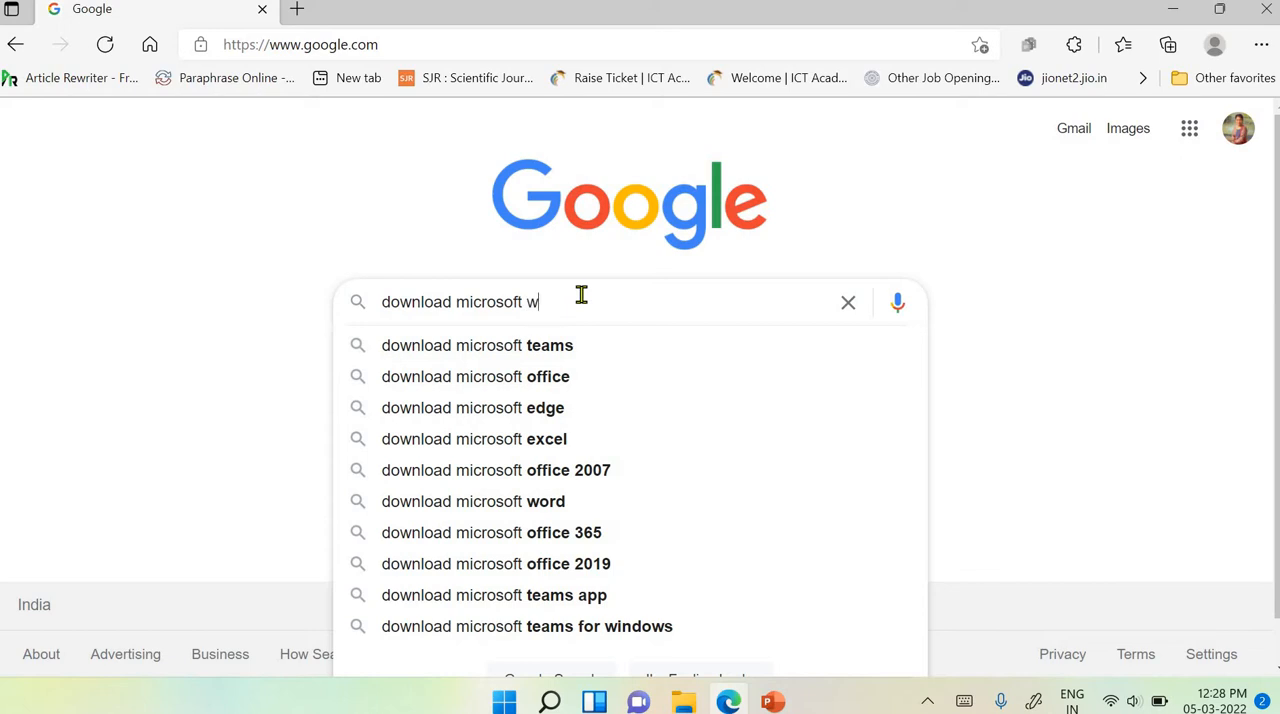
- Search Google for "download microsoft whiteboard for windows 11"
type("hite")
key("Down")
key("Down")
key("Down")
key("Down")
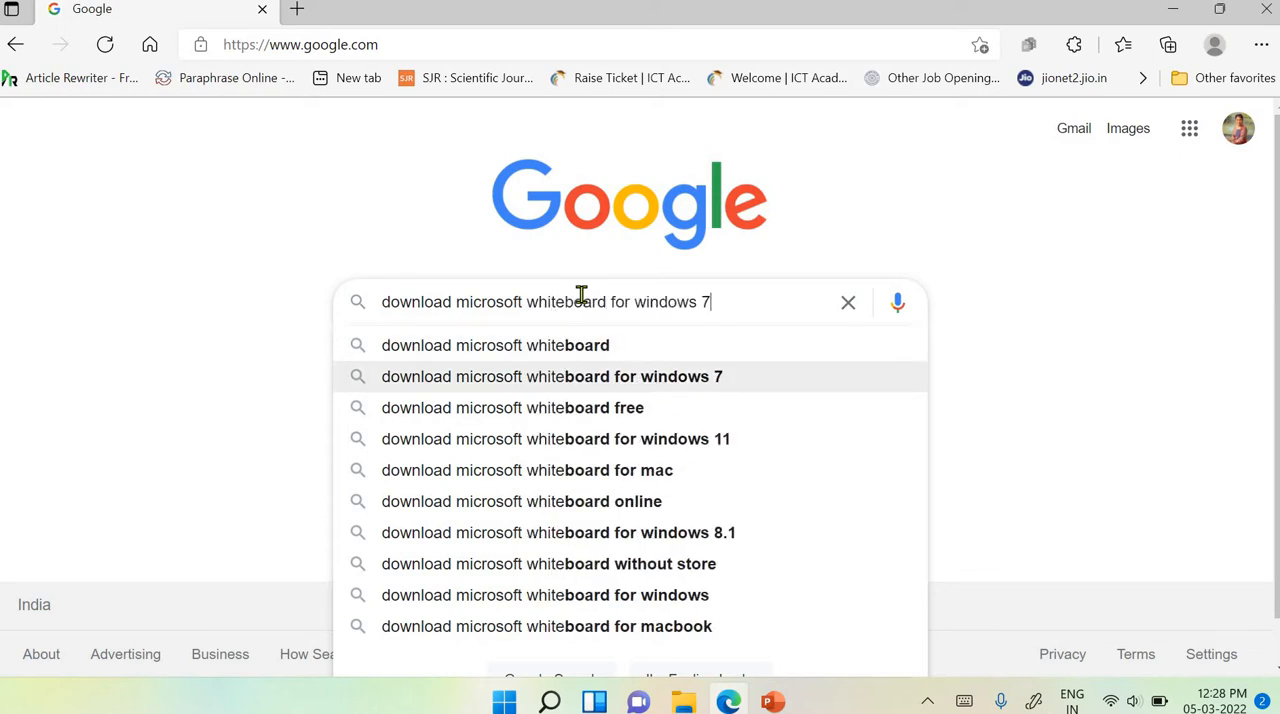
key("Return")
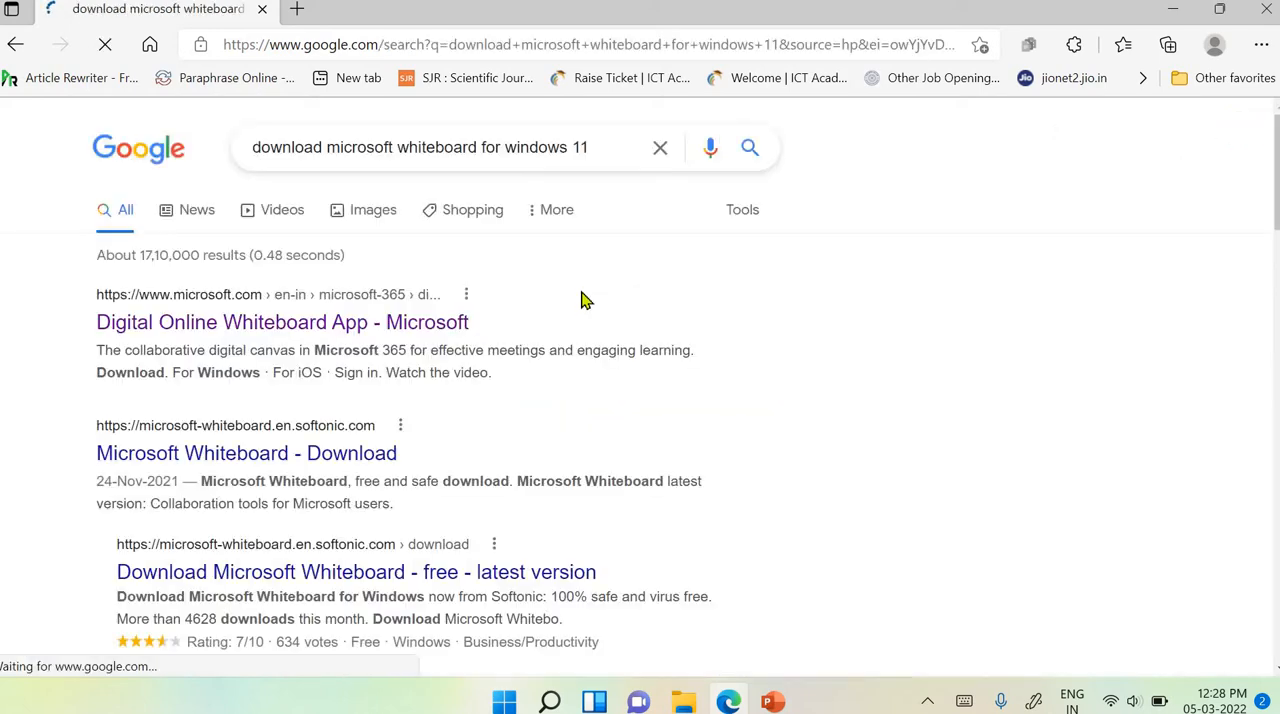
- Open Microsoft's Digital Online Whiteboard App page from the results and choose the Windows download
left_click(275, 328)
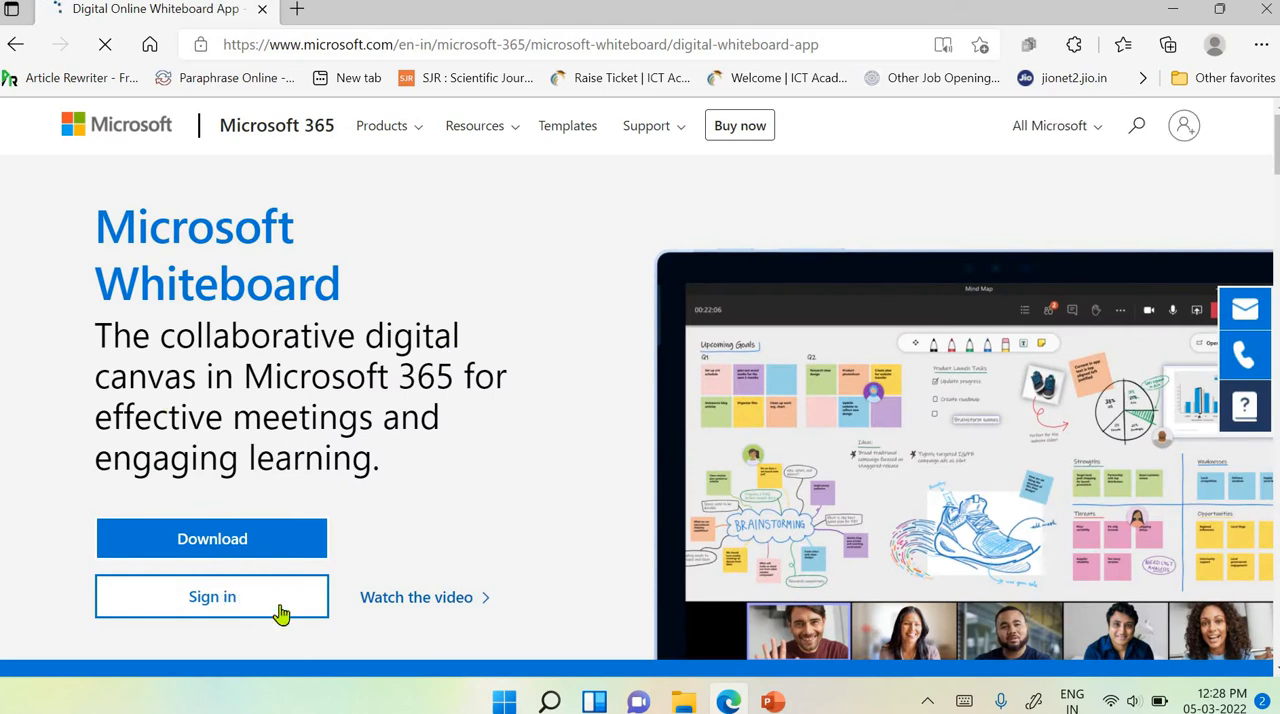
mouse_move(250, 545)
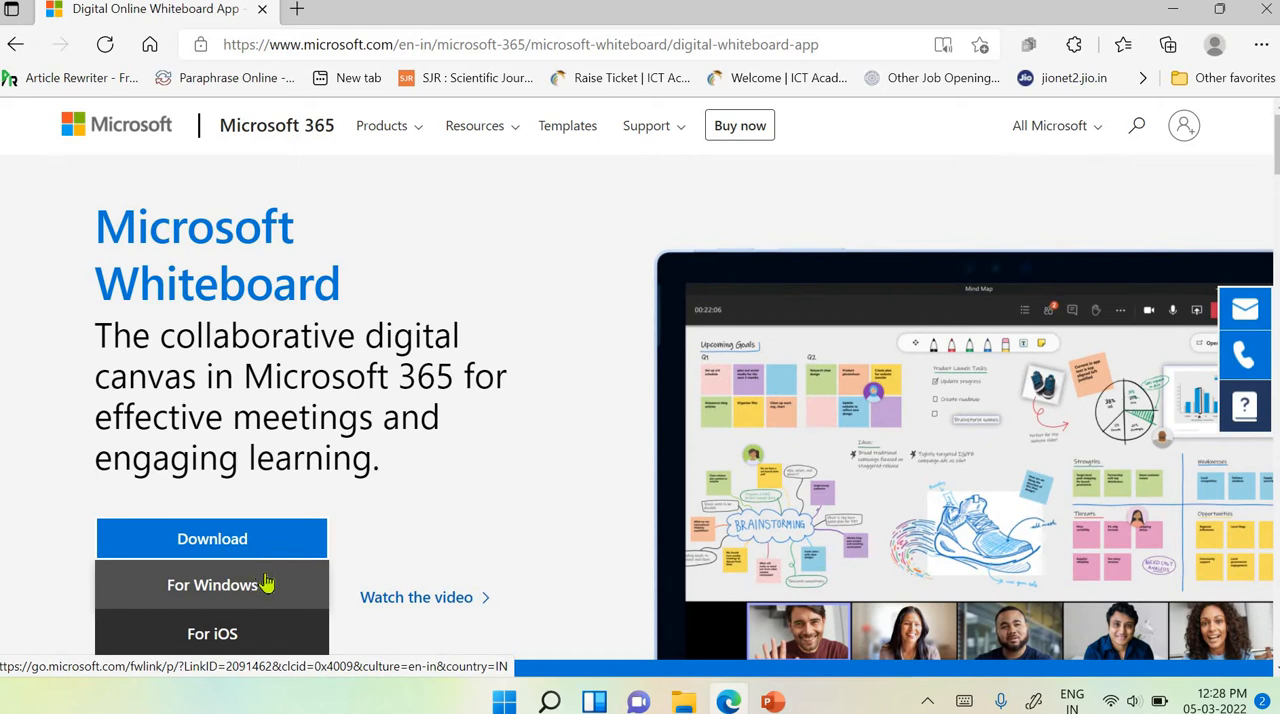
left_click(264, 583)
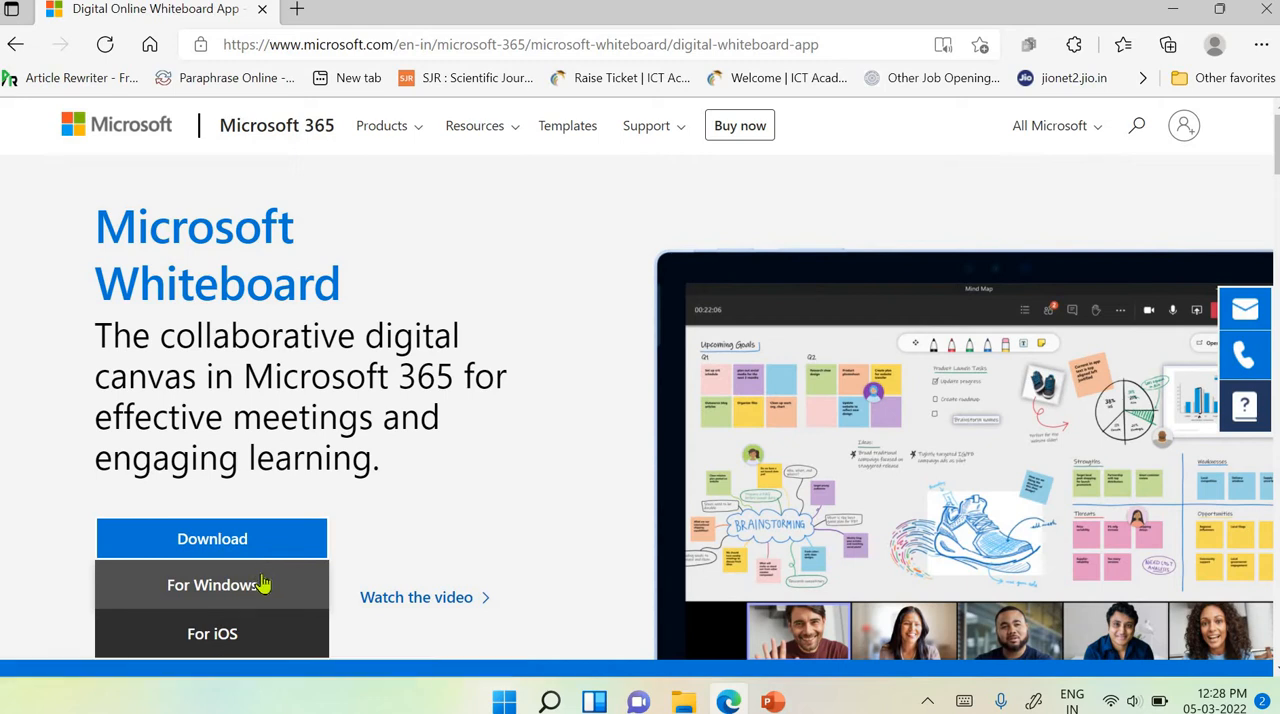
- Close the browser and the front pages.pptx presentation, and switch to Microsoft Store
left_click(1276, 12)
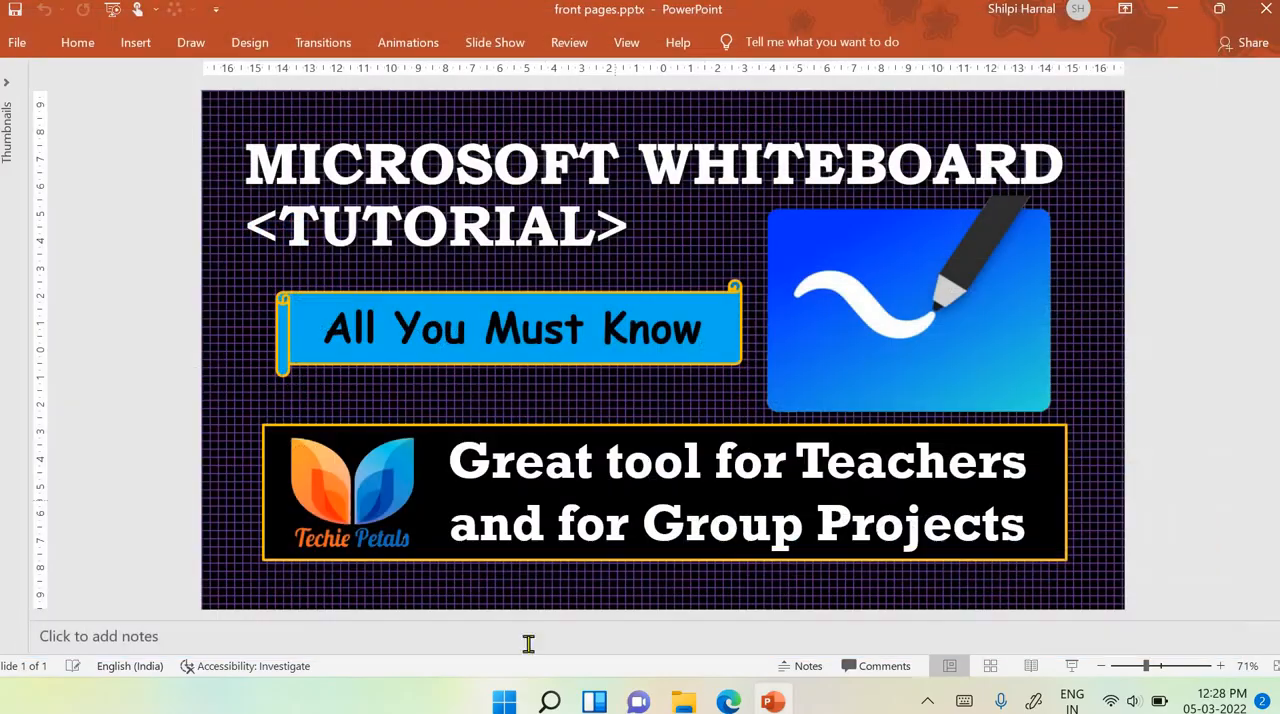
left_click(1270, 12)
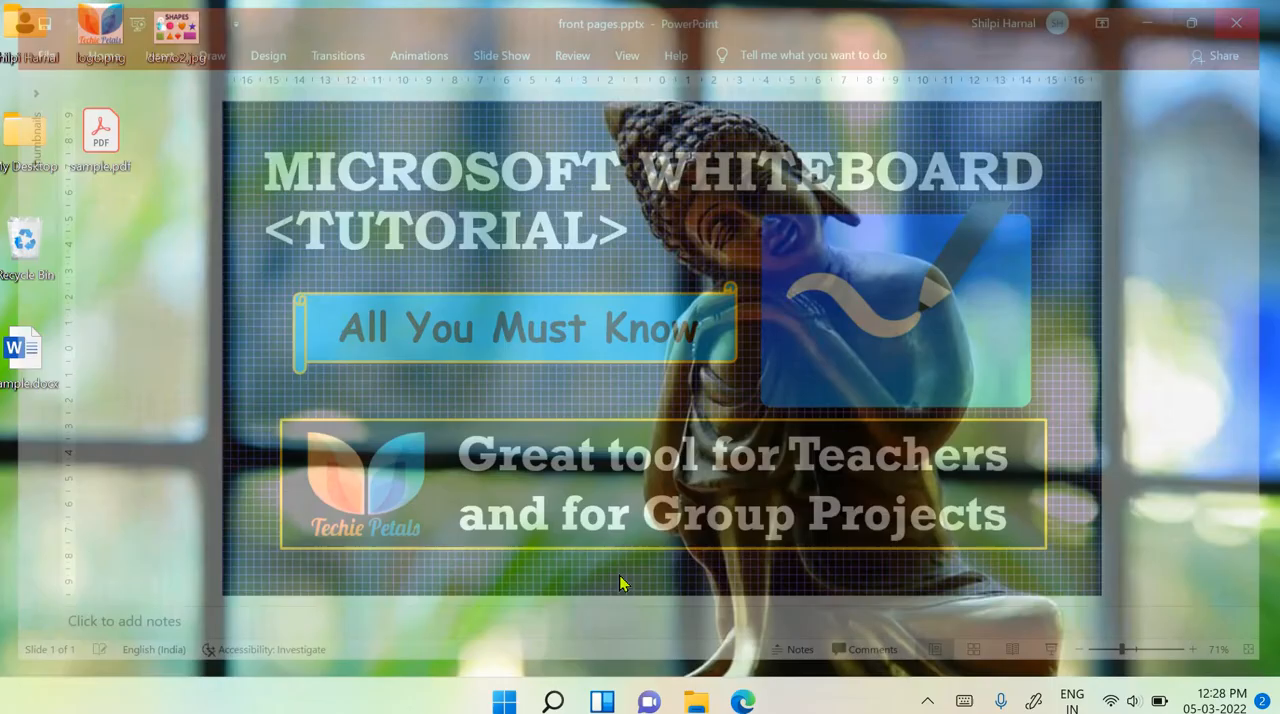
left_click(571, 702)
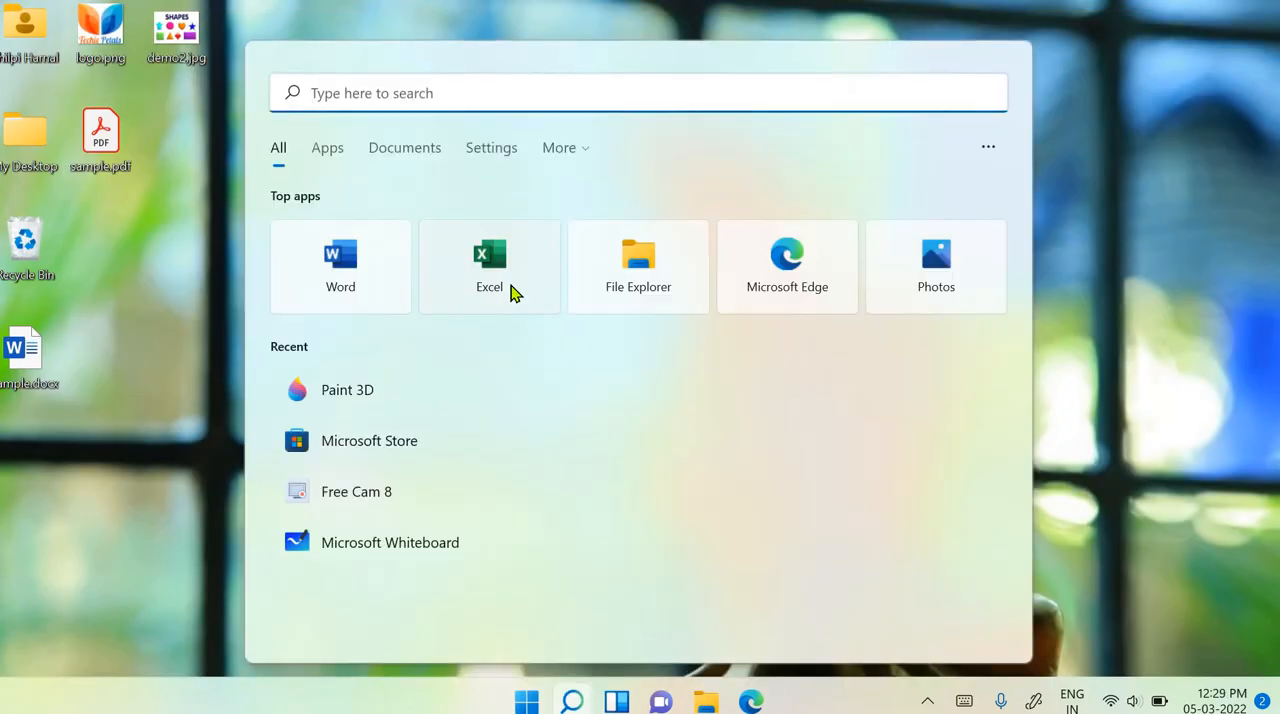
left_click(410, 443)
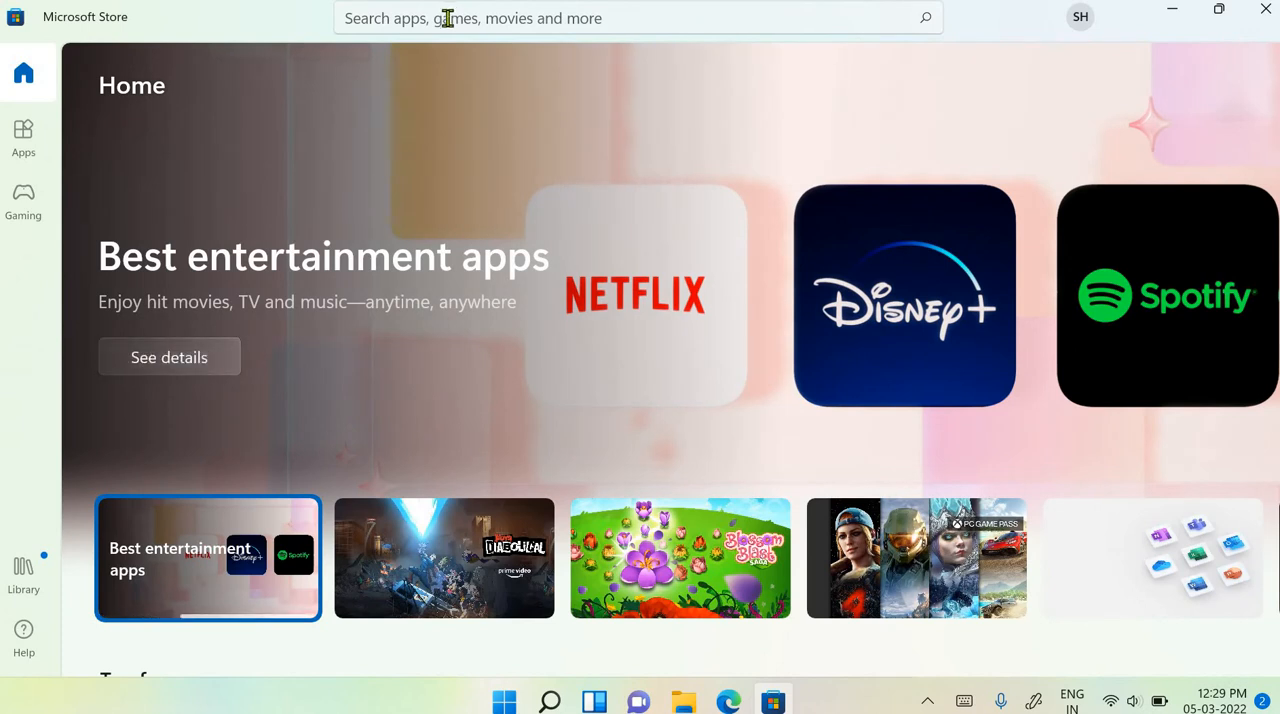
- Search the store for "whiteboard" and open the Microsoft Whiteboard app entry
left_click(449, 18)
type("wh")
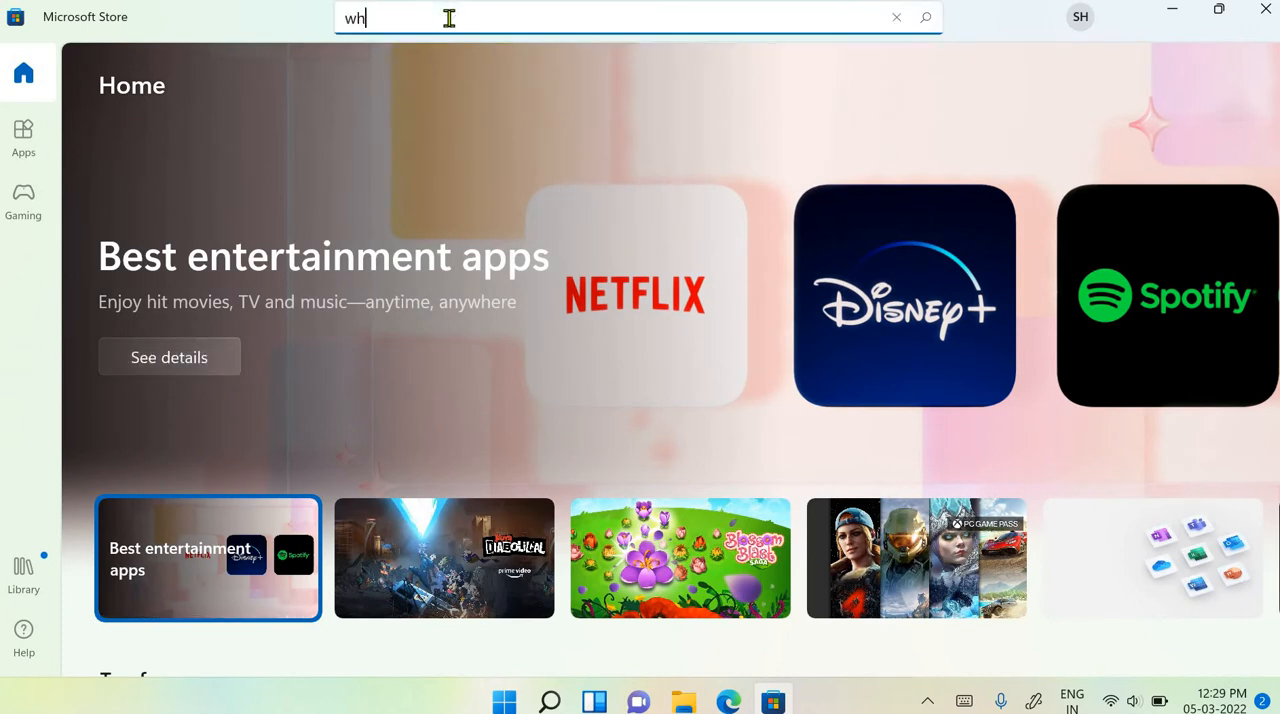
type("itebo")
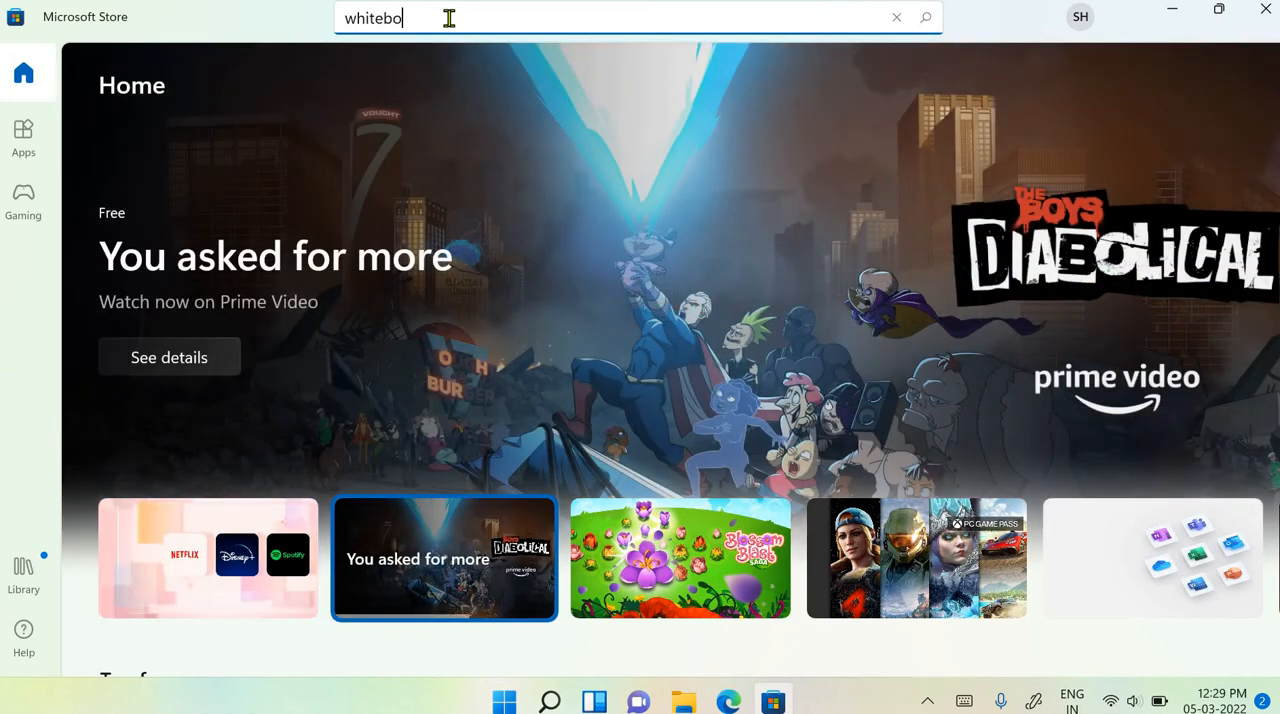
type("ard")
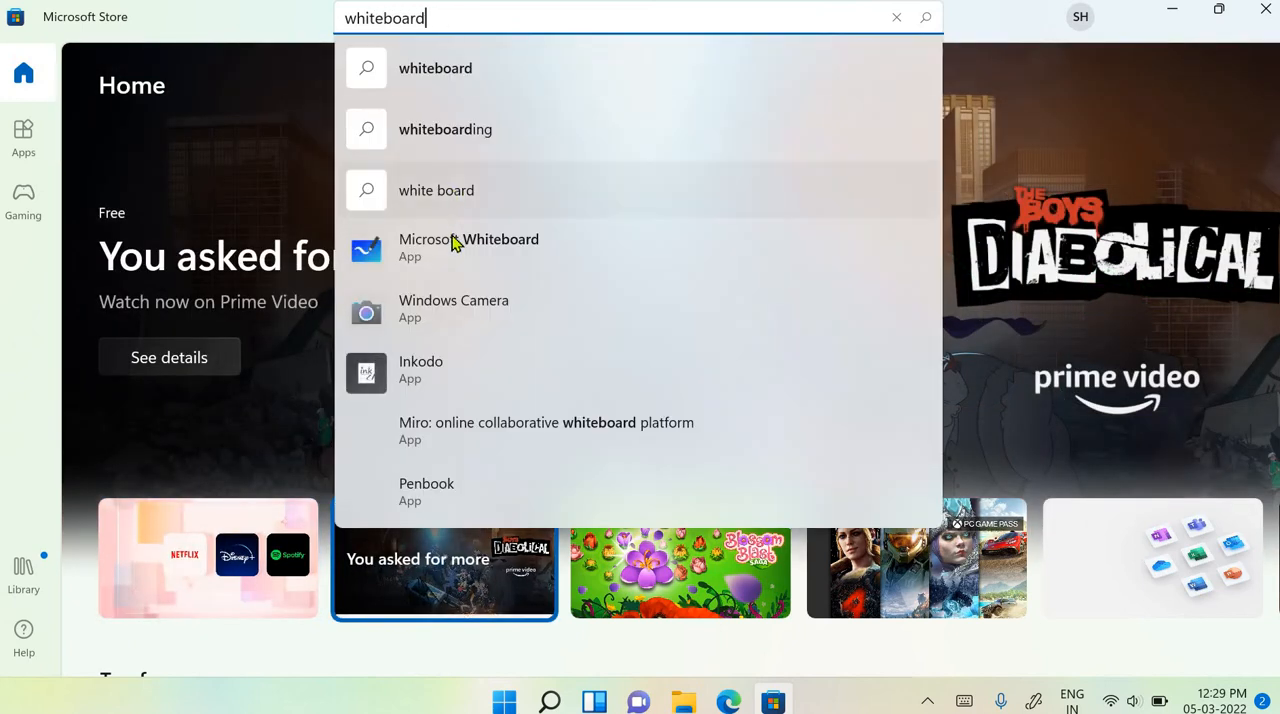
left_click(455, 244)
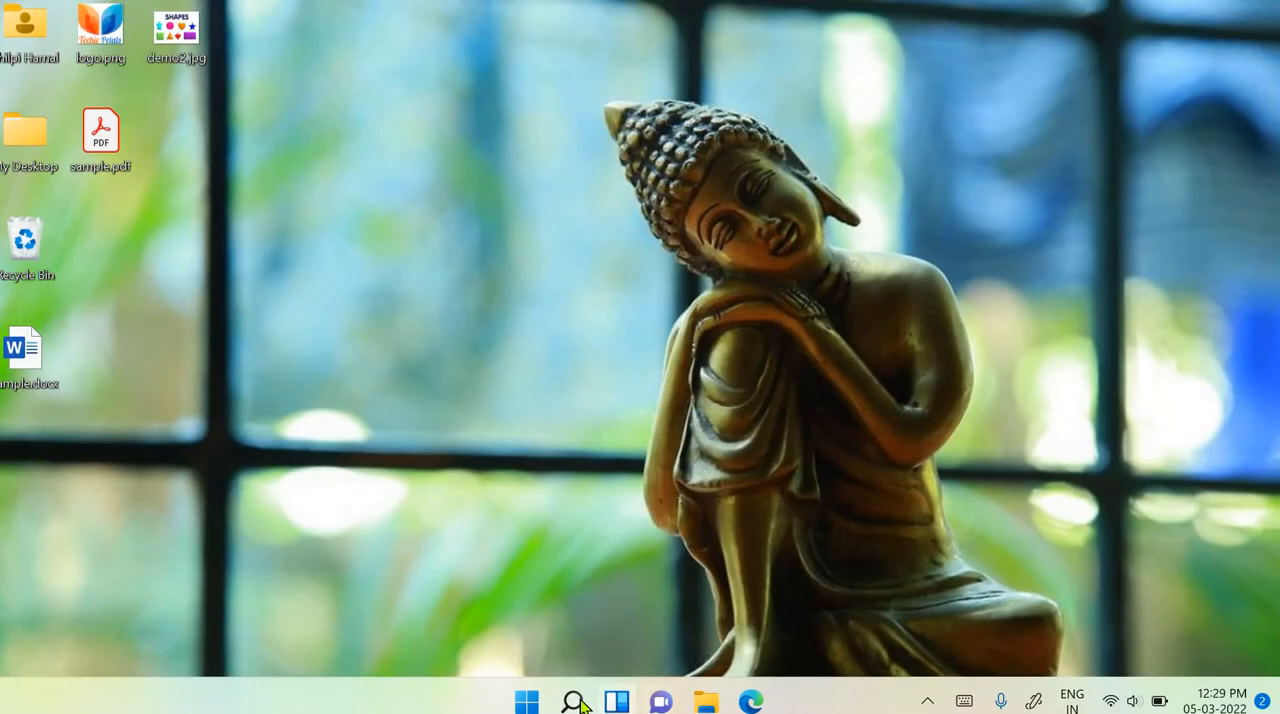
- Switch to Microsoft Whiteboard and handwrite "Hello" with the purple pen, underlined by a slanted stroke
left_click(581, 704)
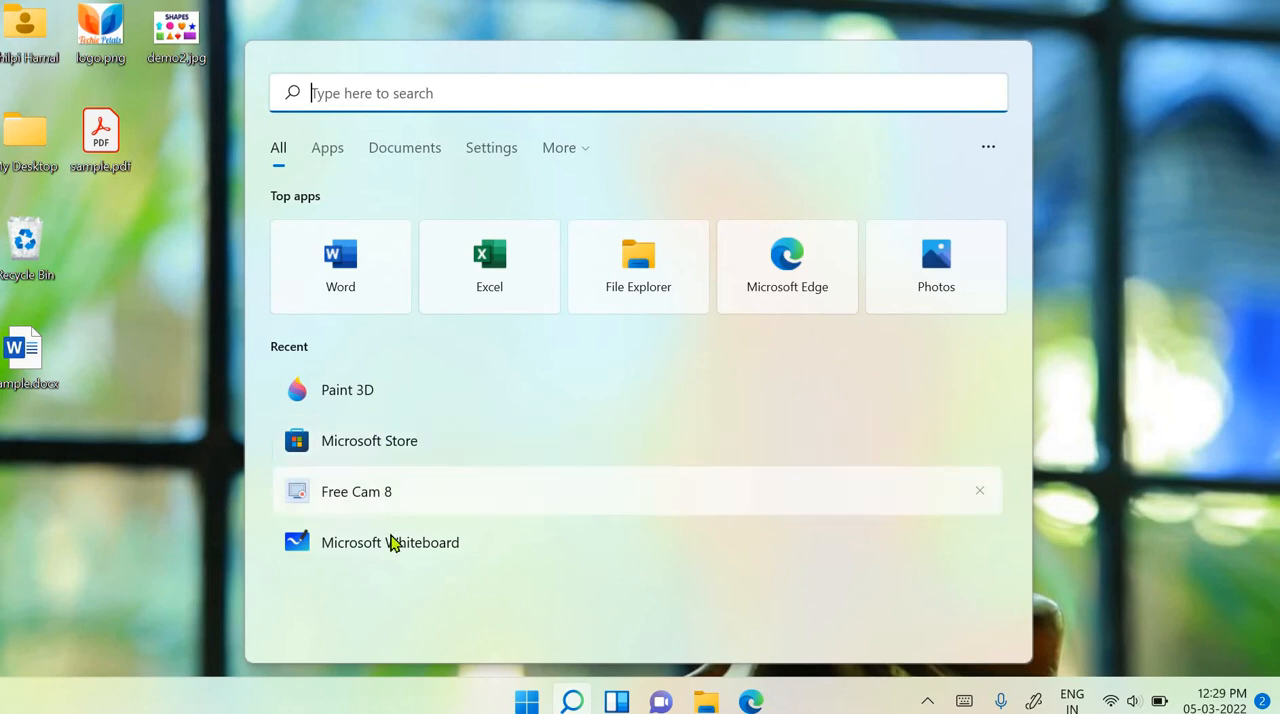
left_click(392, 542)
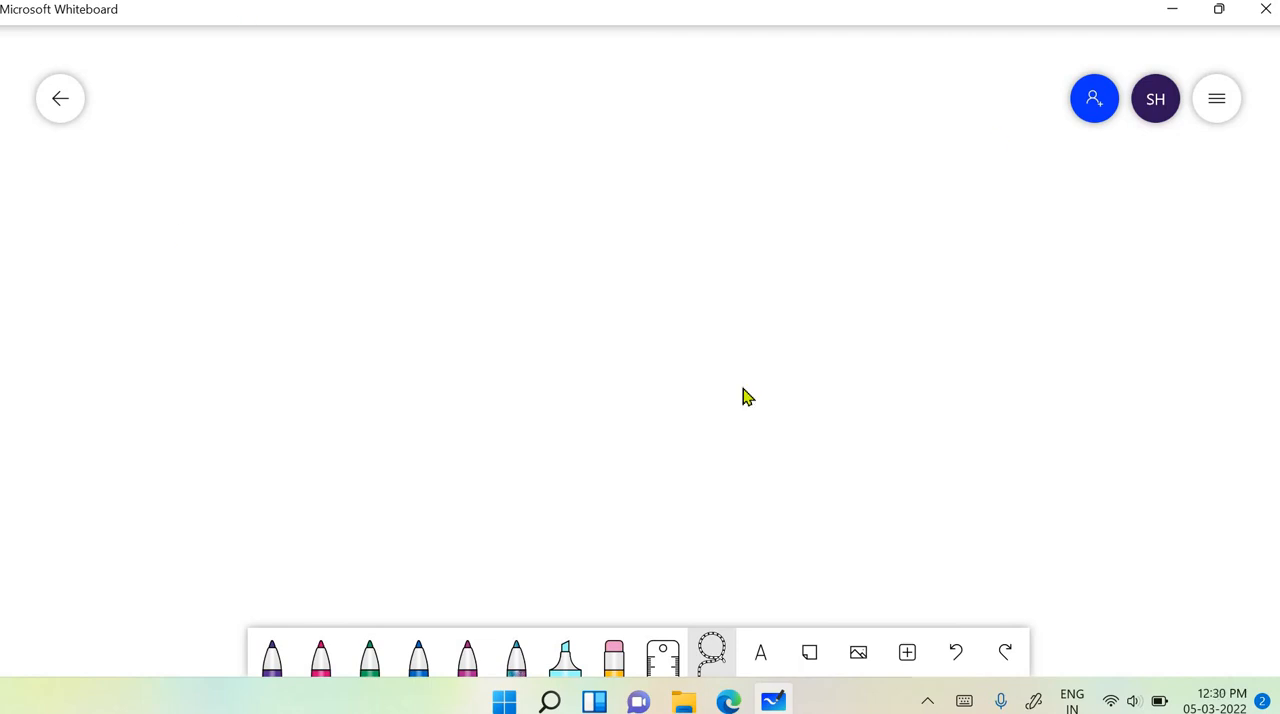
left_click(269, 658)
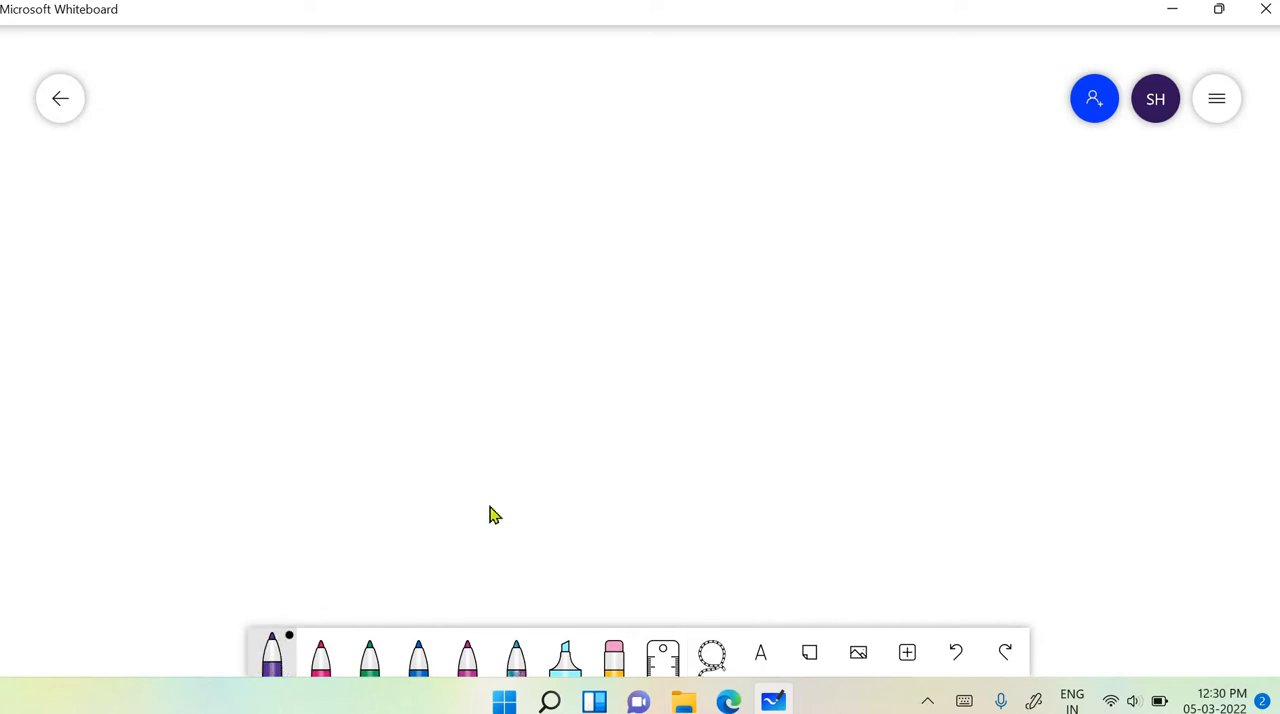
mouse_move(410, 155)
left_mouse_down()
mouse_move(397, 216)
mouse_move(525, 118)
mouse_move(598, 152)
left_mouse_up()
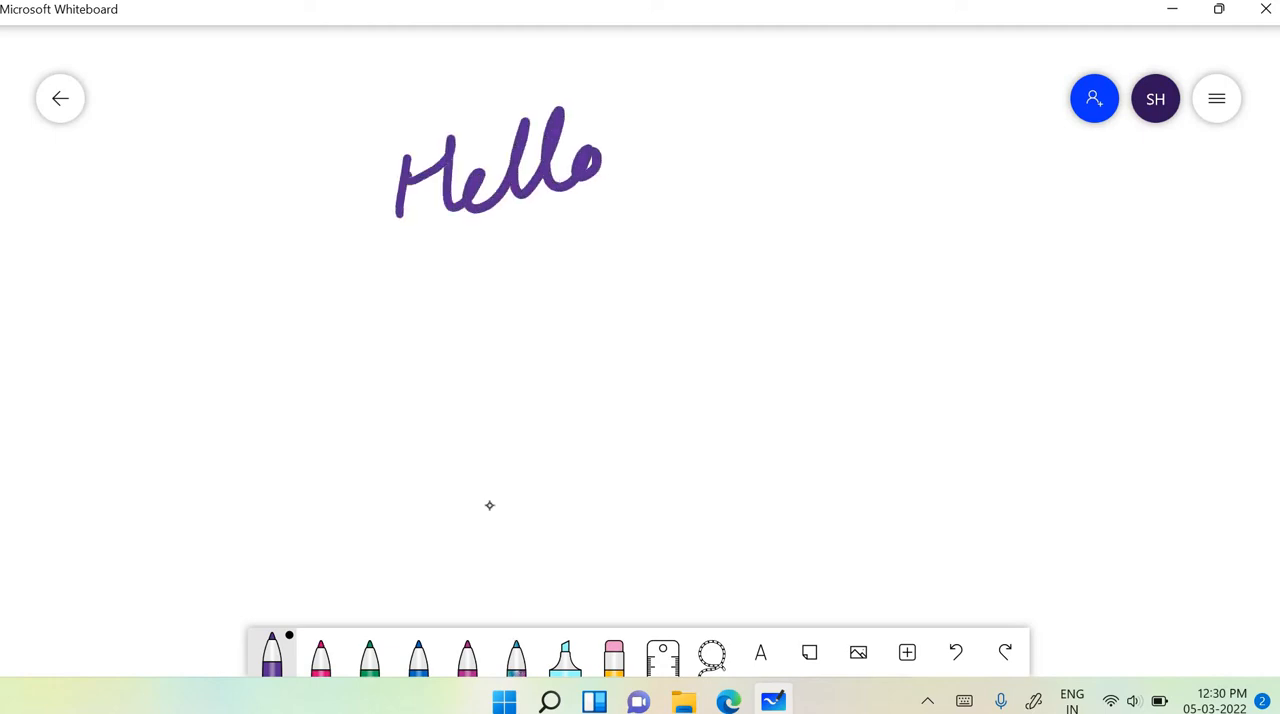
left_click_drag(391, 250, 713, 193)
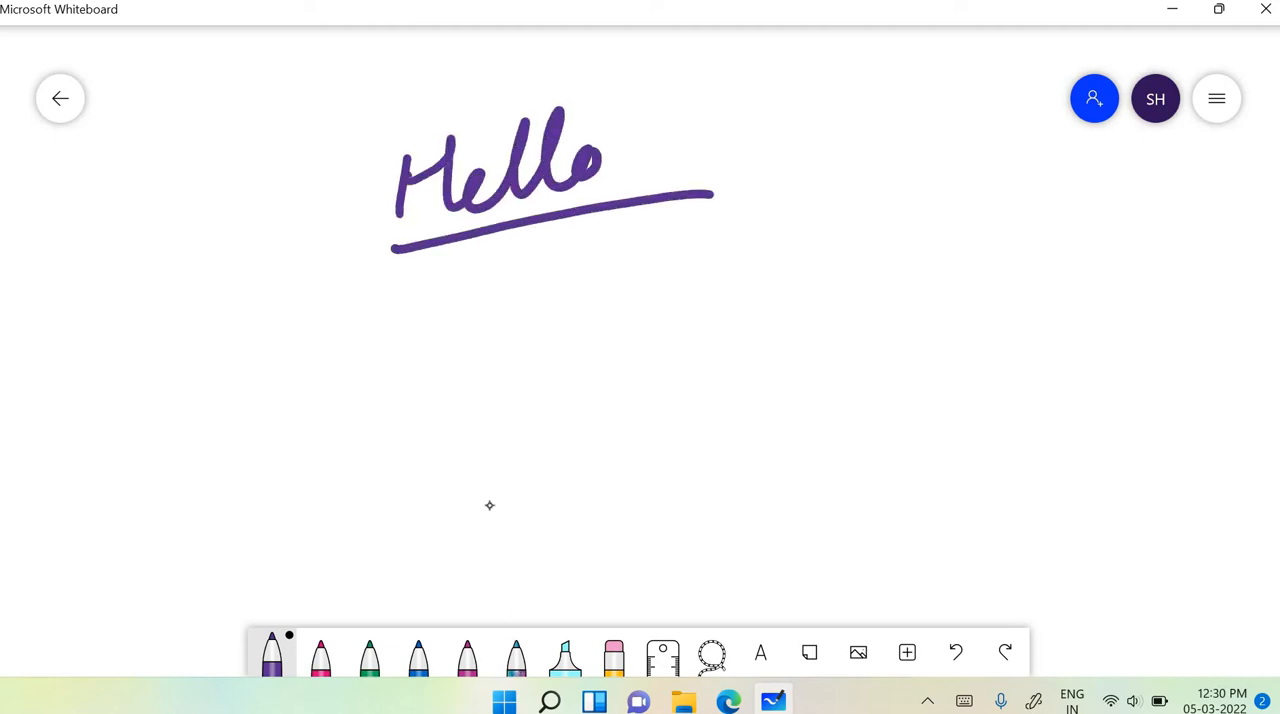
- Select the pink pen and examine the handwritten Hello at different canvas positions and zoom levels
left_click(320, 655)
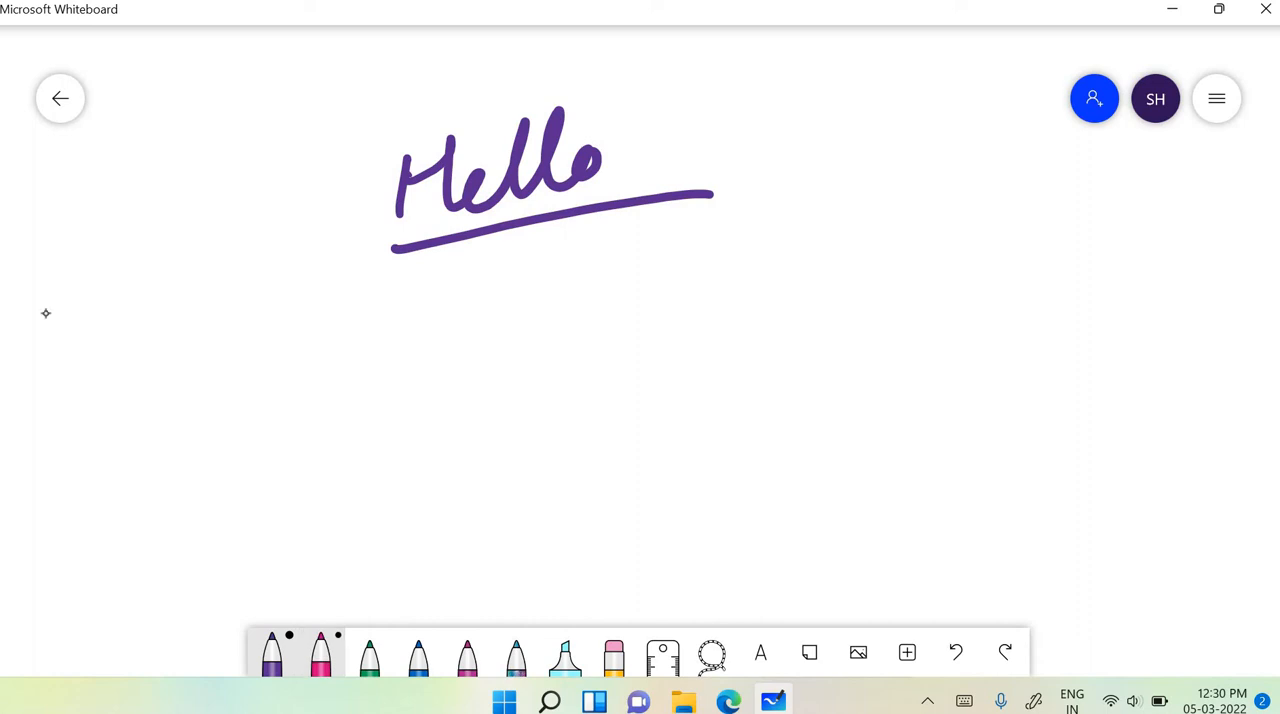
scroll(758, 454, "left", 7)
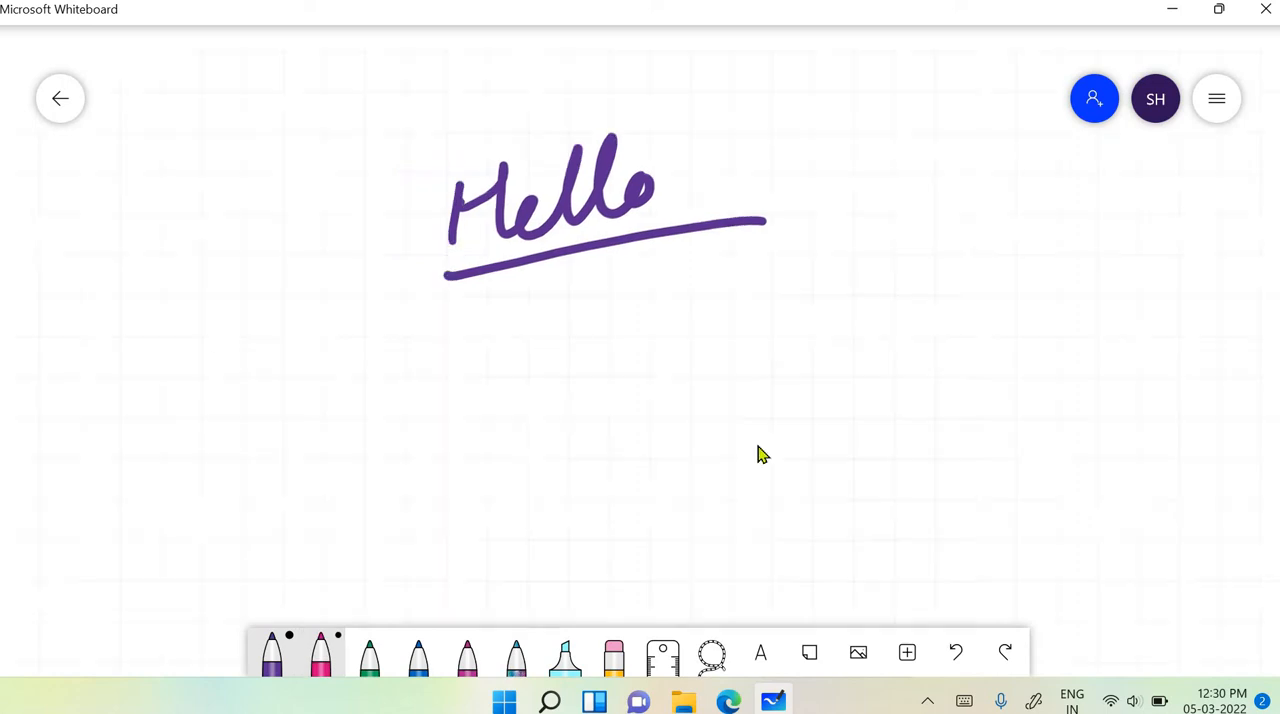
scroll(758, 454, "right", 8)
scroll(759, 448, "right", 5)
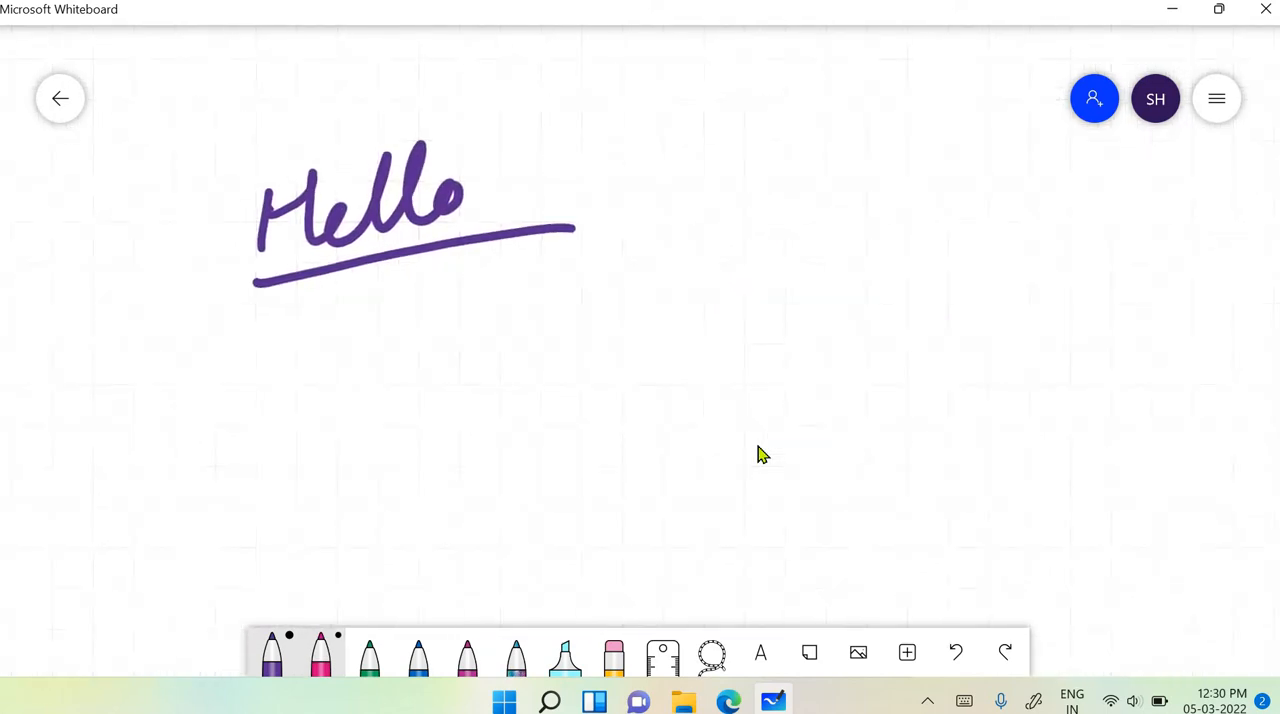
scroll(763, 450, "down", 5)
scroll(763, 458, "up", 6)
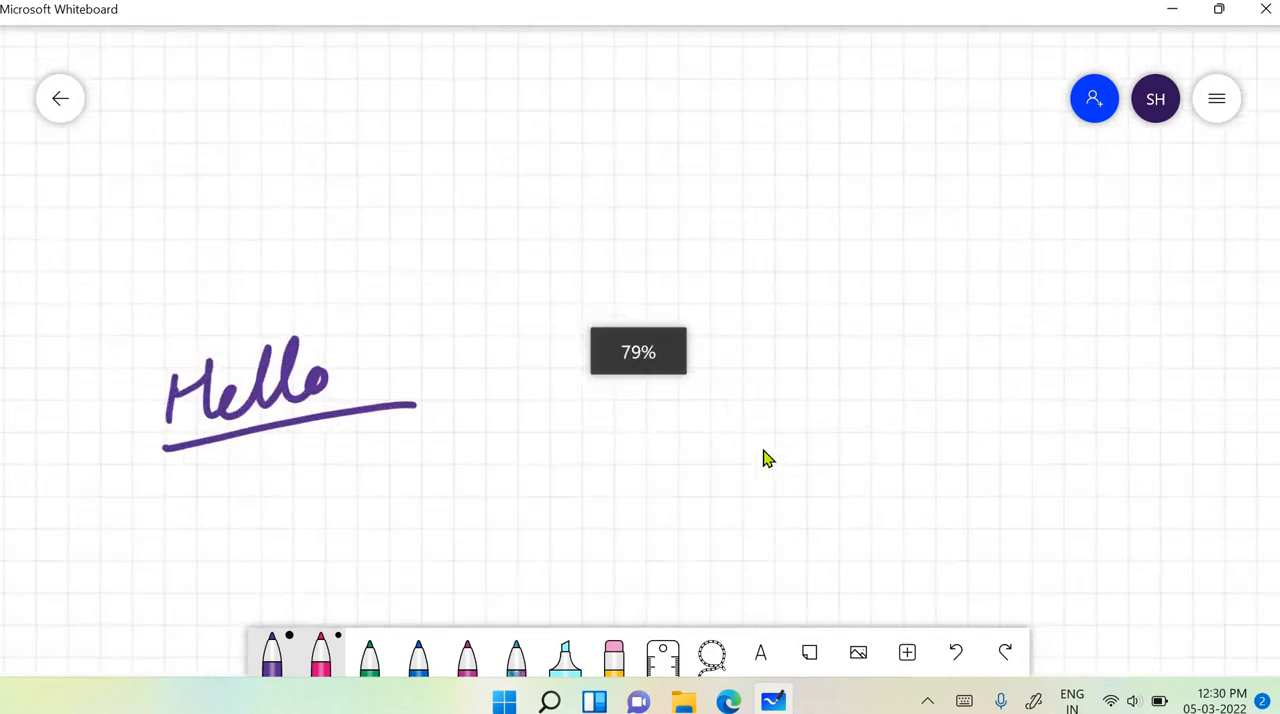
scroll(763, 459, "down", 6)
scroll(763, 460, "up", 4)
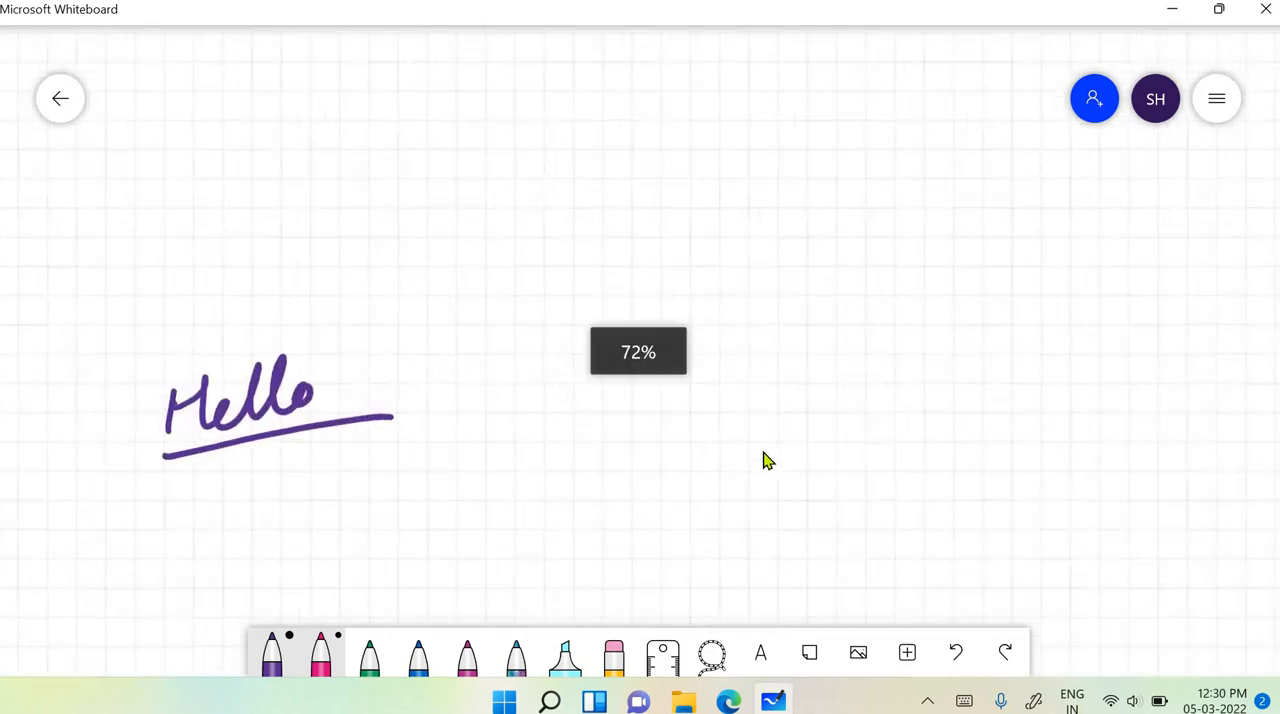
scroll(766, 461, "left", 4)
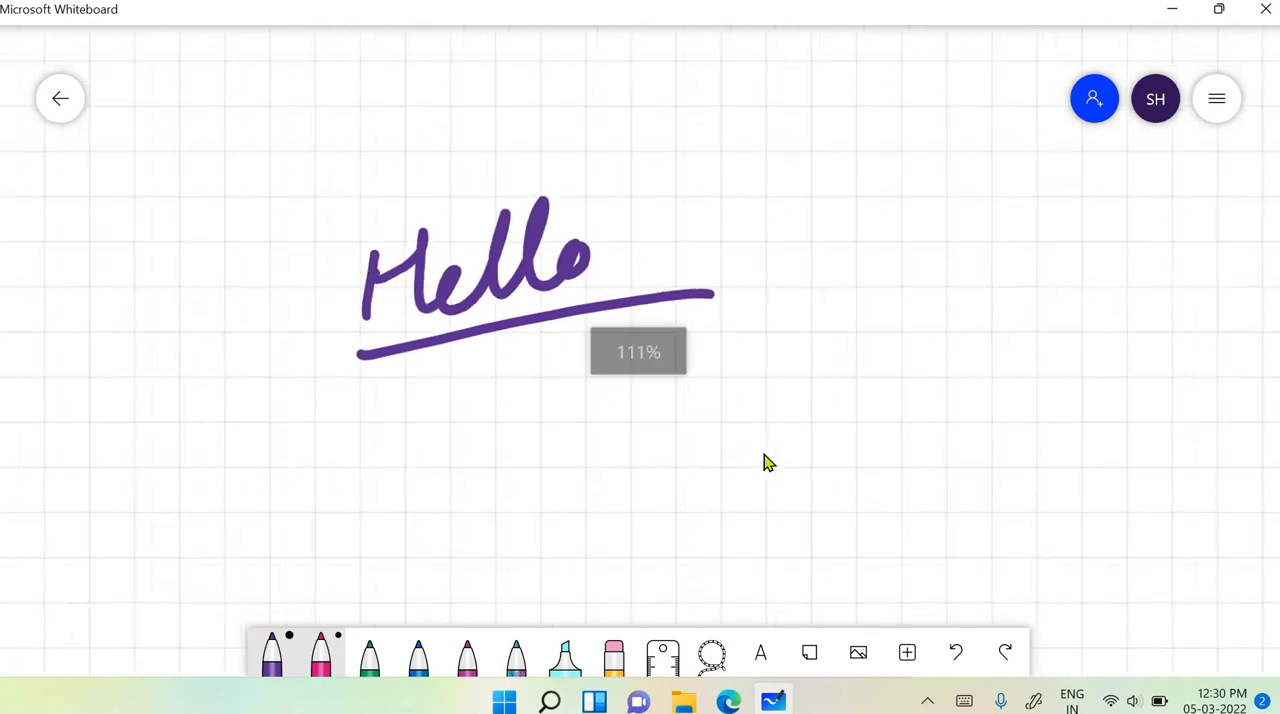
scroll(763, 462, "down", 5)
scroll(763, 462, "left", 4)
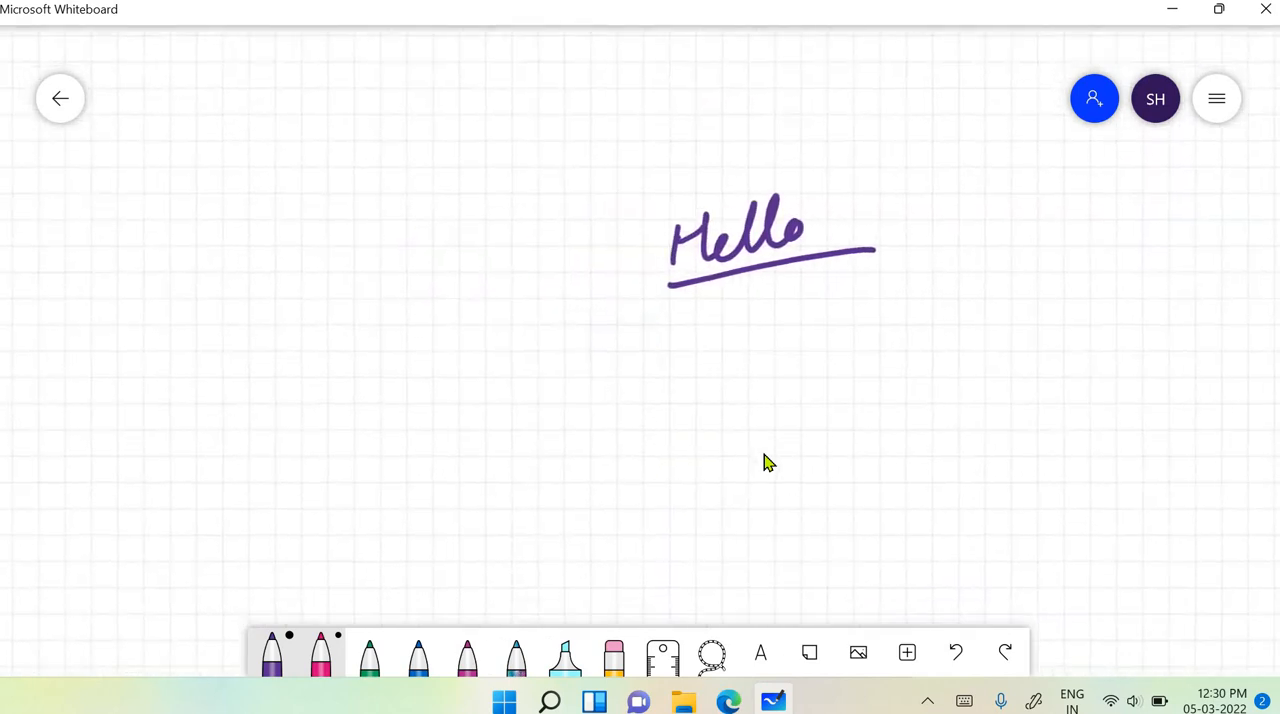
scroll(763, 462, "right", 5)
scroll(768, 464, "up", 4)
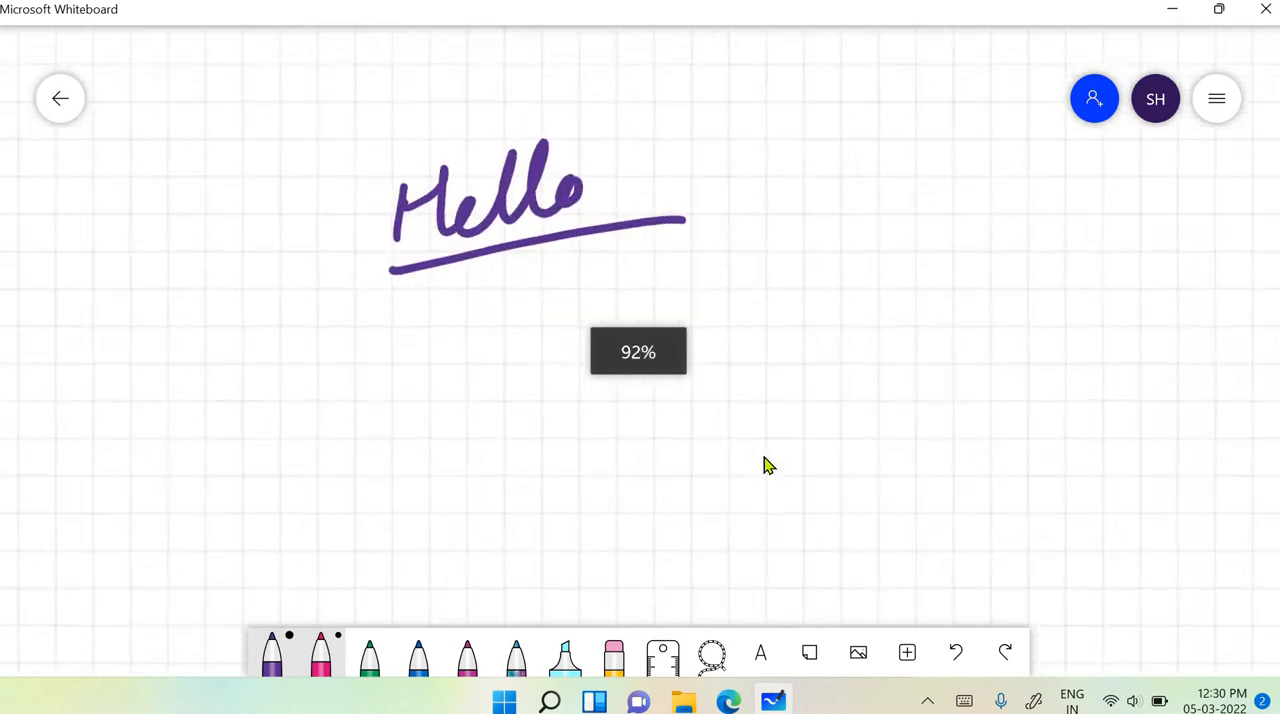
scroll(768, 468, "down", 4)
scroll(767, 470, "up", 3)
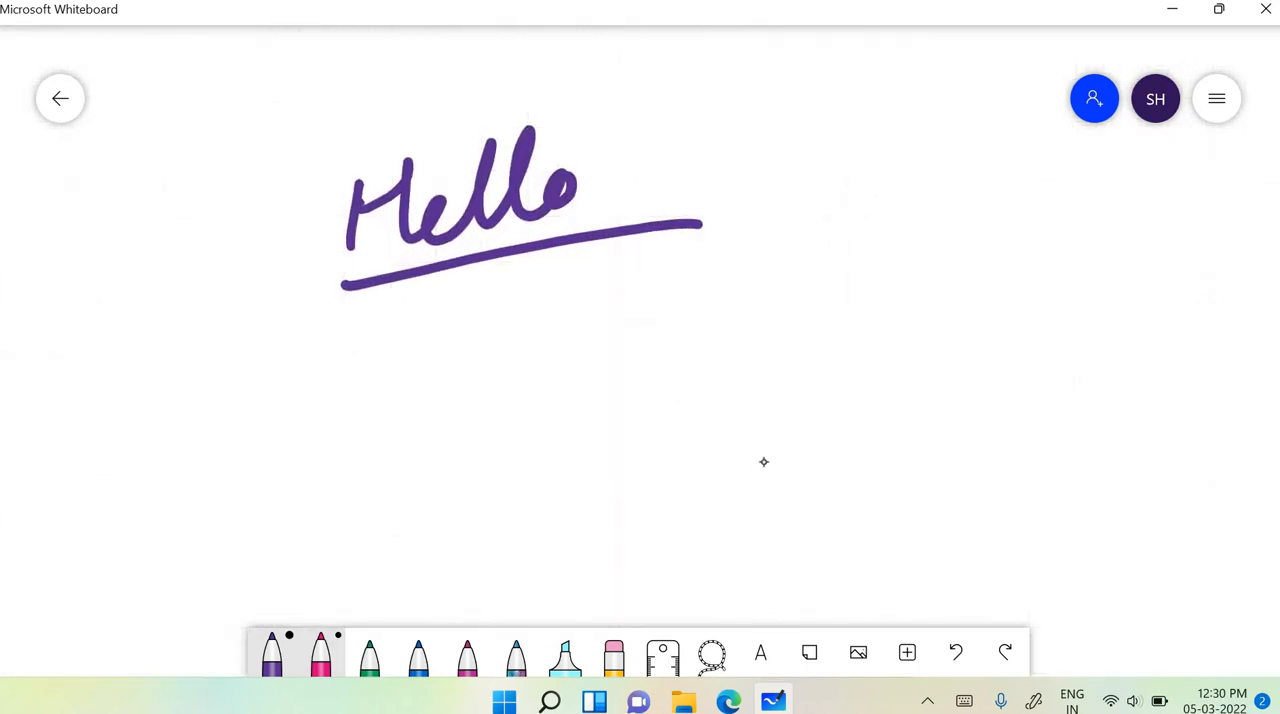
- Handwrite "Techiepetals" below Hello with the pink pen and underline it
left_click(320, 654)
left_click(320, 654)
left_click_drag(456, 297, 446, 384)
left_click_drag(416, 307, 505, 287)
mouse_move(478, 350)
left_mouse_down()
mouse_move(492, 350)
mouse_move(500, 378)
left_mouse_up()
left_click_drag(526, 336, 524, 374)
mouse_move(564, 282)
left_mouse_down()
mouse_move(592, 368)
mouse_move(660, 350)
left_mouse_up()
mouse_move(676, 305)
left_mouse_down()
mouse_move(674, 410)
mouse_move(730, 320)
mouse_move(788, 318)
left_mouse_up()
mouse_move(812, 268)
left_mouse_down()
mouse_move(836, 302)
mouse_move(868, 252)
left_mouse_up()
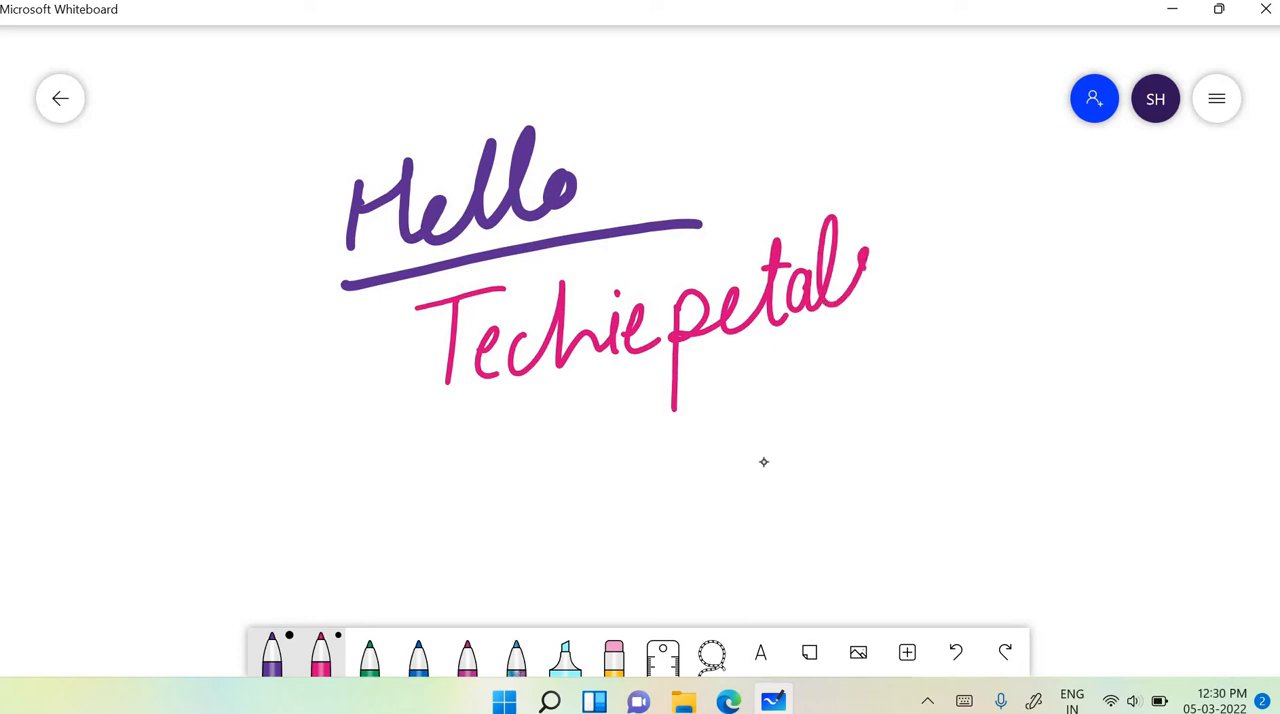
left_click_drag(517, 409, 918, 323)
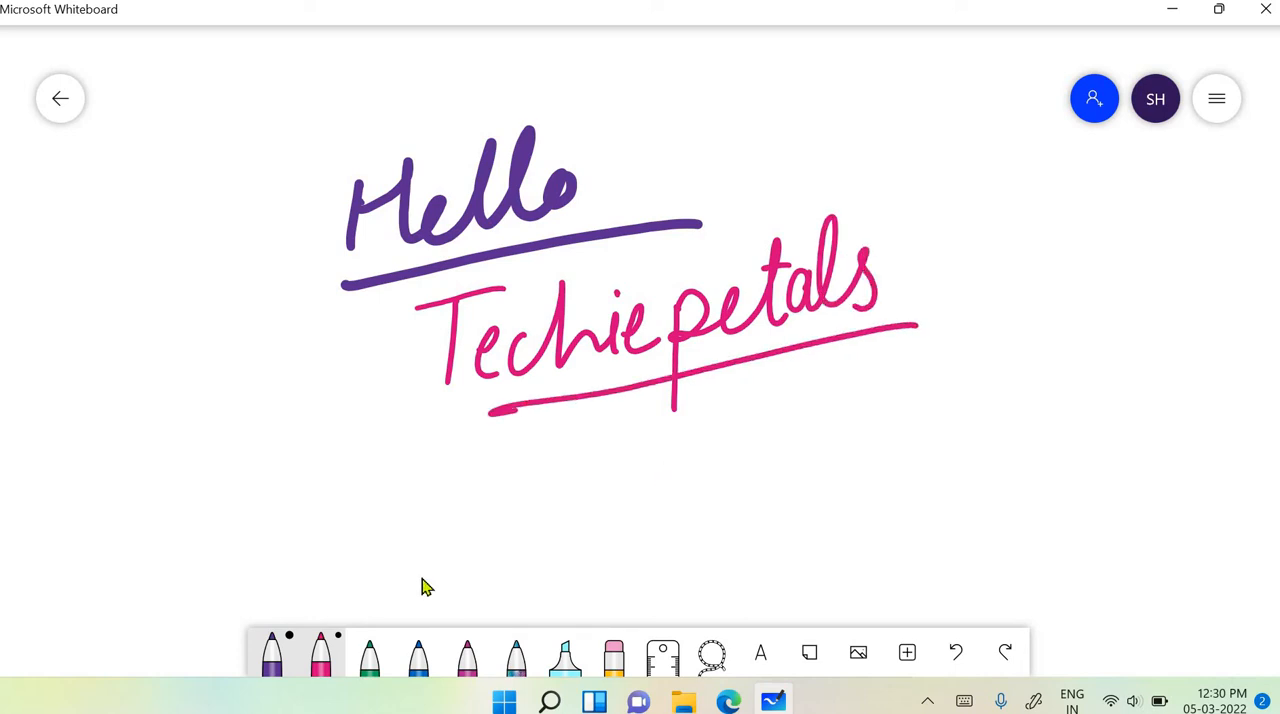
- Change the pink pen to blue at the second-thickest width and handwrite an underlined "New" below Techiepetals
left_click(338, 645)
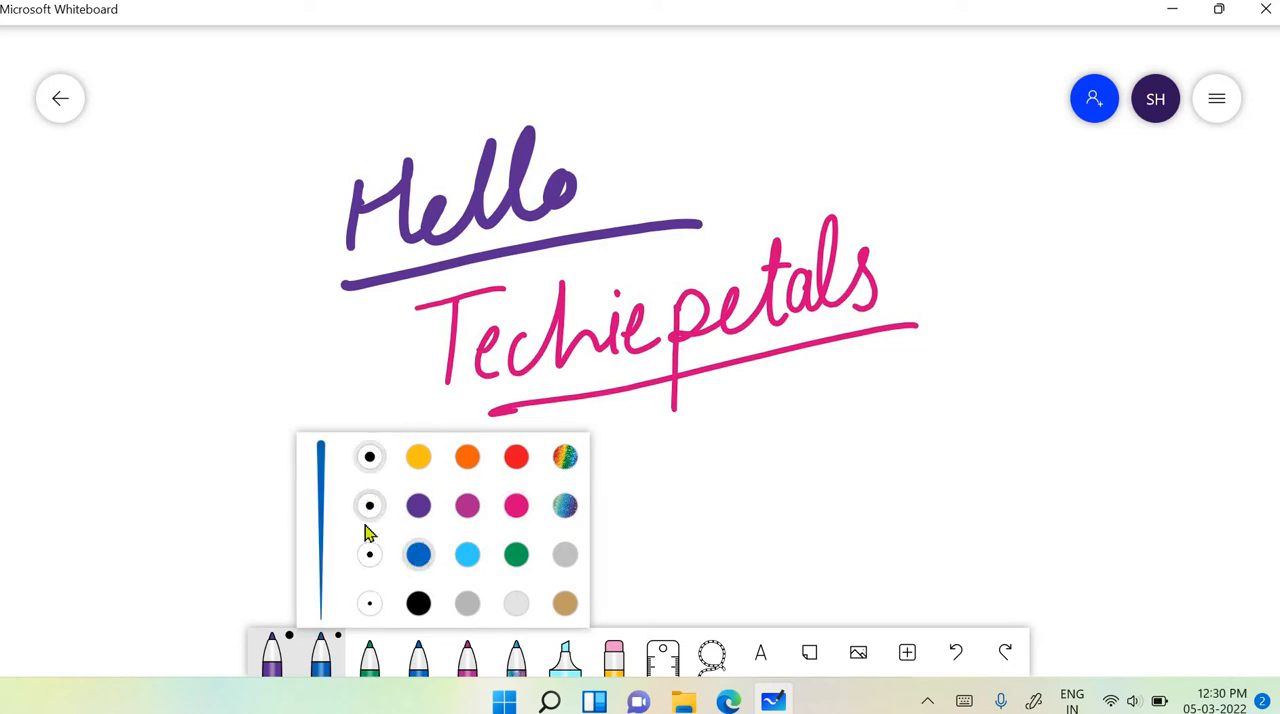
left_click(369, 460)
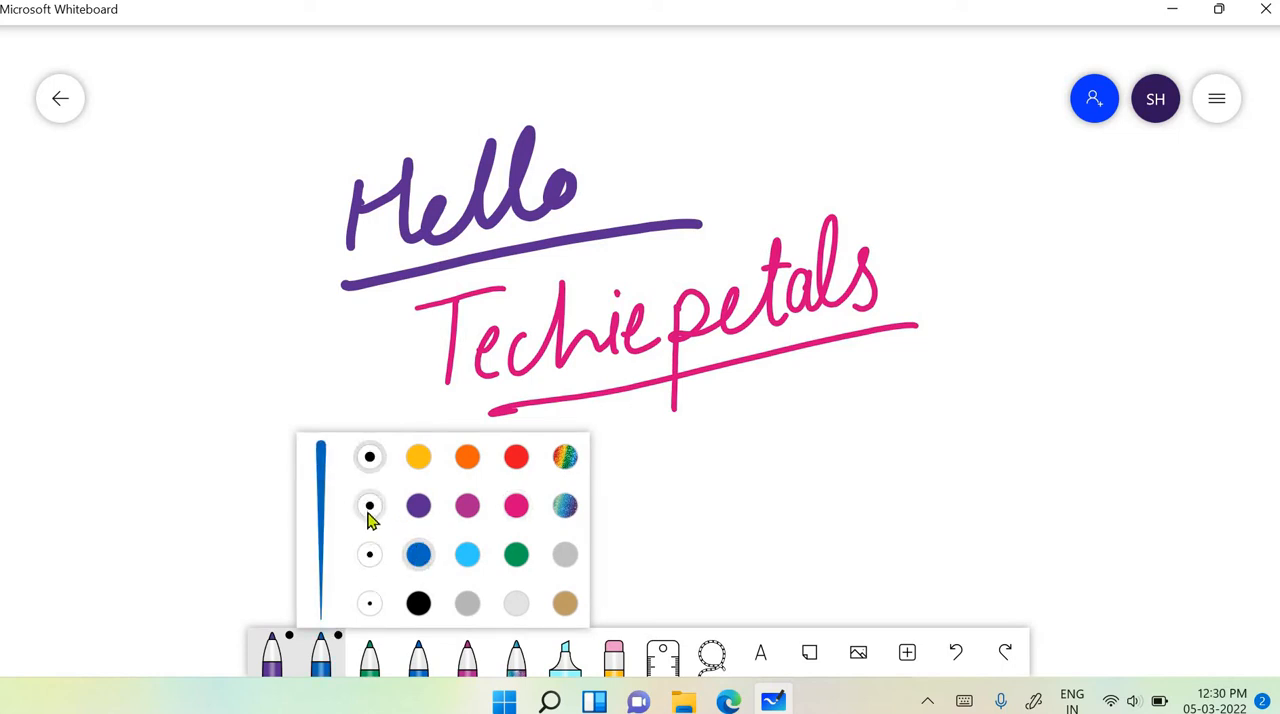
left_click(369, 507)
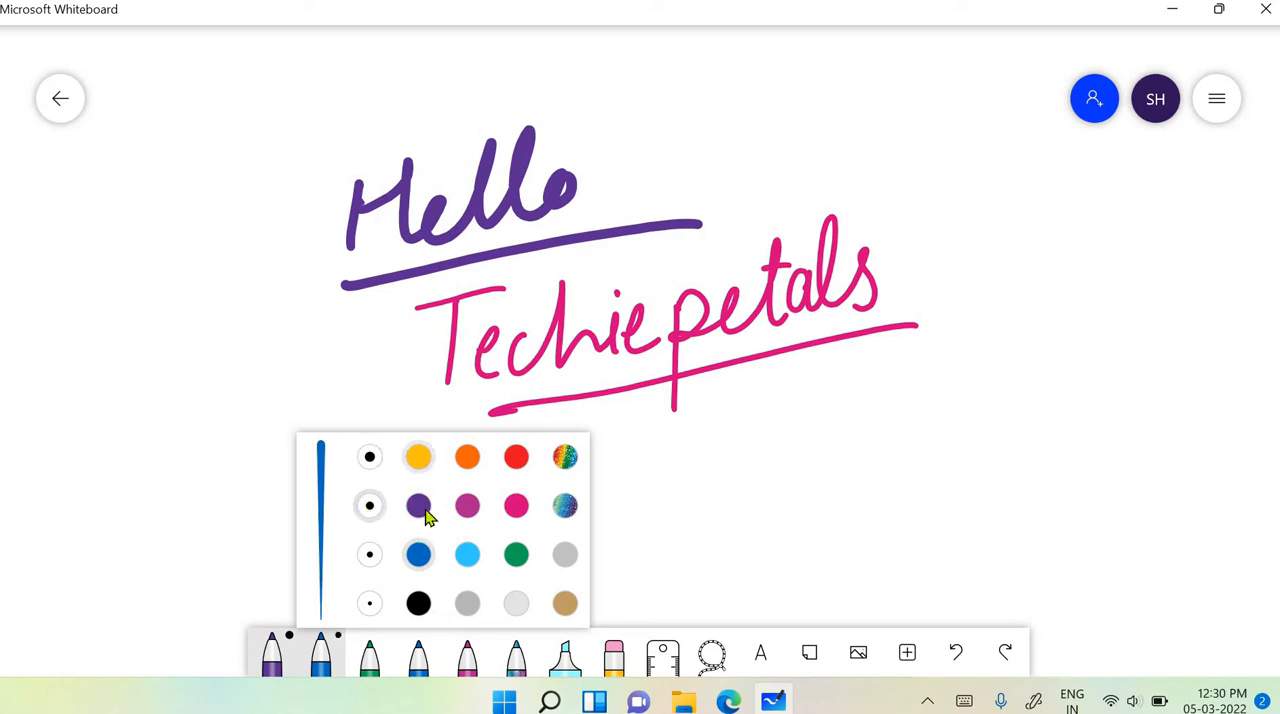
left_click_drag(687, 436, 688, 504)
mouse_move(688, 429)
left_mouse_down()
mouse_move(717, 502)
mouse_move(734, 432)
left_mouse_up()
mouse_move(748, 474)
left_mouse_down()
mouse_move(757, 451)
mouse_move(798, 459)
mouse_move(838, 432)
left_mouse_up()
left_click_drag(677, 538, 900, 478)
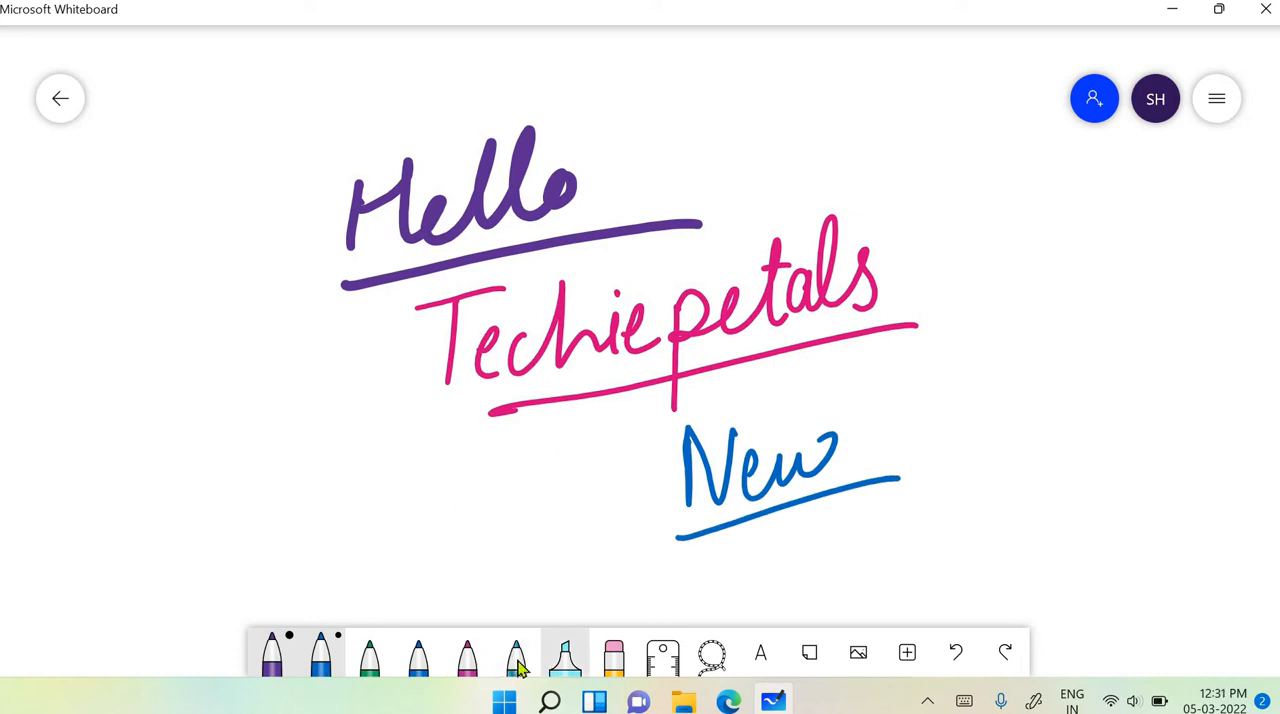
- Highlight the word "New" and its underline with the light blue highlighter
left_click(565, 657)
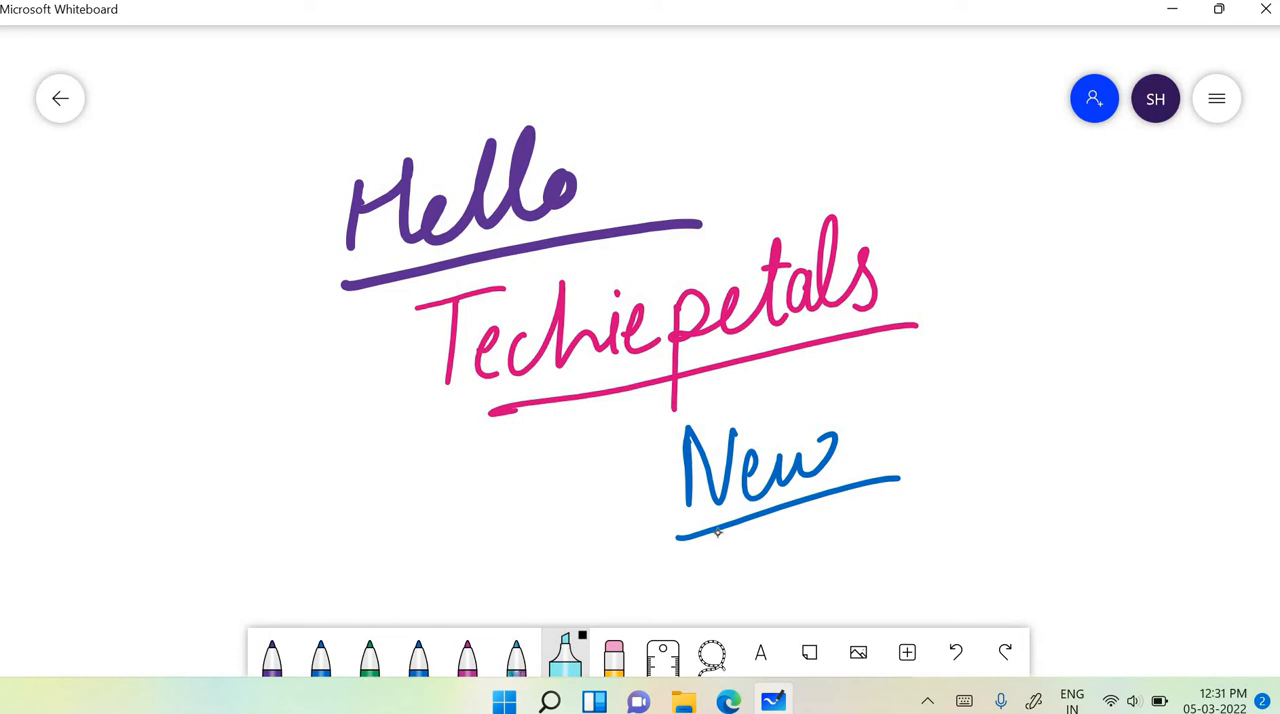
mouse_move(625, 440)
left_mouse_down()
mouse_move(920, 405)
mouse_move(938, 445)
mouse_move(930, 475)
mouse_move(628, 555)
left_mouse_up()
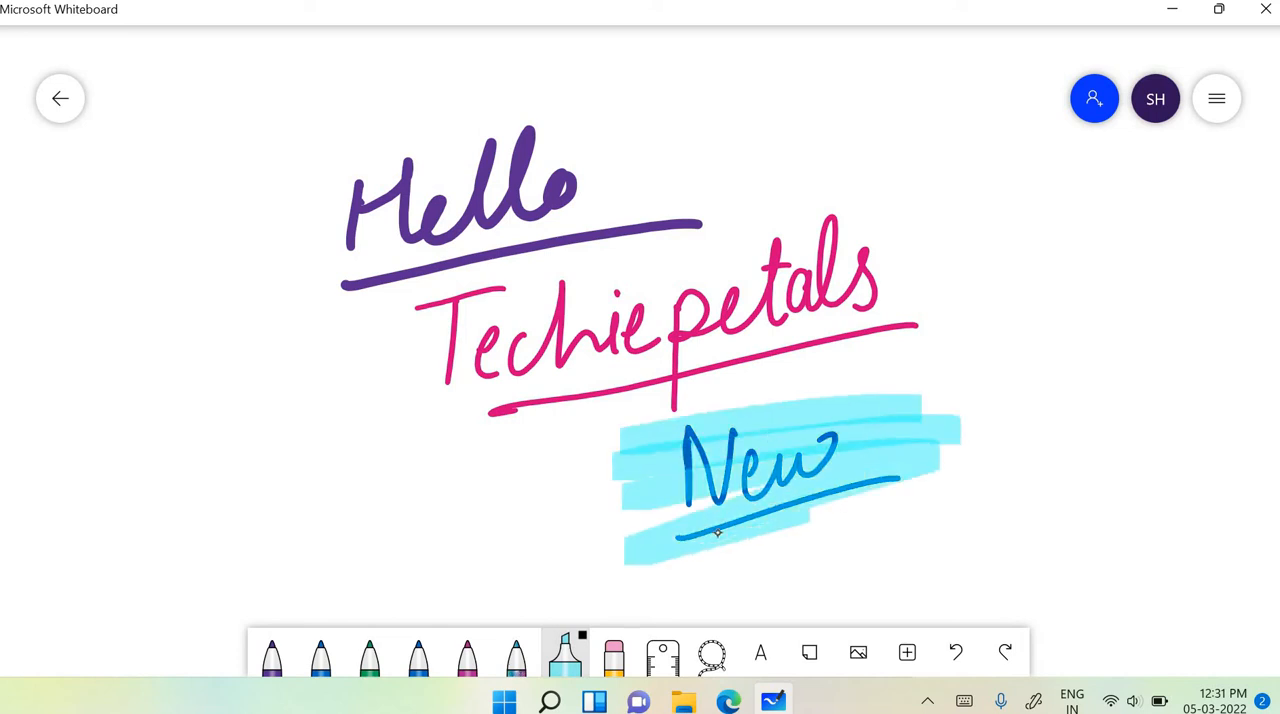
- Finish the light blue highlight over "New" and highlight "Hello" and its underline in yellow
mouse_move(958, 448)
left_mouse_down()
mouse_move(612, 512)
mouse_move(600, 526)
left_mouse_up()
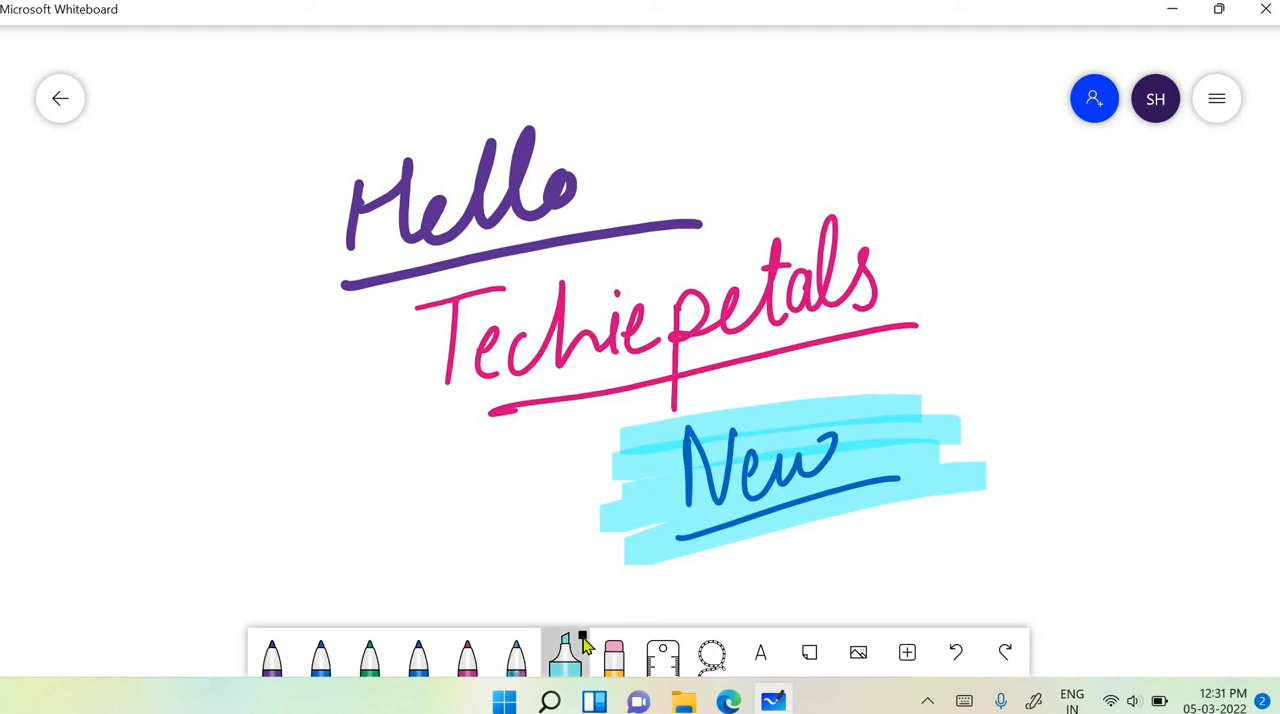
left_click(565, 655)
left_click(664, 460)
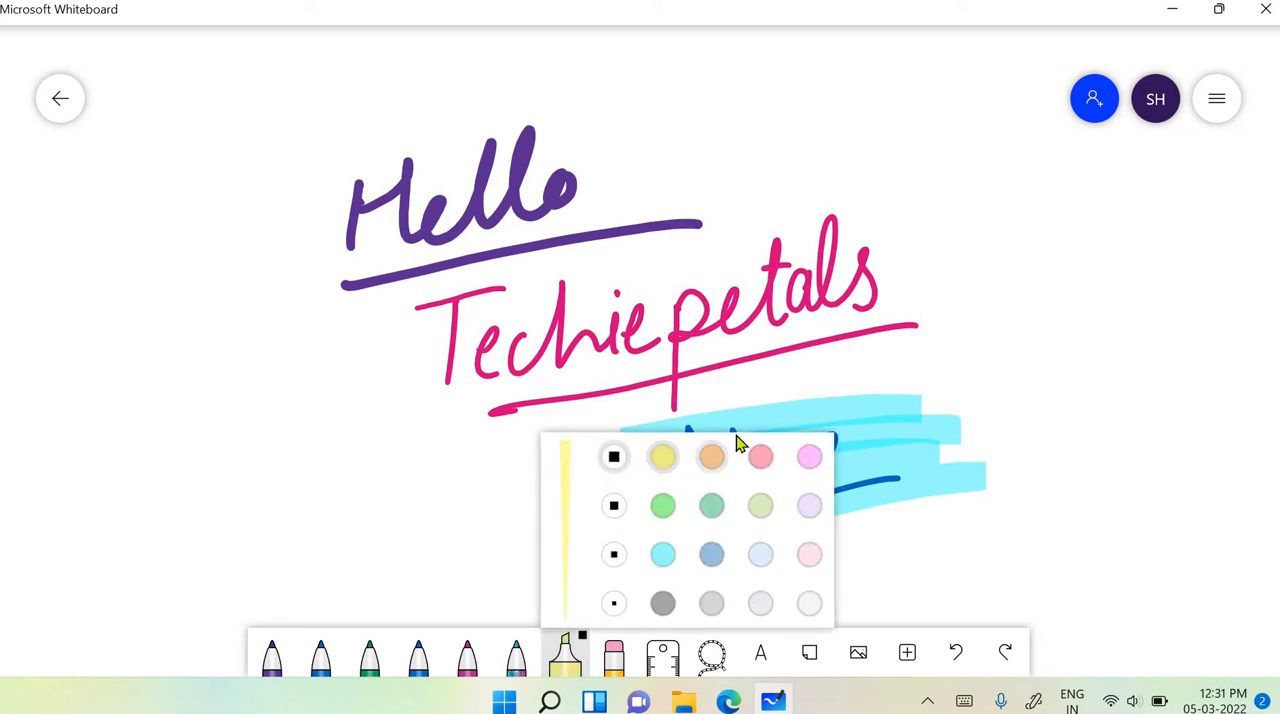
mouse_move(297, 190)
left_mouse_down()
mouse_move(673, 126)
mouse_move(503, 196)
mouse_move(335, 288)
mouse_move(805, 215)
left_mouse_up()
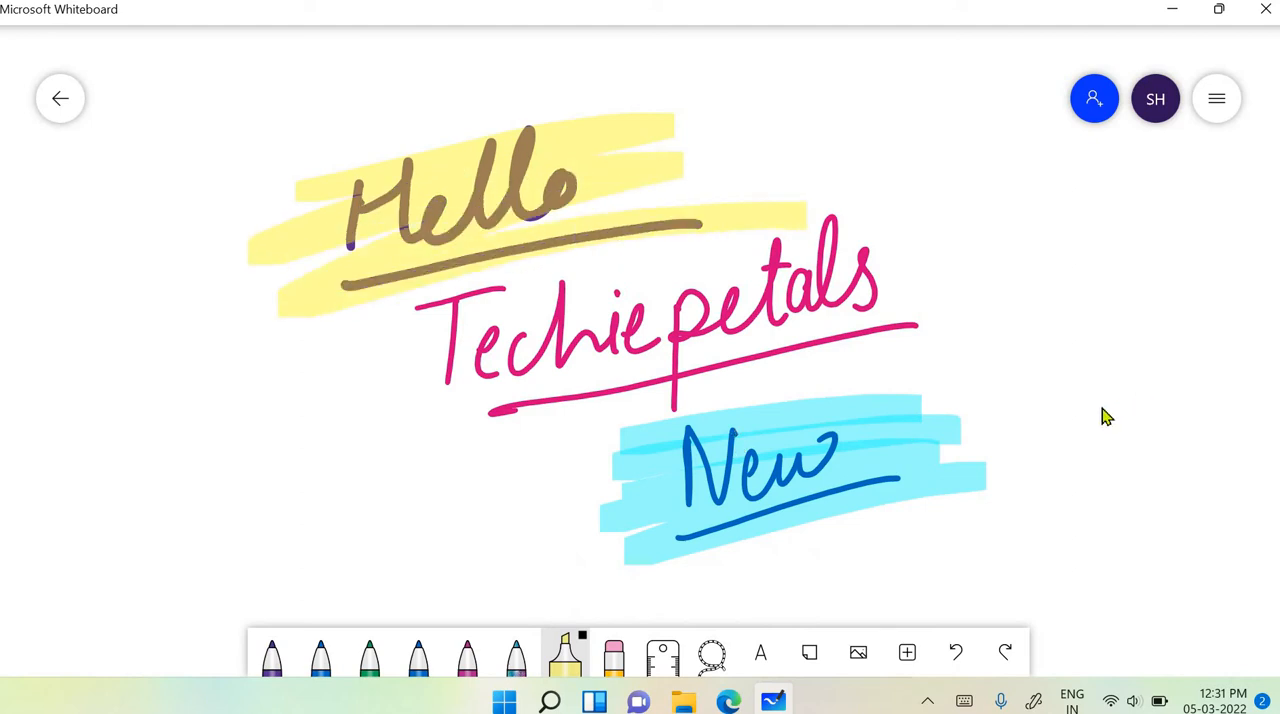
- Erase all the handwriting and highlights from the board with the eraser, and undo the erasure
left_click(615, 665)
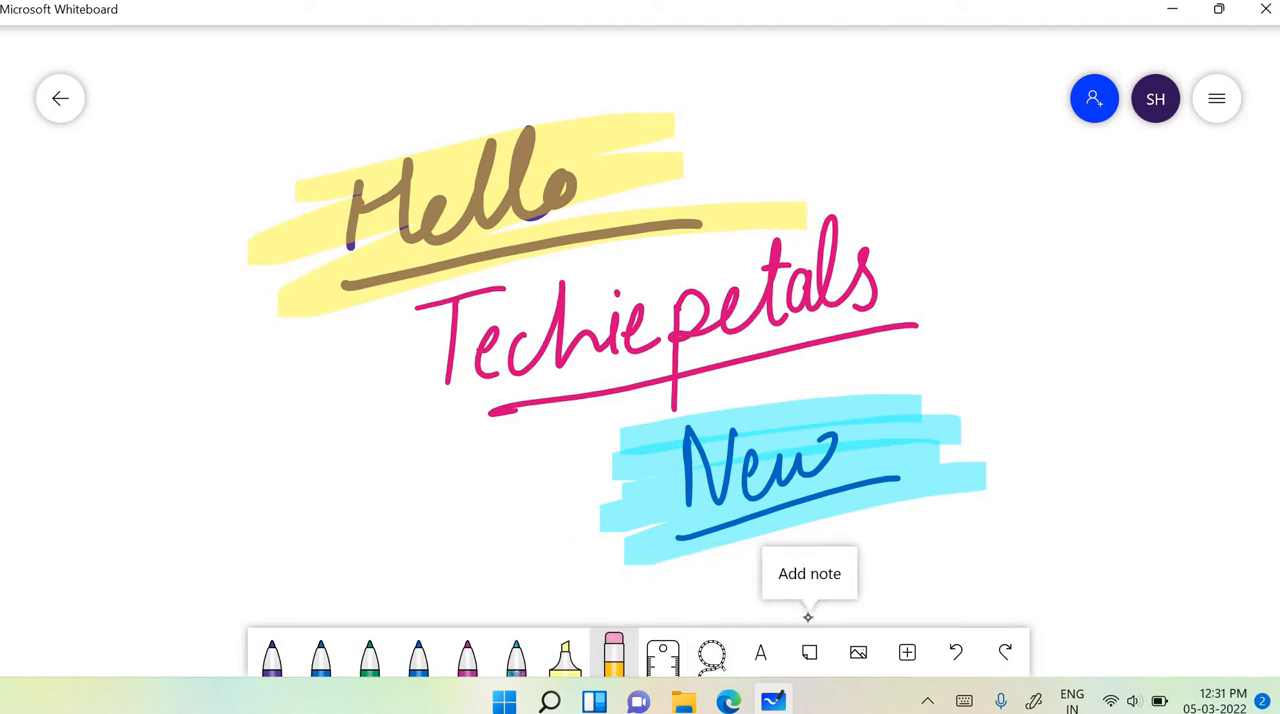
mouse_move(998, 466)
left_mouse_down()
mouse_move(931, 514)
mouse_move(994, 428)
mouse_move(883, 511)
mouse_move(943, 417)
mouse_move(834, 520)
mouse_move(909, 400)
mouse_move(726, 562)
mouse_move(628, 557)
mouse_move(709, 520)
mouse_move(891, 374)
mouse_move(590, 548)
mouse_move(934, 200)
mouse_move(463, 471)
mouse_move(563, 91)
mouse_move(297, 300)
mouse_move(617, 220)
mouse_move(814, 229)
mouse_move(826, 463)
mouse_move(808, 617)
left_mouse_up()
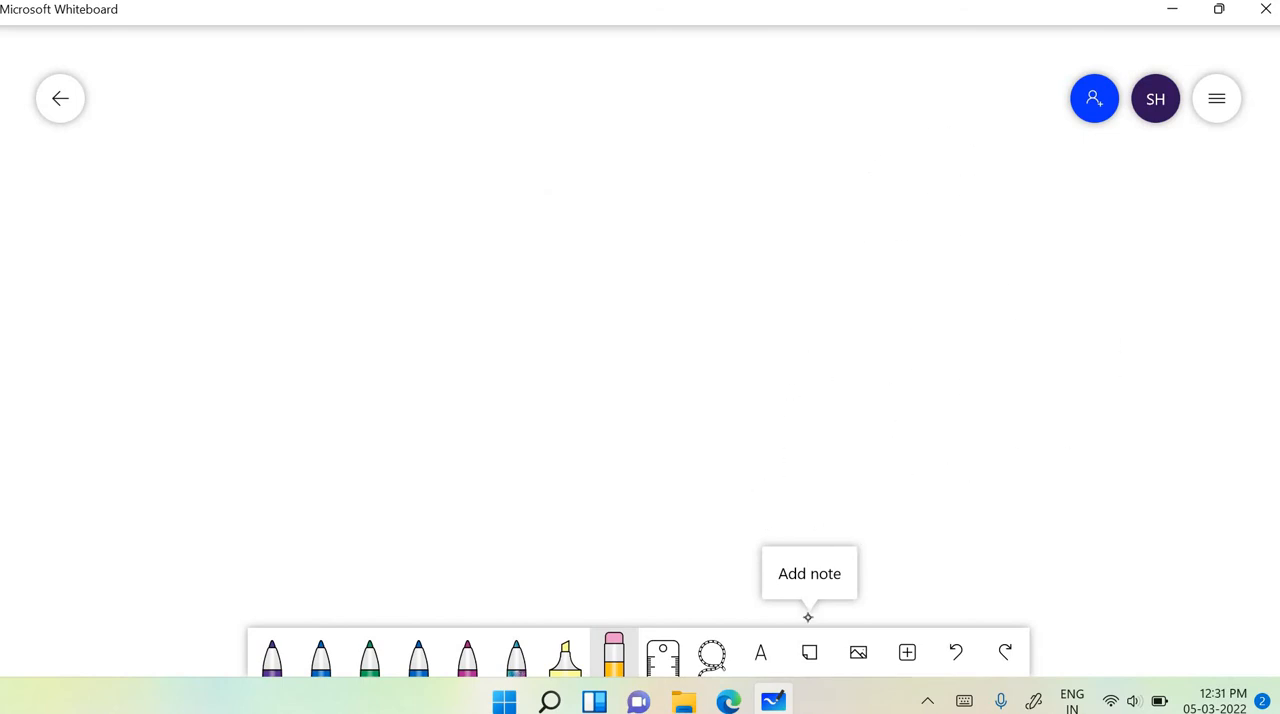
key("ctrl+z")
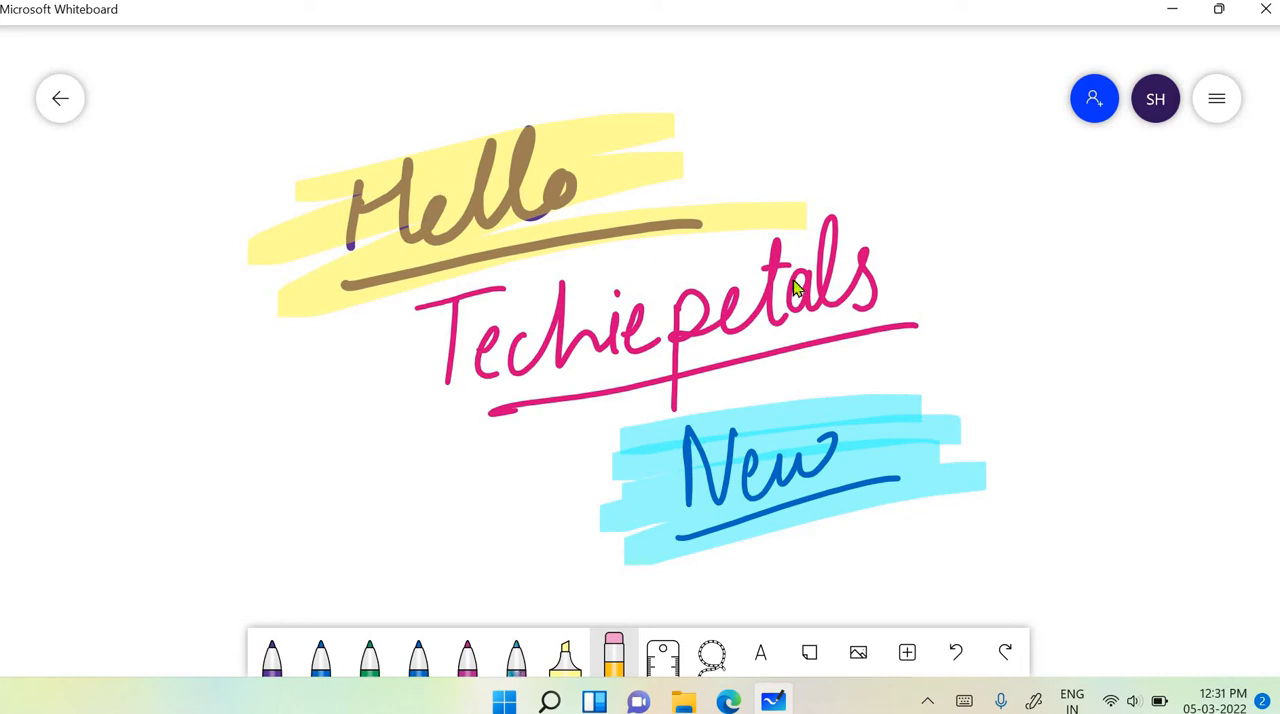
- Draw two slanted magenta lines along the ruler, at 57° left of the writing and at 56° right of it
left_click(665, 670)
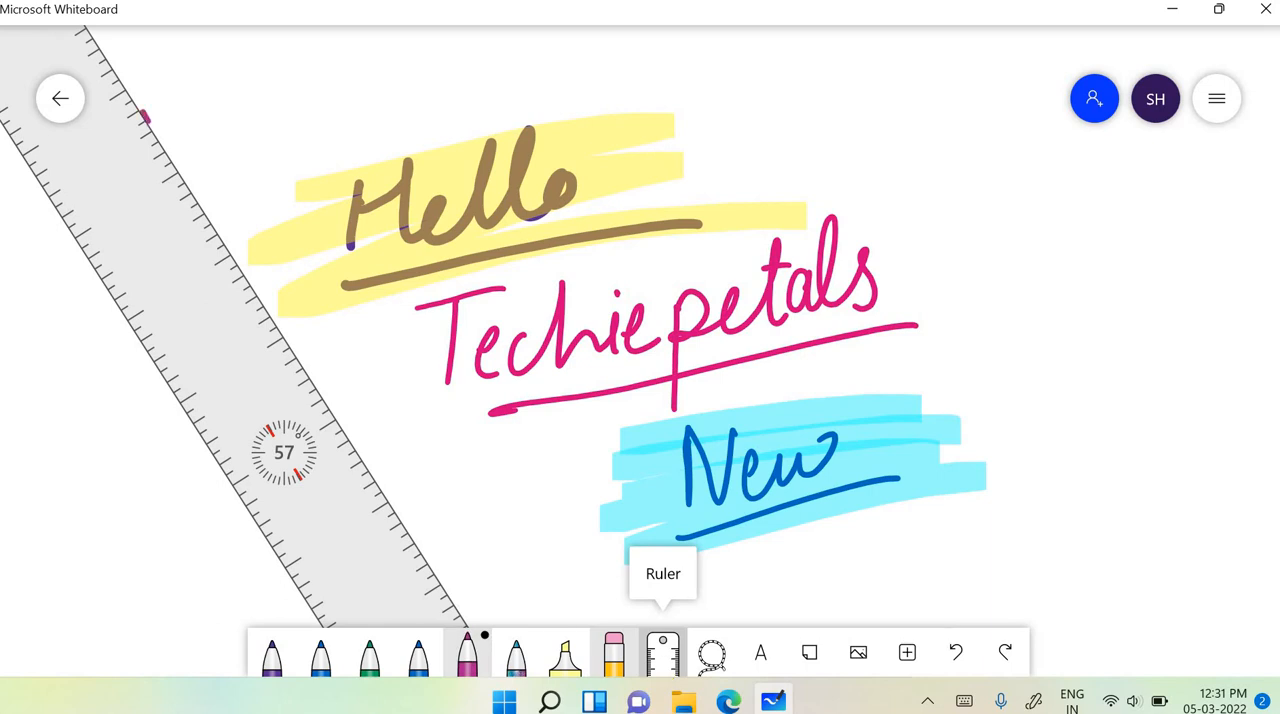
left_click_drag(146, 118, 447, 589)
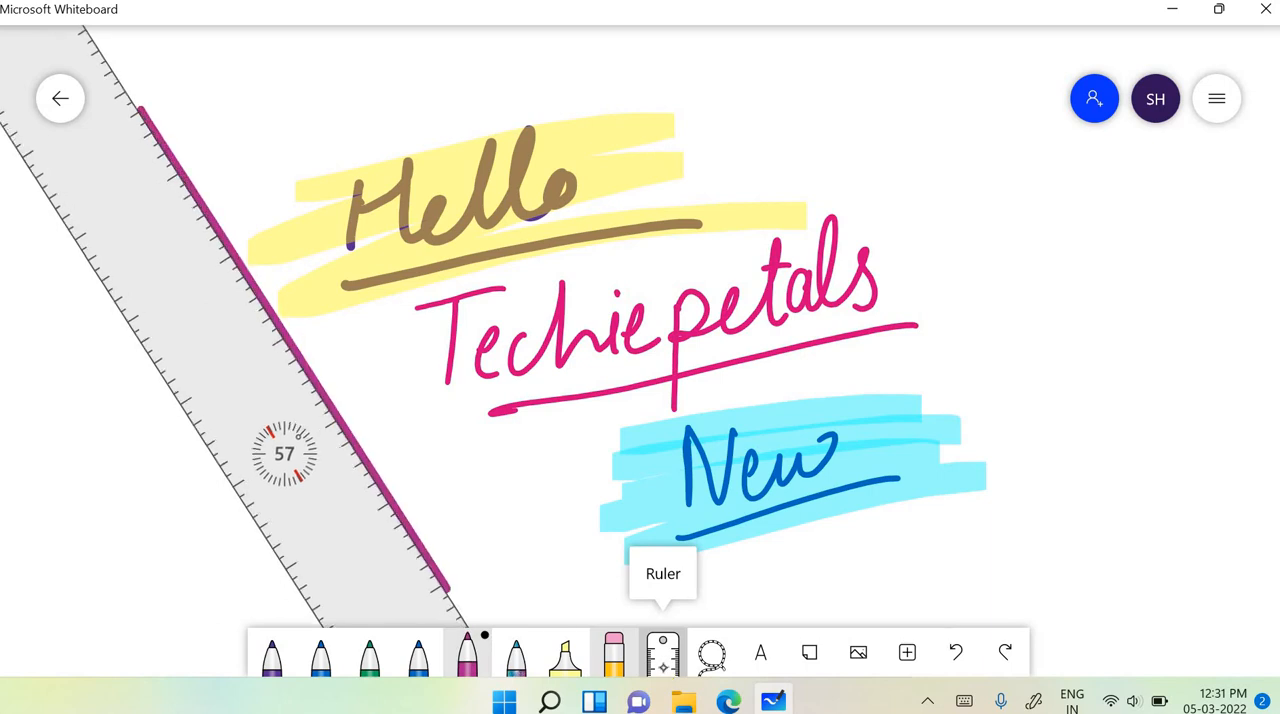
left_click_drag(284, 452, 914, 331)
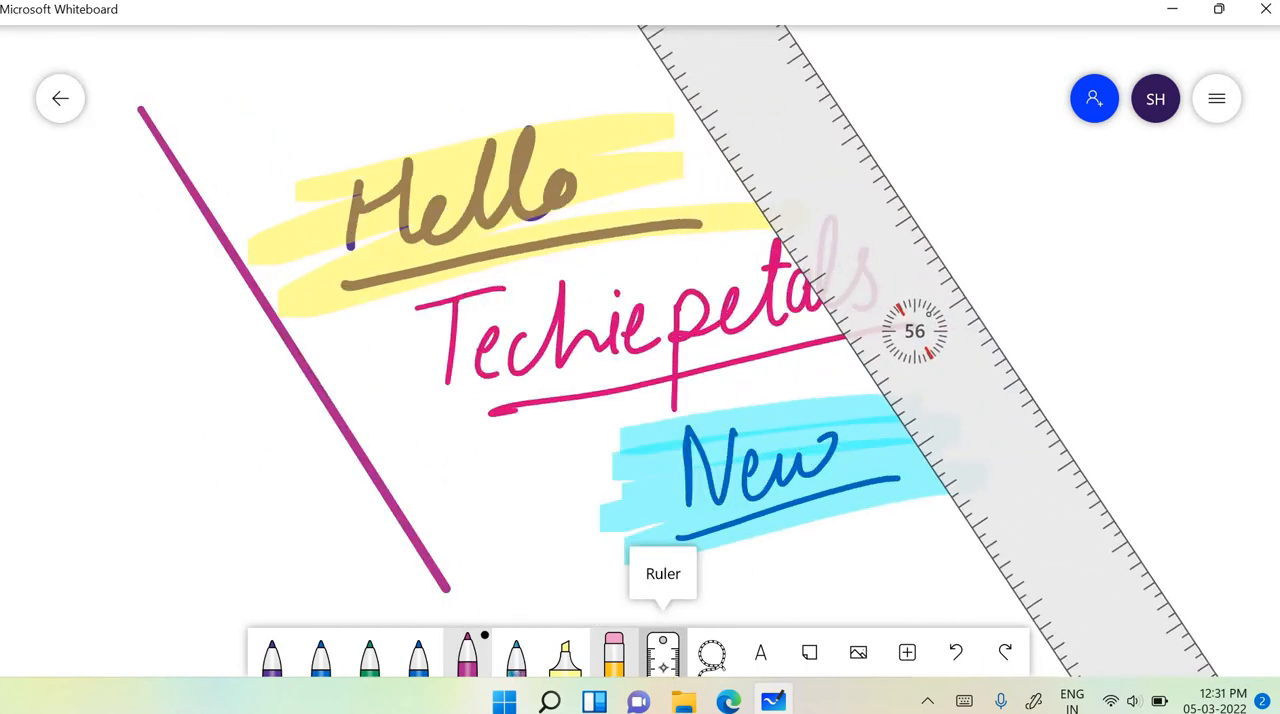
left_click_drag(798, 40, 1133, 542)
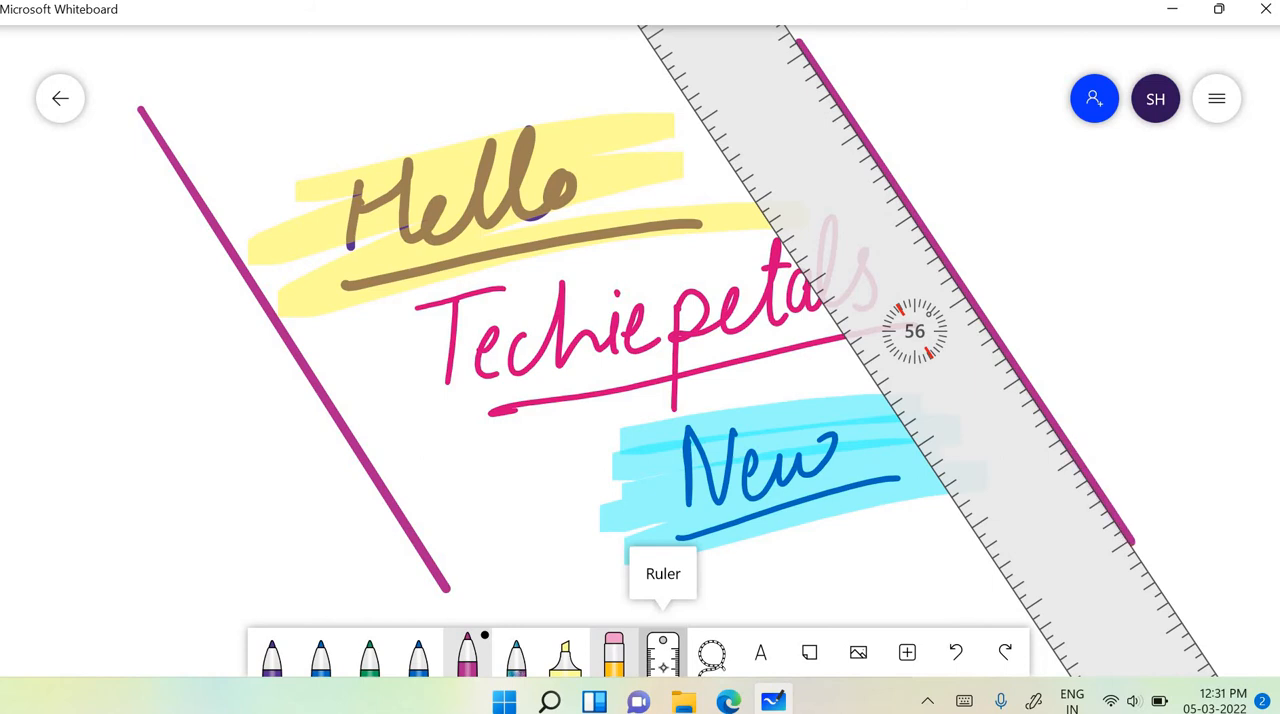
- Rotate the ruler to 5° and align its upper edge with the upper end of the left magenta line, keeping the window maximized
left_click_drag(914, 331, 648, 275)
left_click_drag(458, 233, 431, 63)
left_click_drag(366, 20, 331, 124)
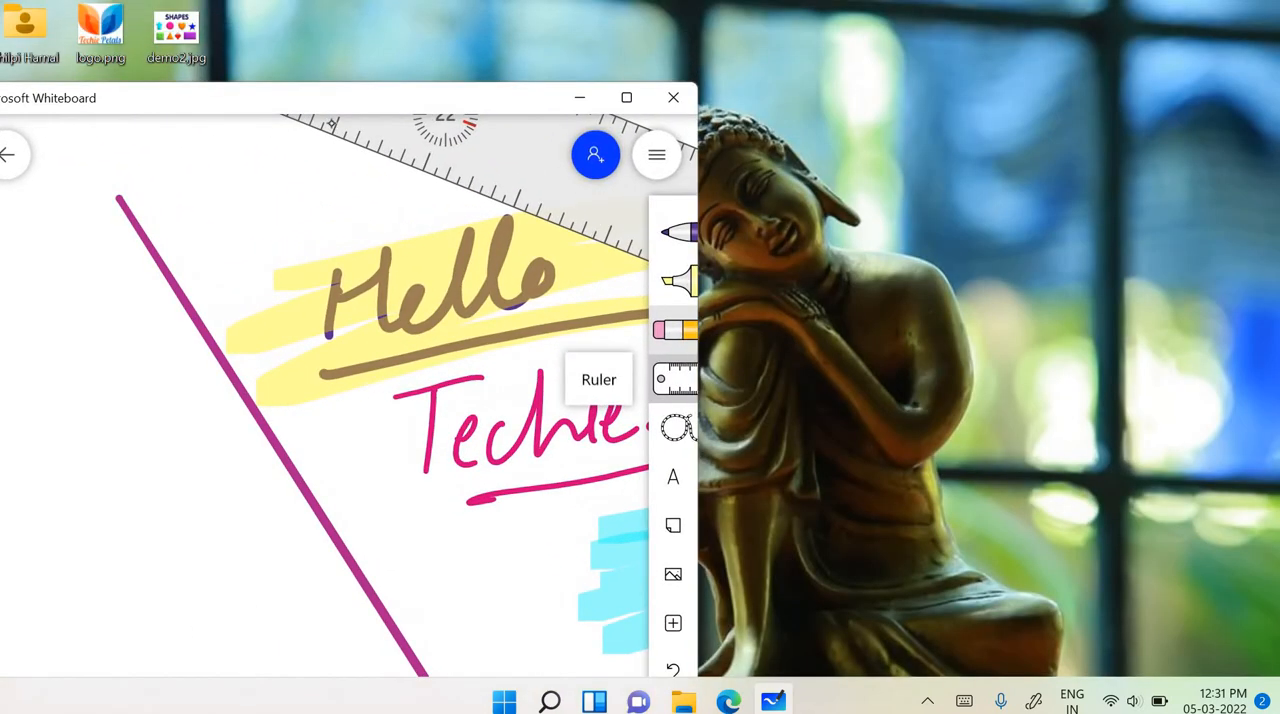
left_click(620, 98)
mouse_move(776, 152)
left_mouse_down()
mouse_move(677, 163)
mouse_move(599, 148)
mouse_move(591, 126)
mouse_move(586, 137)
left_mouse_up()
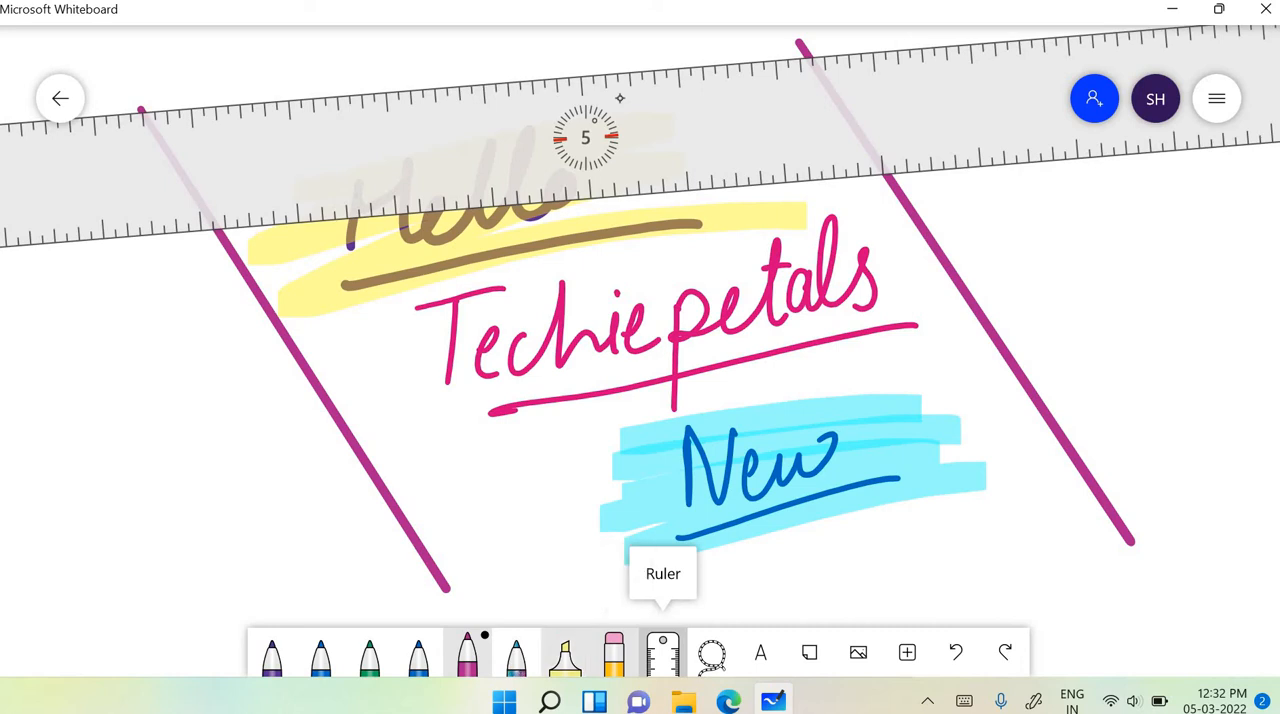
- Draw blue lines along the 5° ruler above and below the writing to close the frame, and put the ruler away
left_click(418, 655)
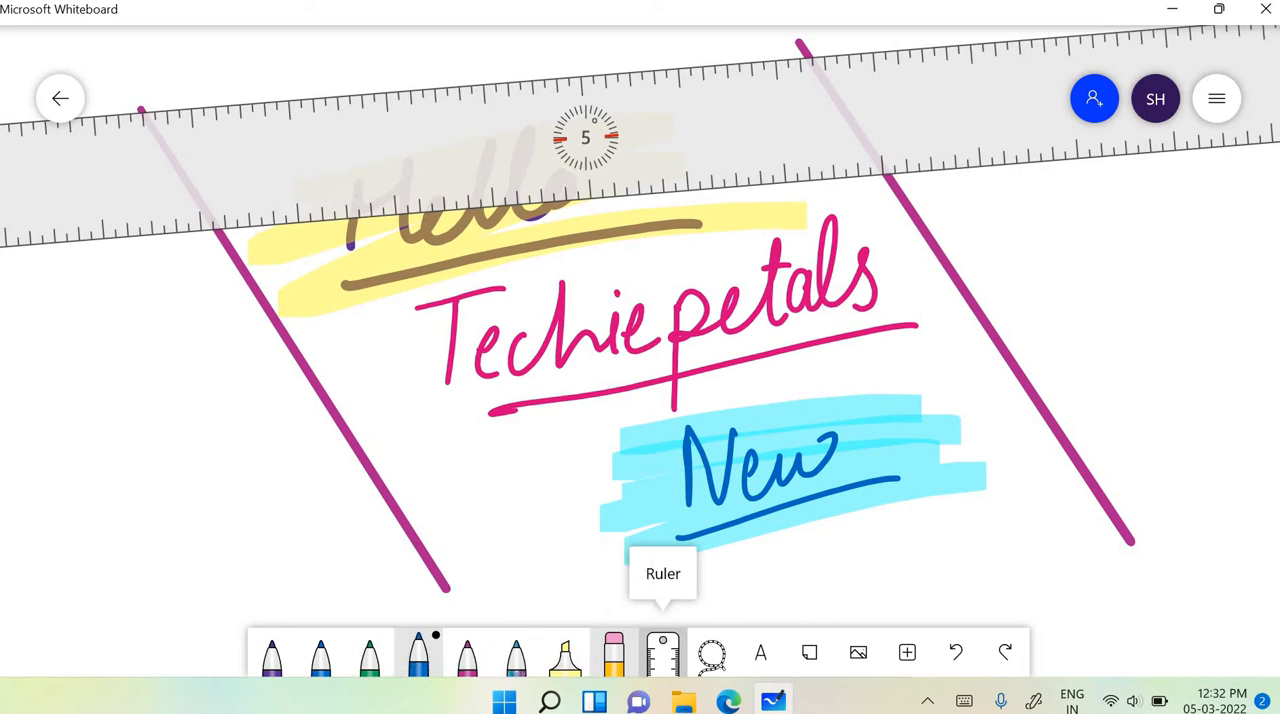
left_click_drag(142, 109, 796, 57)
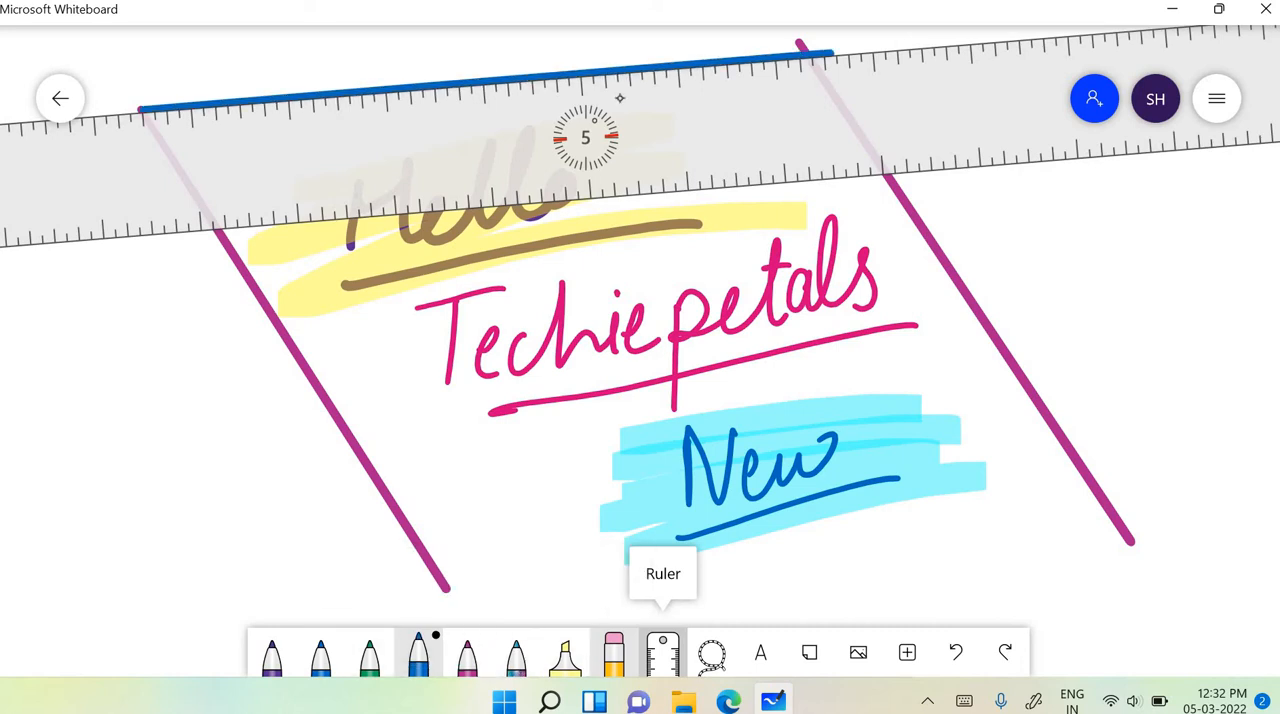
mouse_move(586, 137)
left_mouse_down()
mouse_move(729, 409)
mouse_move(817, 615)
left_mouse_up()
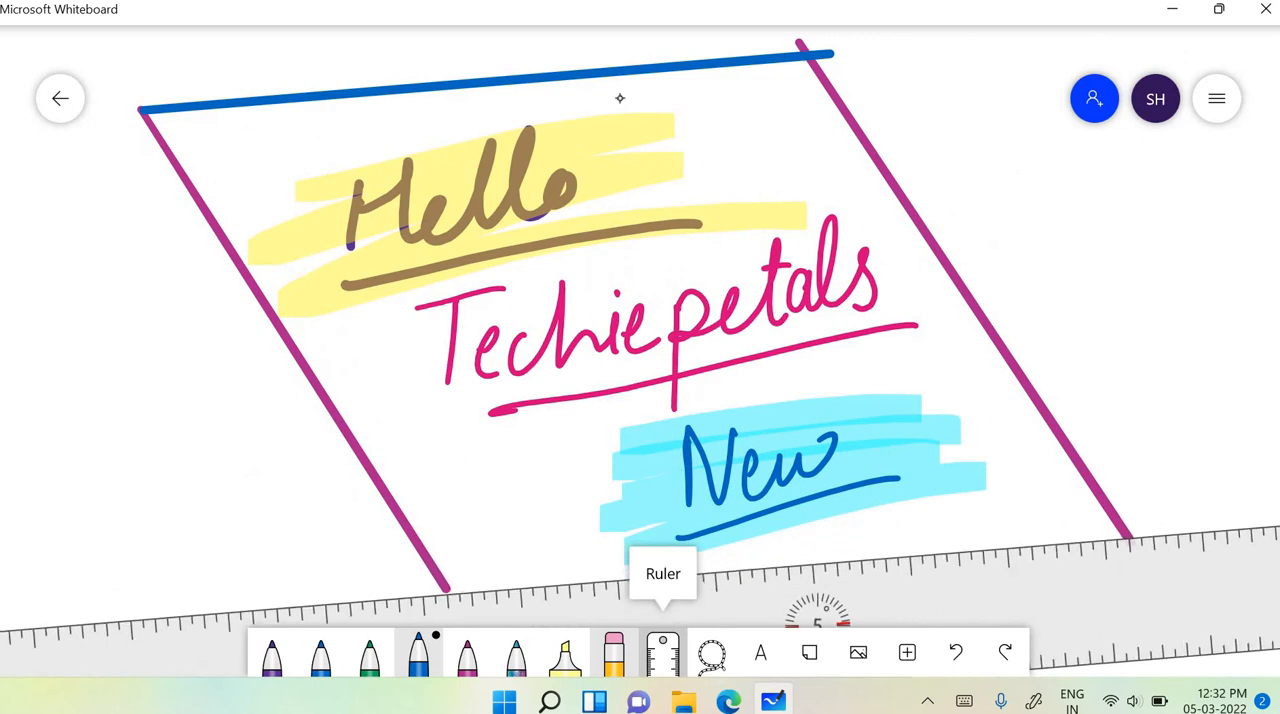
left_click_drag(445, 590, 1140, 535)
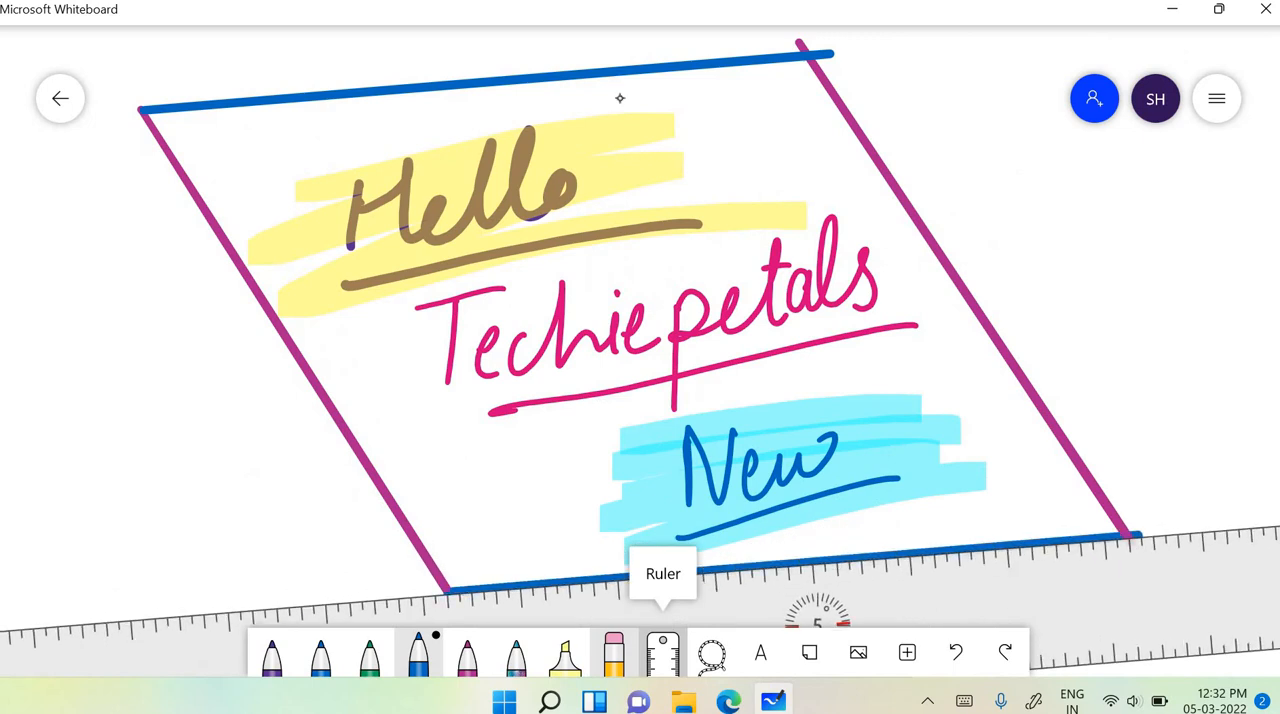
mouse_move(817, 615)
left_mouse_down()
mouse_move(643, 446)
mouse_move(557, 300)
mouse_move(616, 353)
left_mouse_up()
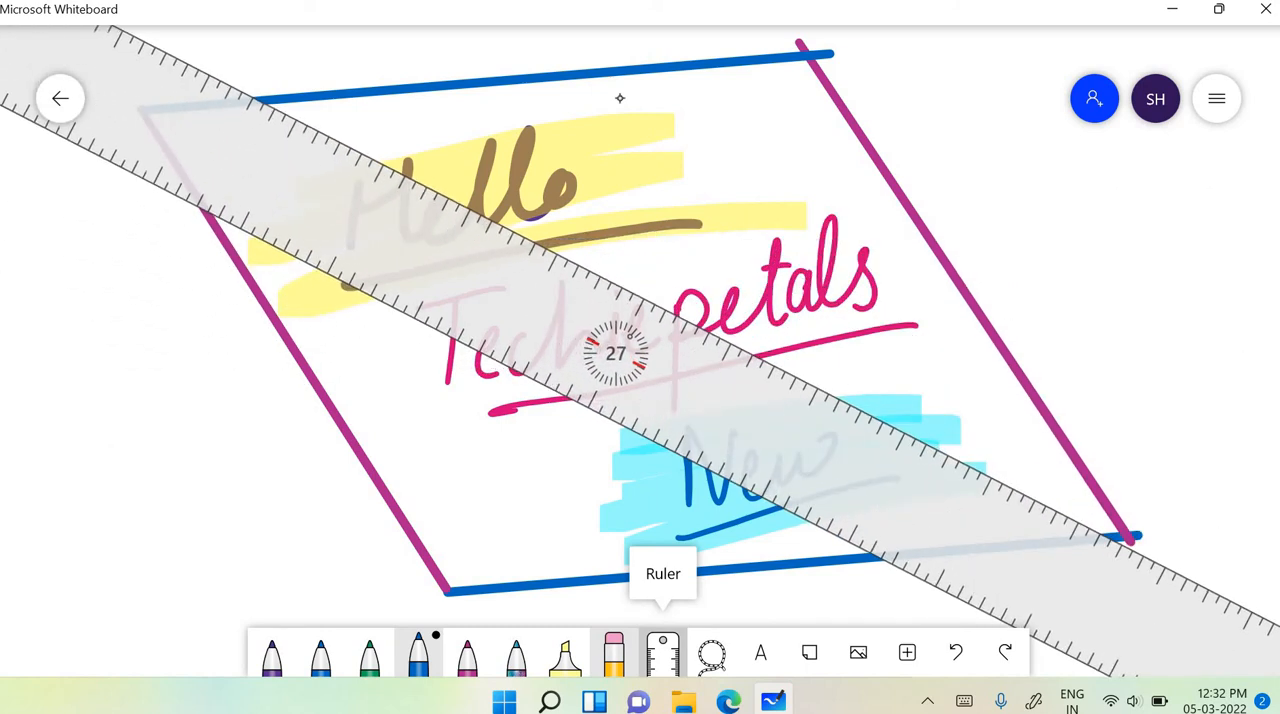
left_click(662, 652)
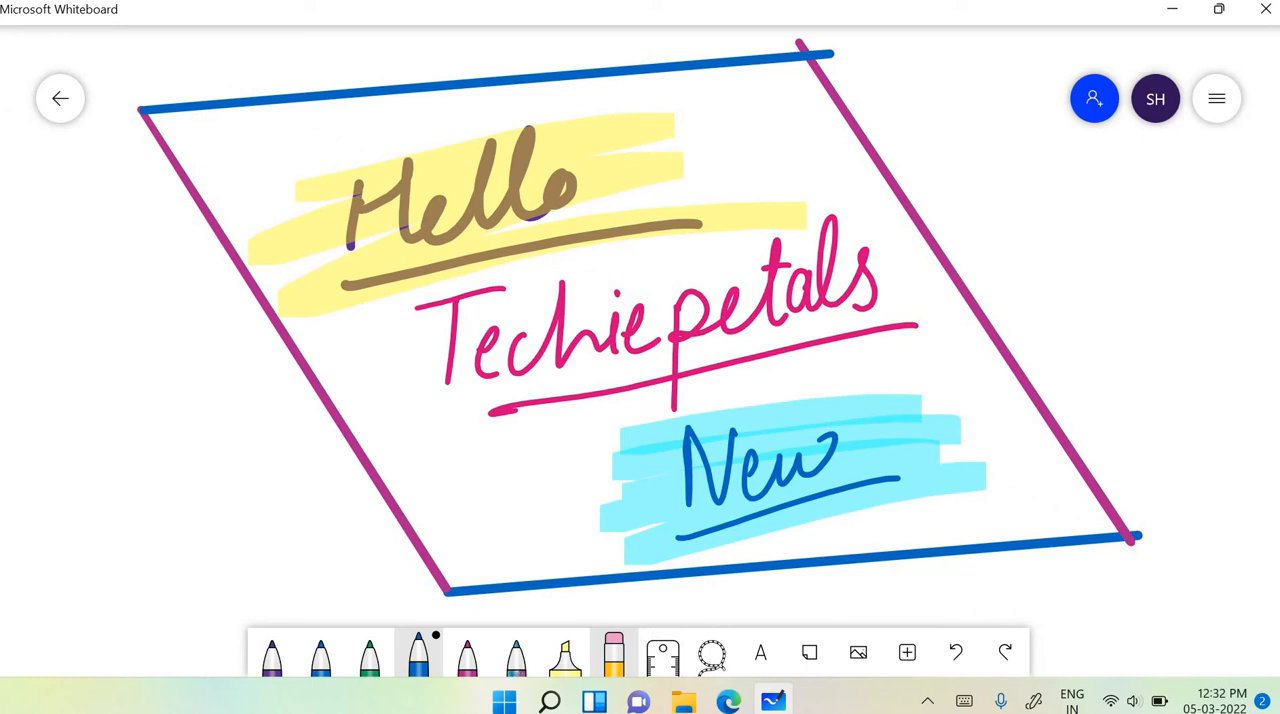
- Lasso the blue "New" with its underline and move it off the highlight to the right of "Techiepetals"
left_click(711, 655)
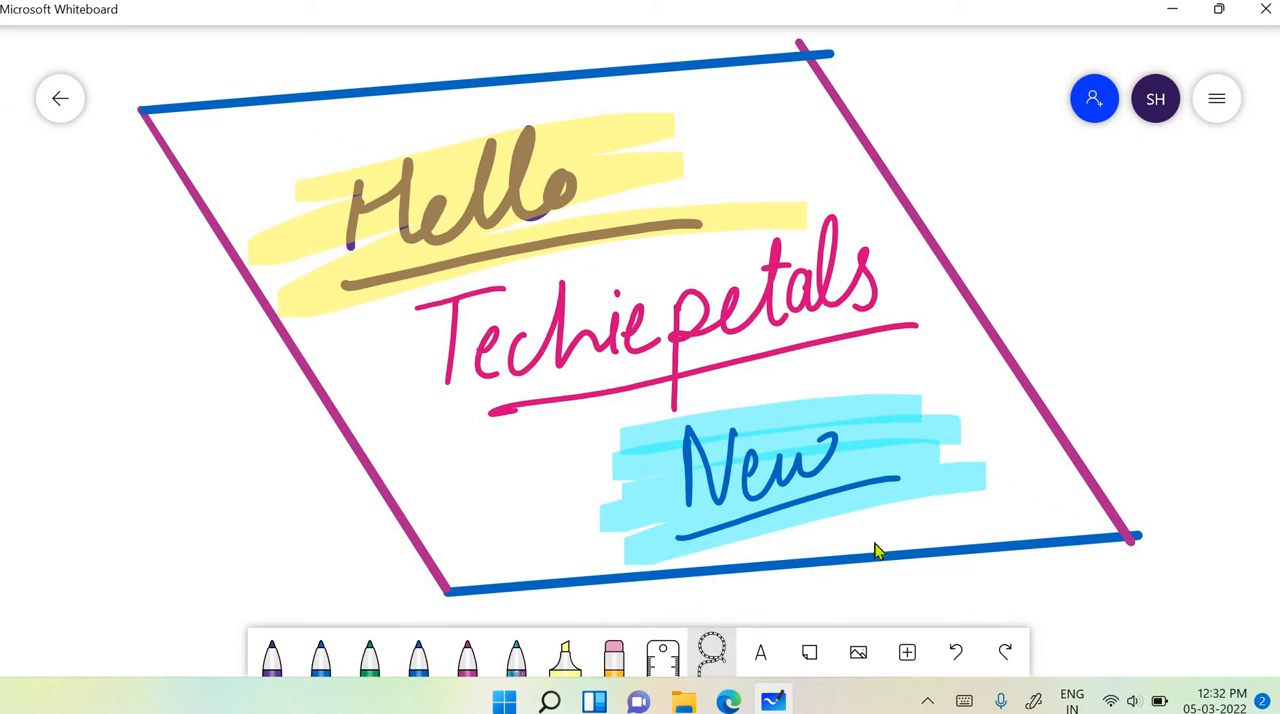
mouse_move(771, 386)
left_mouse_down()
mouse_move(632, 548)
mouse_move(840, 396)
mouse_move(775, 386)
left_mouse_up()
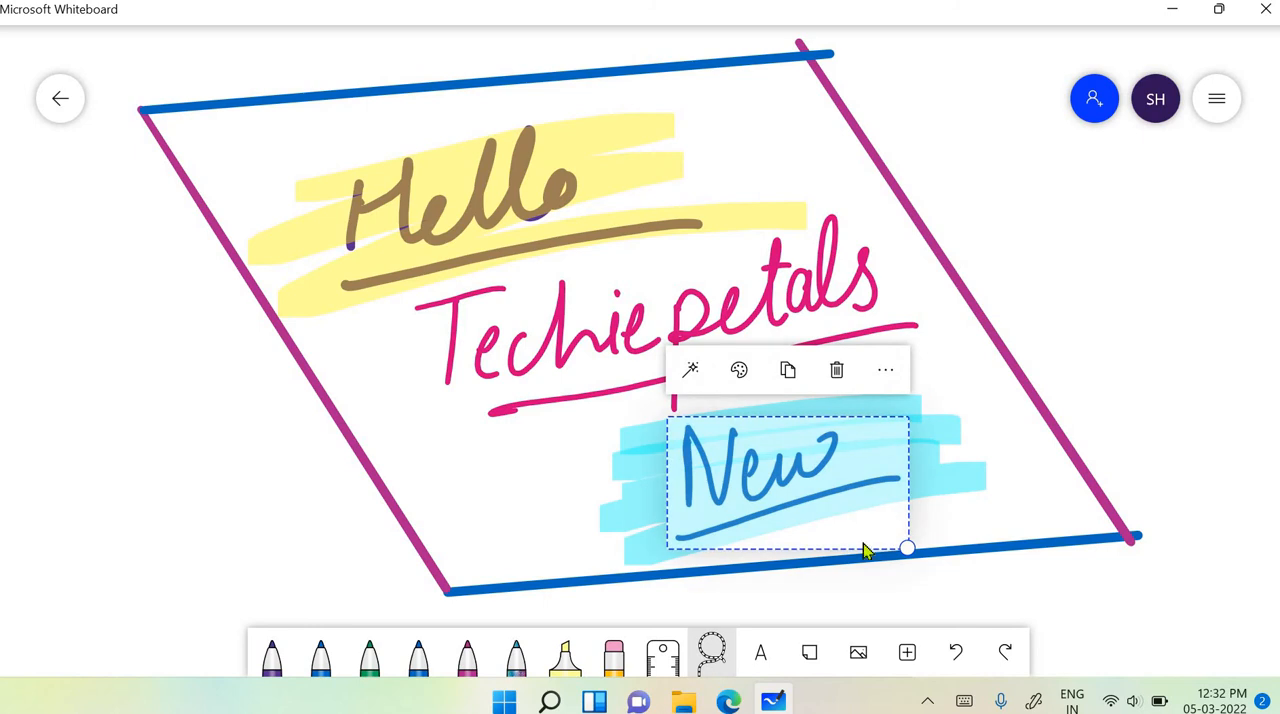
mouse_move(800, 497)
left_mouse_down()
mouse_move(1066, 271)
mouse_move(423, 360)
mouse_move(194, 465)
mouse_move(197, 476)
mouse_move(457, 409)
mouse_move(1071, 237)
mouse_move(1074, 277)
left_mouse_up()
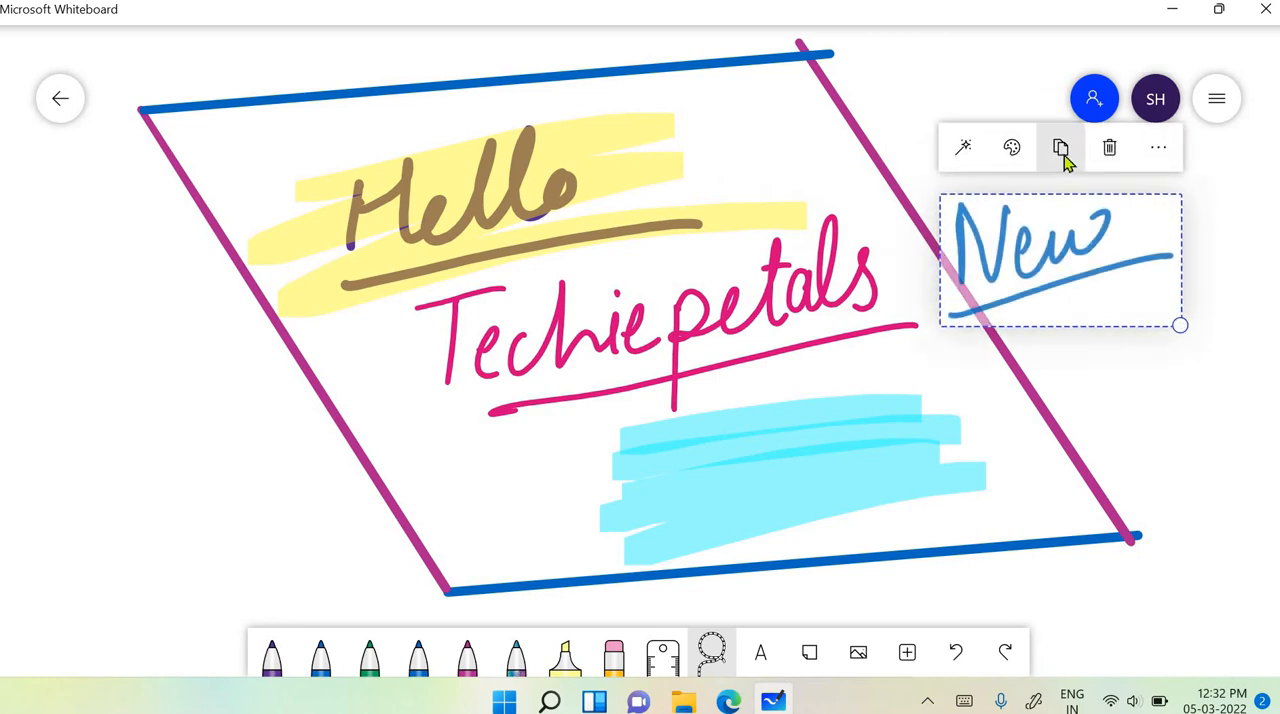
- Copy the selected "New", paste it, and place the duplicate outside the frame's left side
left_click(288, 479)
key("ctrl+v")
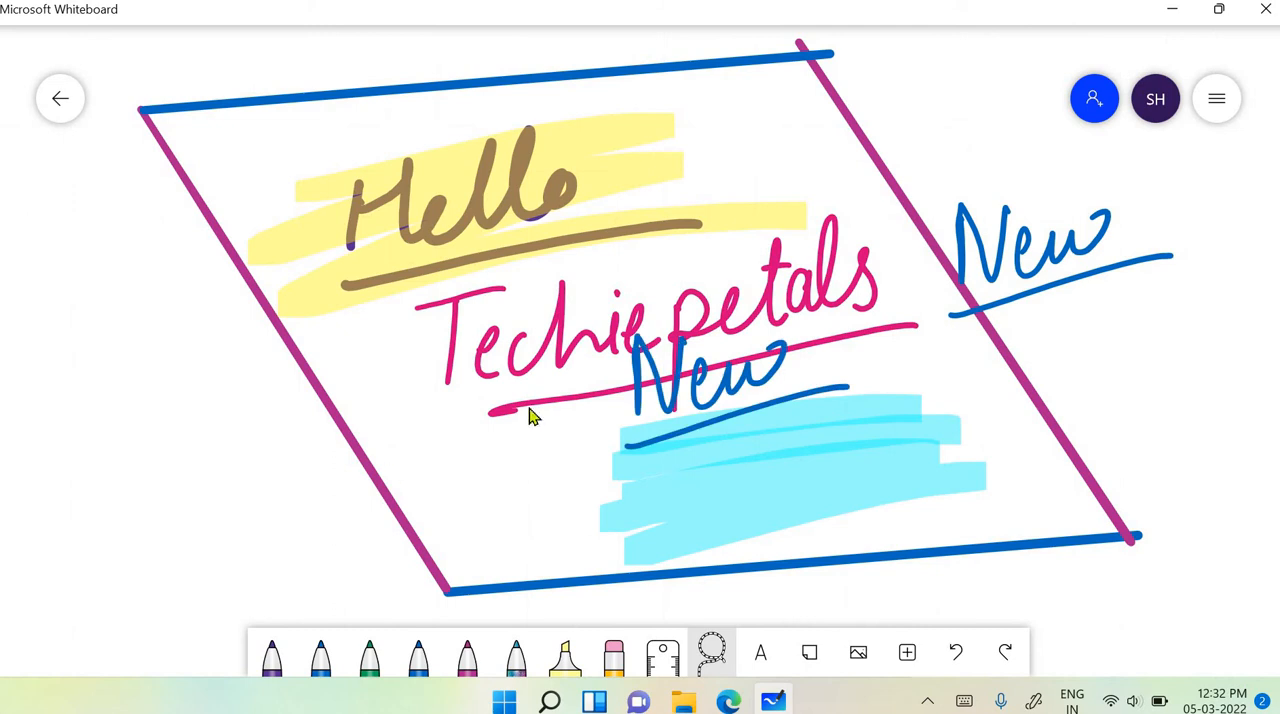
mouse_move(700, 380)
left_mouse_down()
mouse_move(306, 423)
mouse_move(152, 472)
left_mouse_up()
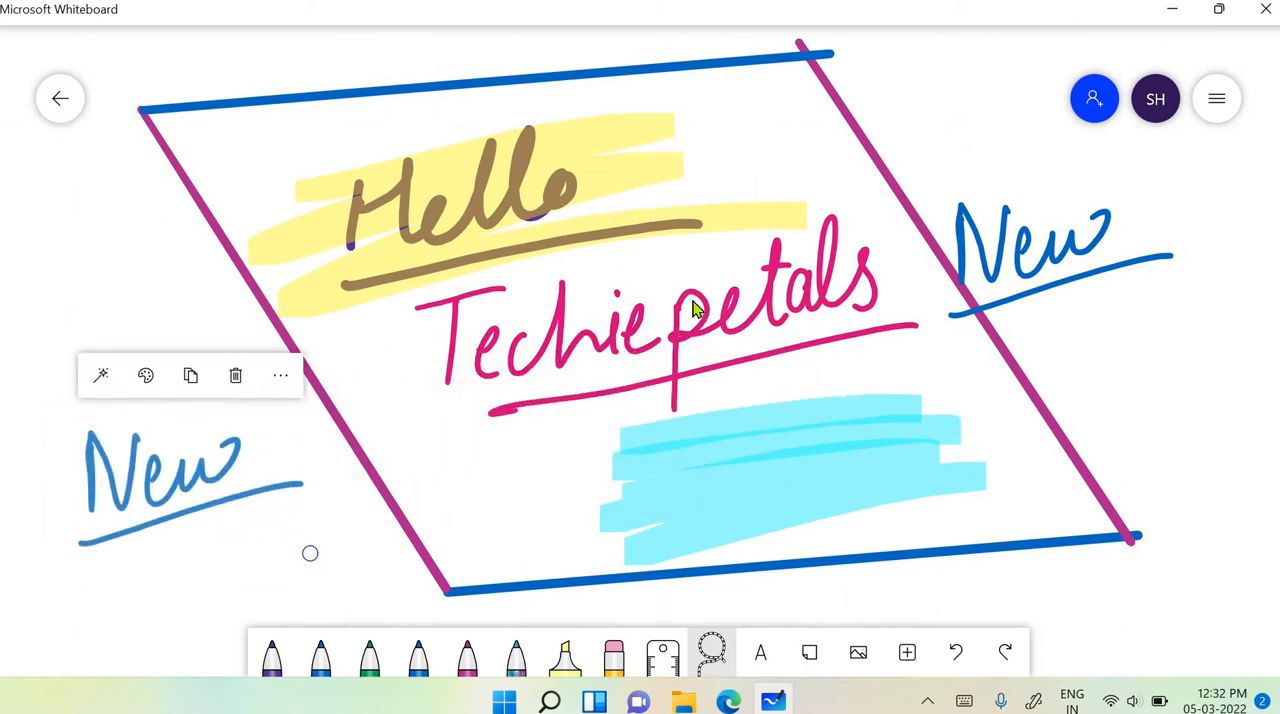
- Try red on the duplicated "New", change its colour to green, and deselect it
left_click(146, 380)
left_click(190, 425)
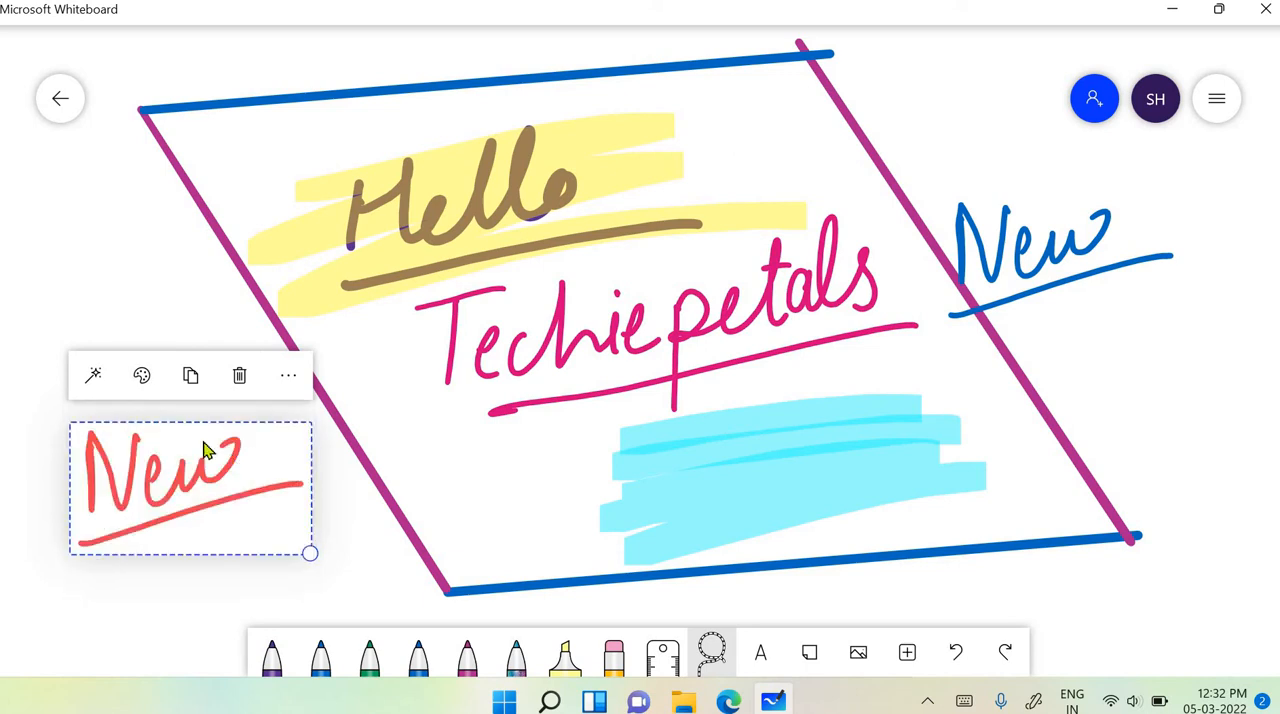
left_click(141, 380)
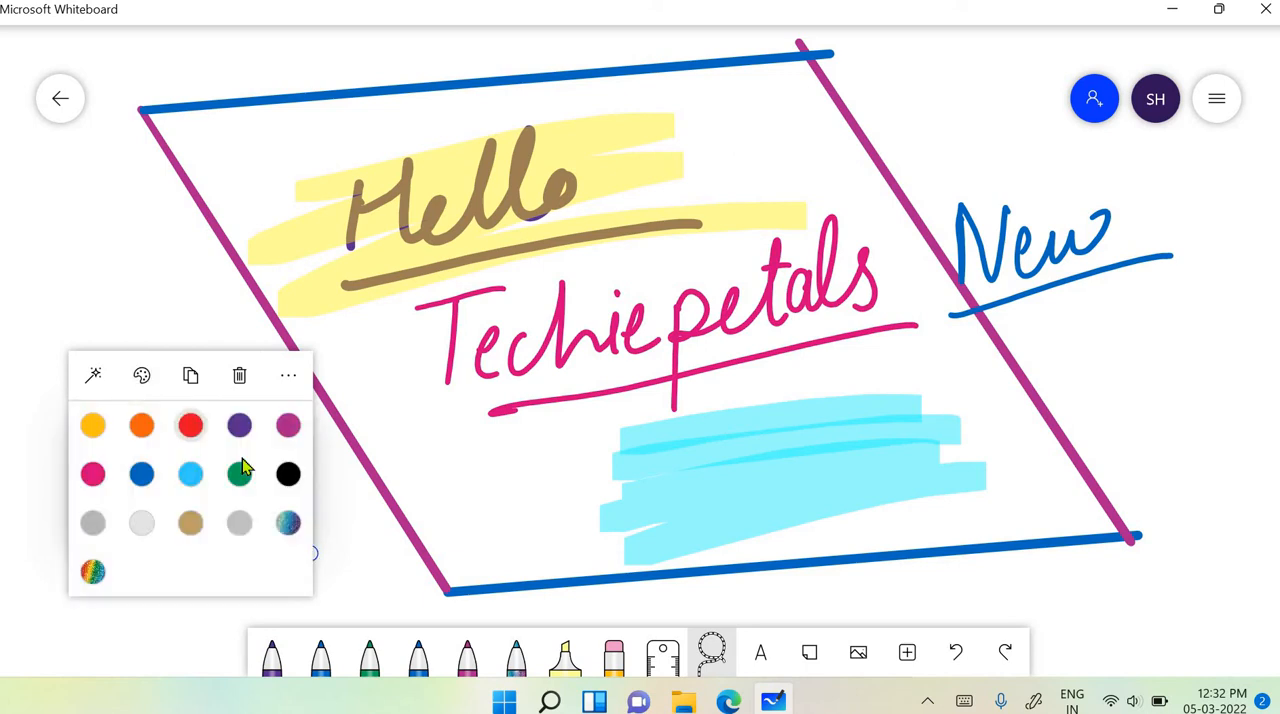
left_click(240, 474)
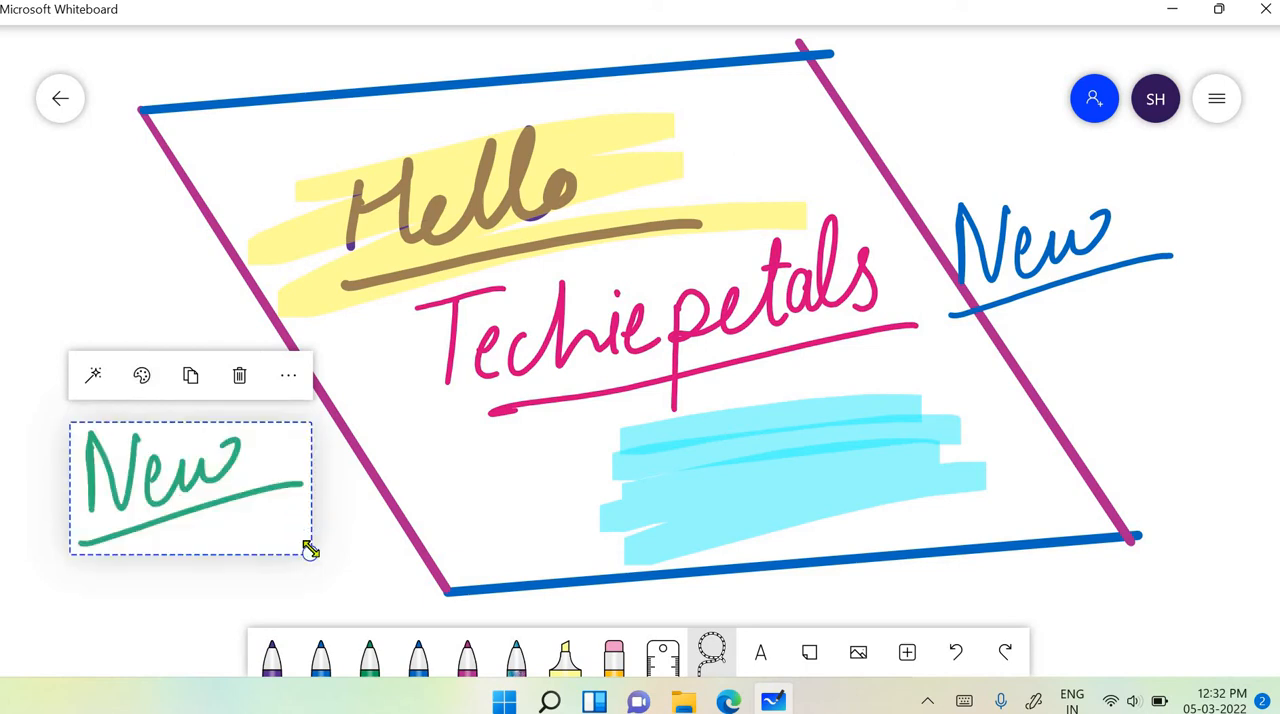
mouse_move(310, 549)
left_mouse_down()
mouse_move(272, 528)
mouse_move(346, 574)
mouse_move(290, 541)
mouse_move(314, 551)
left_mouse_up()
left_click(384, 567)
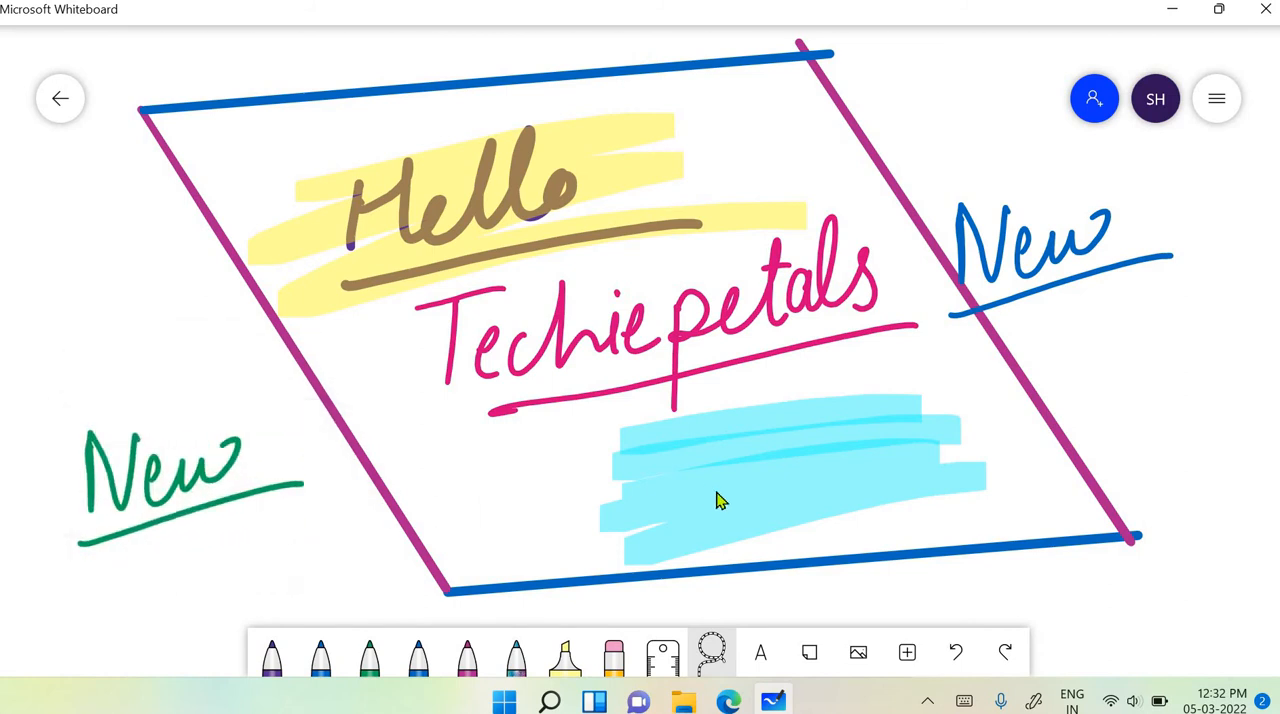
- Examine the drawing and the empty canvas around it in every direction at different zoom levels
scroll(815, 470, "down", 3)
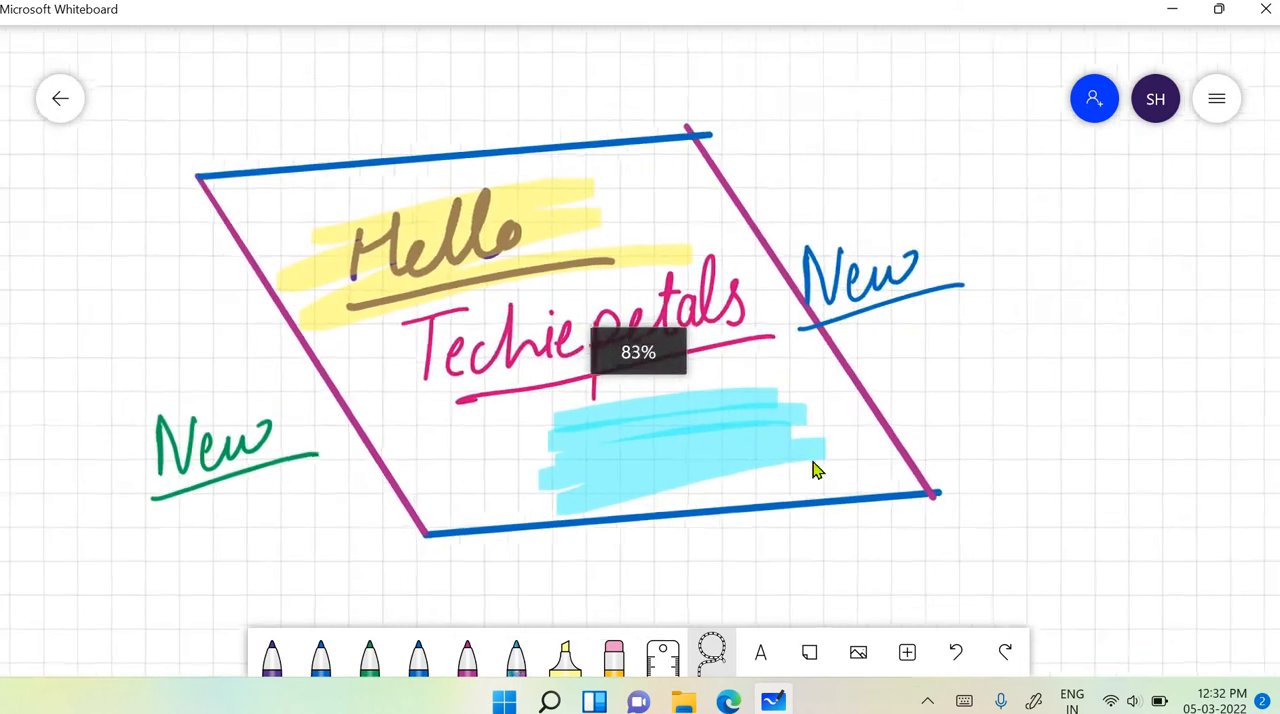
scroll(814, 466, "up", 3)
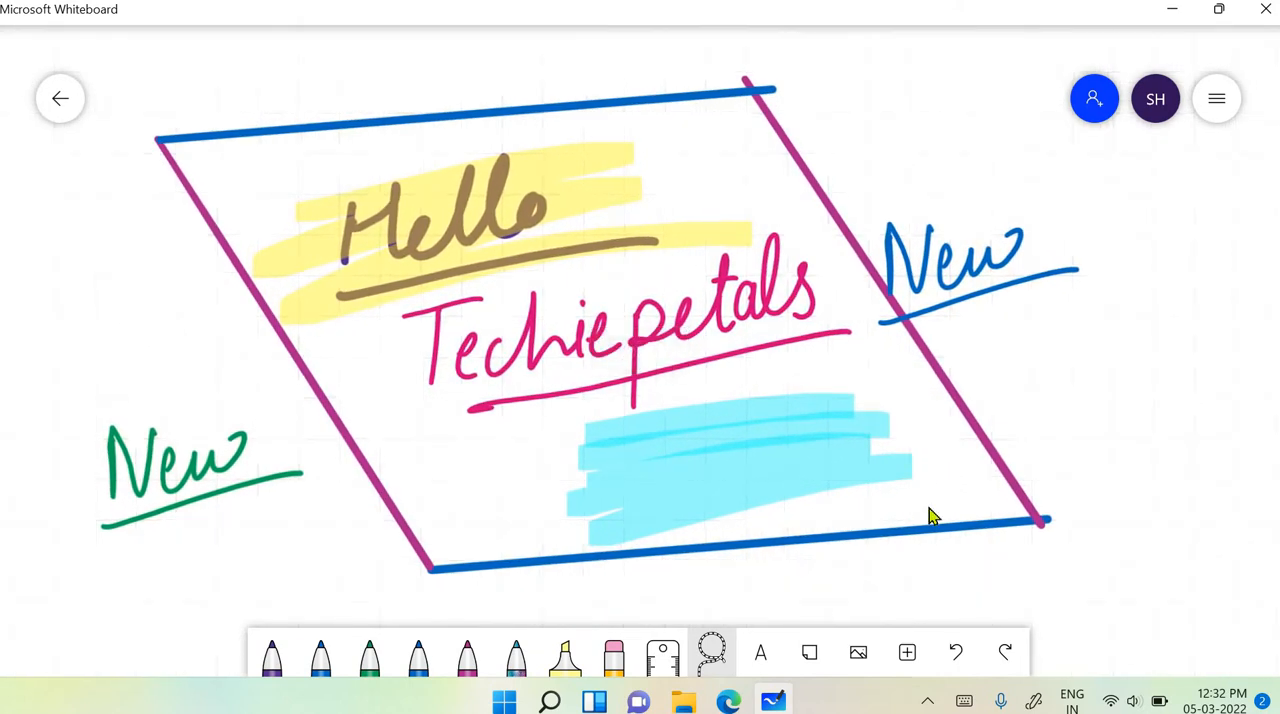
scroll(929, 508, "right", 2)
scroll(929, 508, "left", 5)
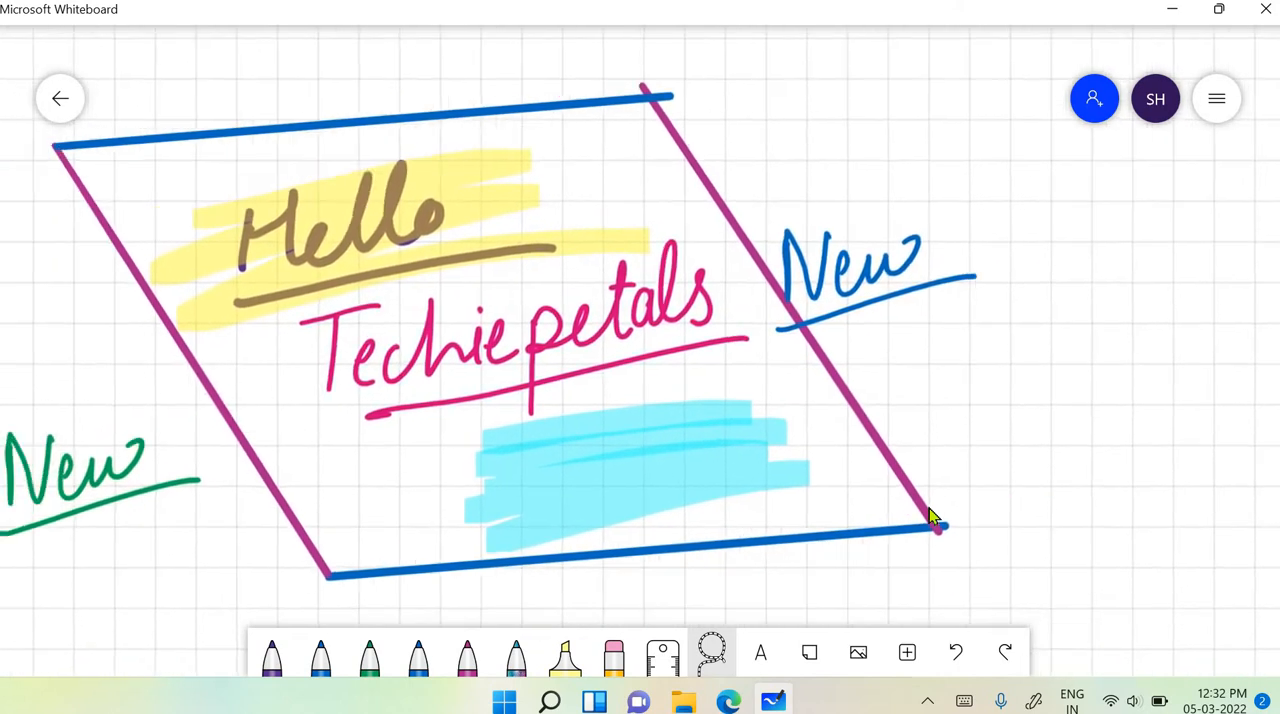
scroll(929, 515, "left", 5)
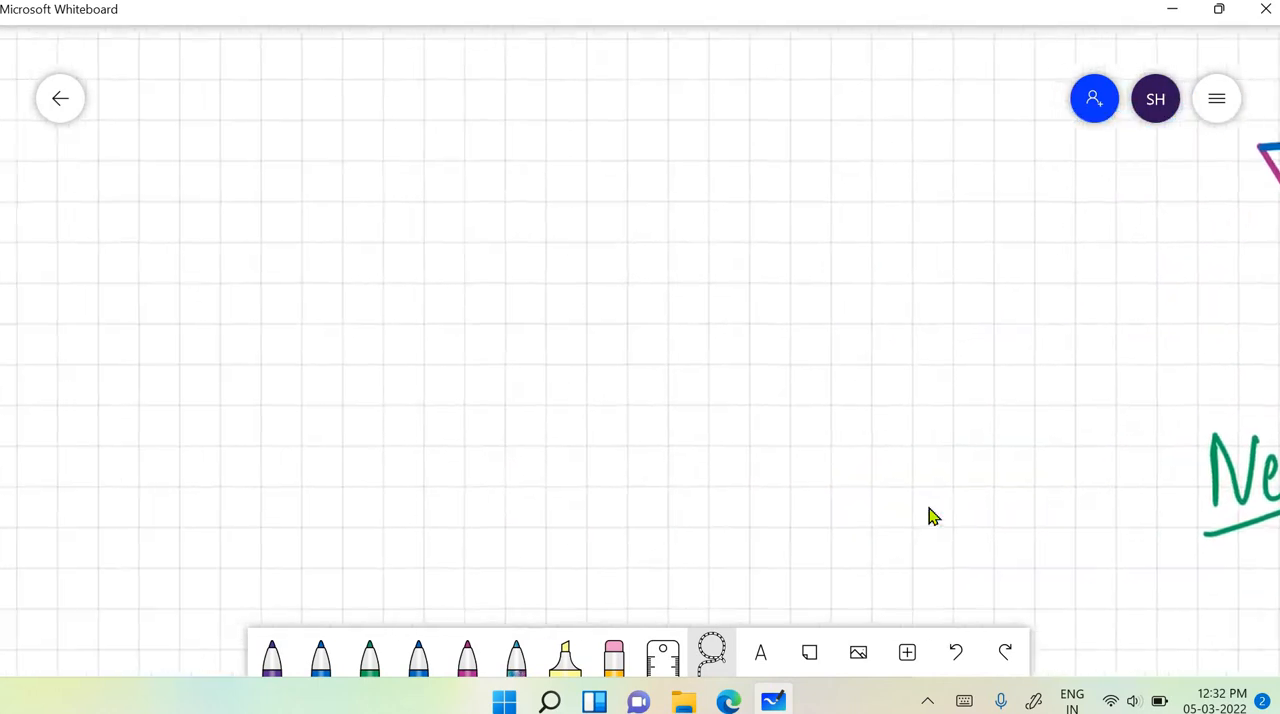
scroll(929, 515, "right", 2)
scroll(929, 515, "right", 3)
scroll(929, 515, "up", 6)
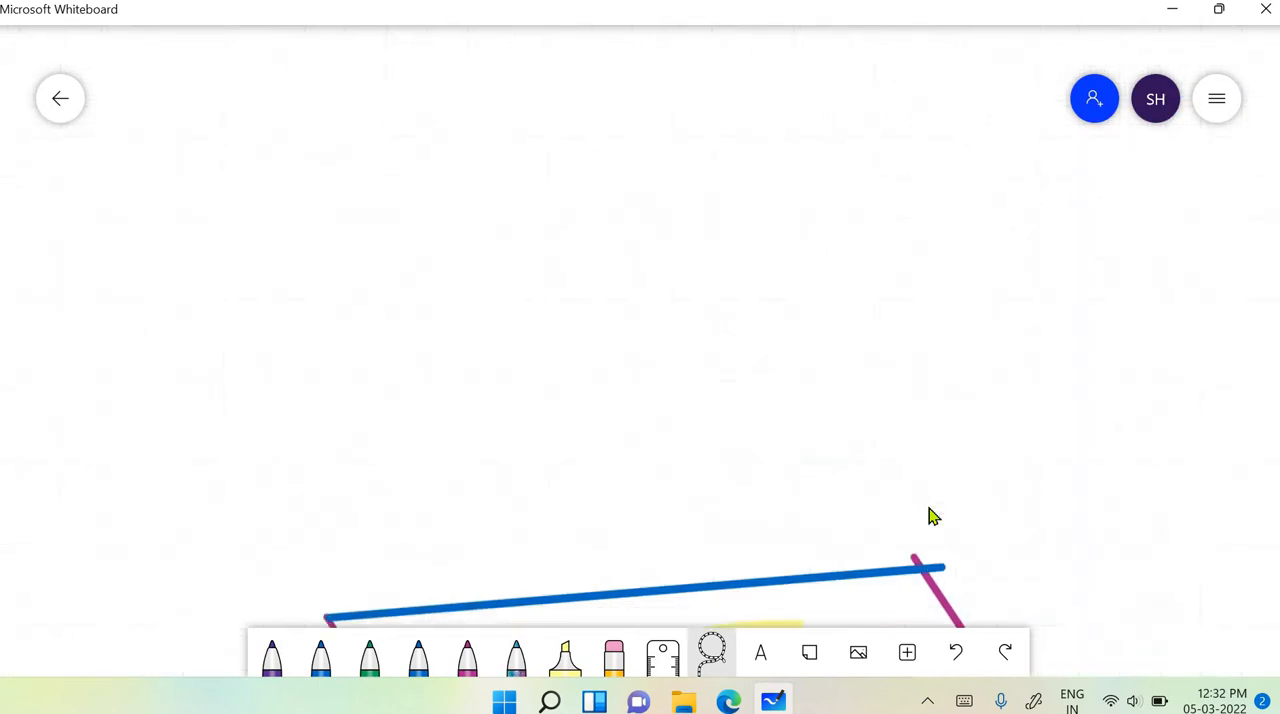
scroll(929, 515, "down", 10)
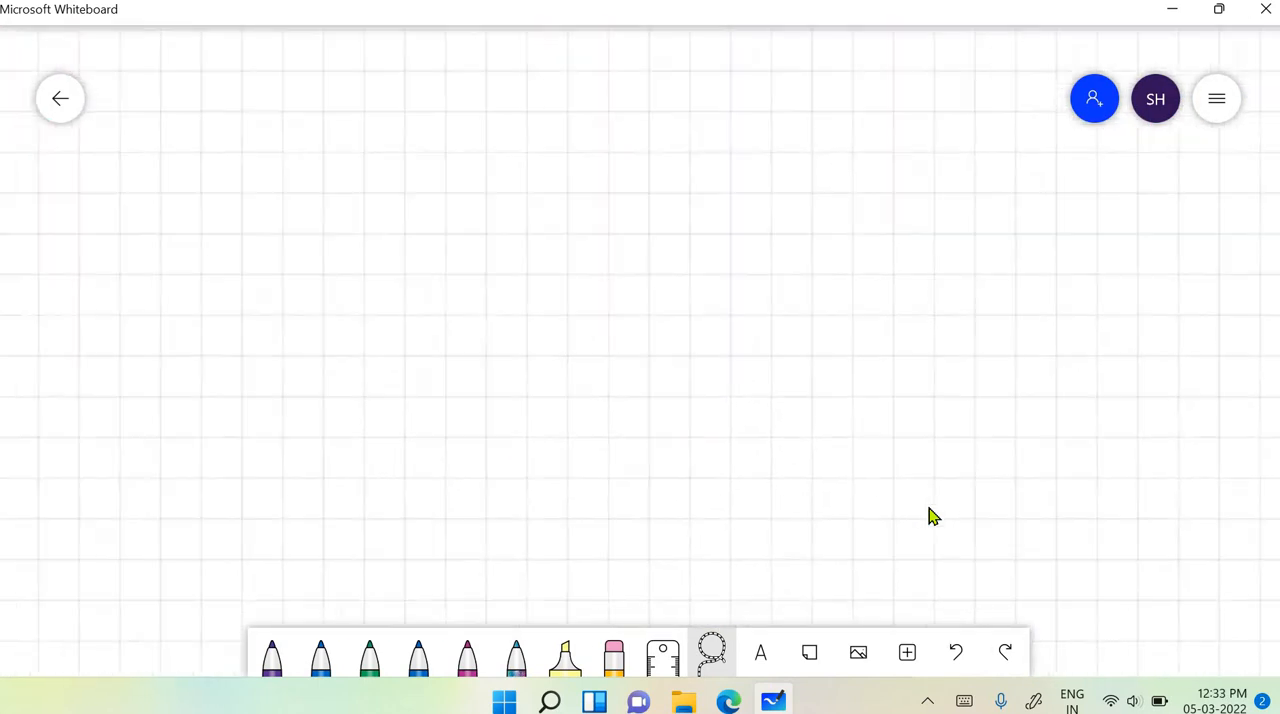
scroll(929, 515, "up", 4)
scroll(929, 515, "right", 4)
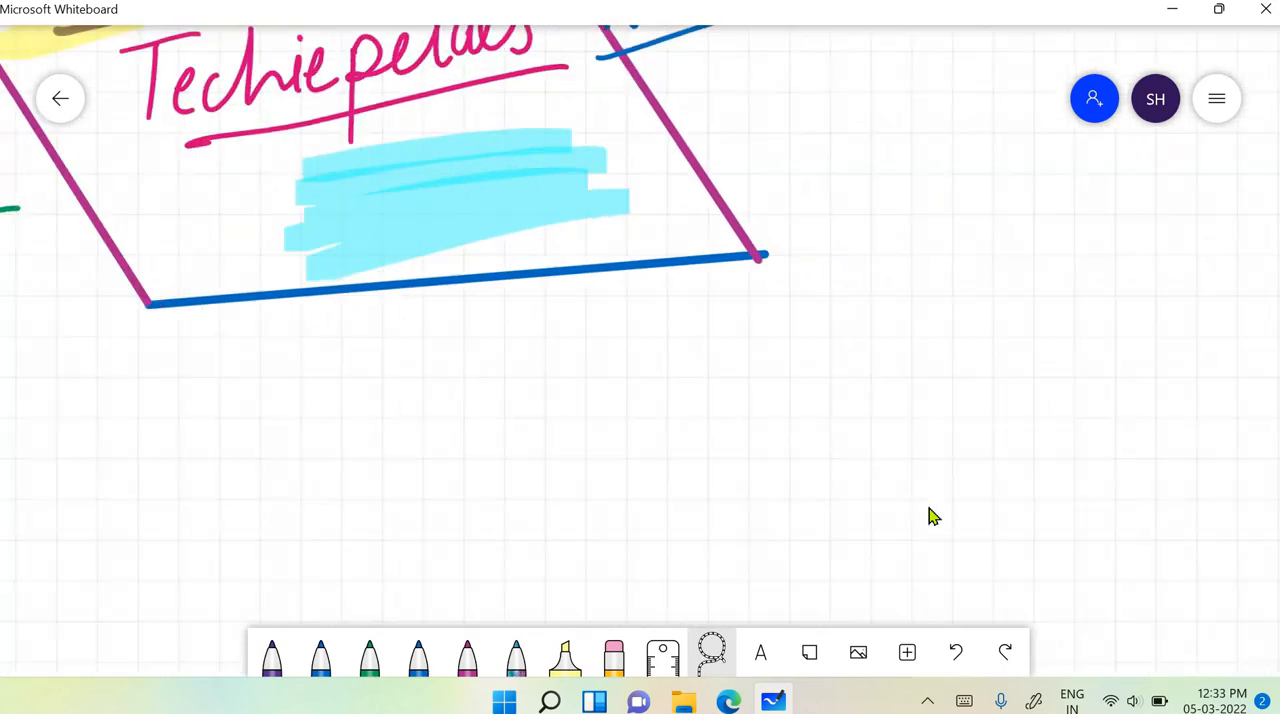
scroll(929, 515, "right", 2)
scroll(929, 515, "up", 3)
scroll(929, 515, "left", 5)
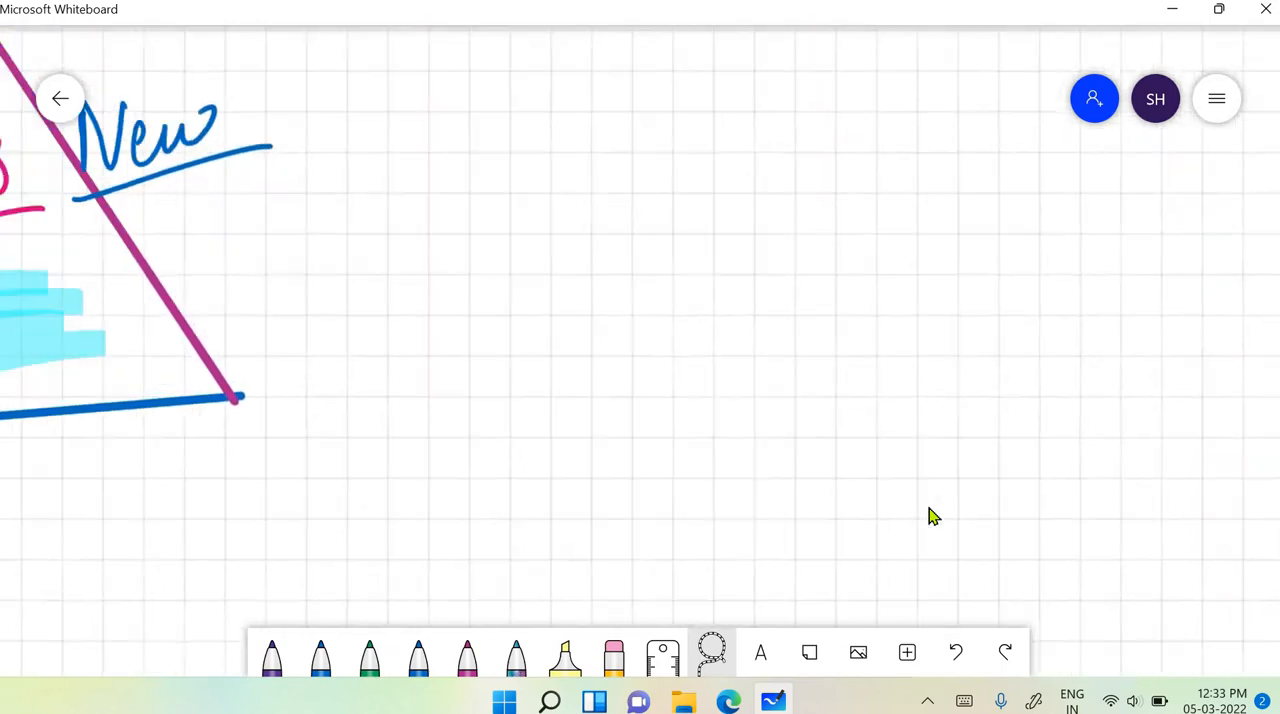
scroll(929, 515, "down", 4)
scroll(929, 515, "up", 4)
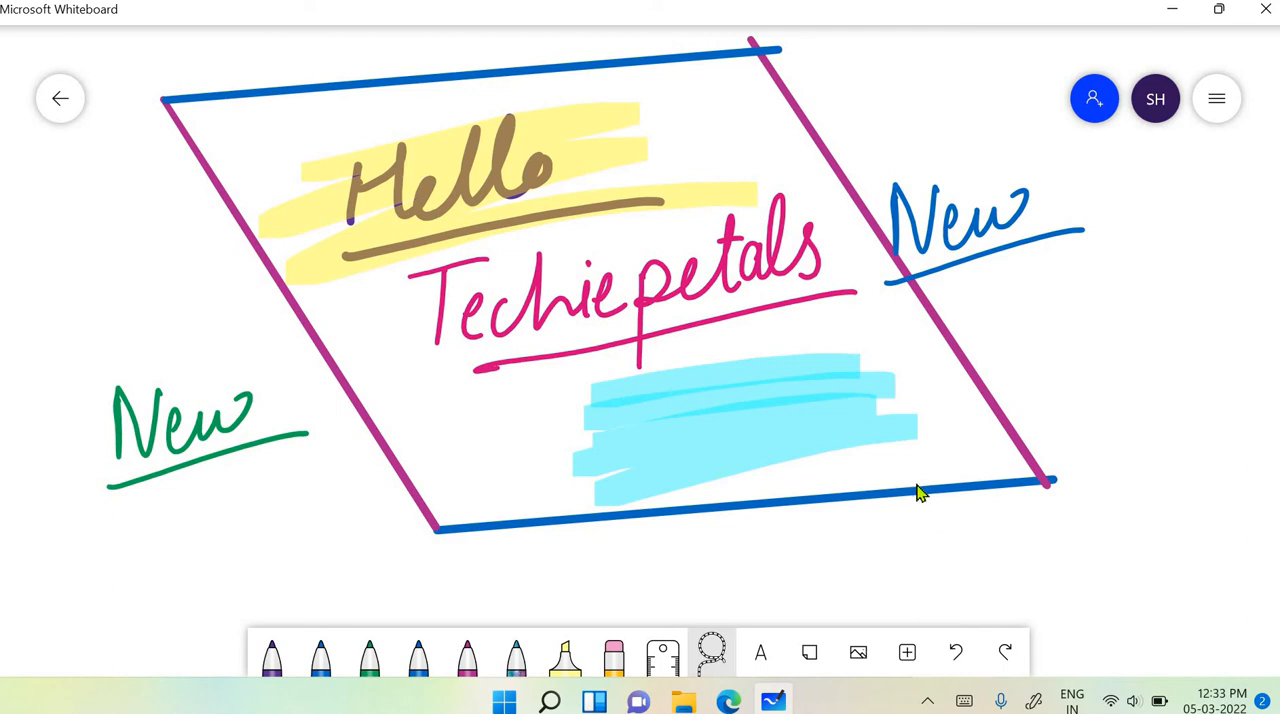
scroll(857, 430, "right", 9)
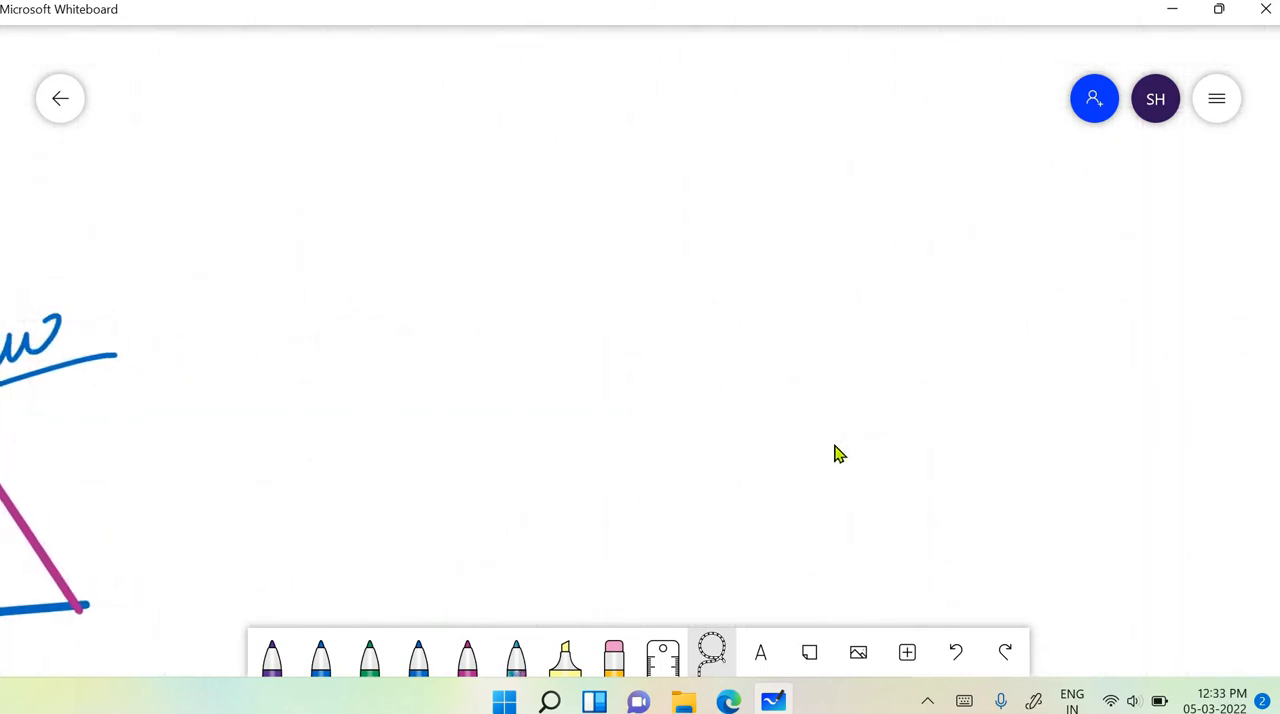
scroll(840, 448, "left", 7)
scroll(837, 455, "left", 2)
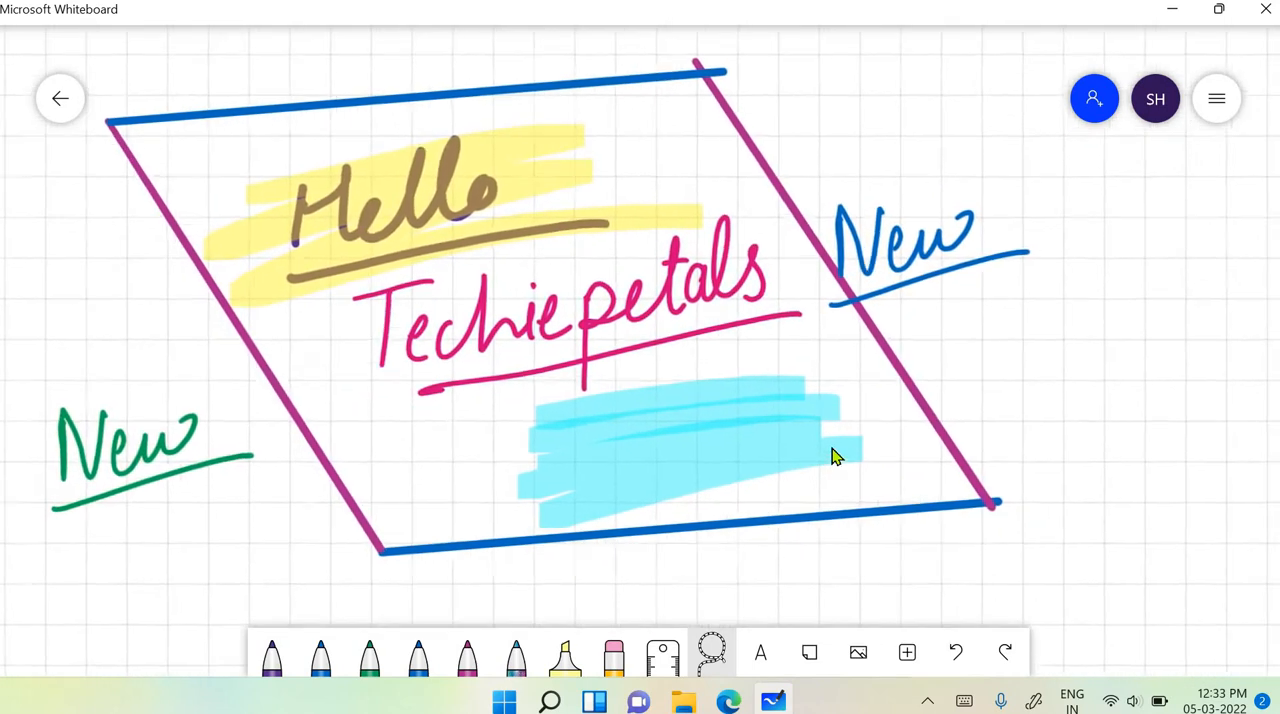
- Add a text box reading "Techiepetals" on the empty canvas to the right of the blue "New"
scroll(837, 455, "down", 2)
scroll(837, 455, "right", 8)
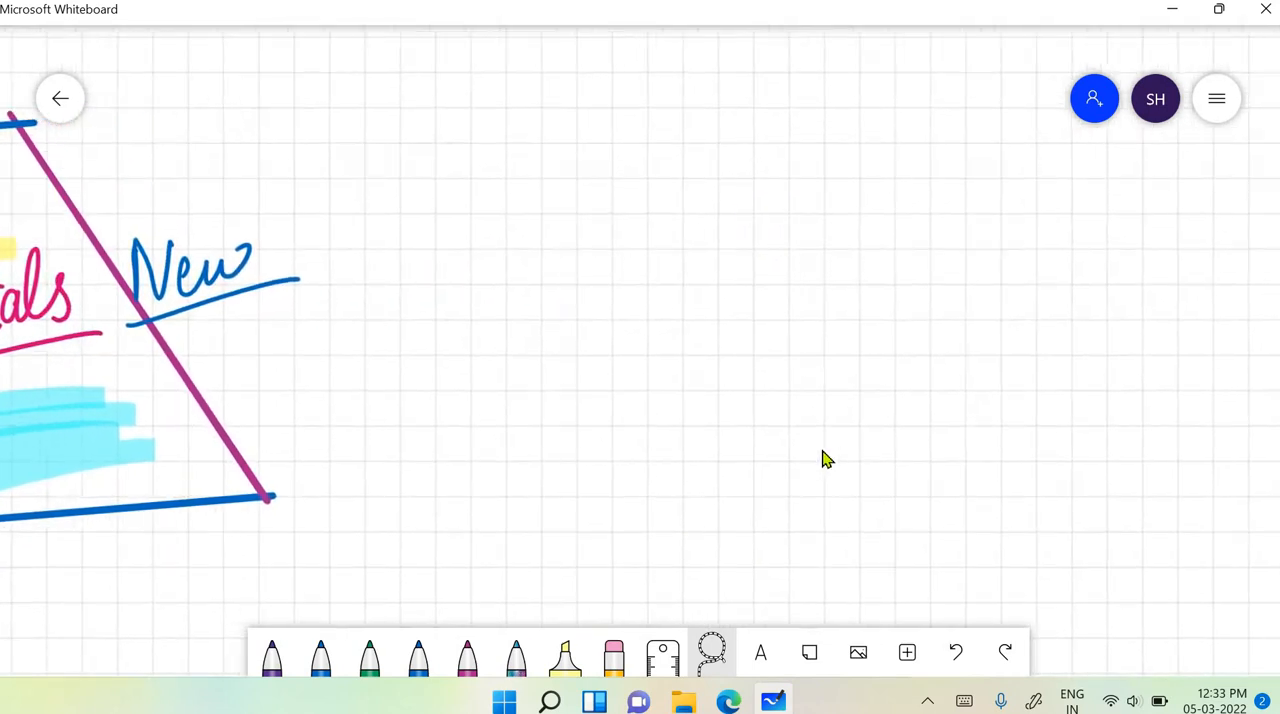
left_click(763, 655)
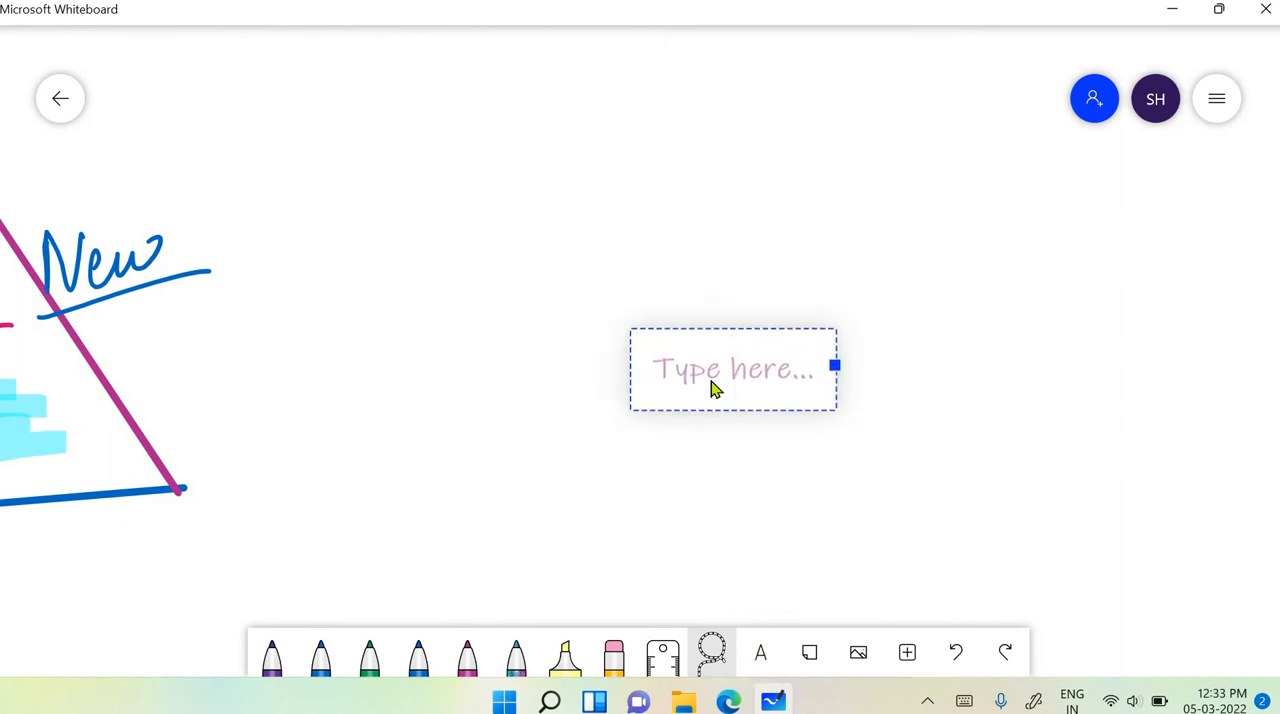
type("Ted")
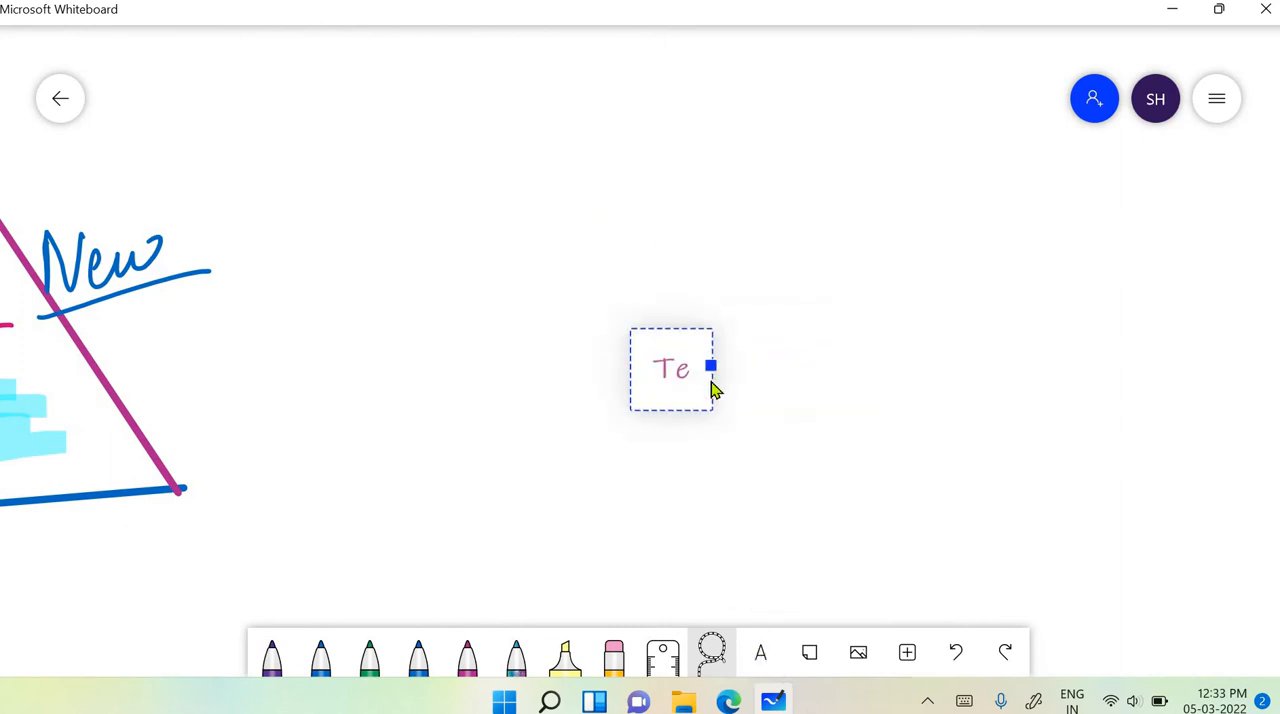
key("BackSpace")
type("chie")
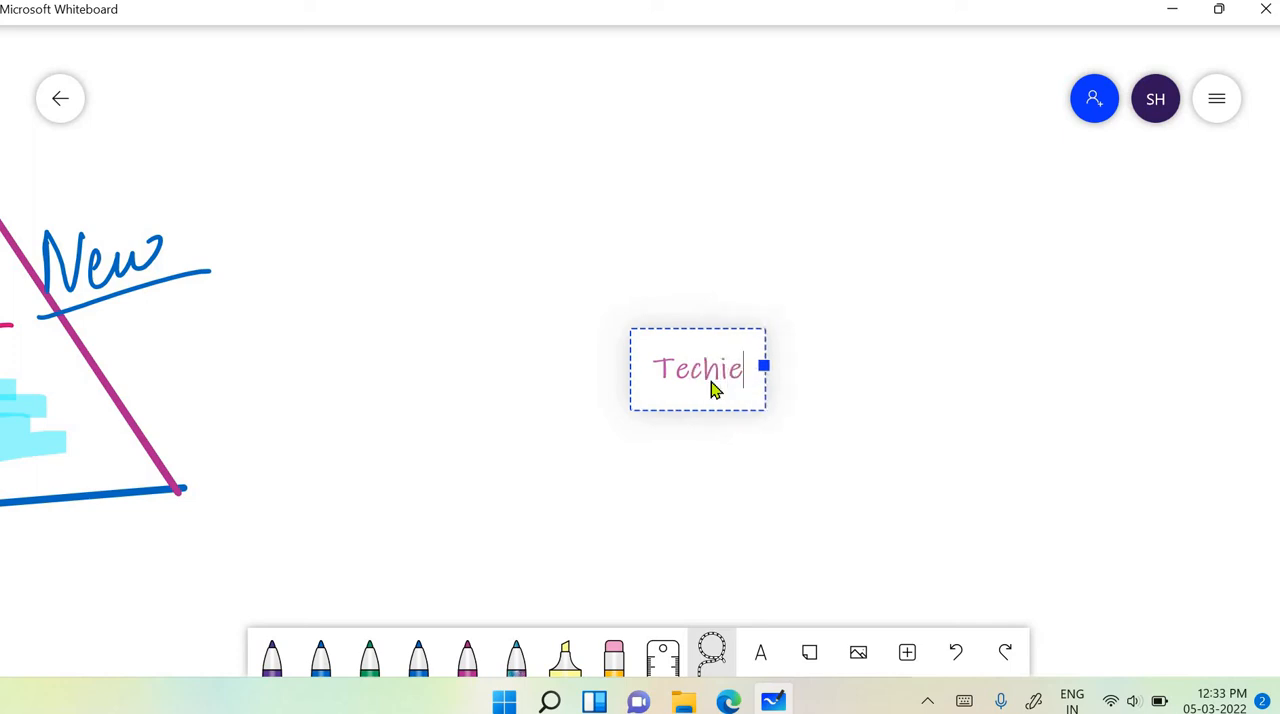
type("petals")
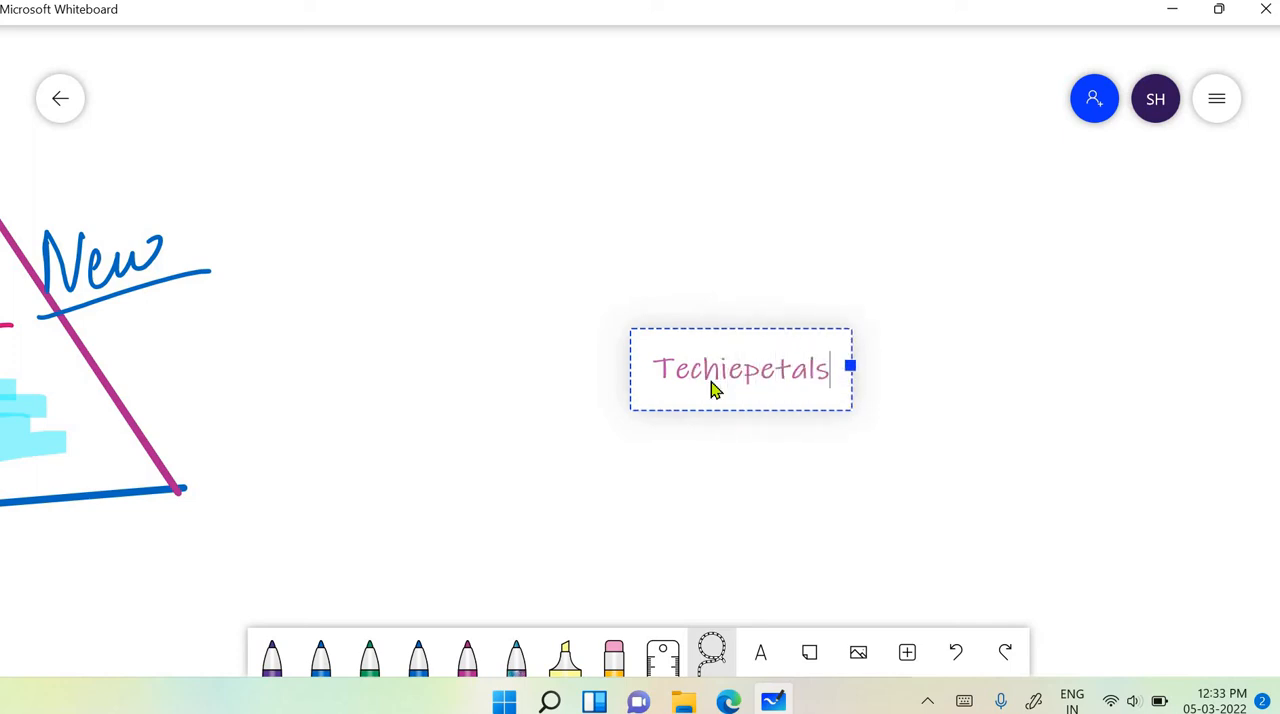
left_click(869, 451)
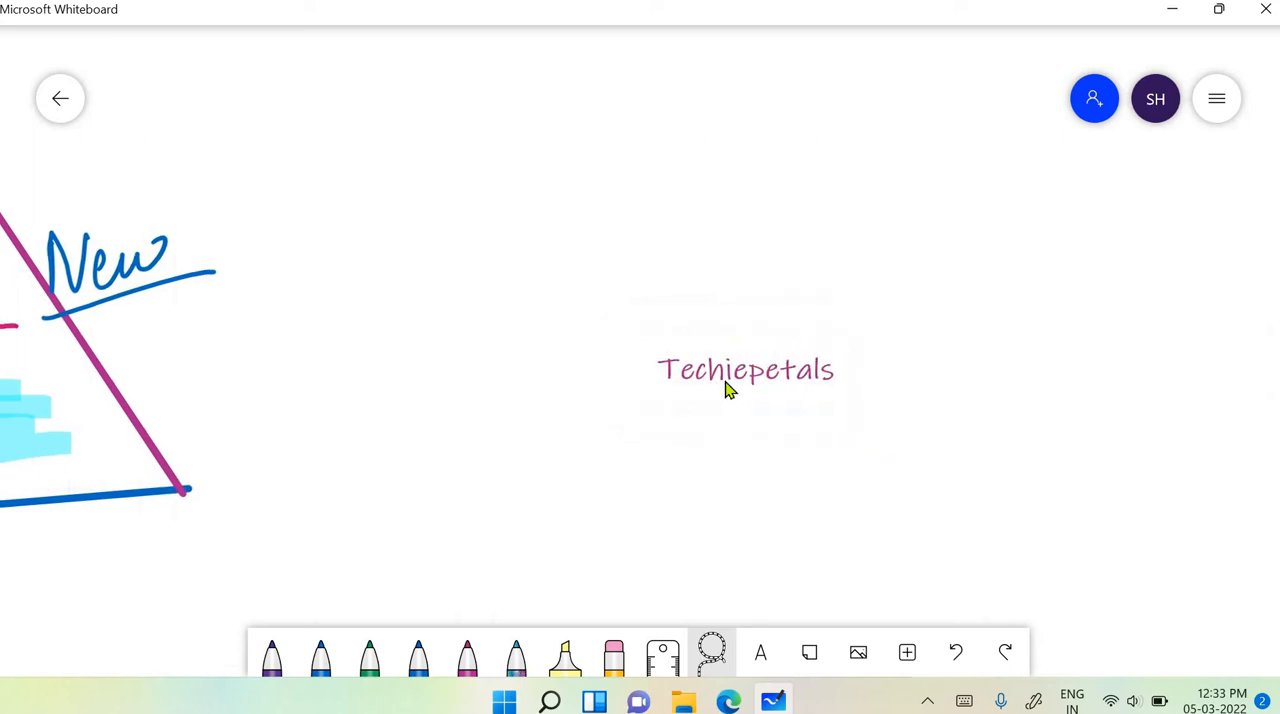
- Append "...." to the "Techiepetals" text box and finish editing it
left_click(792, 371)
left_click(826, 375)
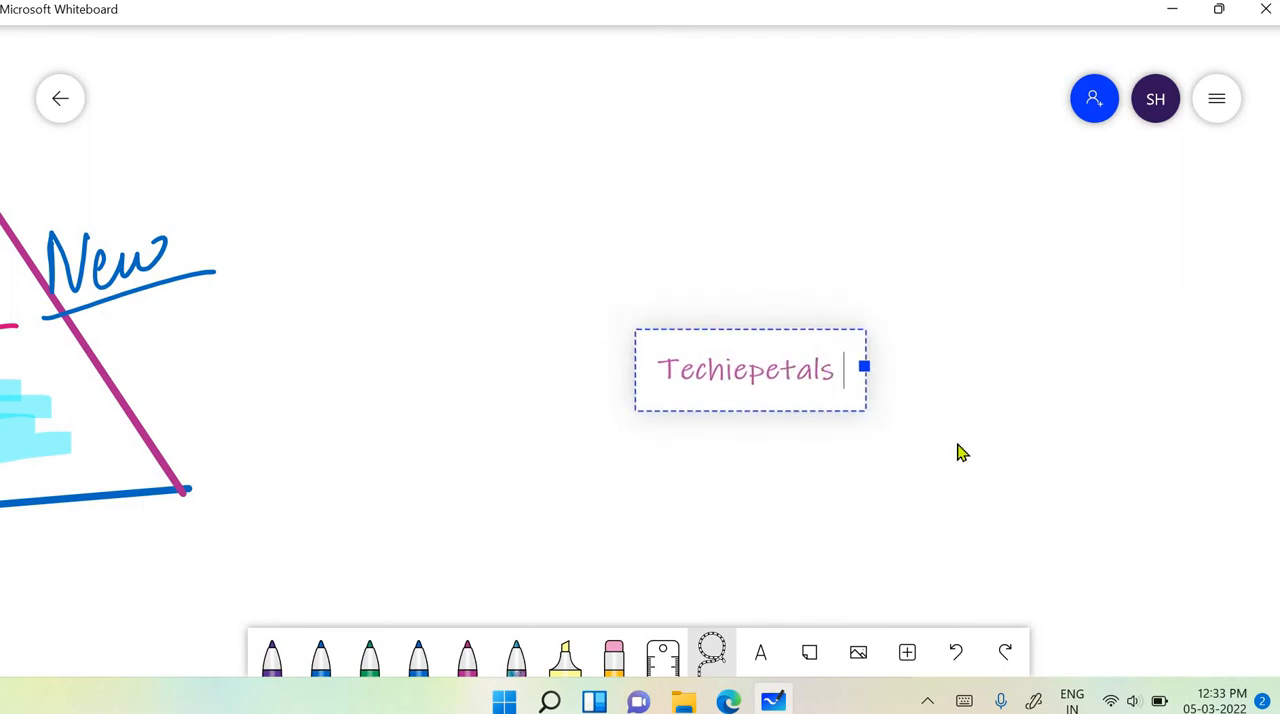
key("BackSpace")
type("....")
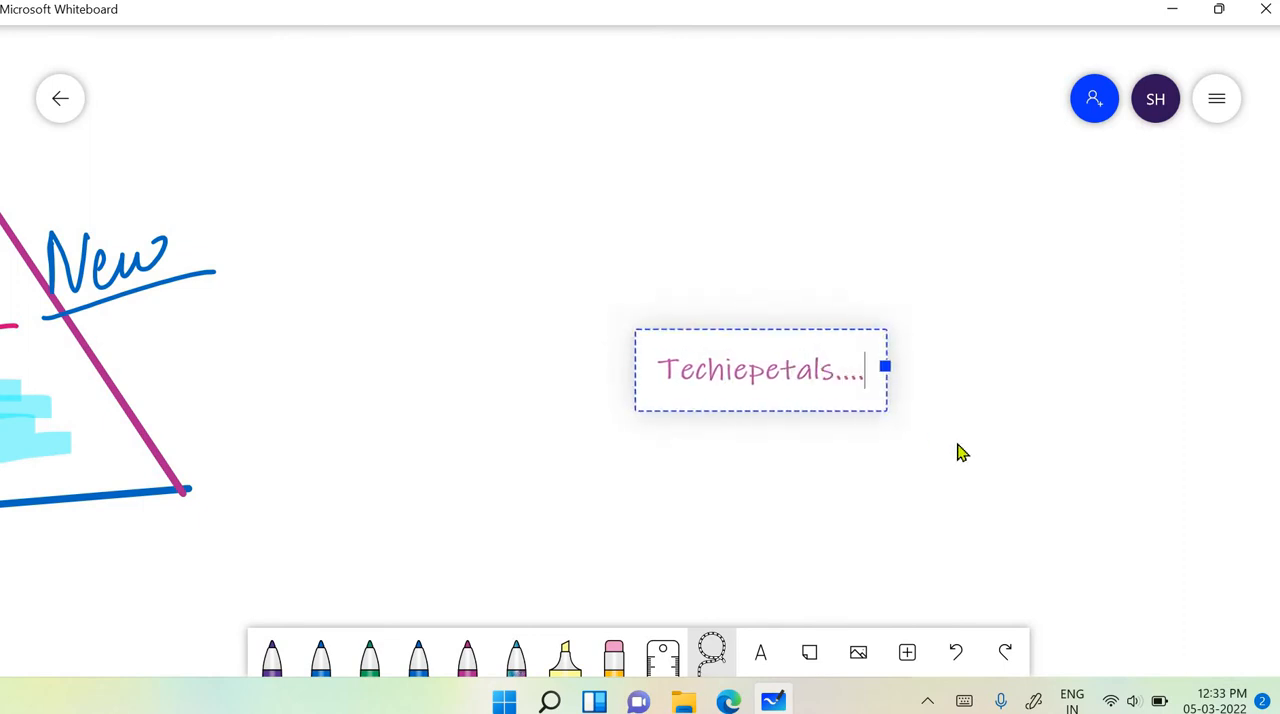
left_click(923, 386)
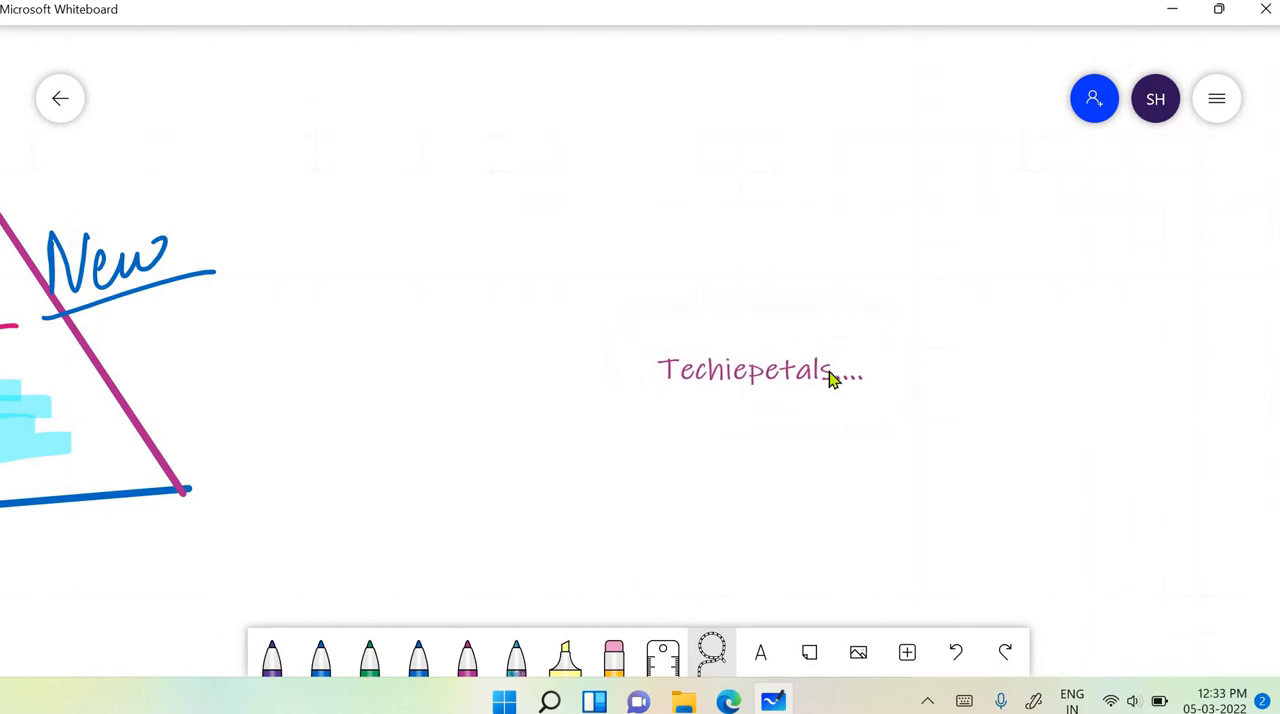
- Select the "Techiepetals...." text box and add a like reaction to it
left_click(831, 377)
left_click_drag(784, 345, 780, 380)
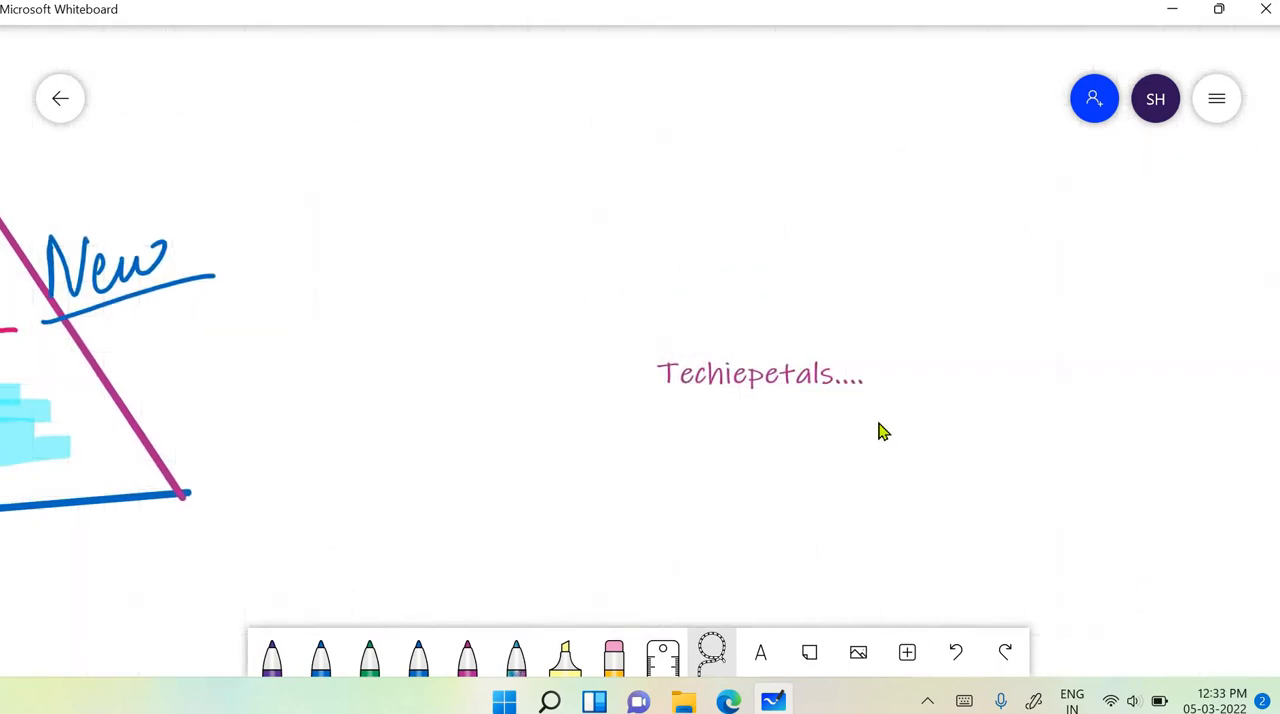
left_click(742, 380)
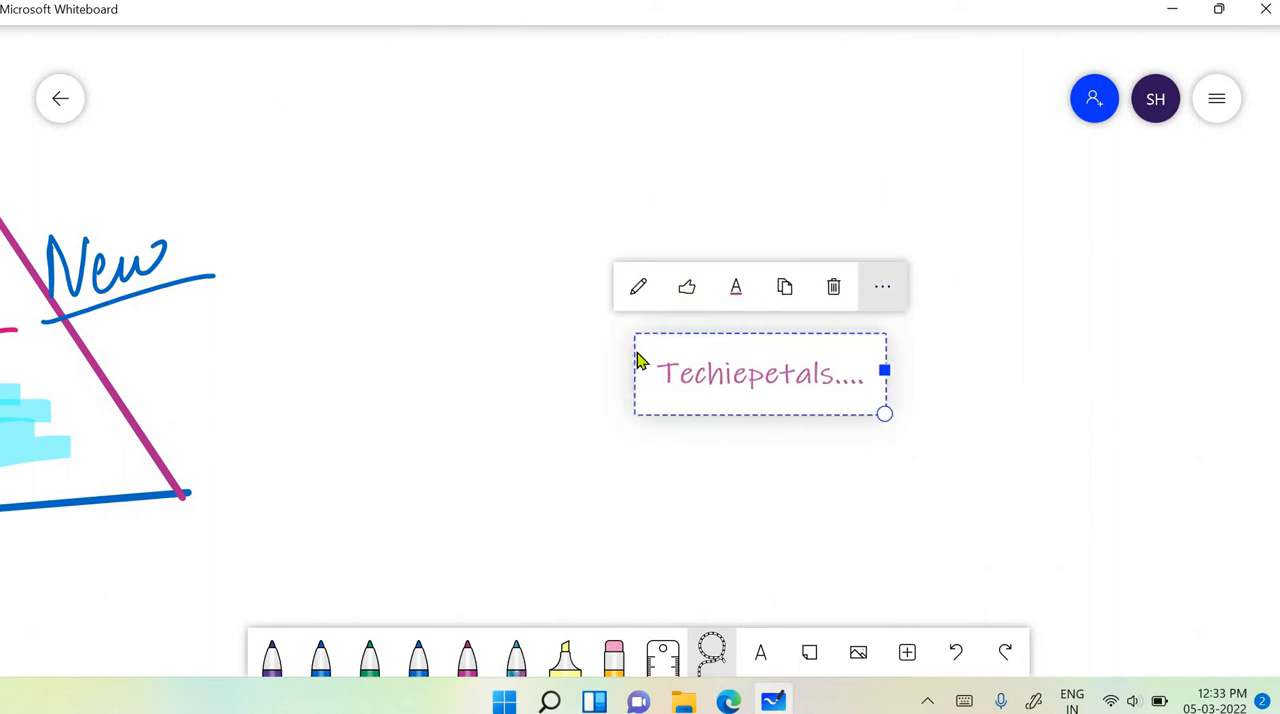
left_click(687, 290)
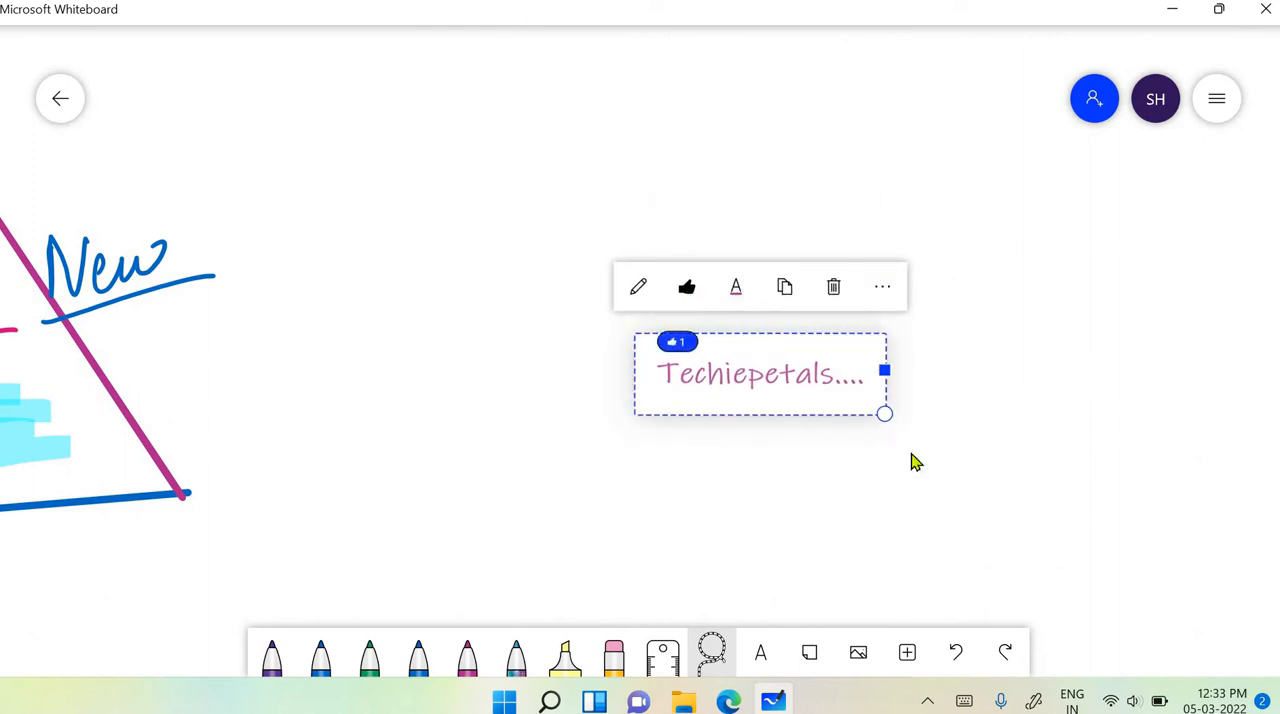
- Try purple on the "Techiepetals...." text, change its colour to red, and deselect it
left_click(737, 292)
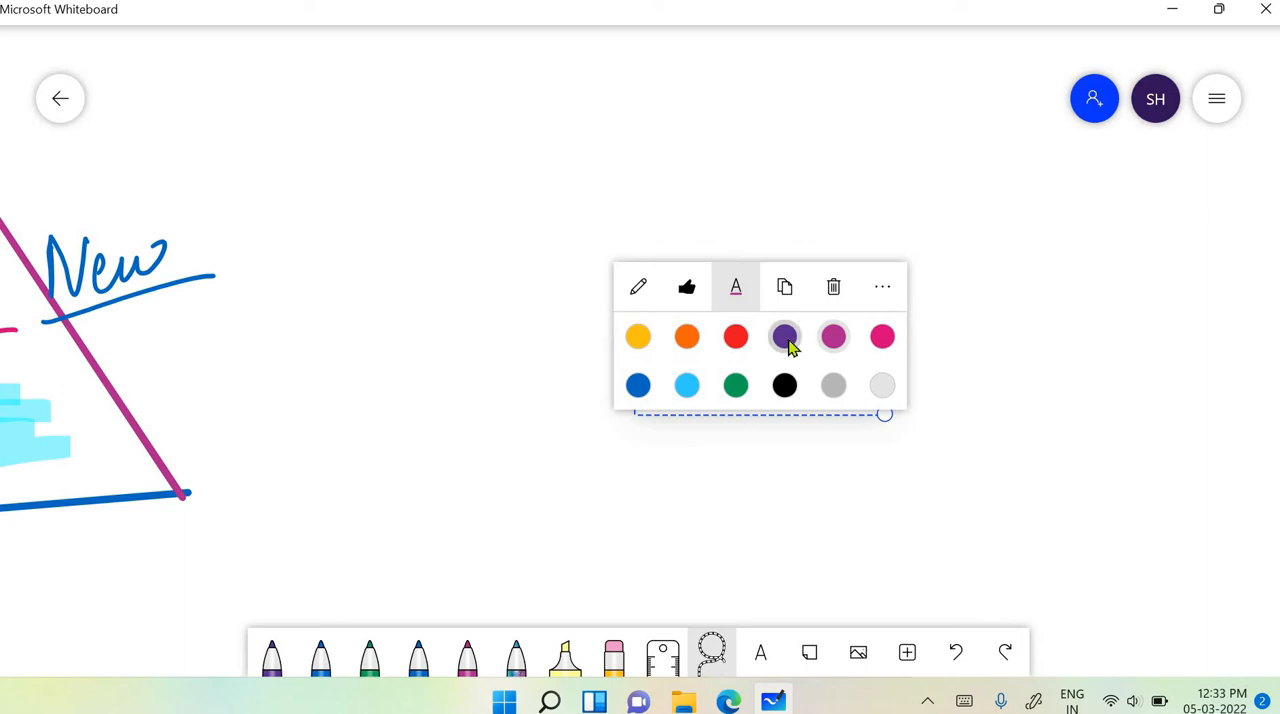
left_click(786, 340)
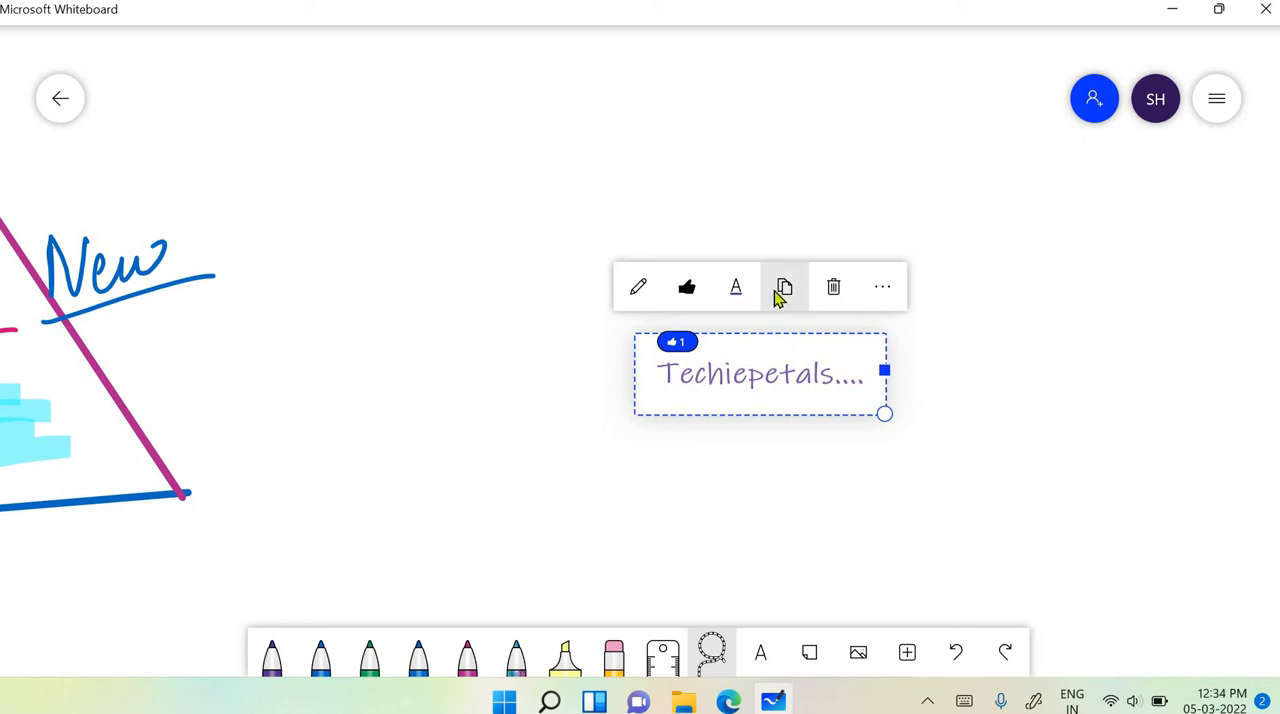
left_click(738, 292)
left_click(735, 340)
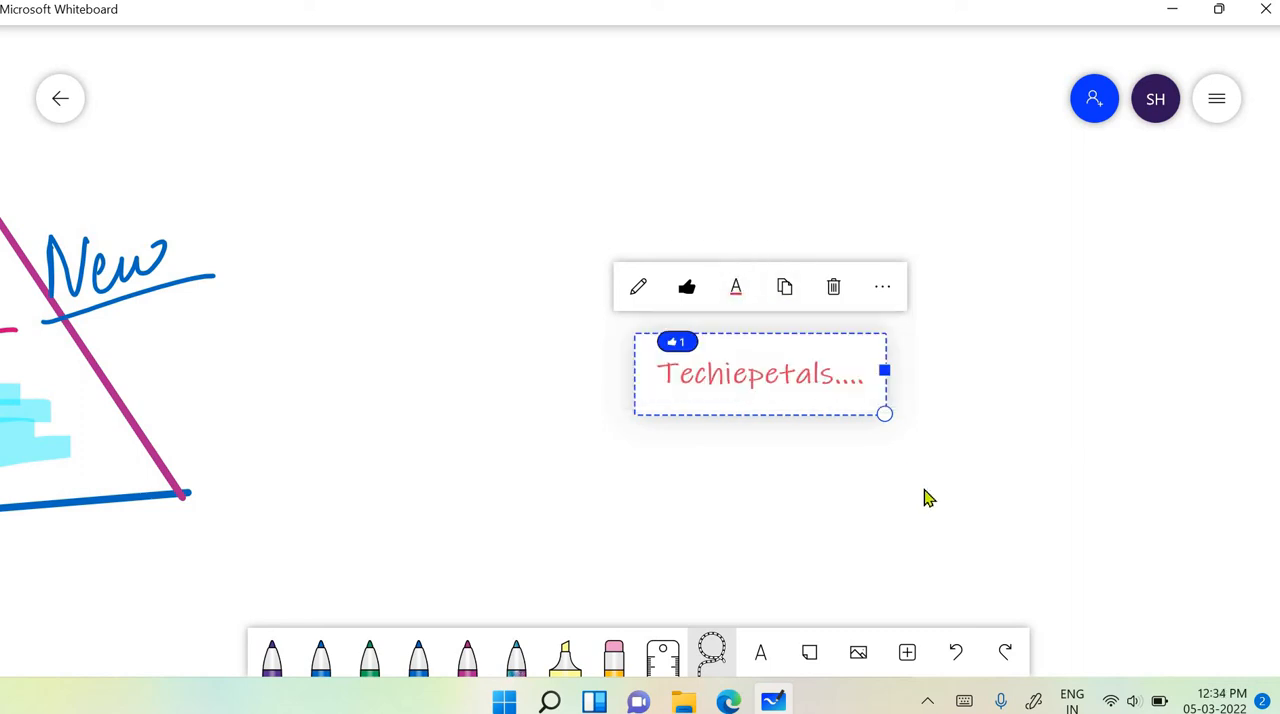
left_click(926, 497)
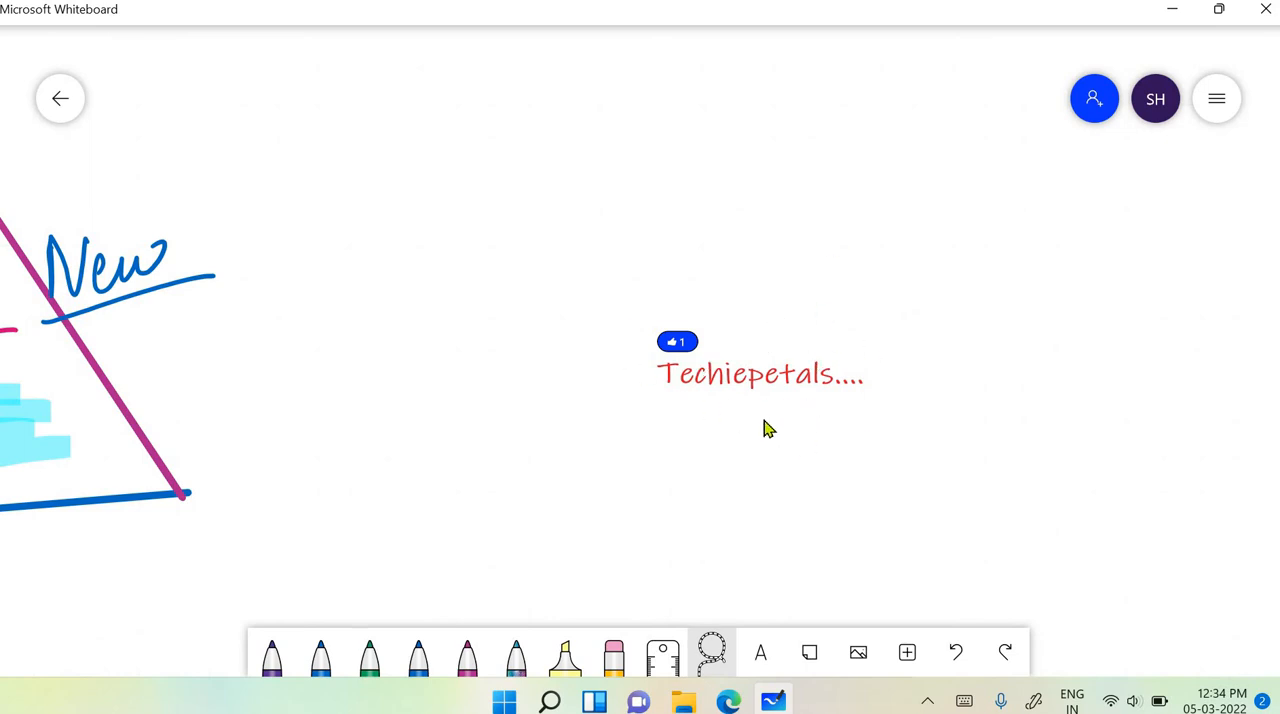
- Move the blue "New" with its underline to the right, clear of the frame's slanted edge
scroll(755, 426, "left", 3)
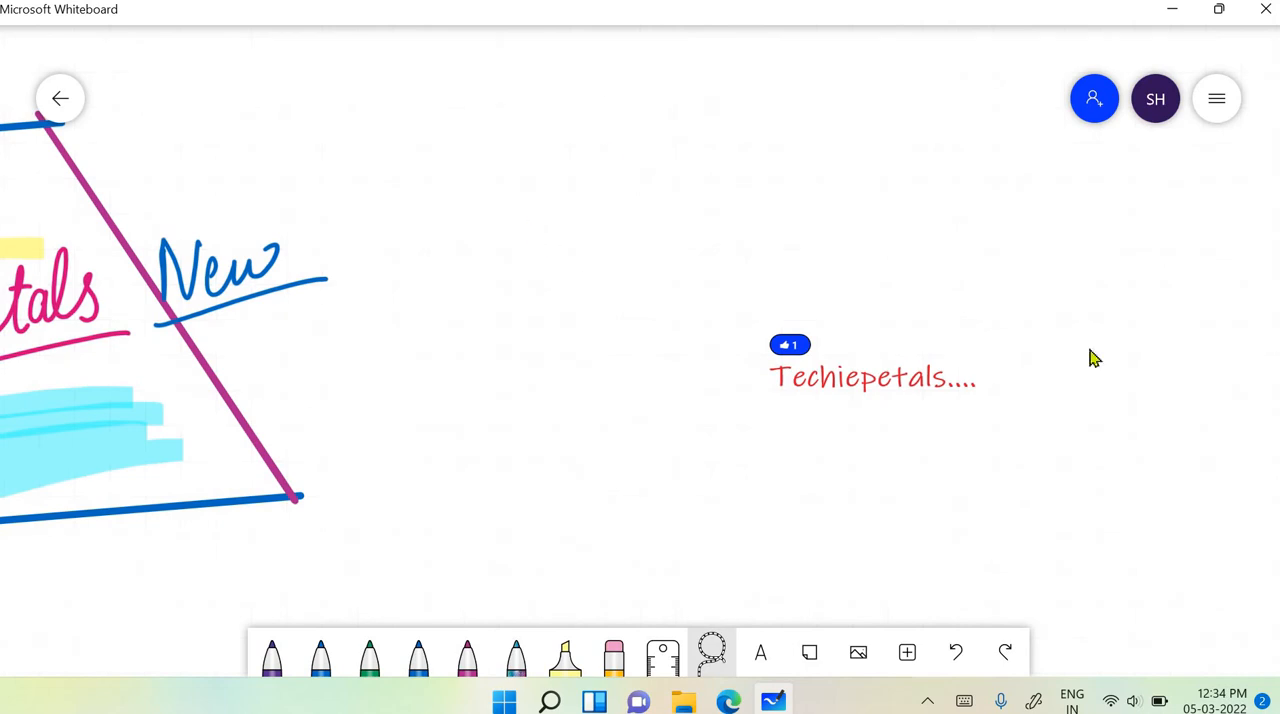
left_click(270, 258)
left_click_drag(270, 258, 530, 259)
- Add a yellow sticky note to the right of the red text, listing "Task1" and "Task 2" on separate lines
scroll(920, 488, "right", 4)
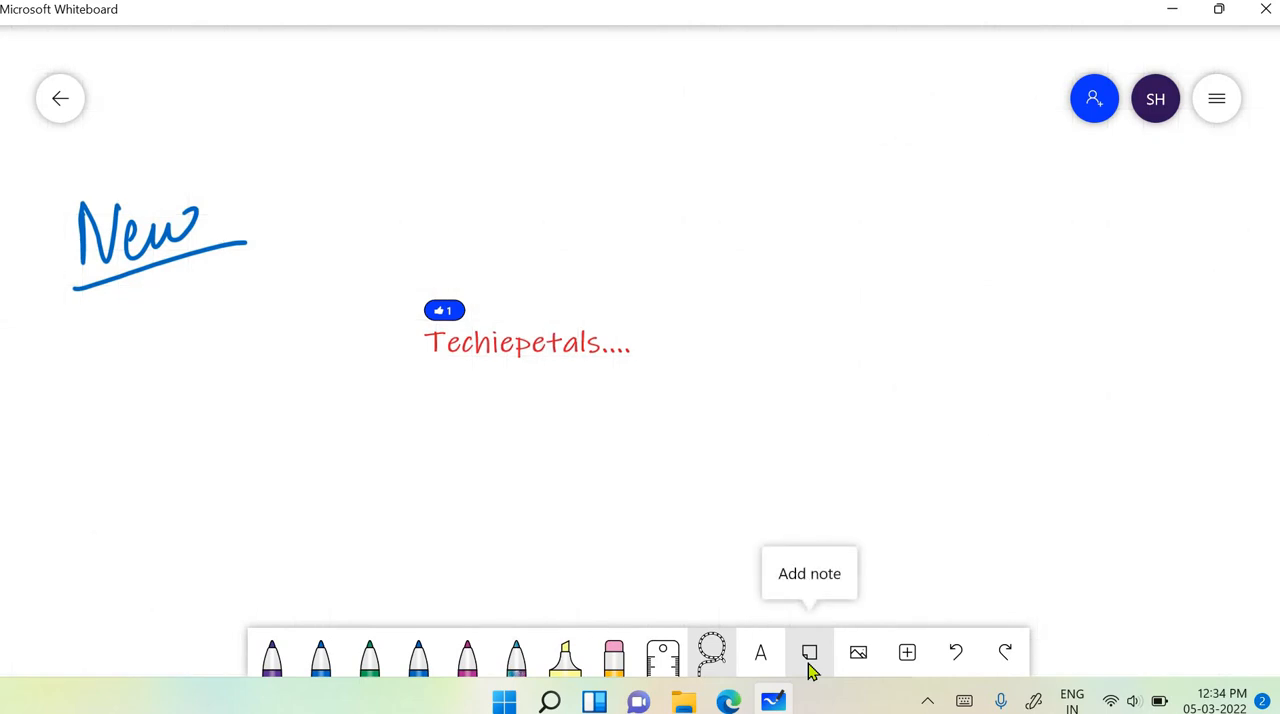
left_click(809, 655)
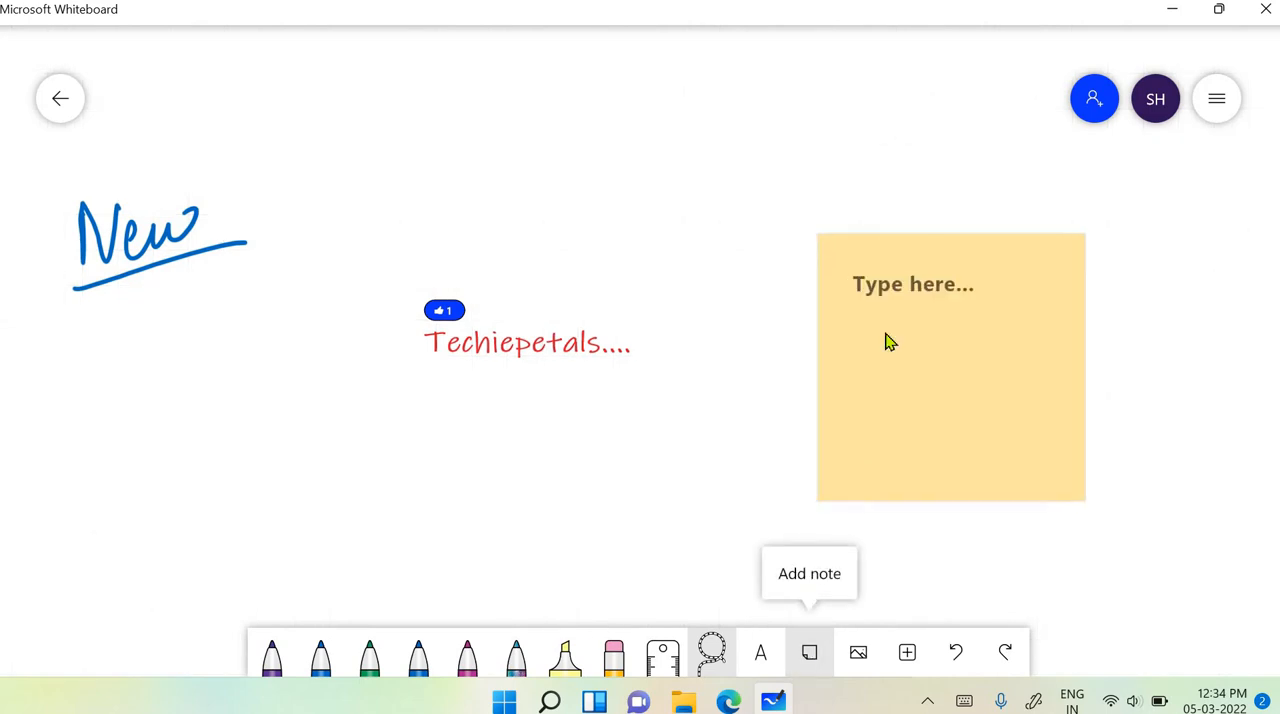
left_click(932, 258)
type("Tast")
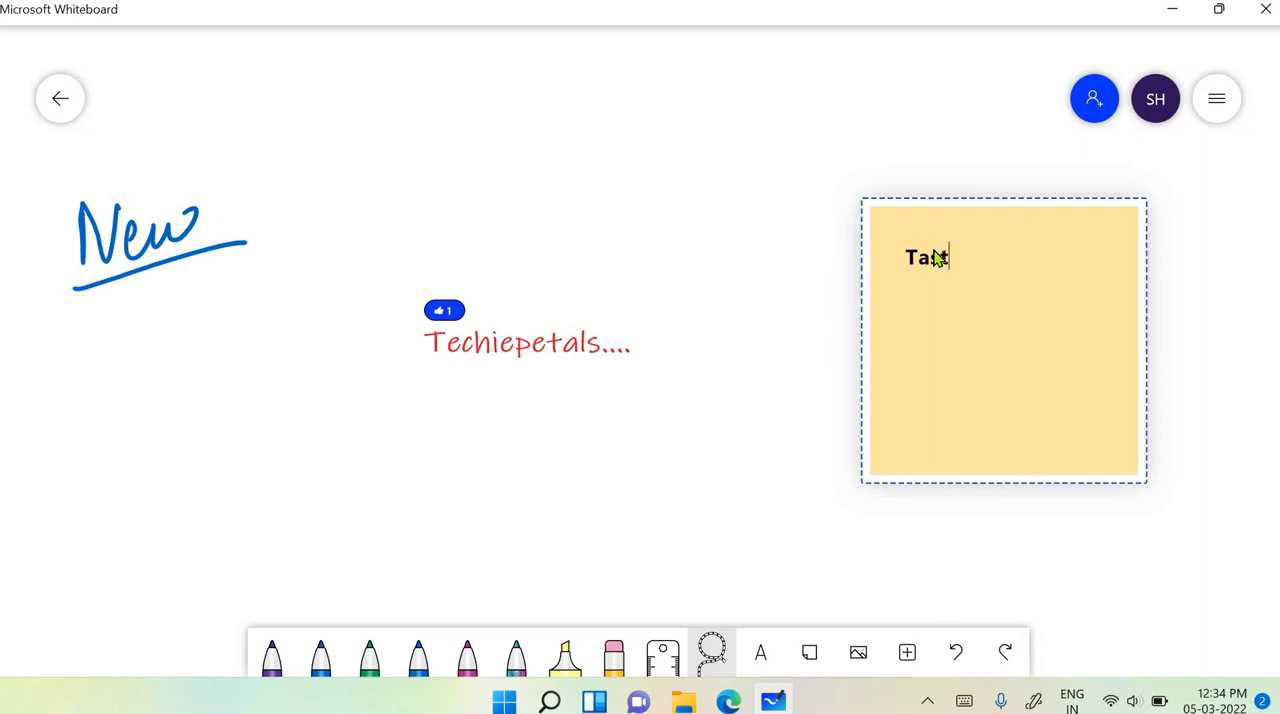
left_click(931, 256)
key("Return")
key("BackSpace")
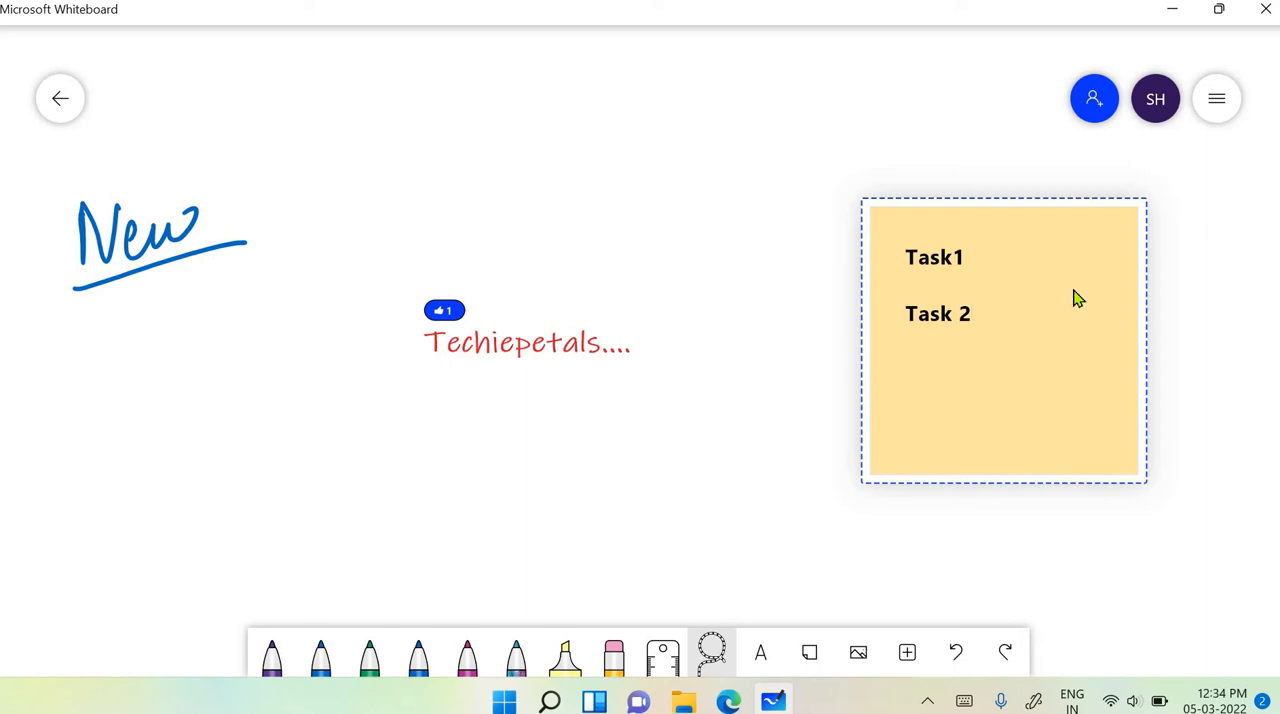
- Draw blue pen check marks beside "Task1" and "Task 2" on the sticky note
left_click(418, 656)
left_click_drag(976, 254, 1040, 237)
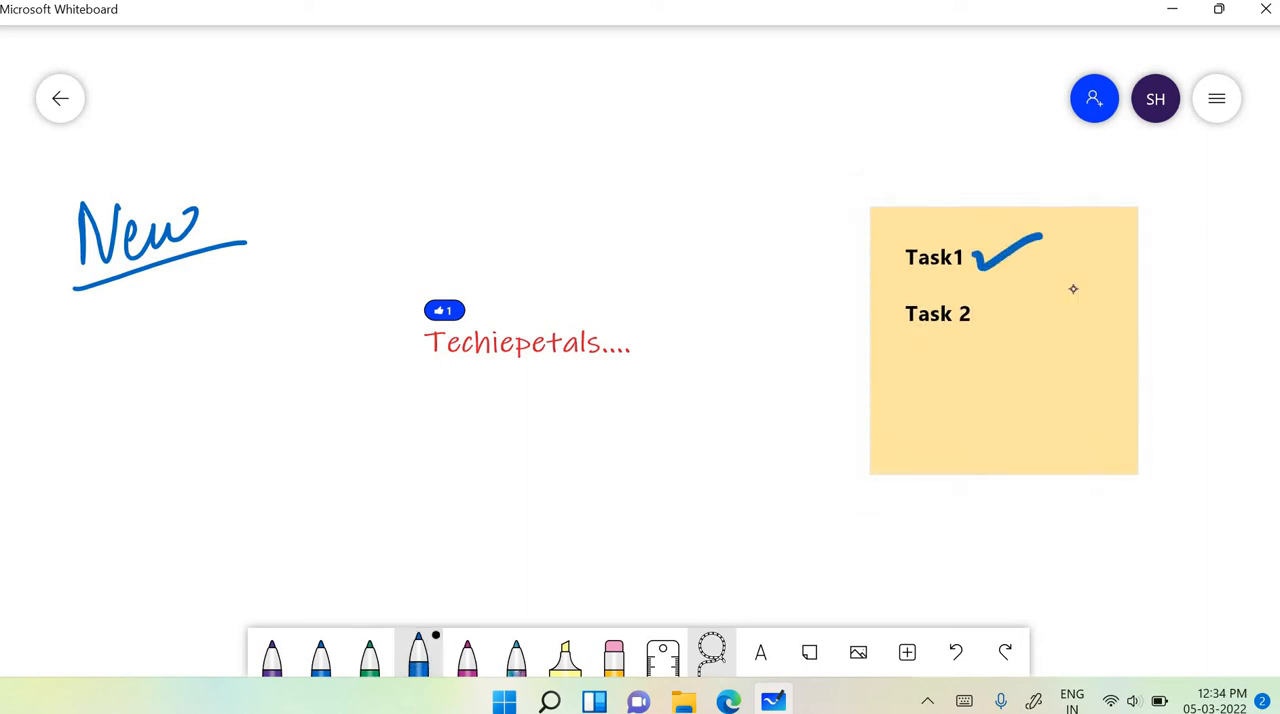
left_click_drag(1013, 313, 1055, 296)
- Insert the library image logo.png from the Desktop into the whiteboard
left_click(855, 660)
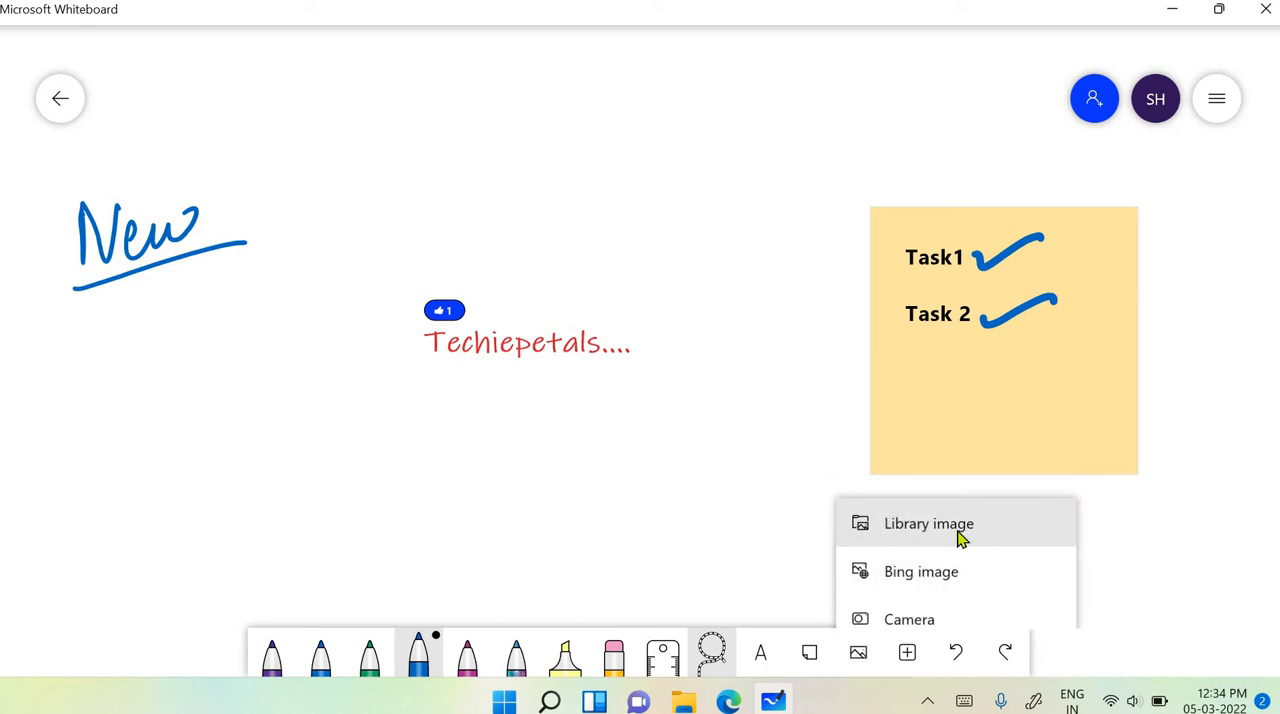
left_click(958, 535)
left_click(476, 228)
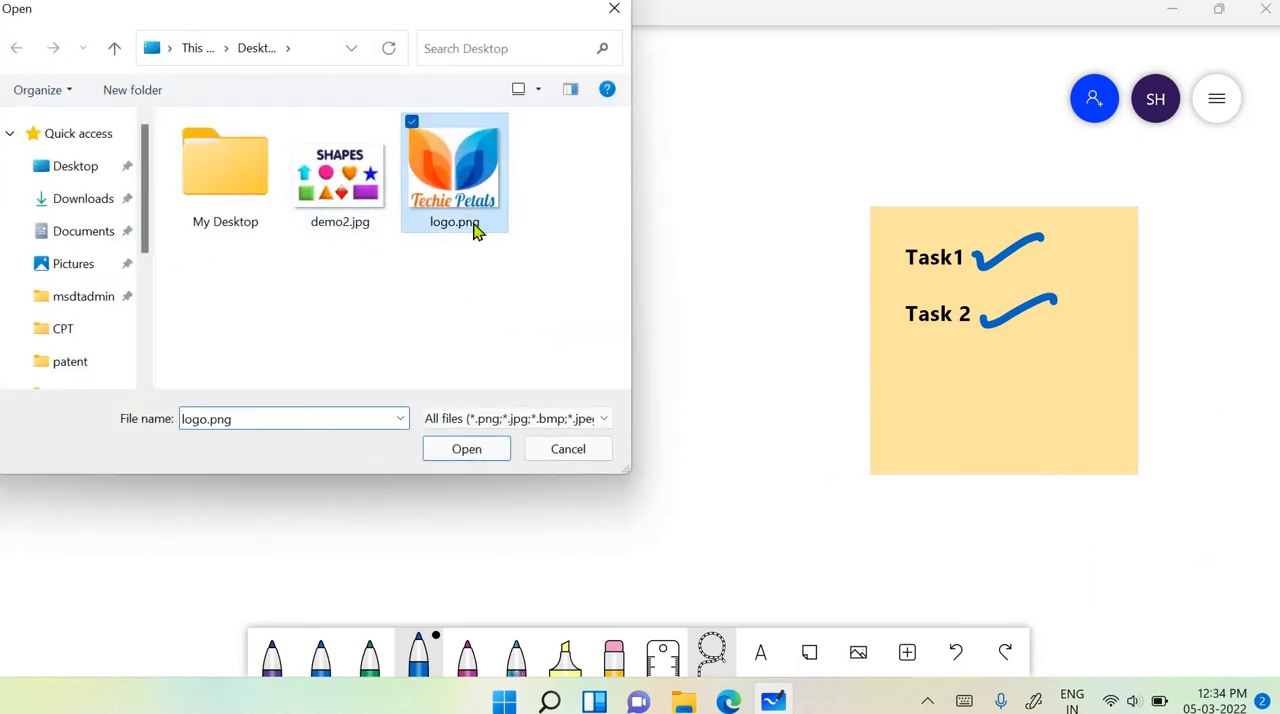
left_click(483, 452)
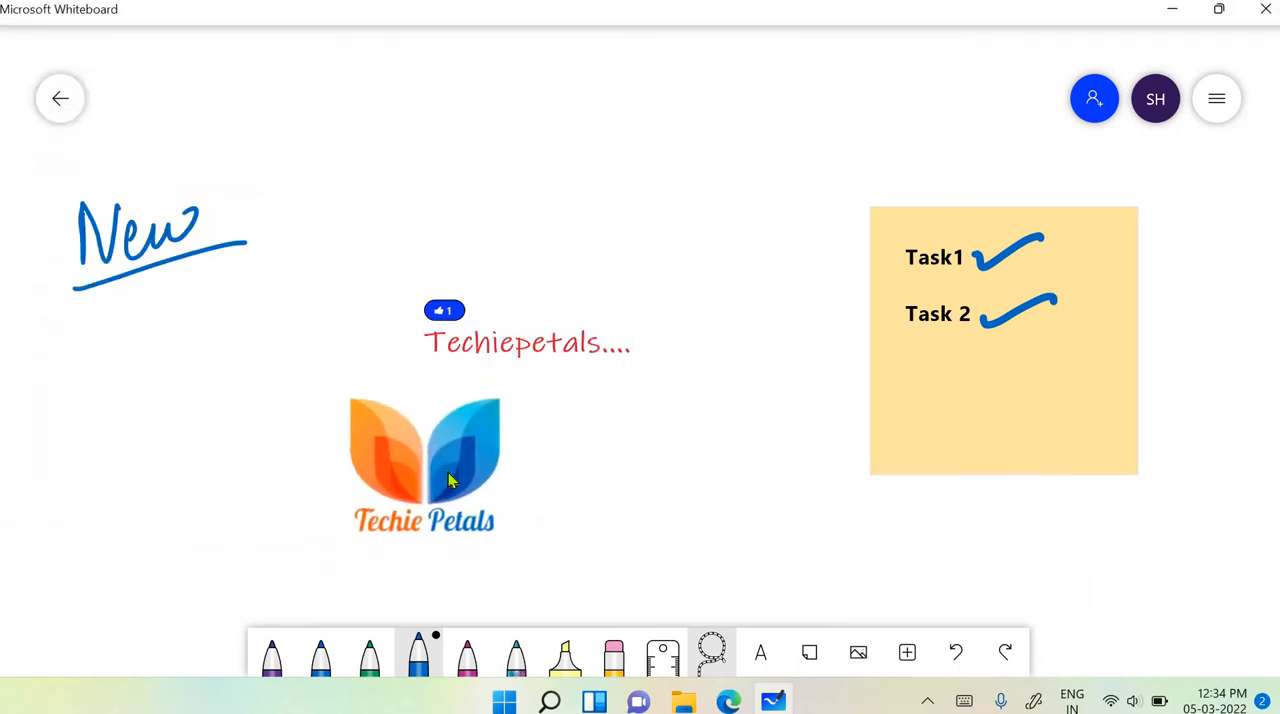
- Move the Techie Petals logo into the free space above the blue "New" and deselect it
left_click_drag(449, 480, 274, 139)
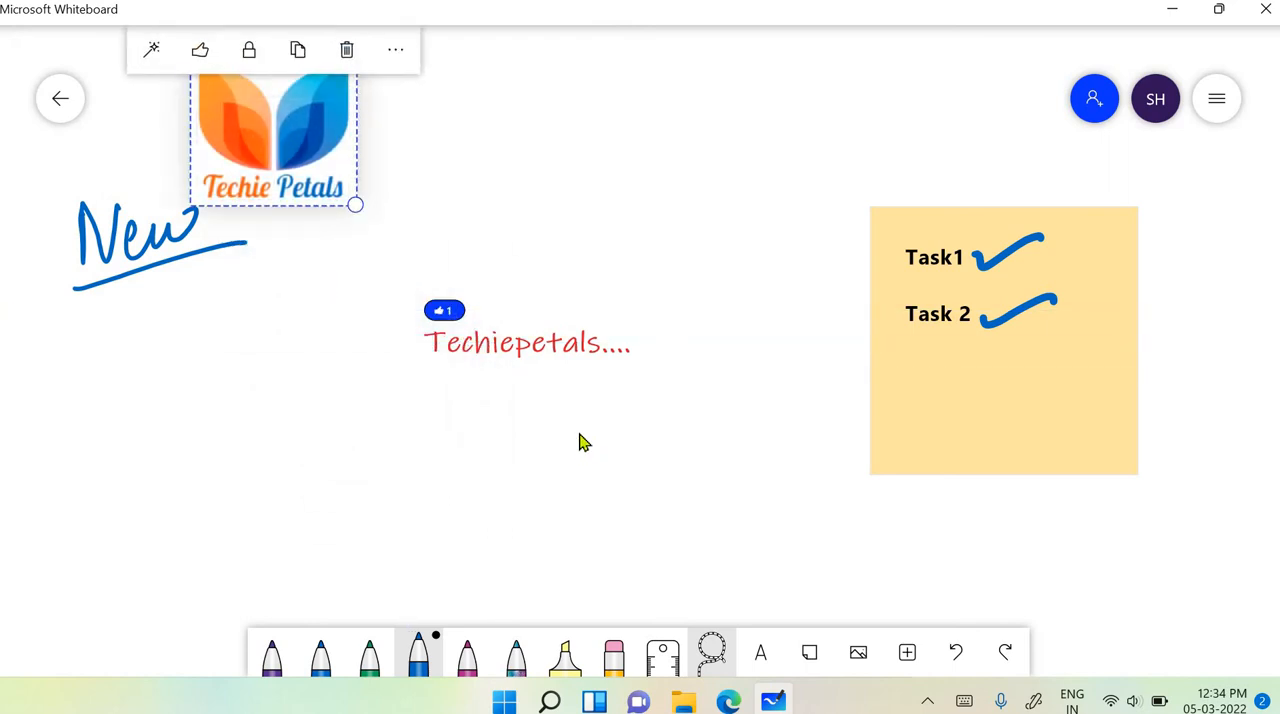
scroll(578, 438, "up", 1)
scroll(578, 438, "left", 1)
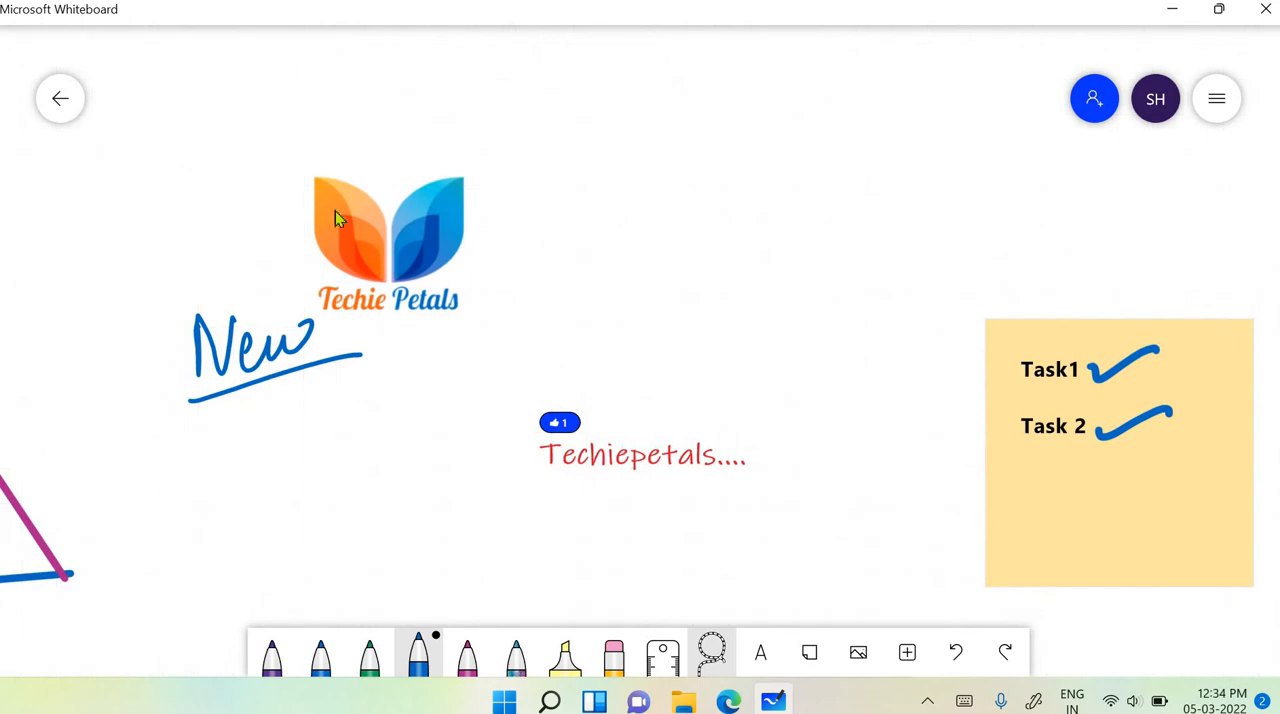
left_click_drag(335, 218, 268, 157)
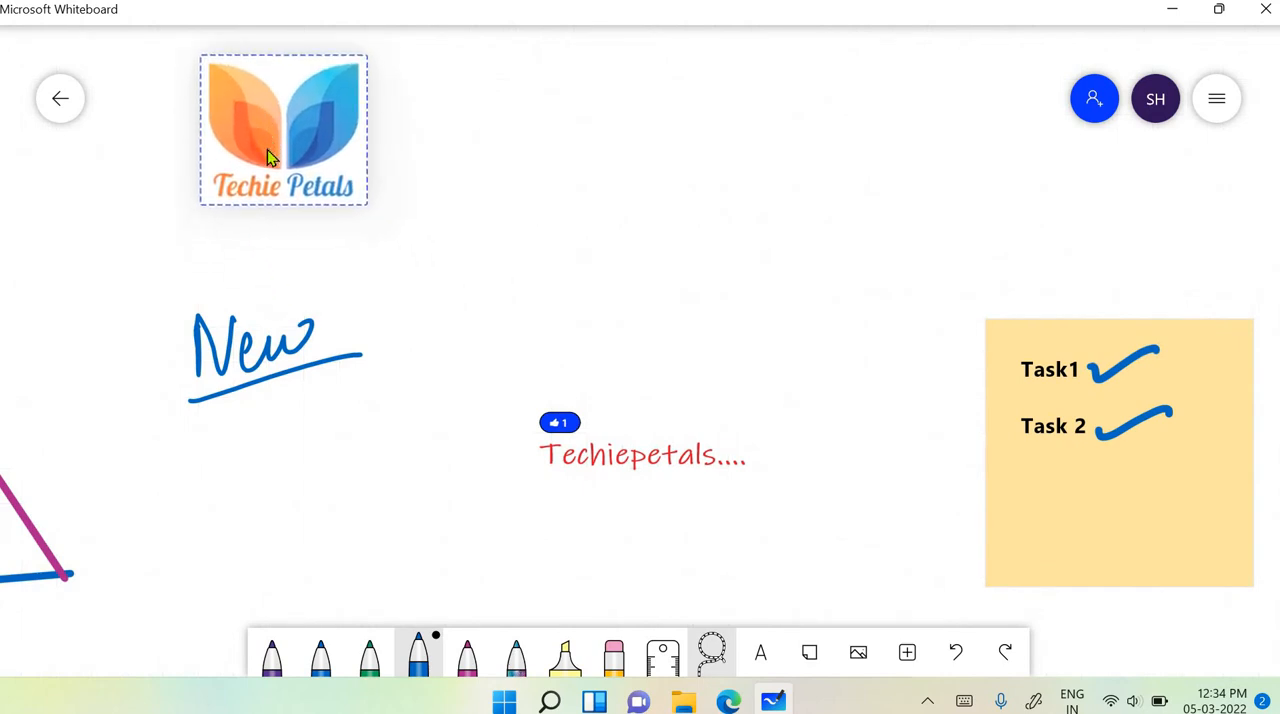
left_click(455, 203)
- Select the Techie Petals logo and lock it to the background
left_click(320, 163)
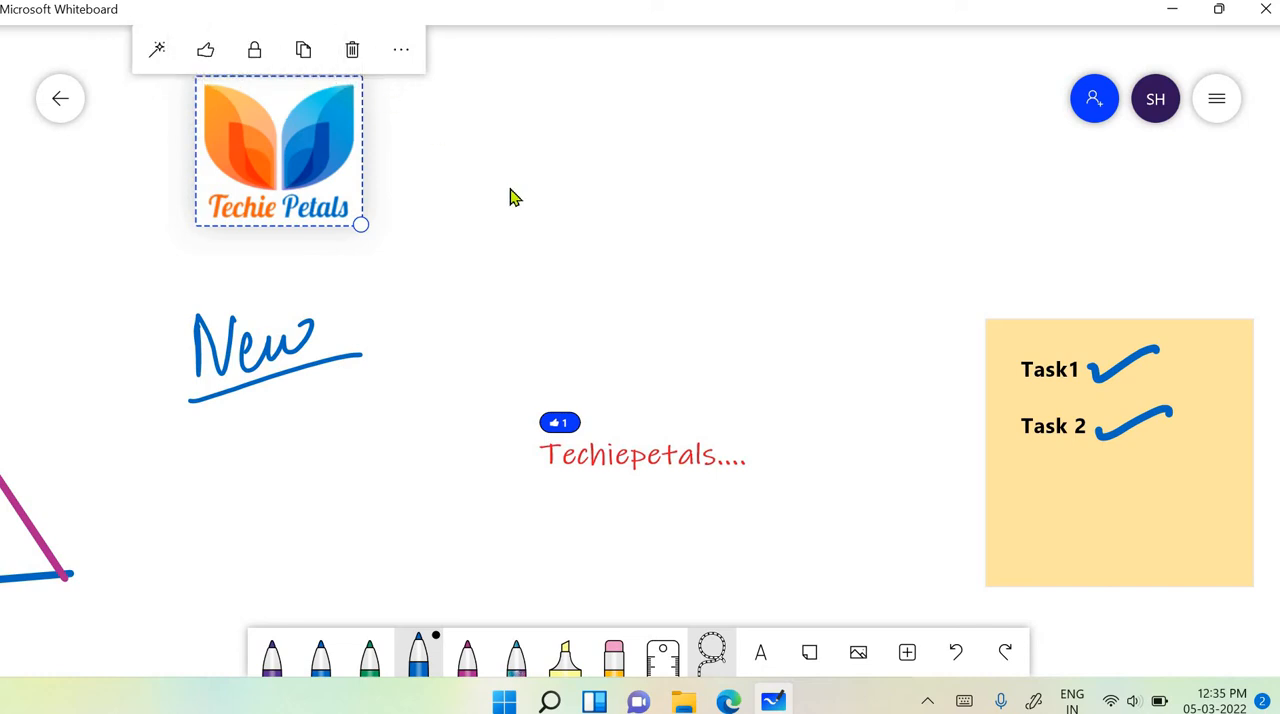
left_click_drag(513, 191, 541, 243)
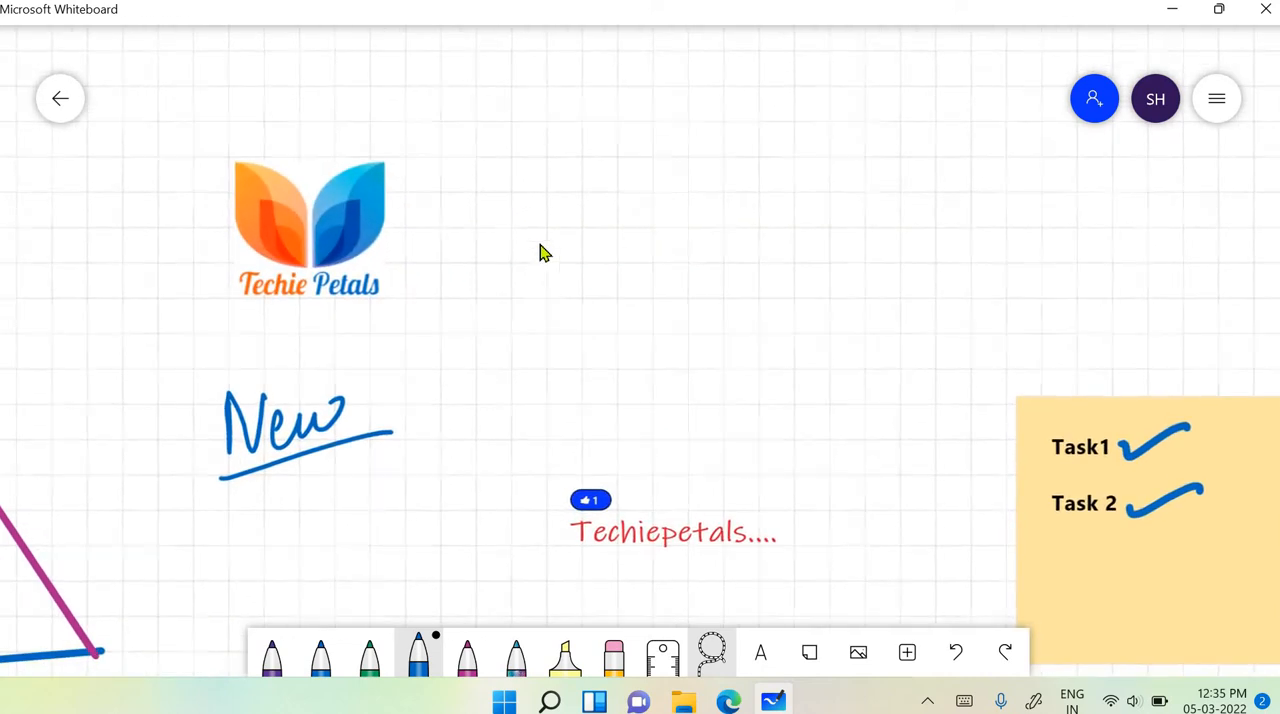
left_click(300, 215)
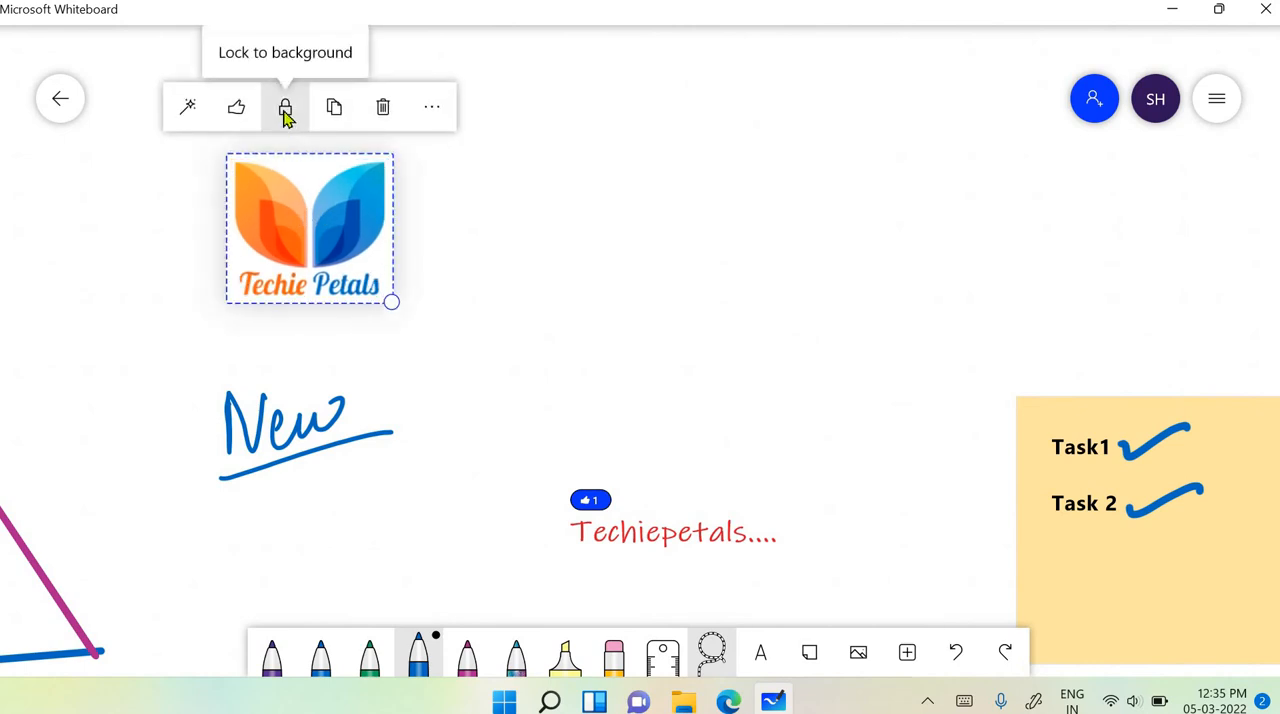
left_click(285, 112)
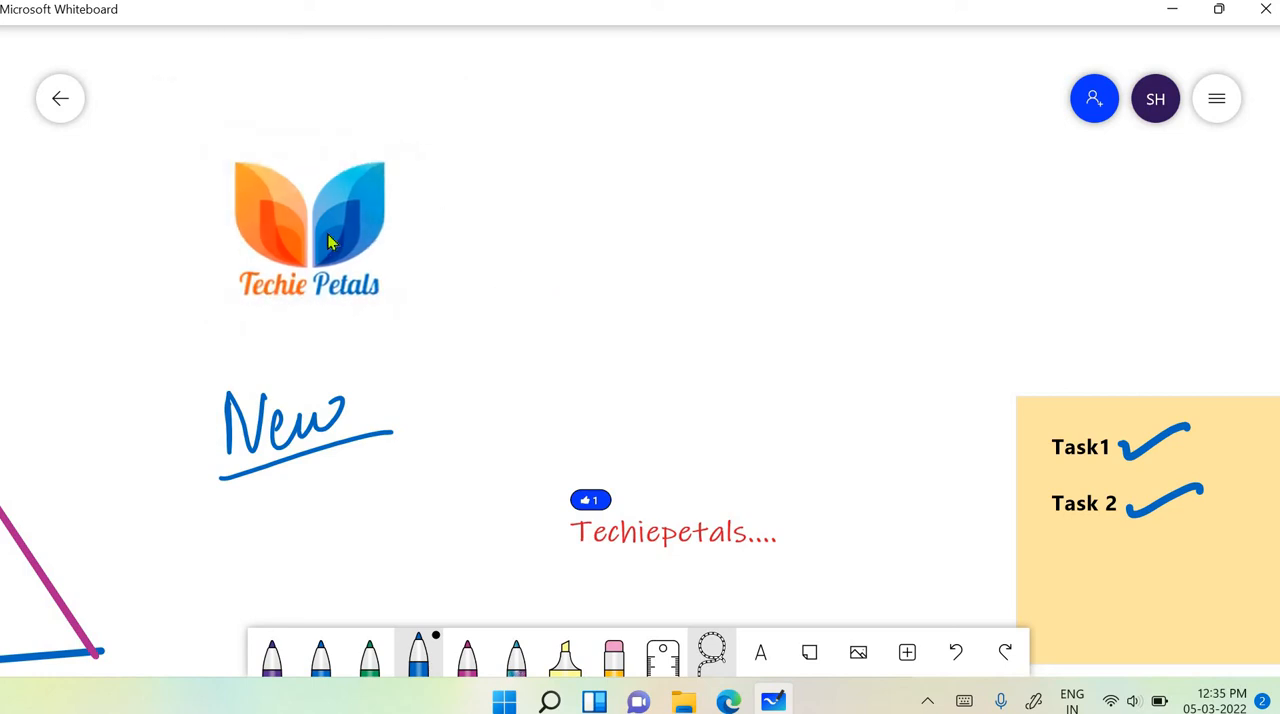
- Try to move the locked Techie Petals logo independently of the rest of the canvas
left_click_drag(323, 233, 190, 86)
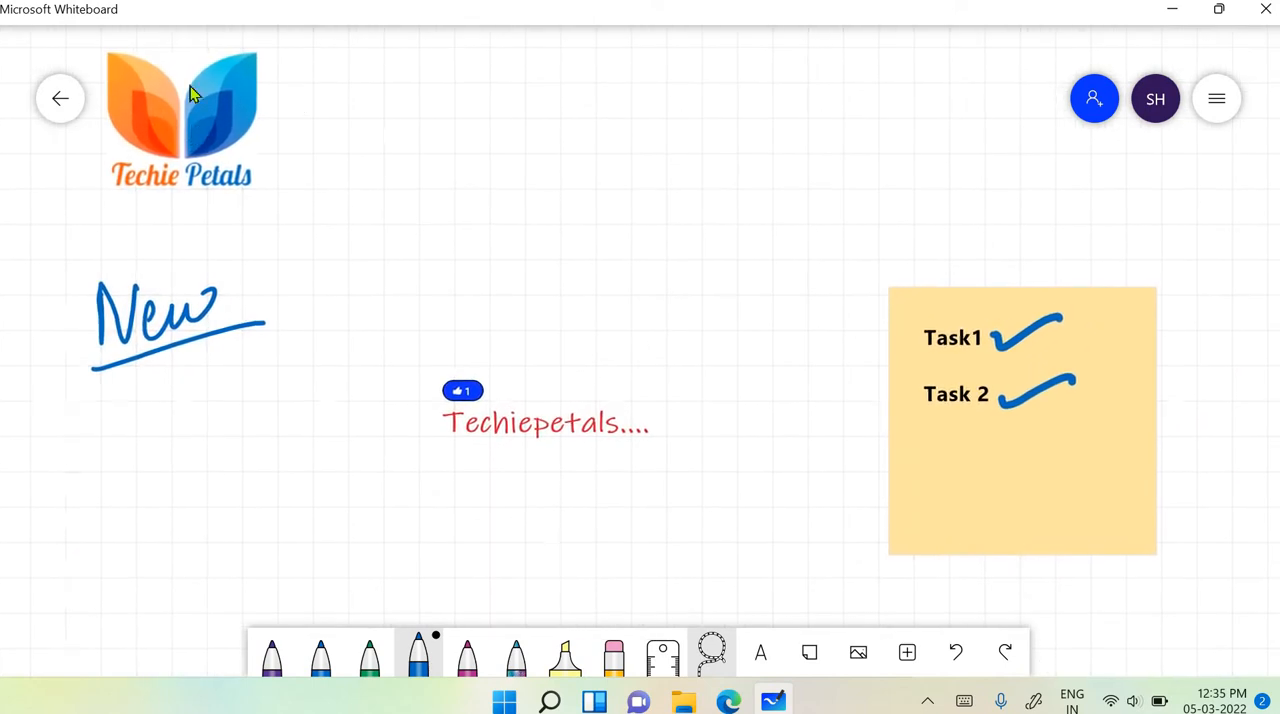
left_click_drag(845, 378, 527, 241)
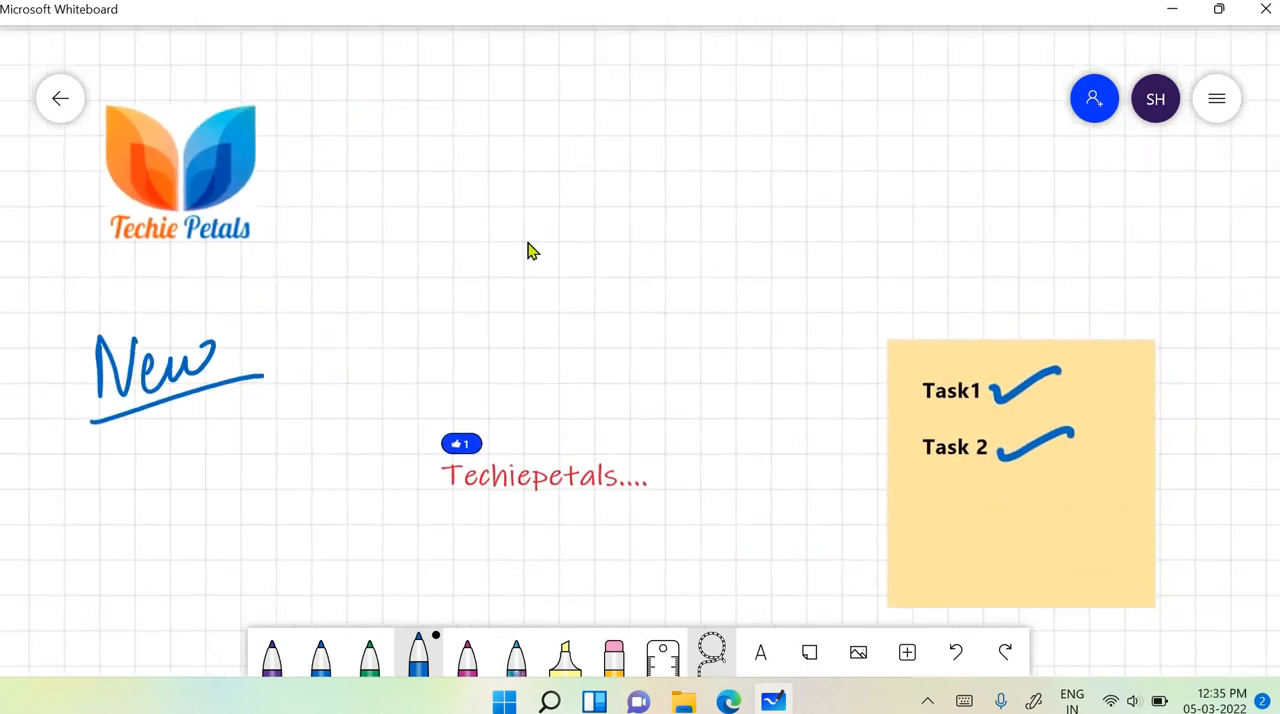
left_click_drag(186, 188, 214, 141)
left_click_drag(301, 176, 397, 194)
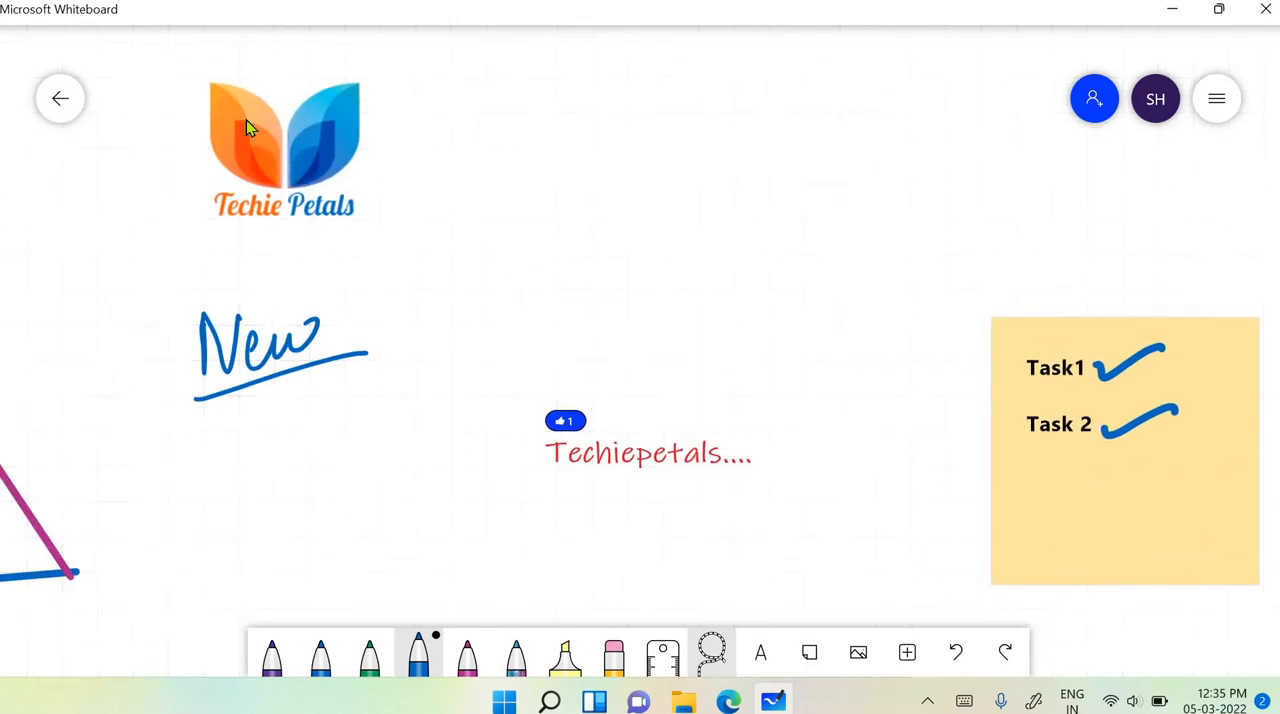
left_click_drag(277, 145, 230, 129)
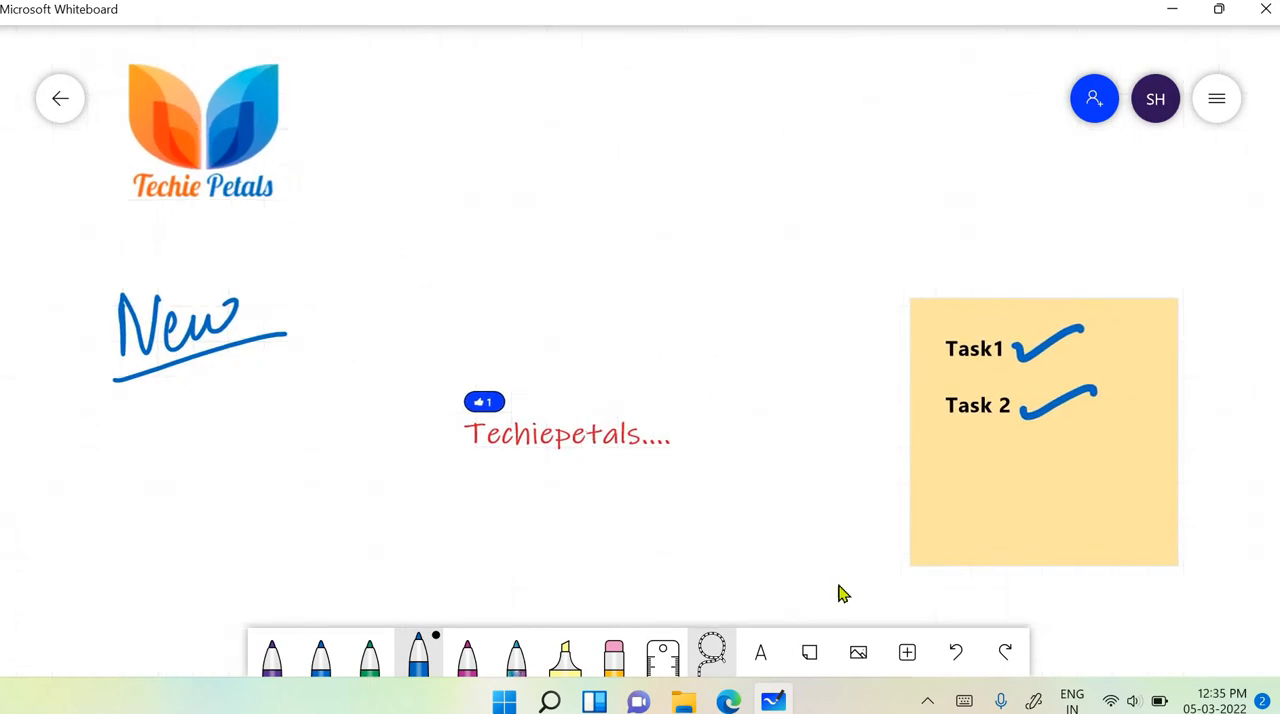
- Insert the library image demo2.jpg from the Desktop into the whiteboard
left_click(852, 660)
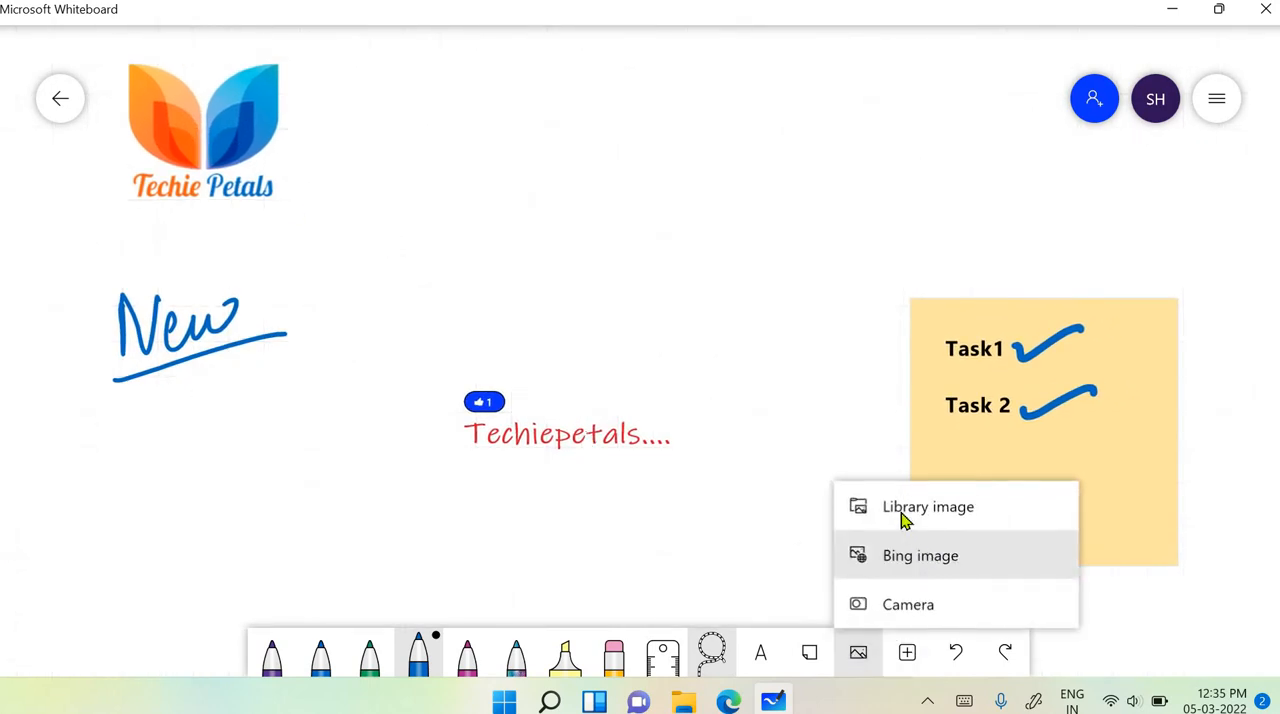
left_click(903, 520)
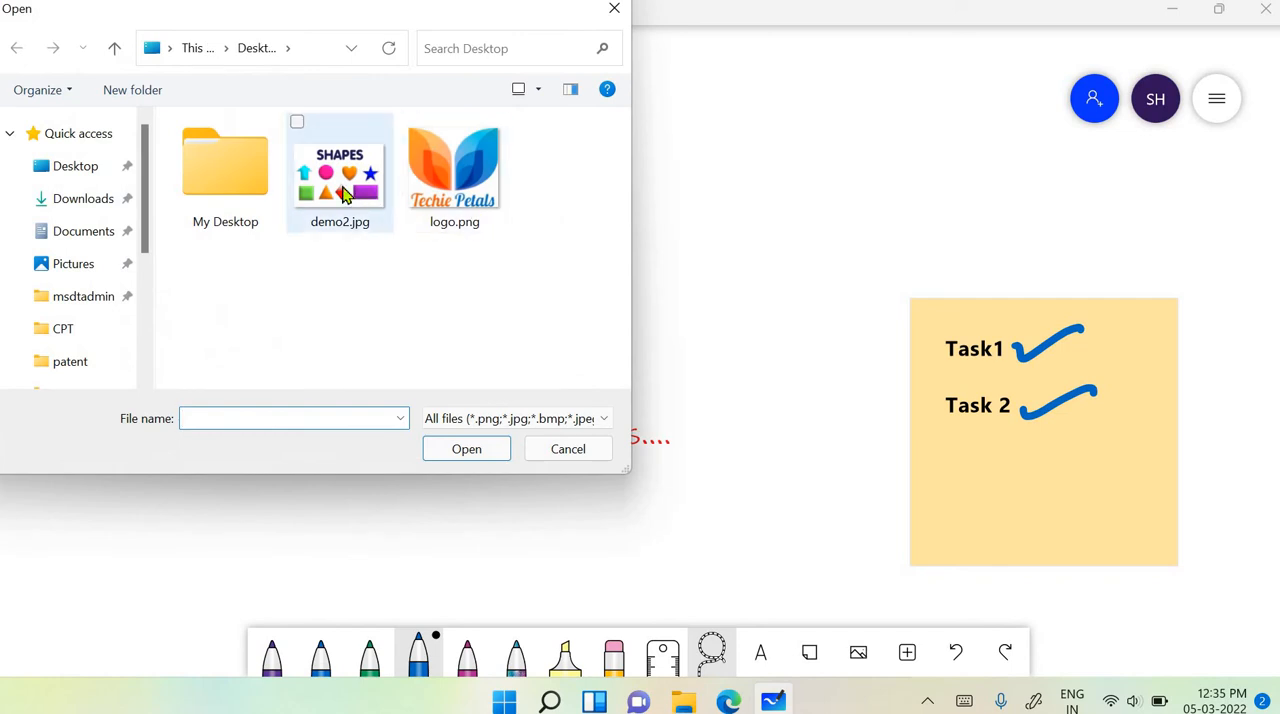
left_click(343, 193)
left_click(490, 455)
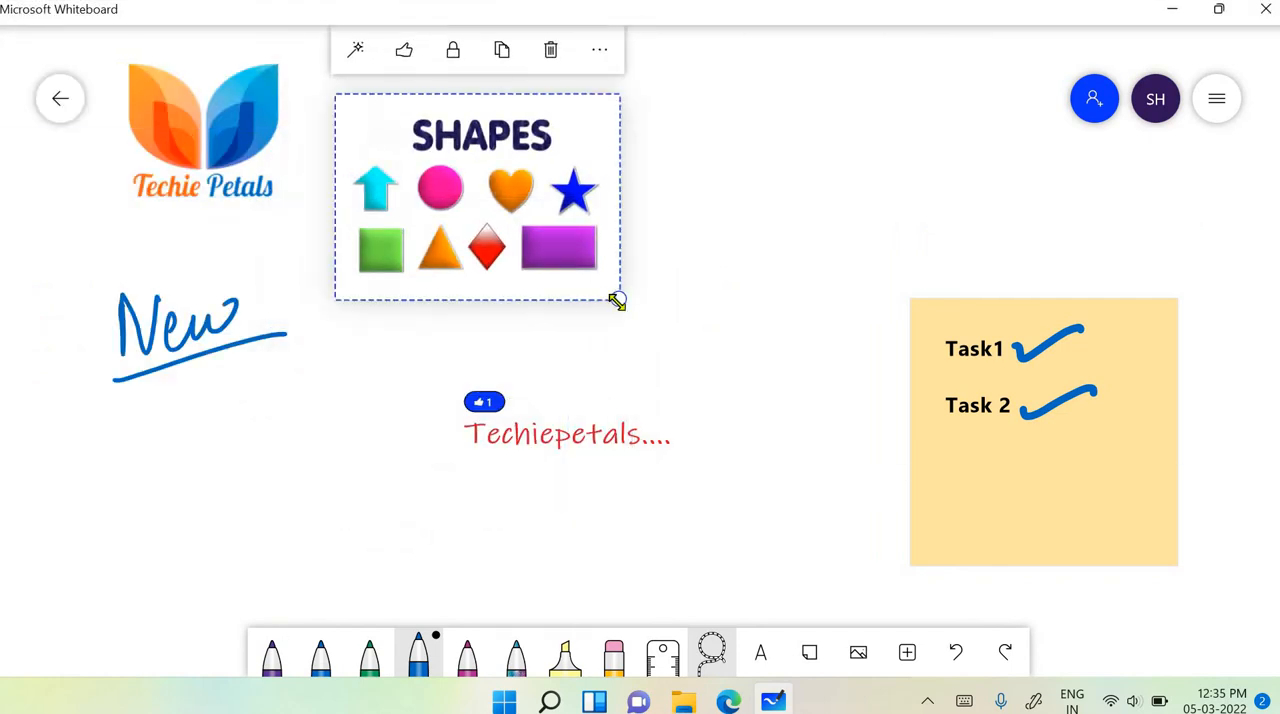
- Resize the SHAPES image, place it between the Techie Petals logo and the sticky note, above the red "Techiepetals...." text, and deselect it
left_click_drag(617, 302, 710, 453)
left_click_drag(674, 406, 723, 323)
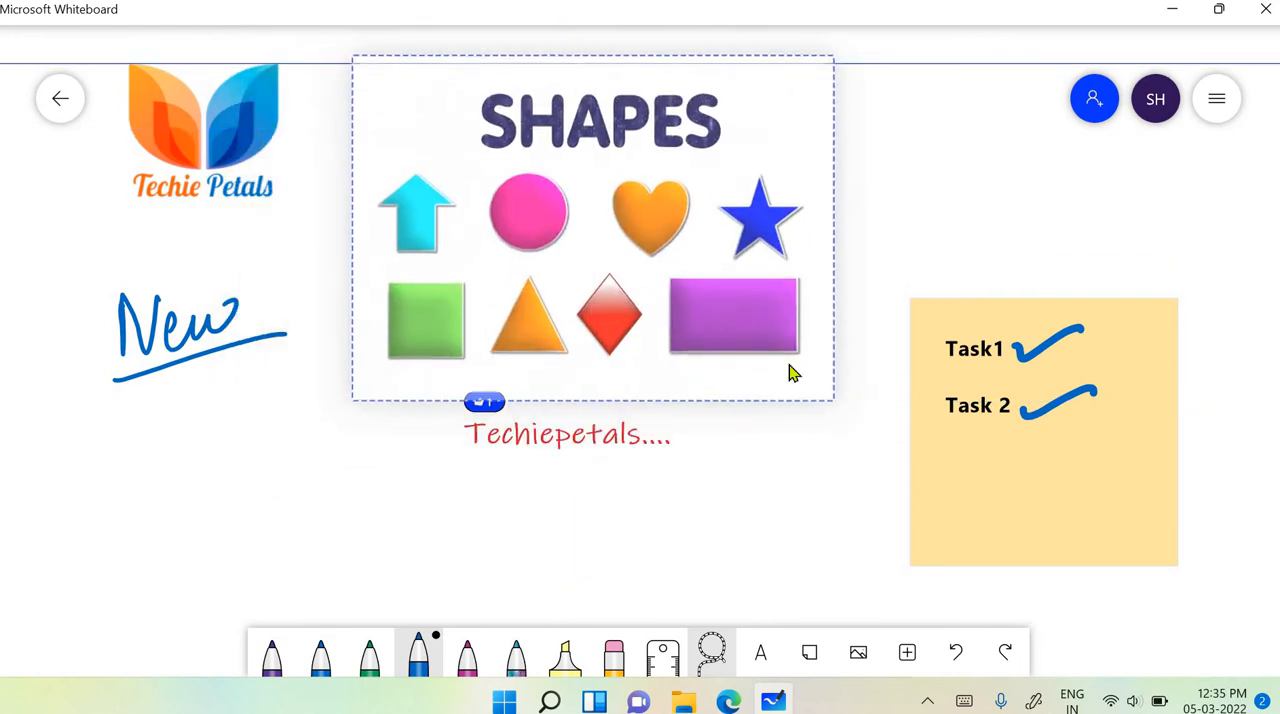
left_click_drag(817, 389, 757, 363)
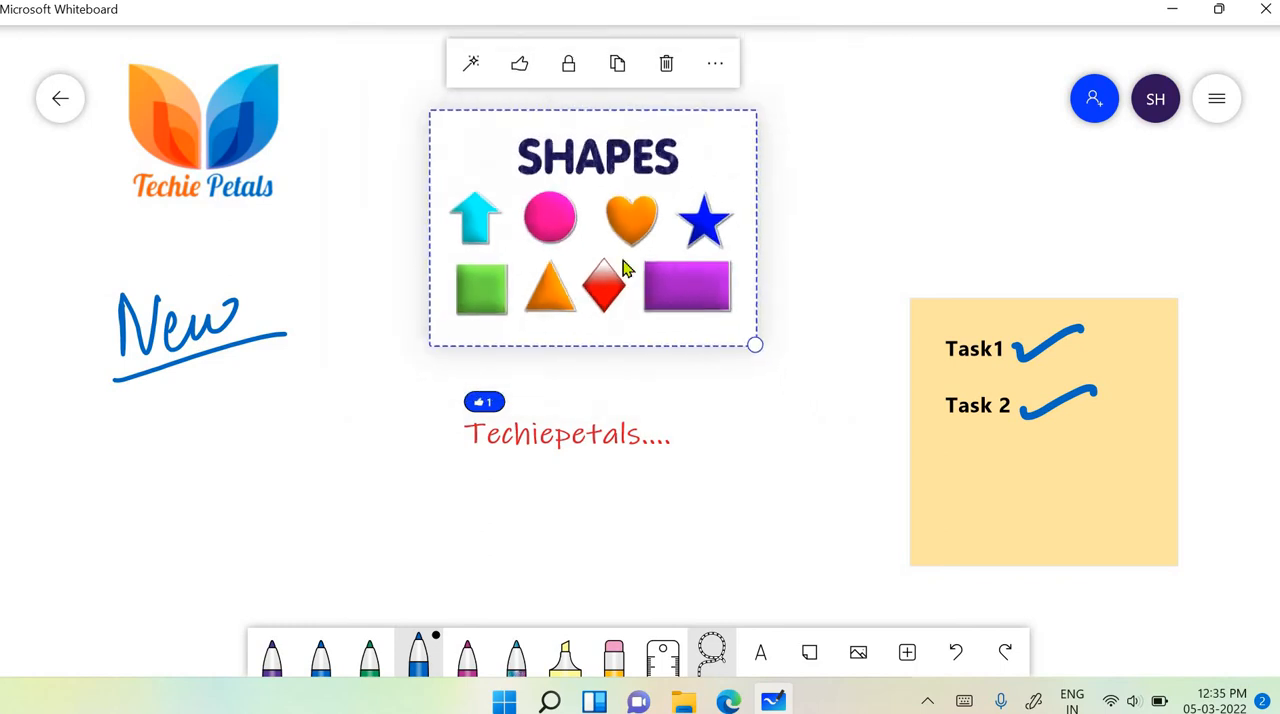
left_click_drag(626, 266, 586, 247)
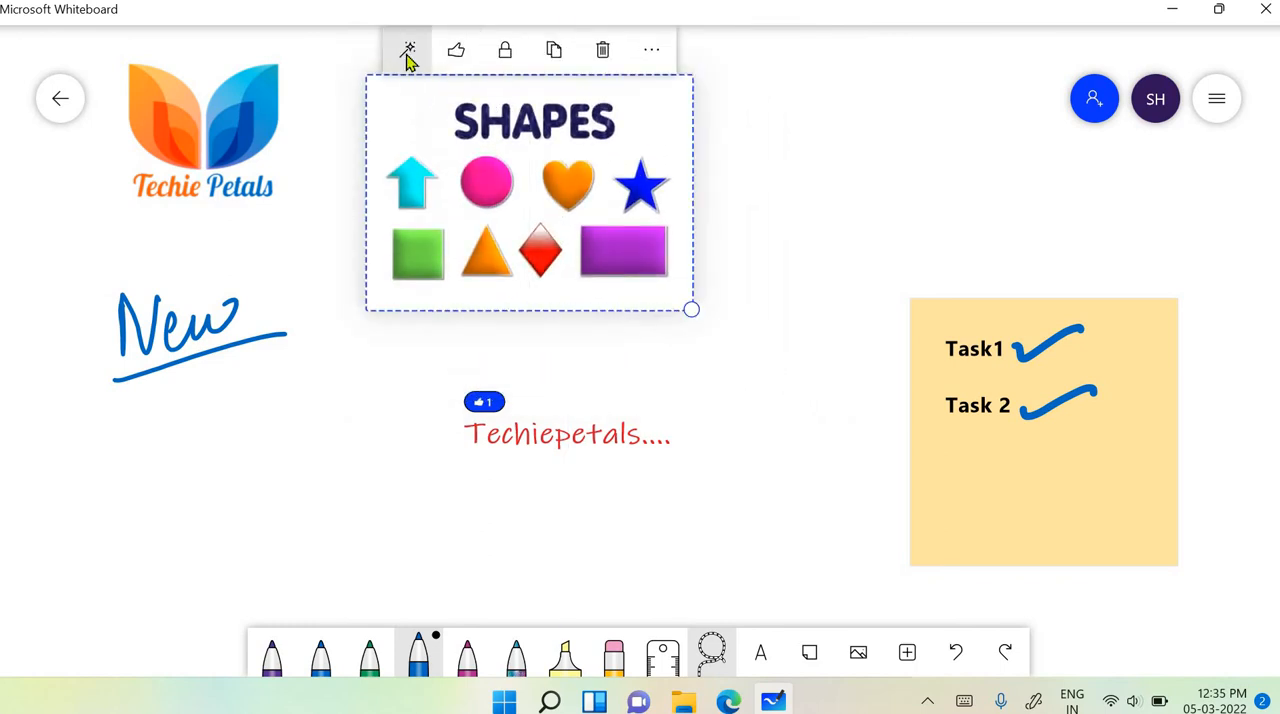
left_click(775, 279)
- Convert the SHAPES image into an editable ink drawing
scroll(775, 279, "up", 1)
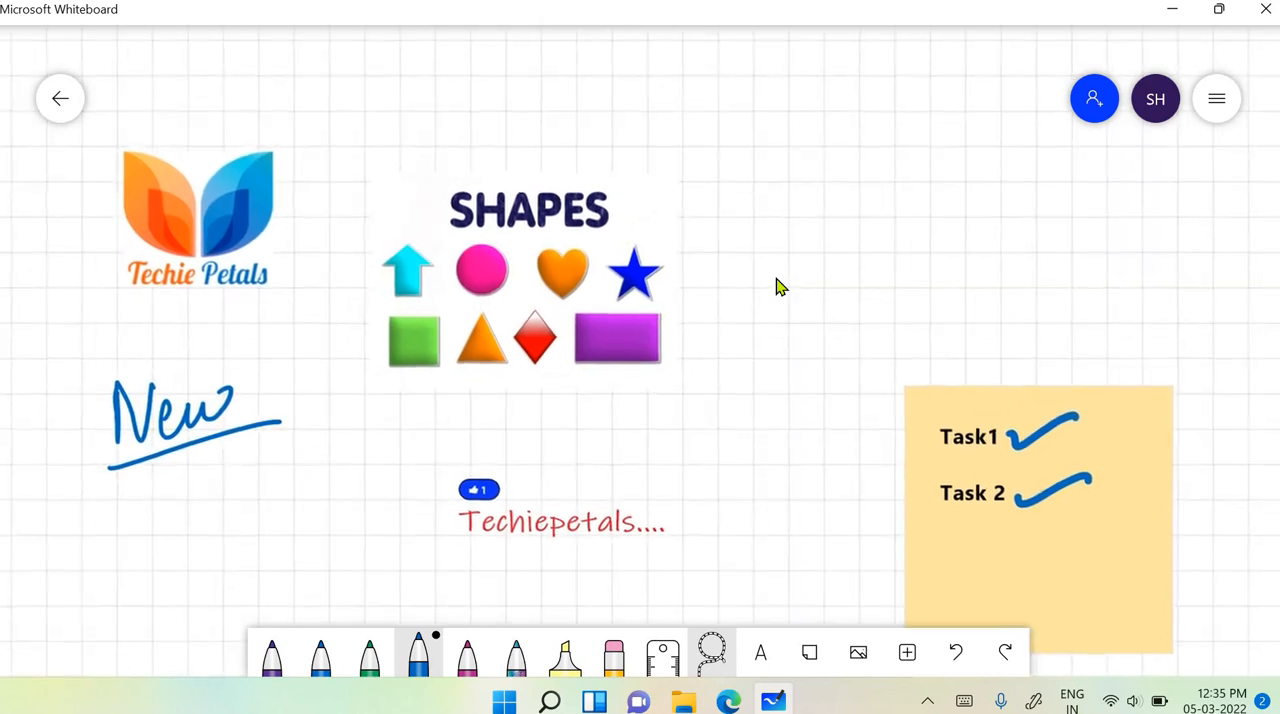
left_click(530, 250)
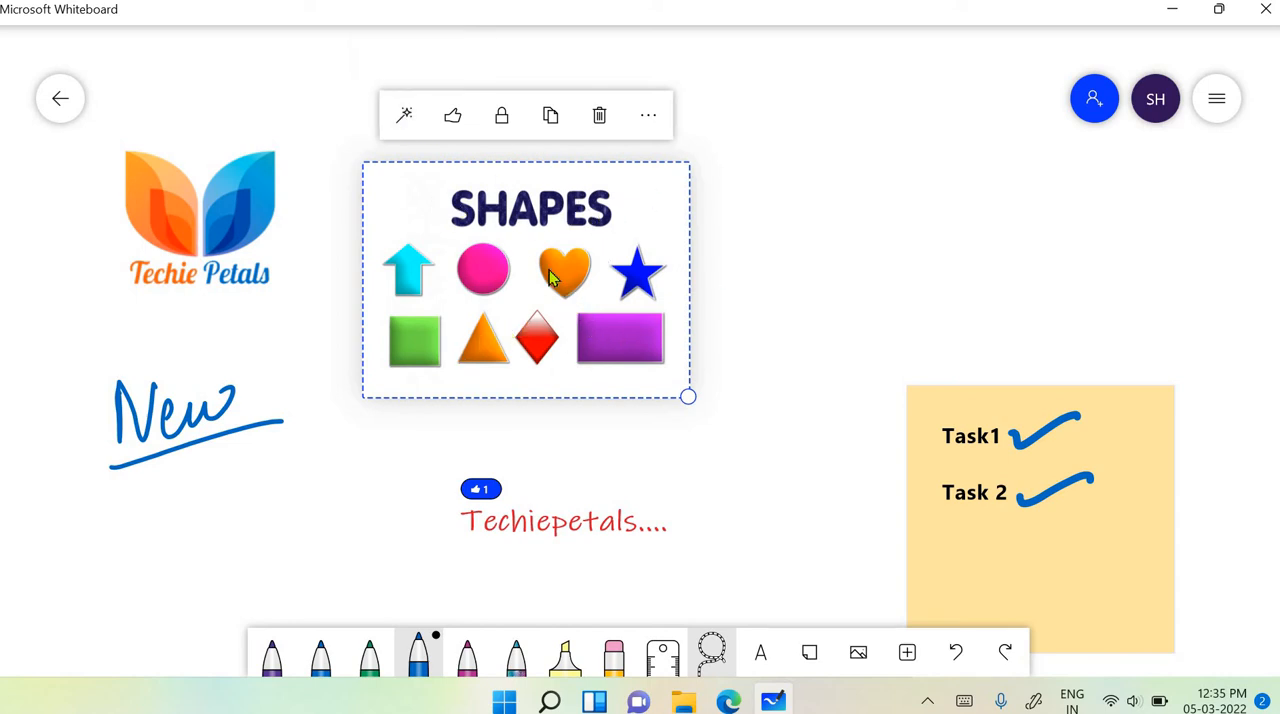
left_click(405, 117)
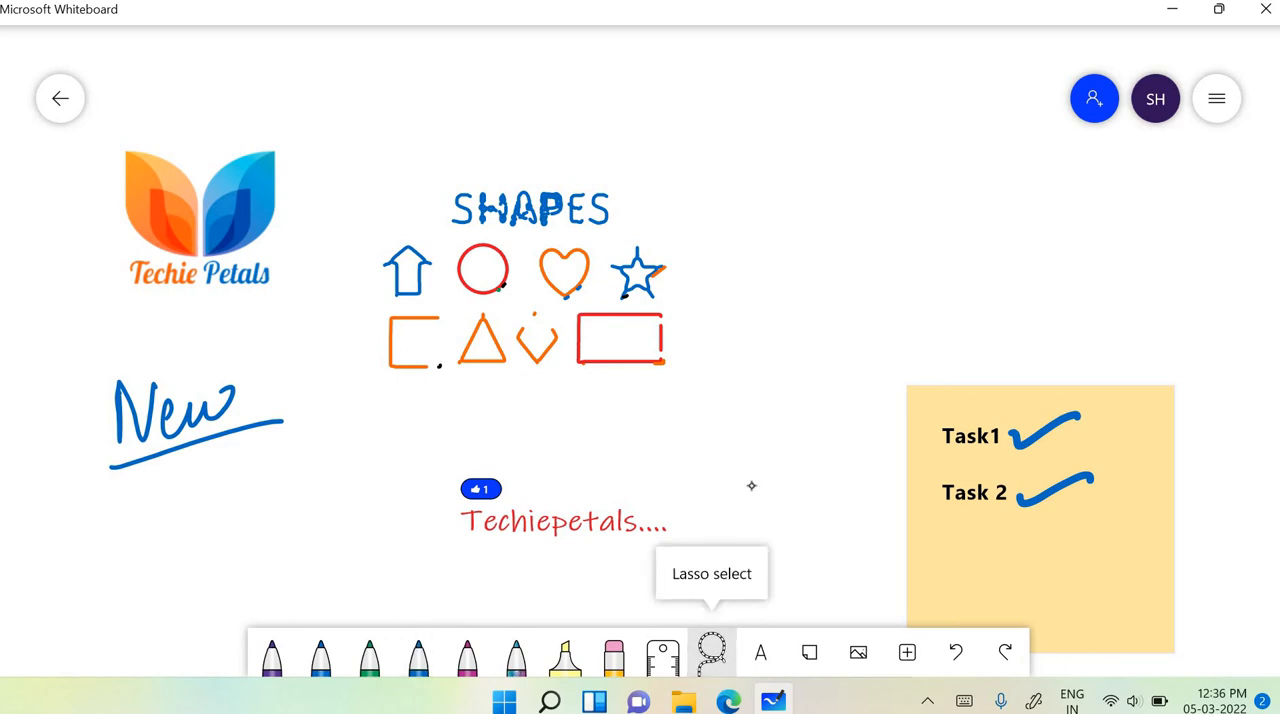
- Lasso the red ink circle, recolour it light blue and put it back between the arrow and the heart
mouse_move(439, 279)
left_mouse_down()
mouse_move(519, 259)
mouse_move(441, 272)
mouse_move(754, 129)
mouse_move(766, 143)
left_mouse_up()
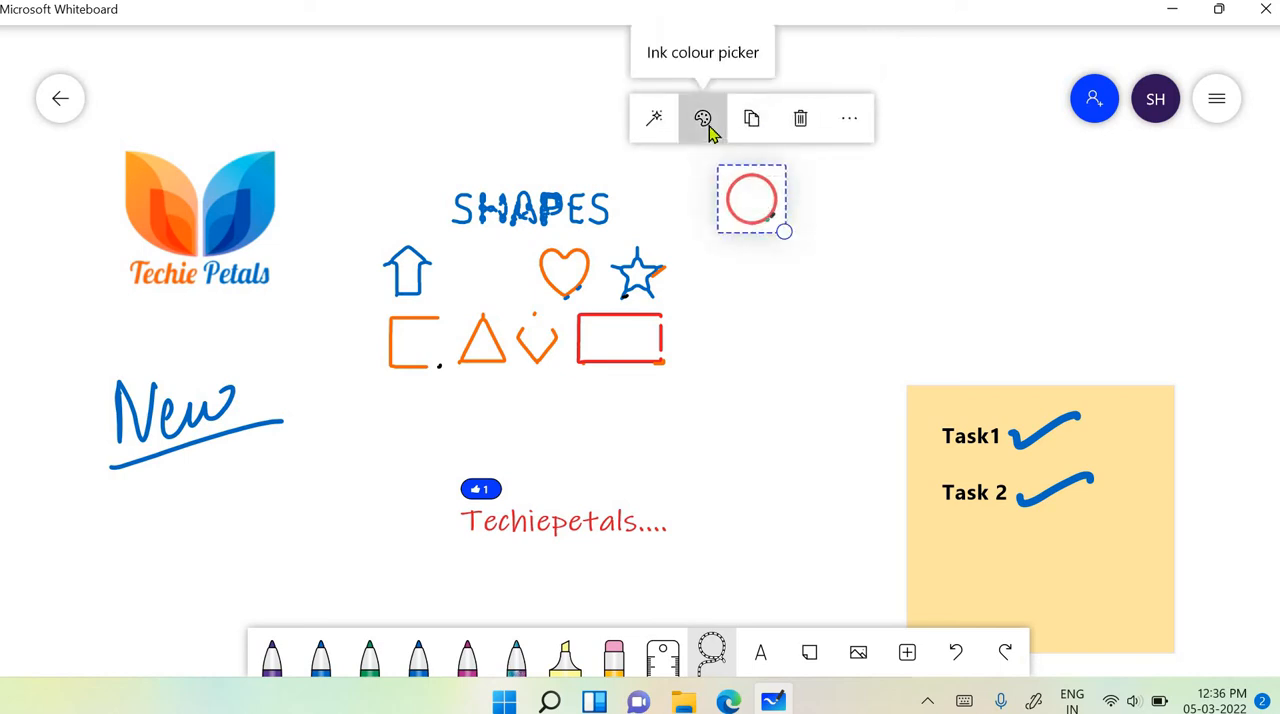
left_click(705, 119)
left_click(751, 217)
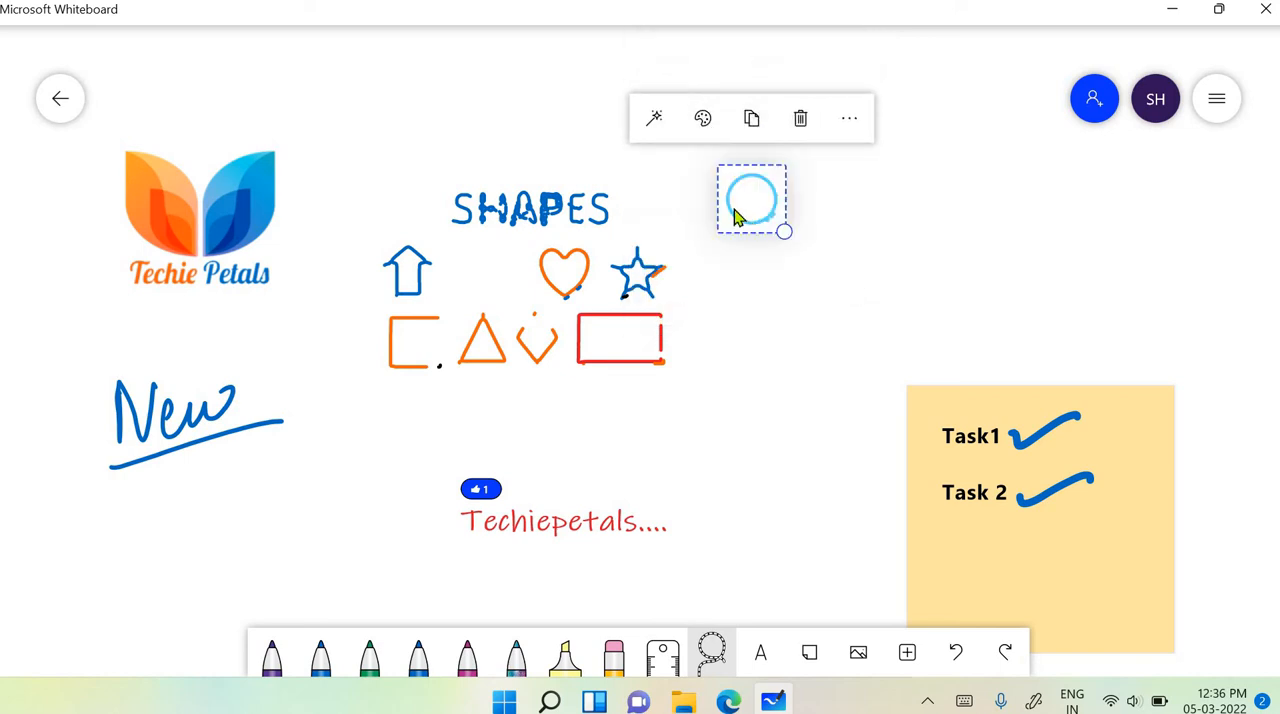
left_click_drag(751, 200, 483, 280)
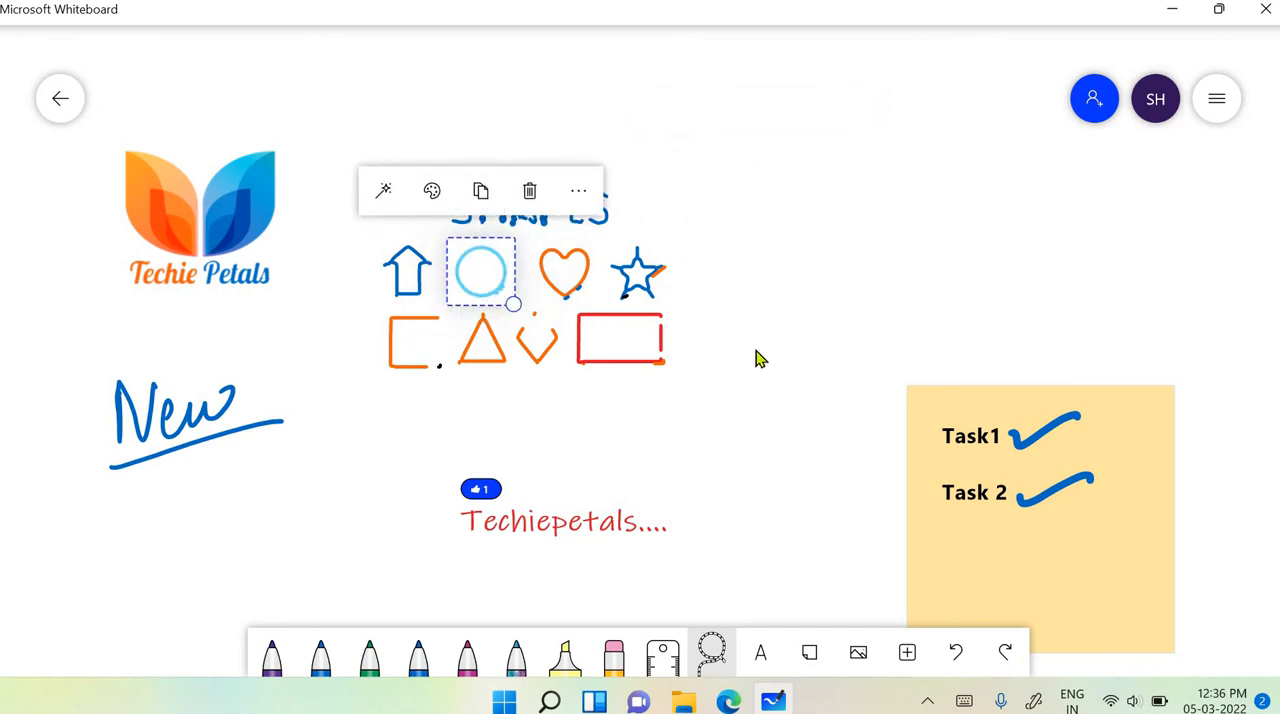
left_click(343, 163)
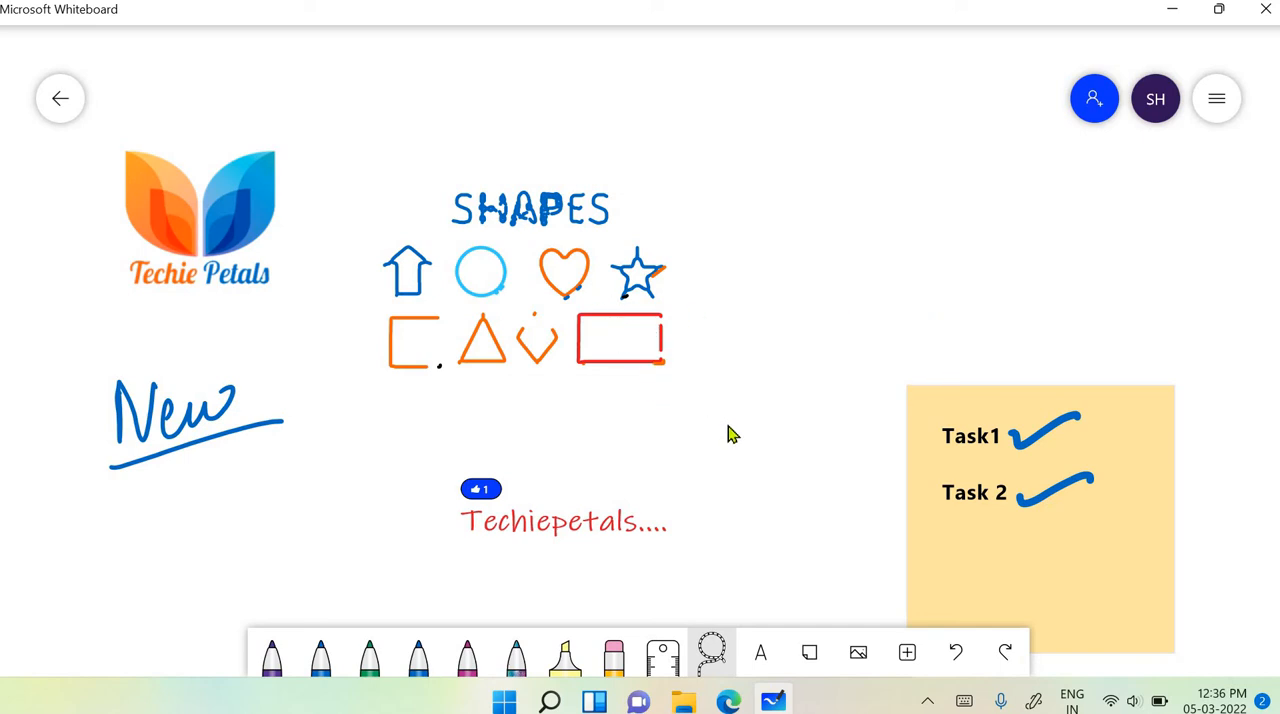
- Insert a note grid in the free space beside the Task1 and Task 2 sticky note
scroll(733, 435, "right", 3)
scroll(733, 435, "down", 1)
scroll(733, 435, "left", 3)
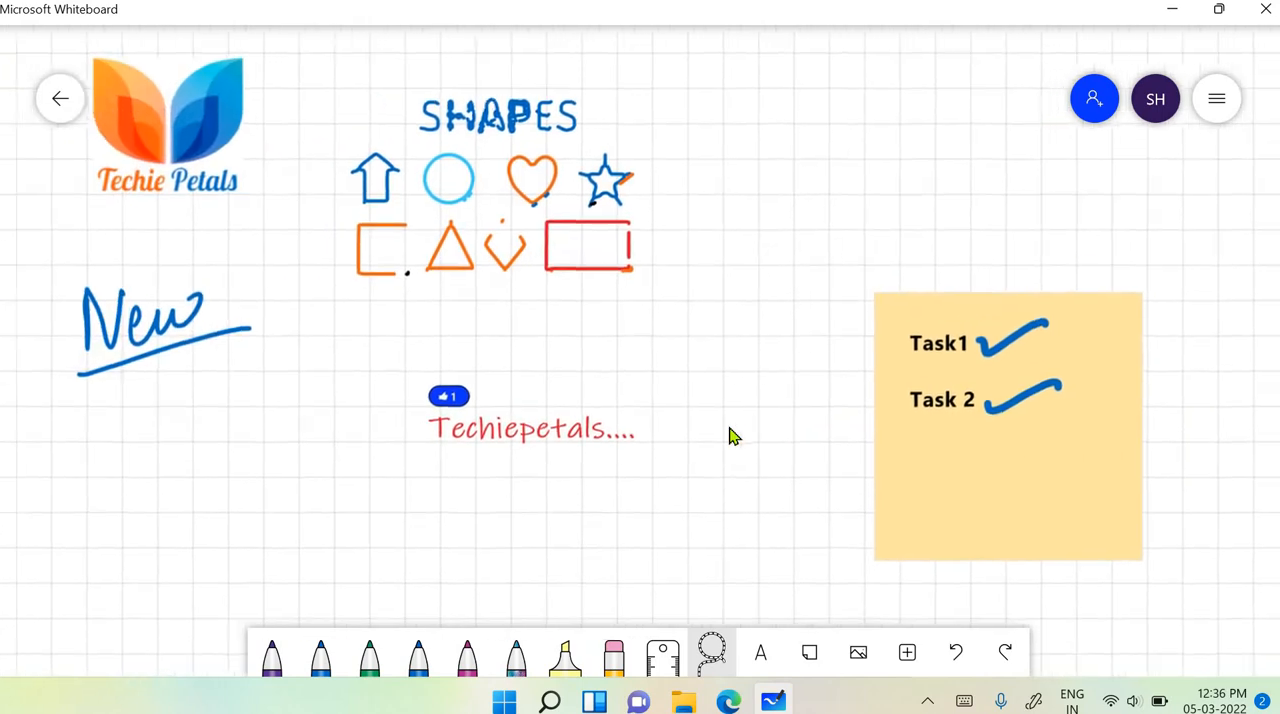
left_click(906, 664)
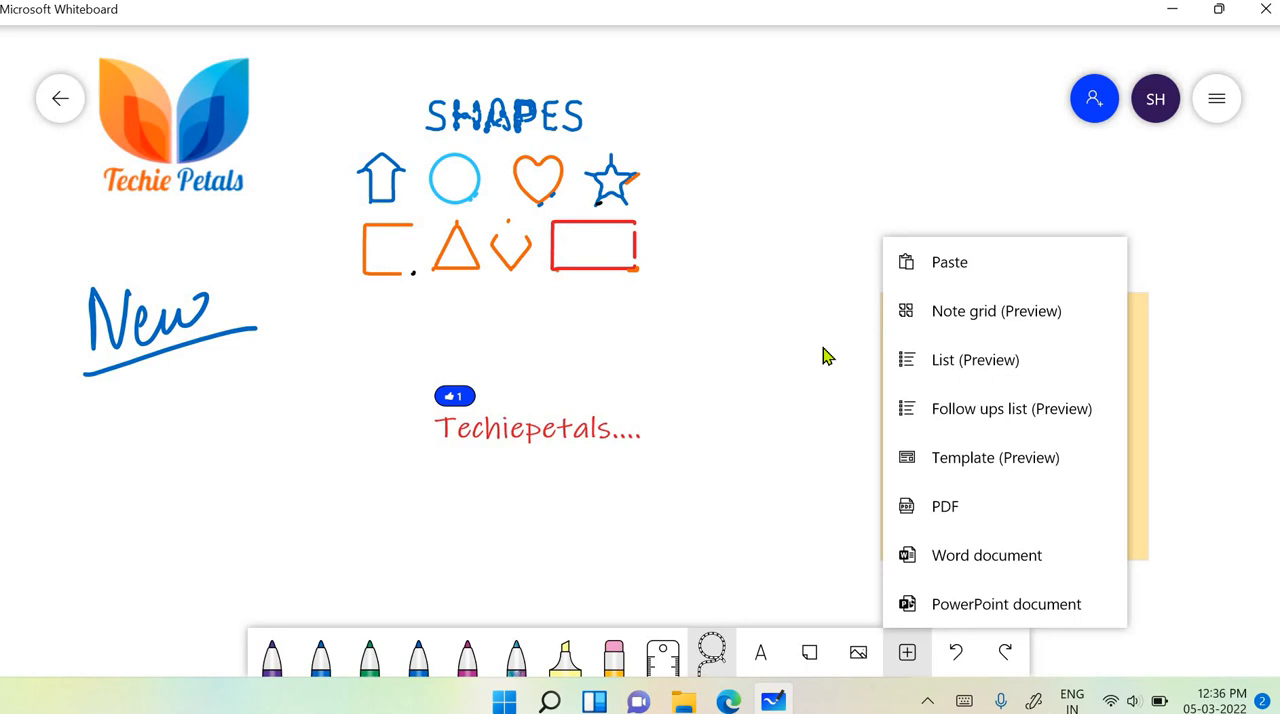
scroll(824, 356, "right", 10)
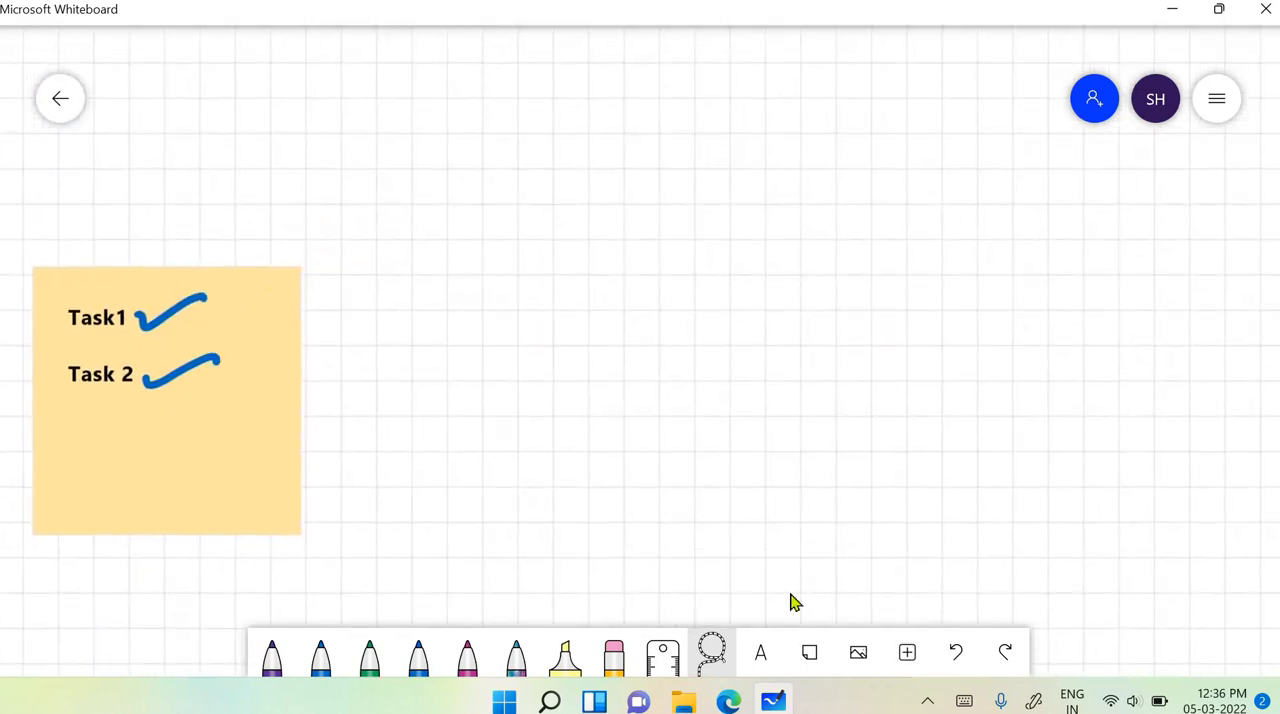
left_click(907, 652)
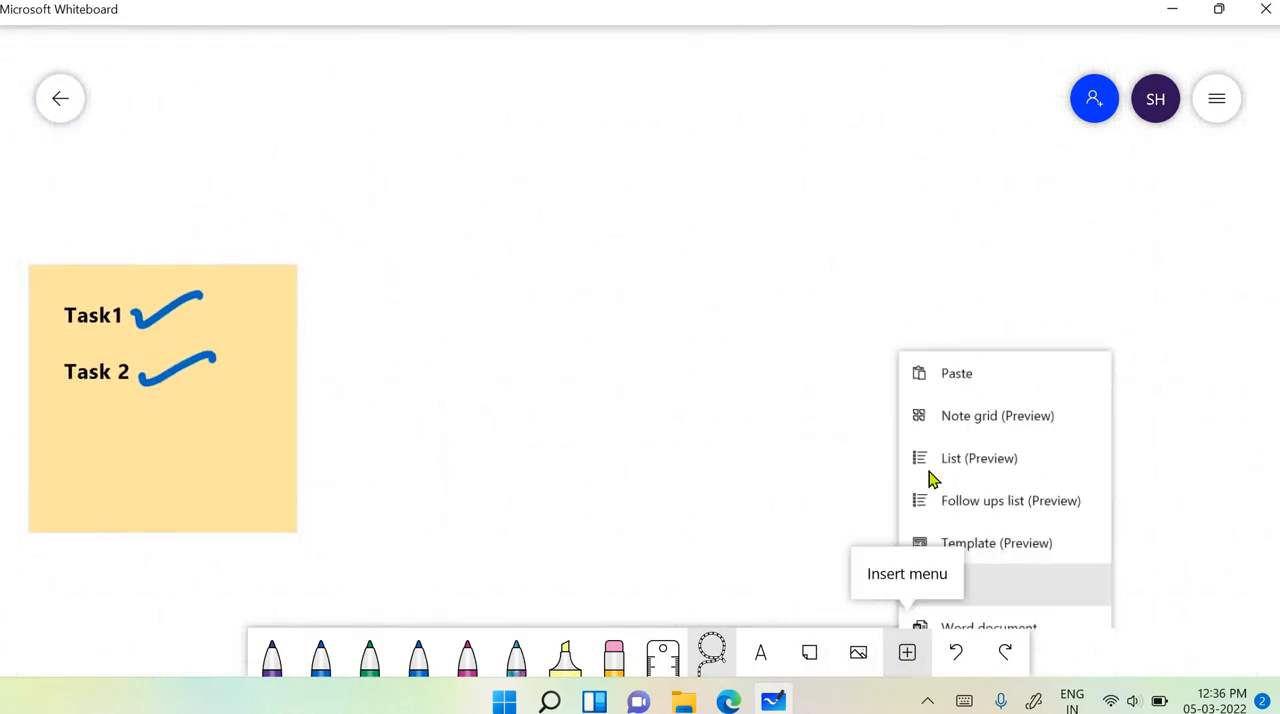
left_click(950, 312)
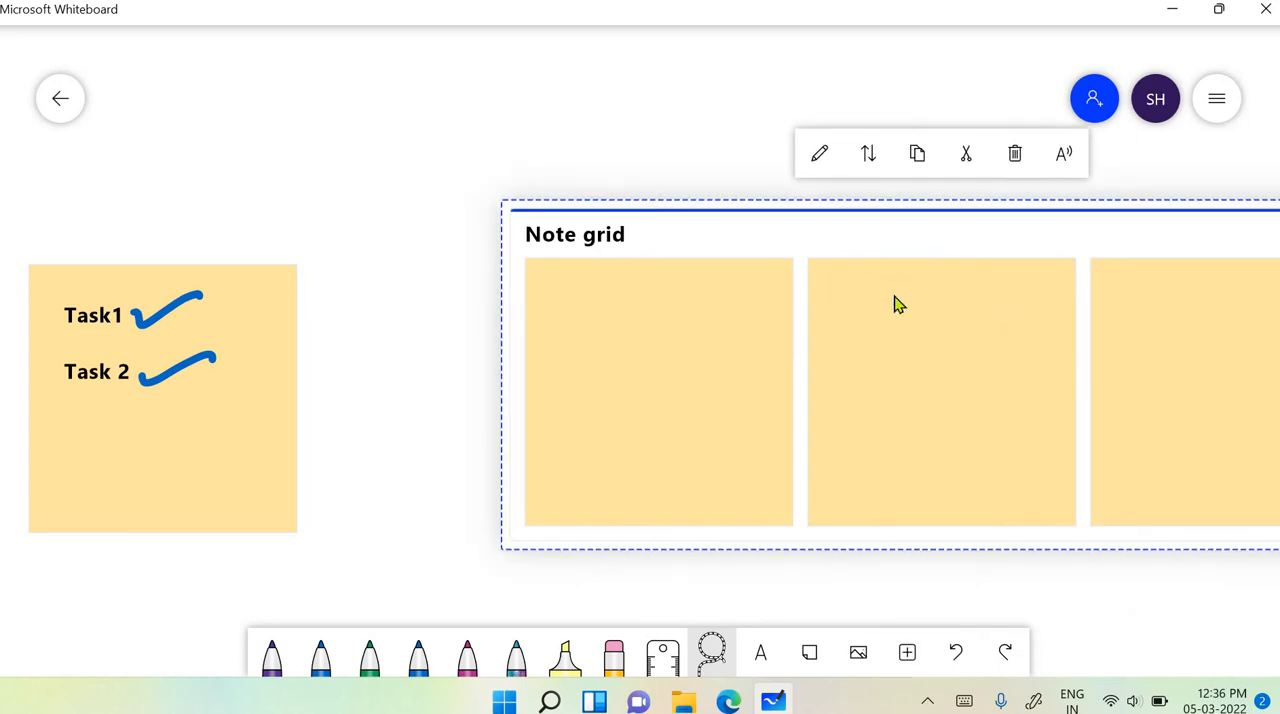
- Enter "task1" in the first note of the note grid
scroll(860, 310, "down", 3)
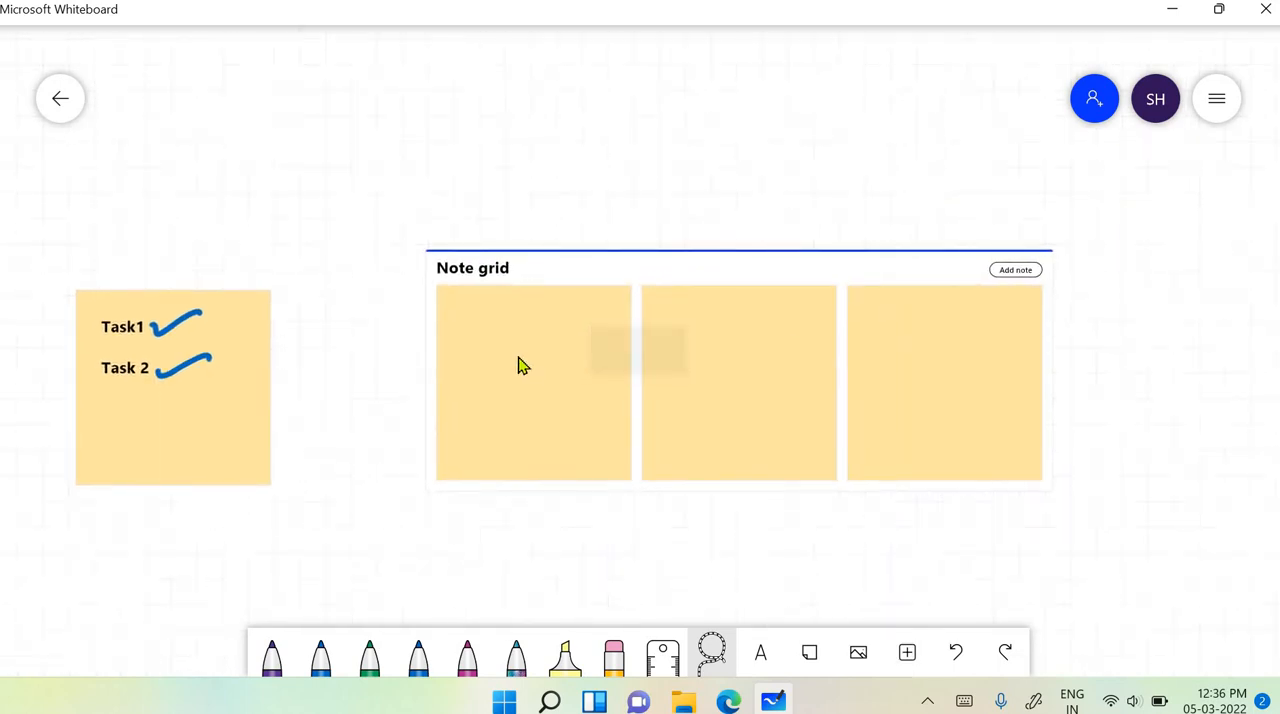
left_click(520, 365)
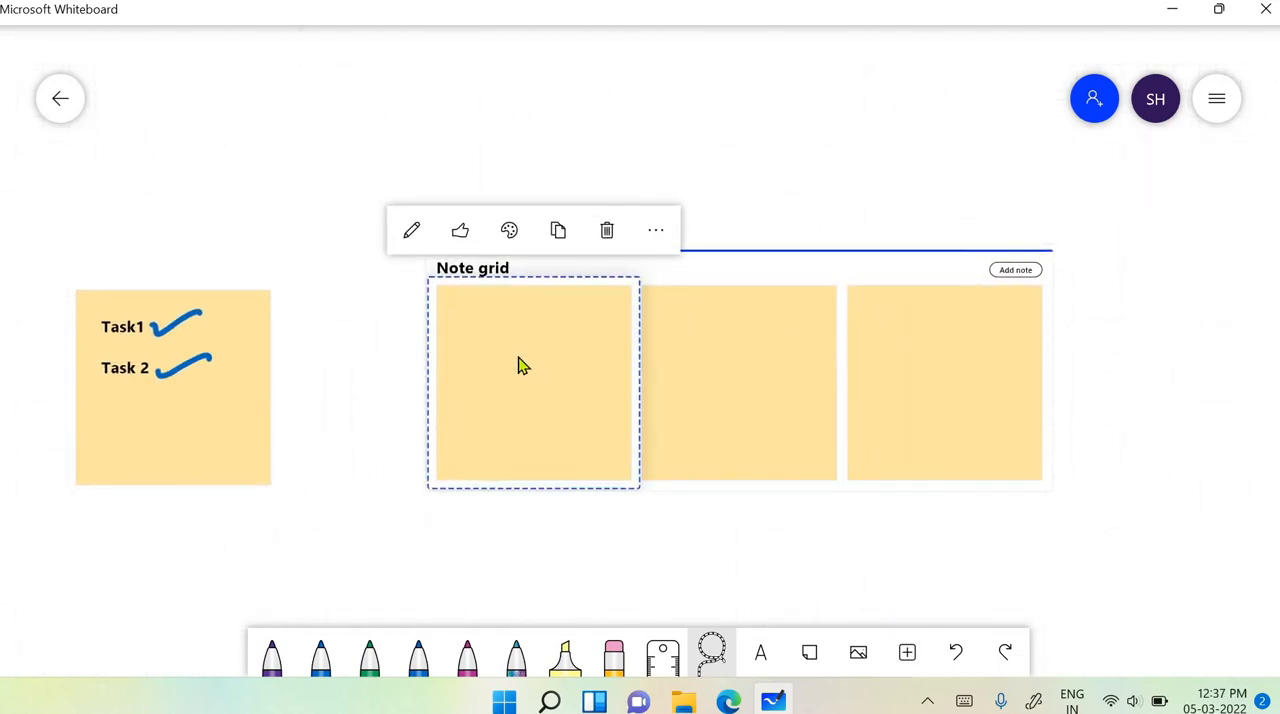
left_click(527, 360)
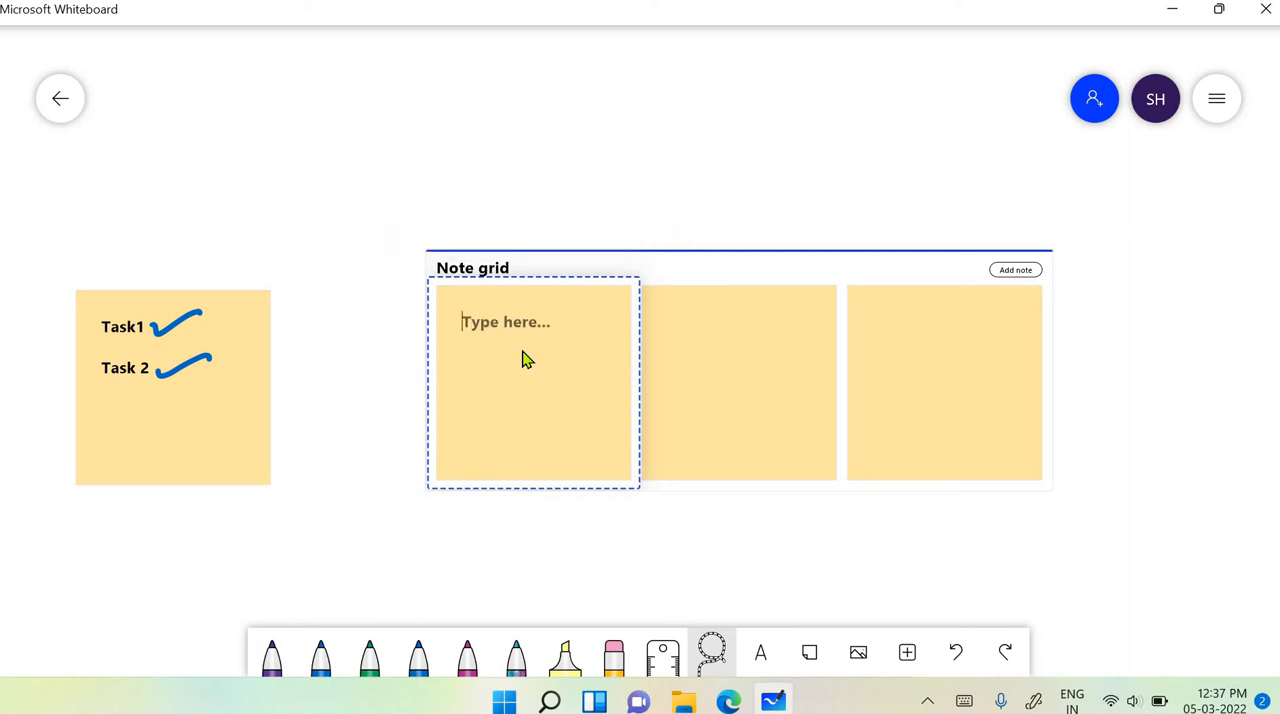
type("task1")
- Enter "note" in the second note of the grid and delete the empty third note
left_click(734, 341)
left_click(734, 341)
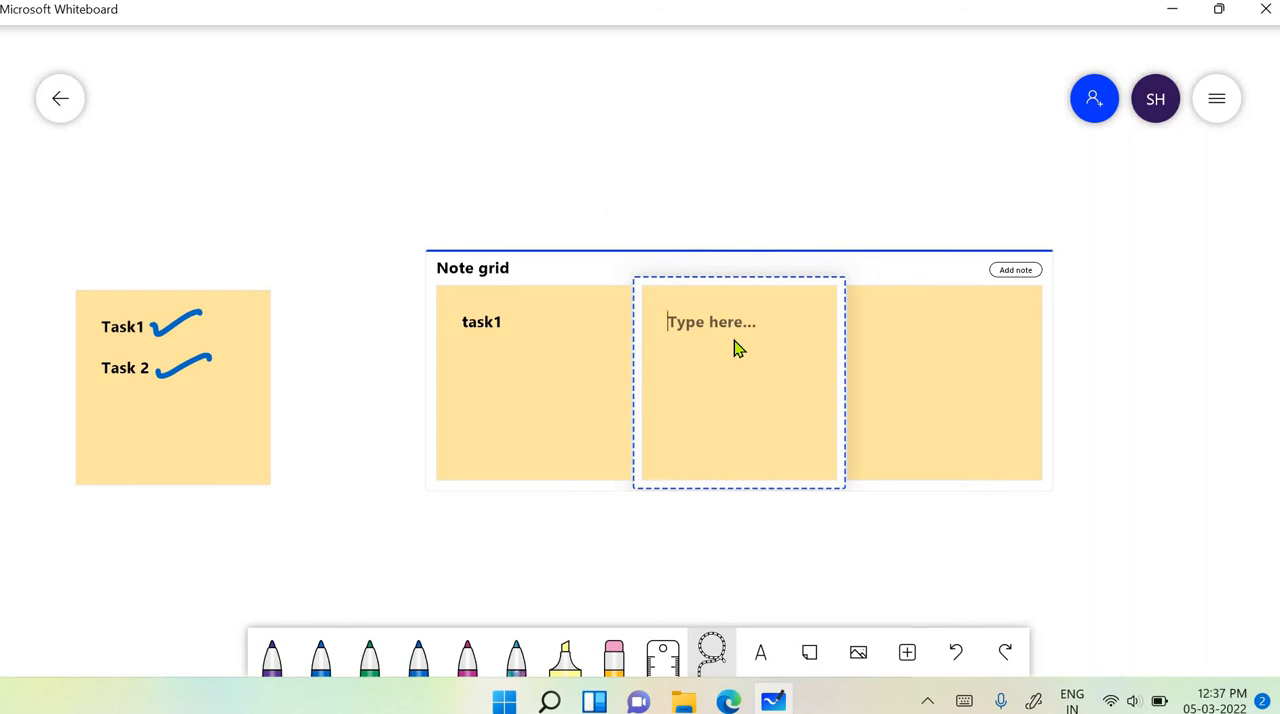
type("nat")
type("e")
key("BackSpace")
key("BackSpace")
key("BackSpace")
key("BackSpace")
type("note")
left_click(1014, 397)
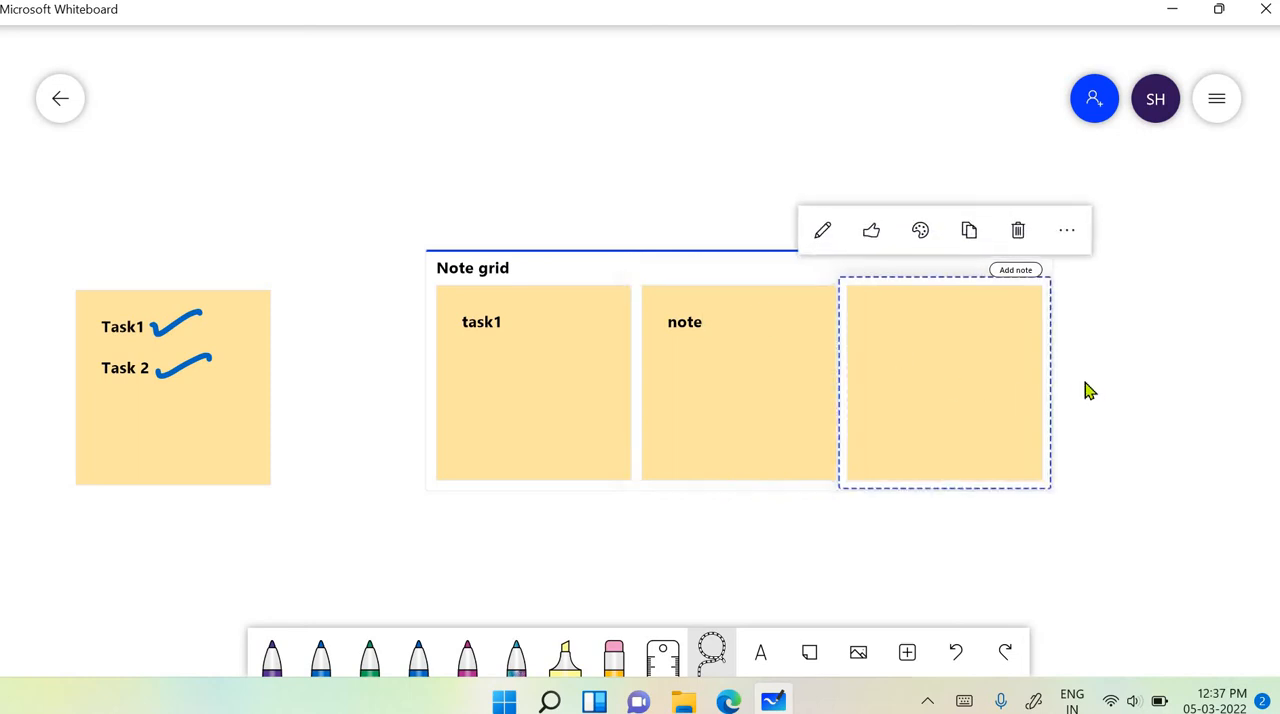
left_click(1018, 231)
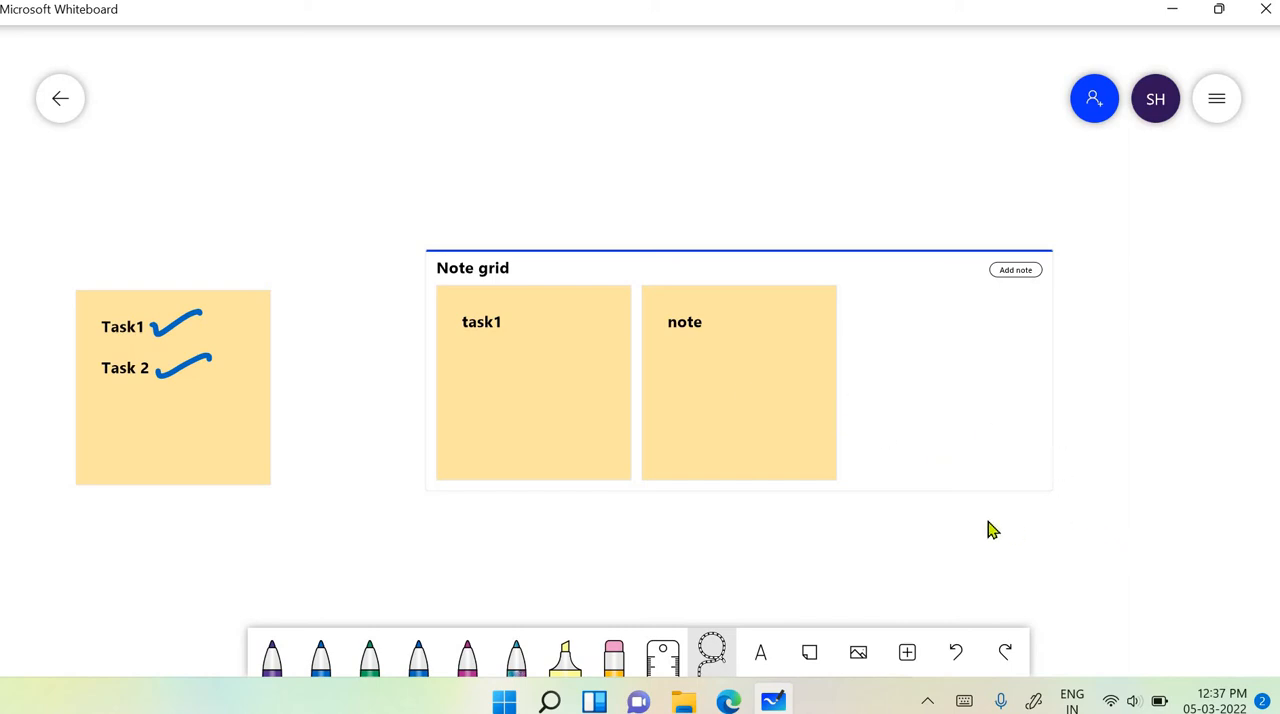
- Insert a list in the free space beside the note grid and change its heading to "List title"
scroll(990, 515, "right", 10)
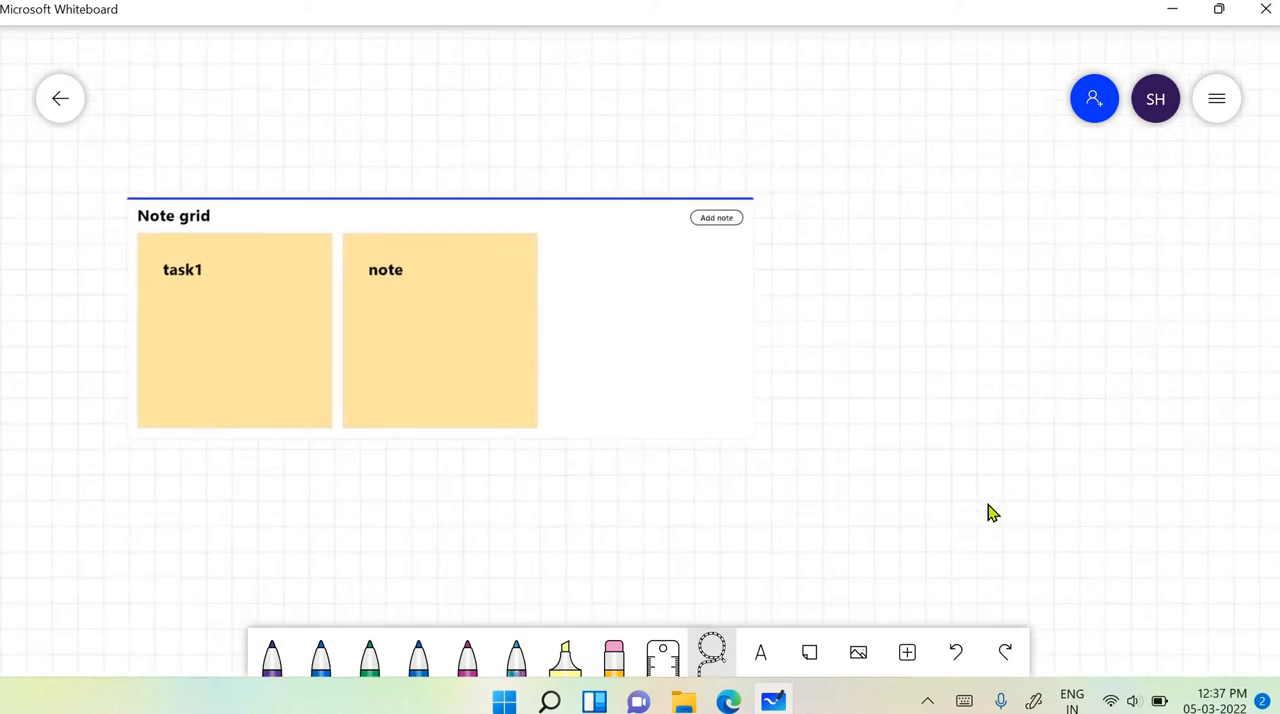
left_click(907, 652)
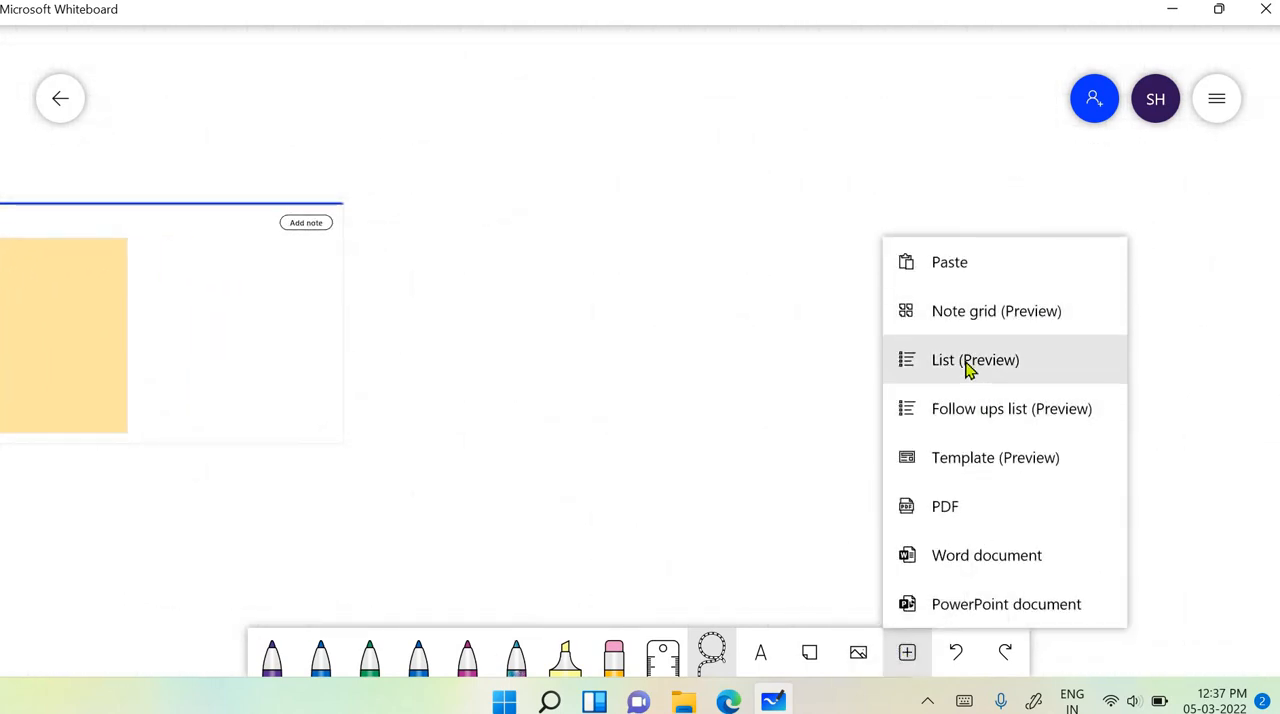
left_click(968, 369)
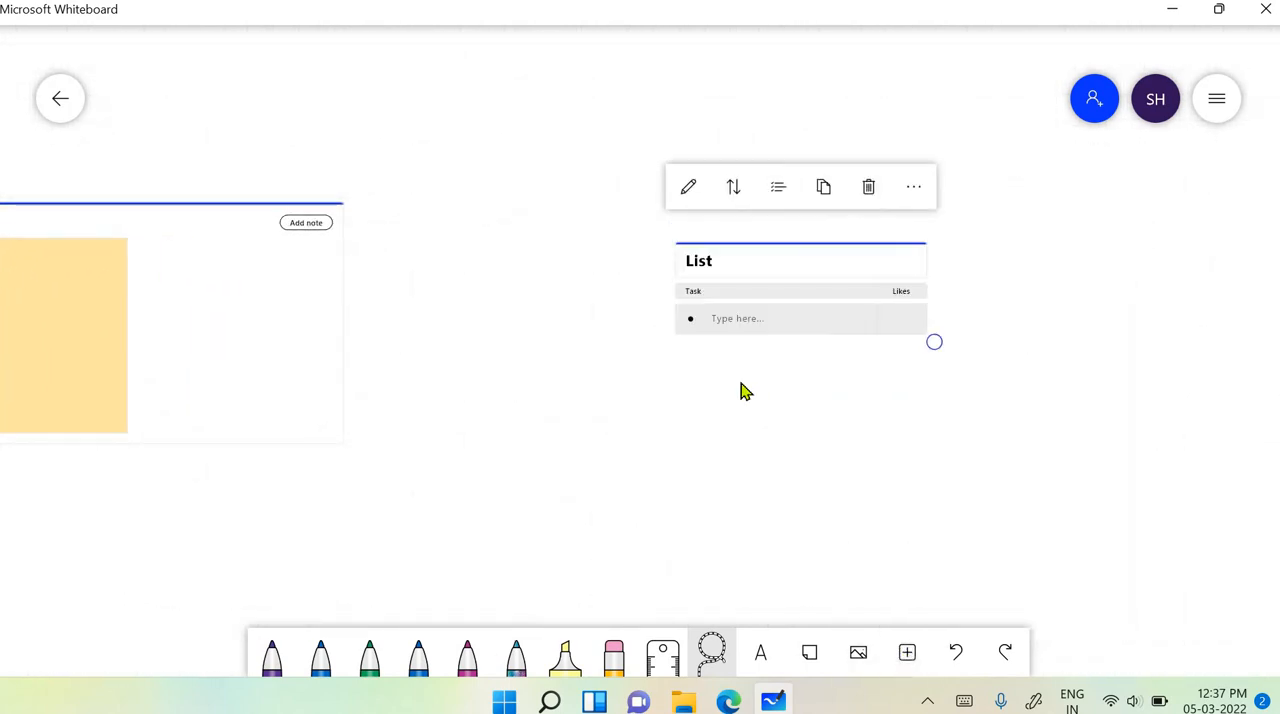
double_click(717, 260)
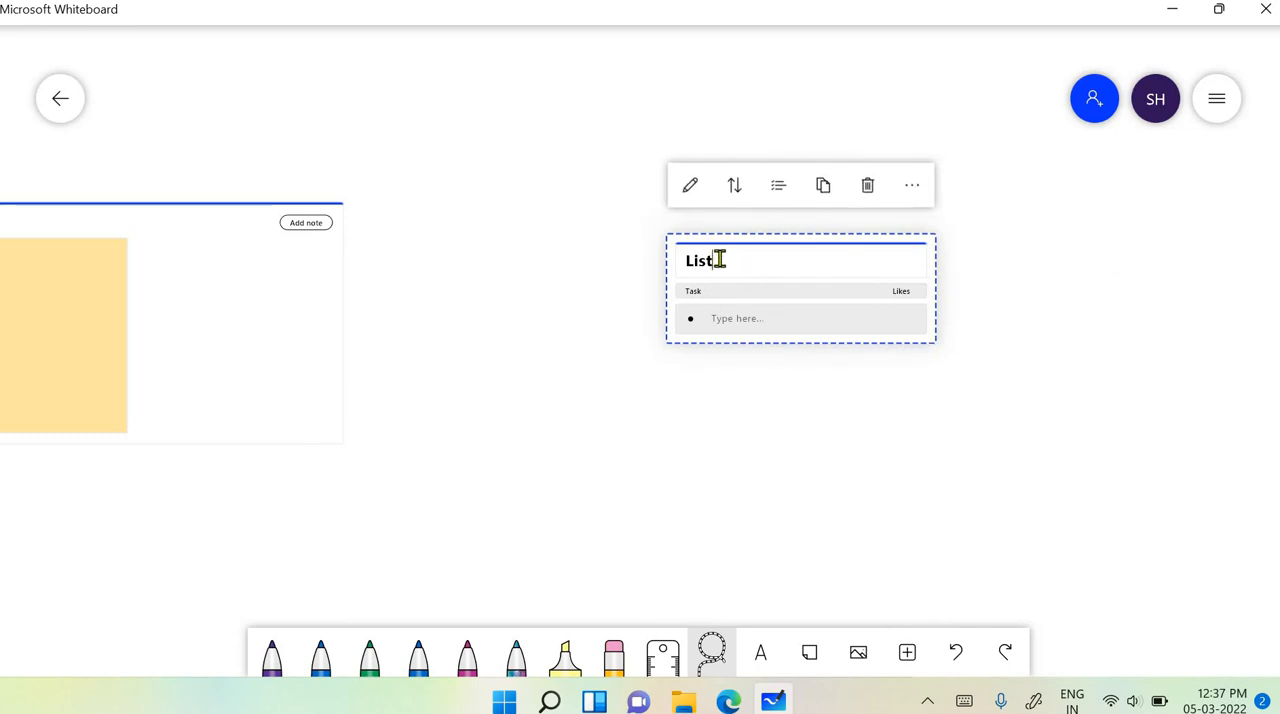
left_click(775, 259)
left_click(811, 277)
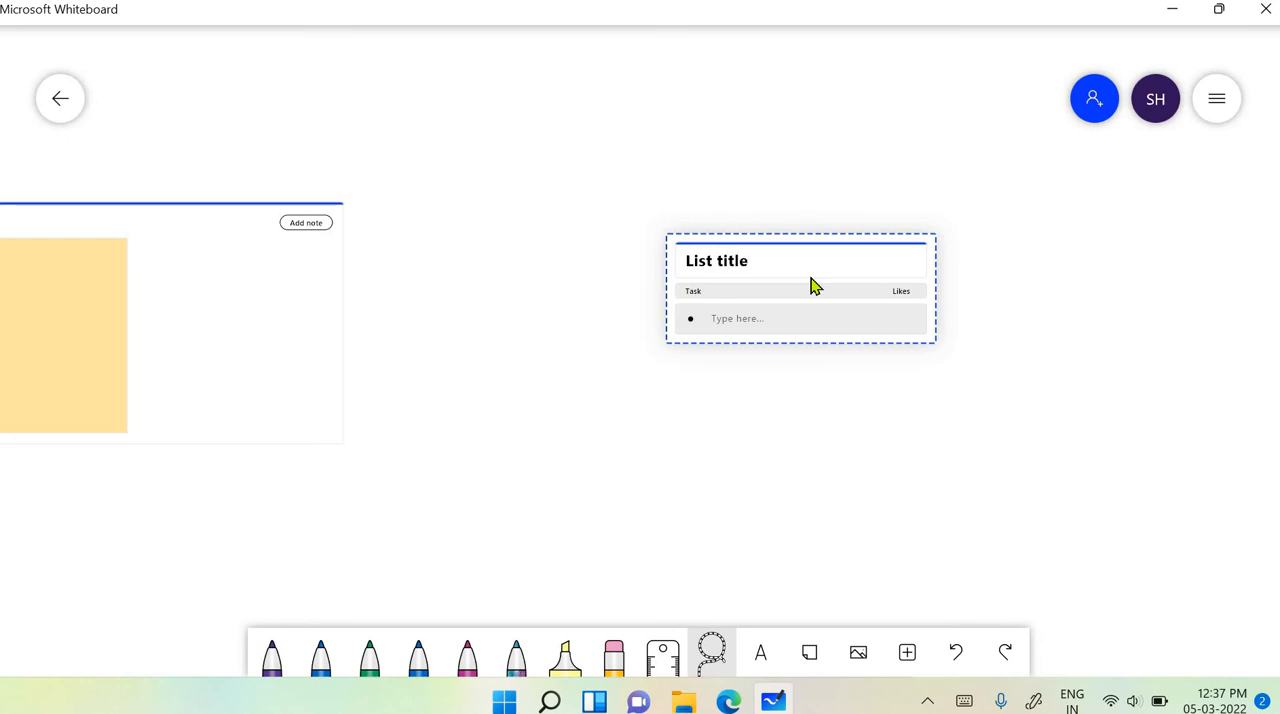
- Add the items "list item 1" and "list item 2" to the list titled "List title"
left_click(786, 318)
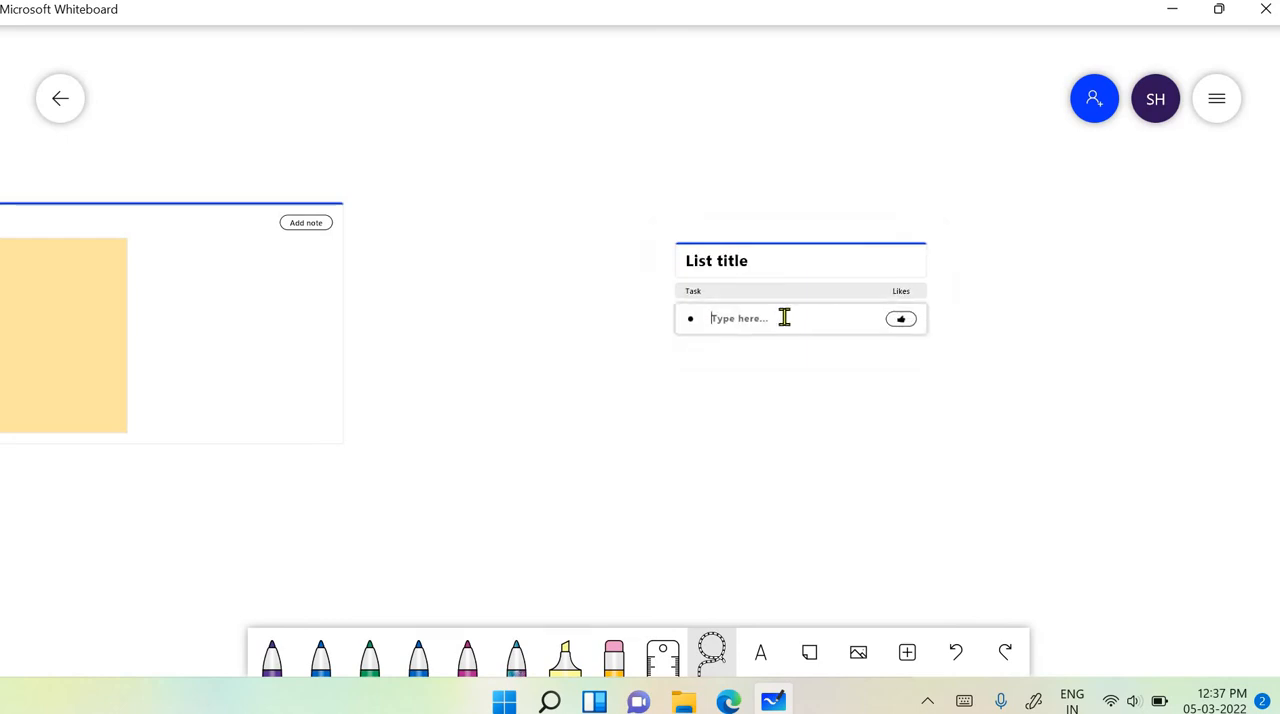
scroll(787, 326, "up", 5)
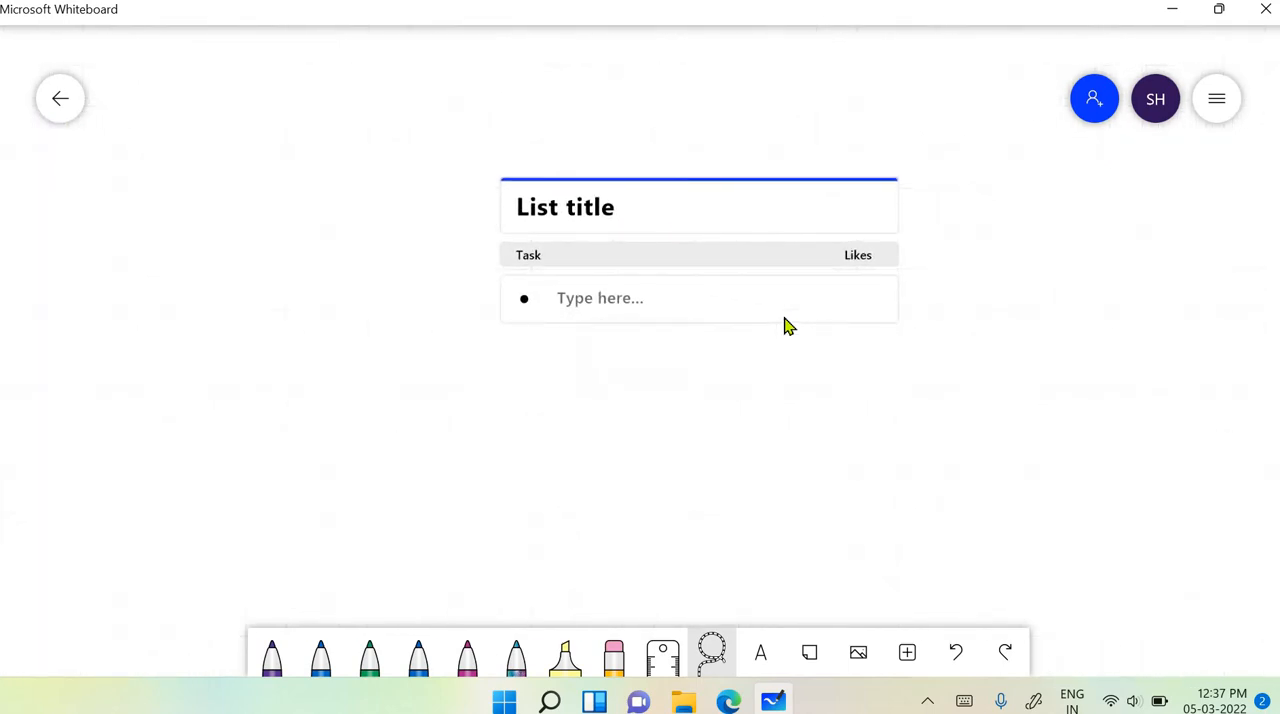
left_click(786, 326)
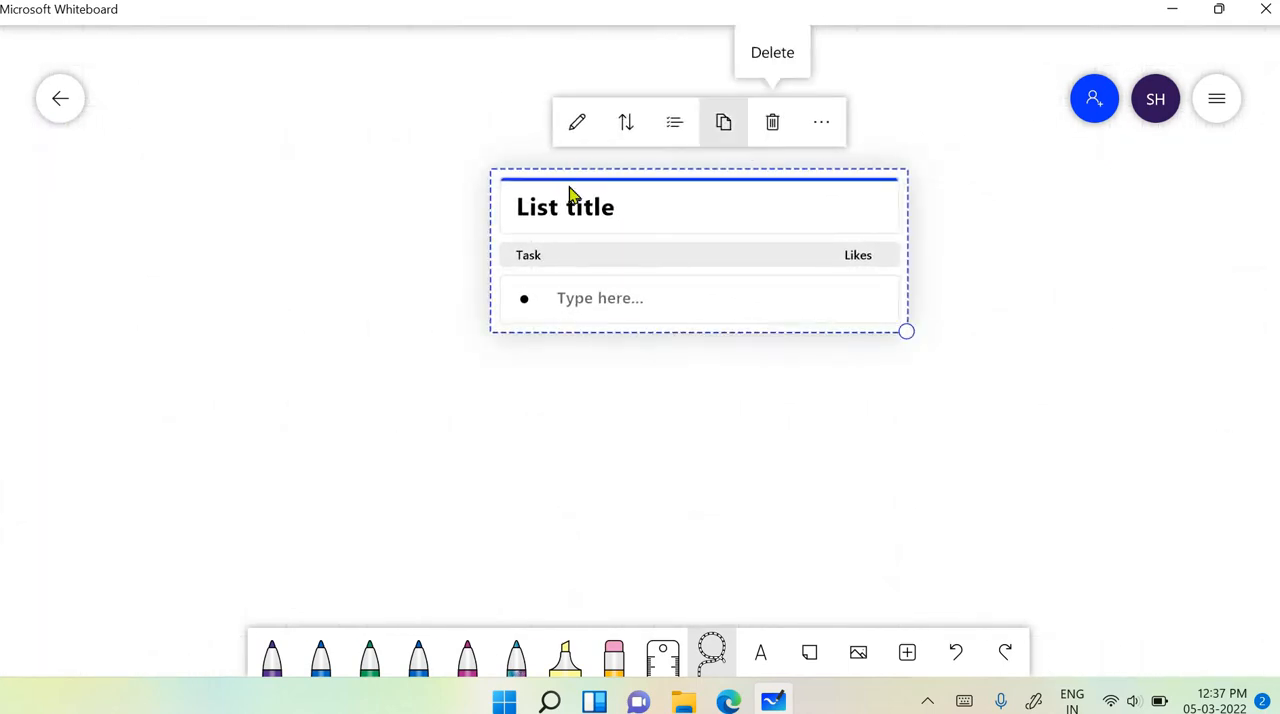
left_click(597, 303)
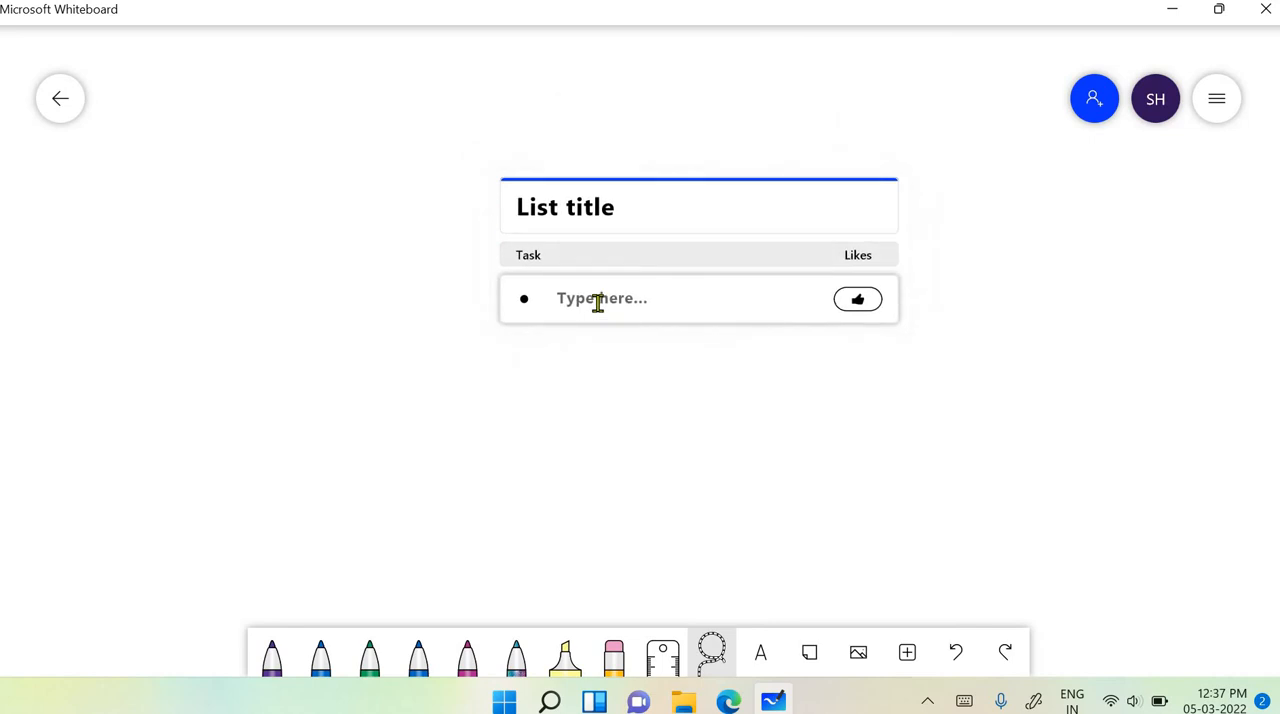
type("list item 1")
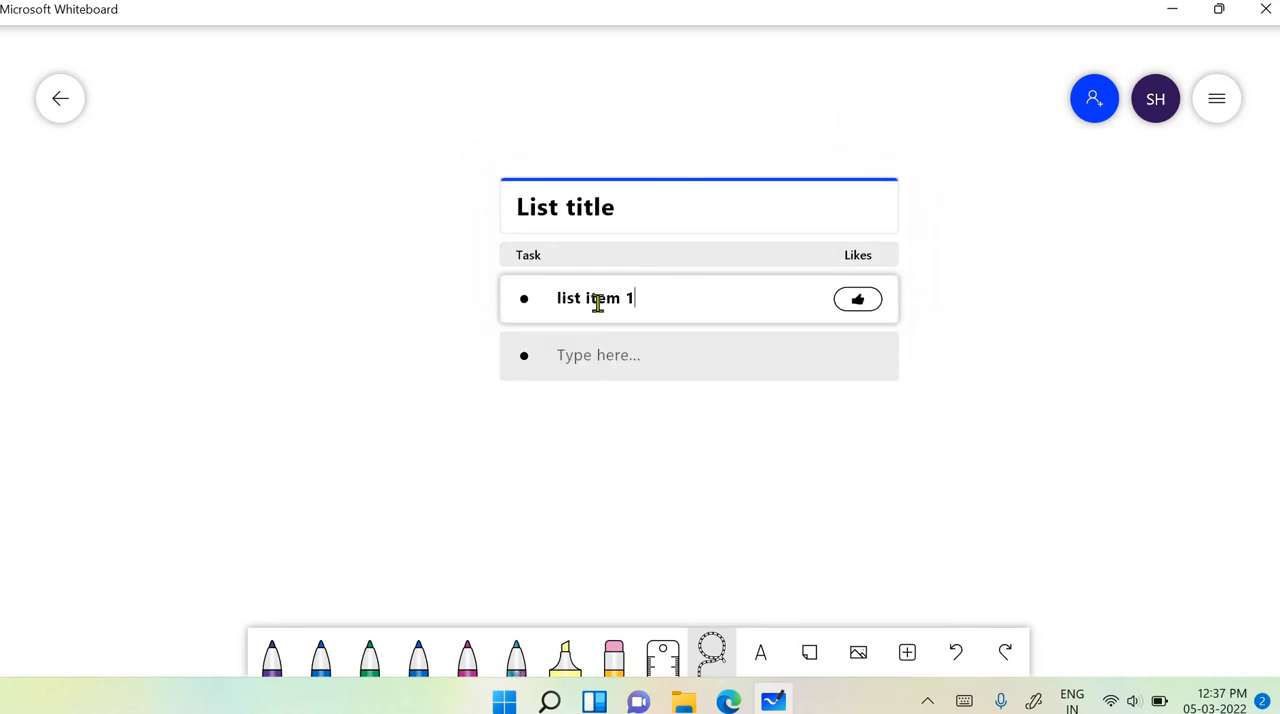
key("Return")
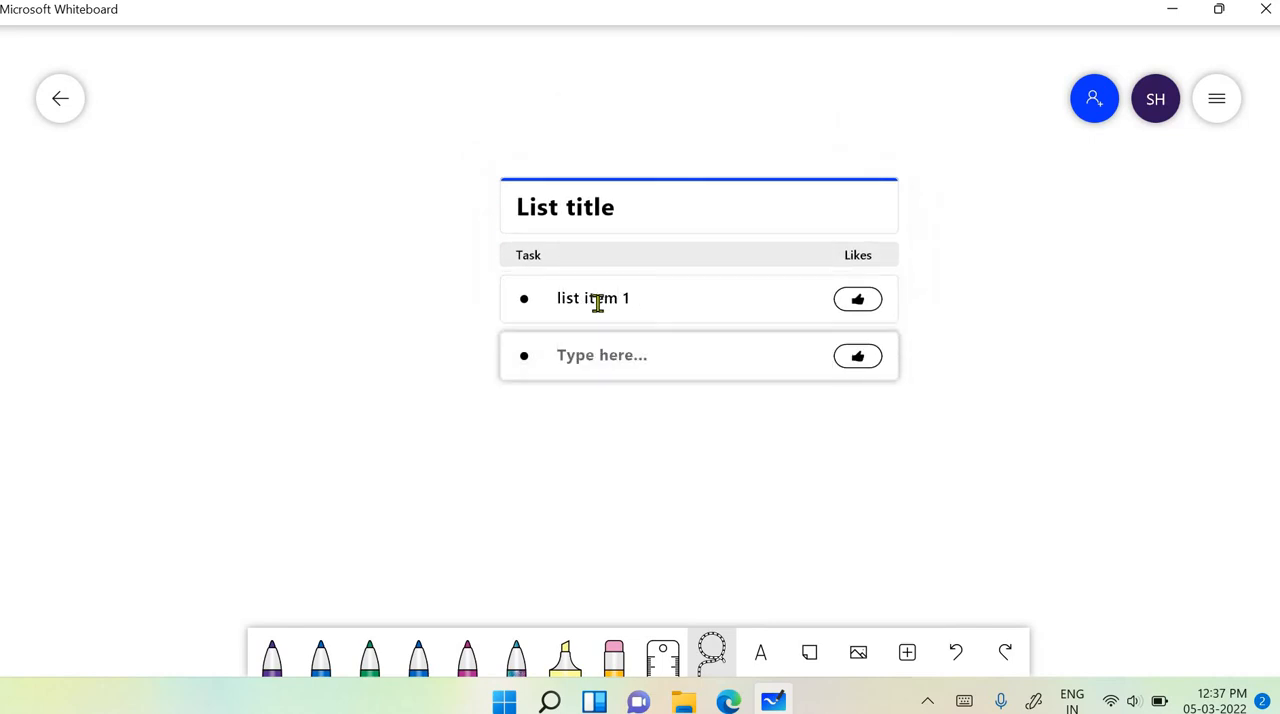
type("list item 2")
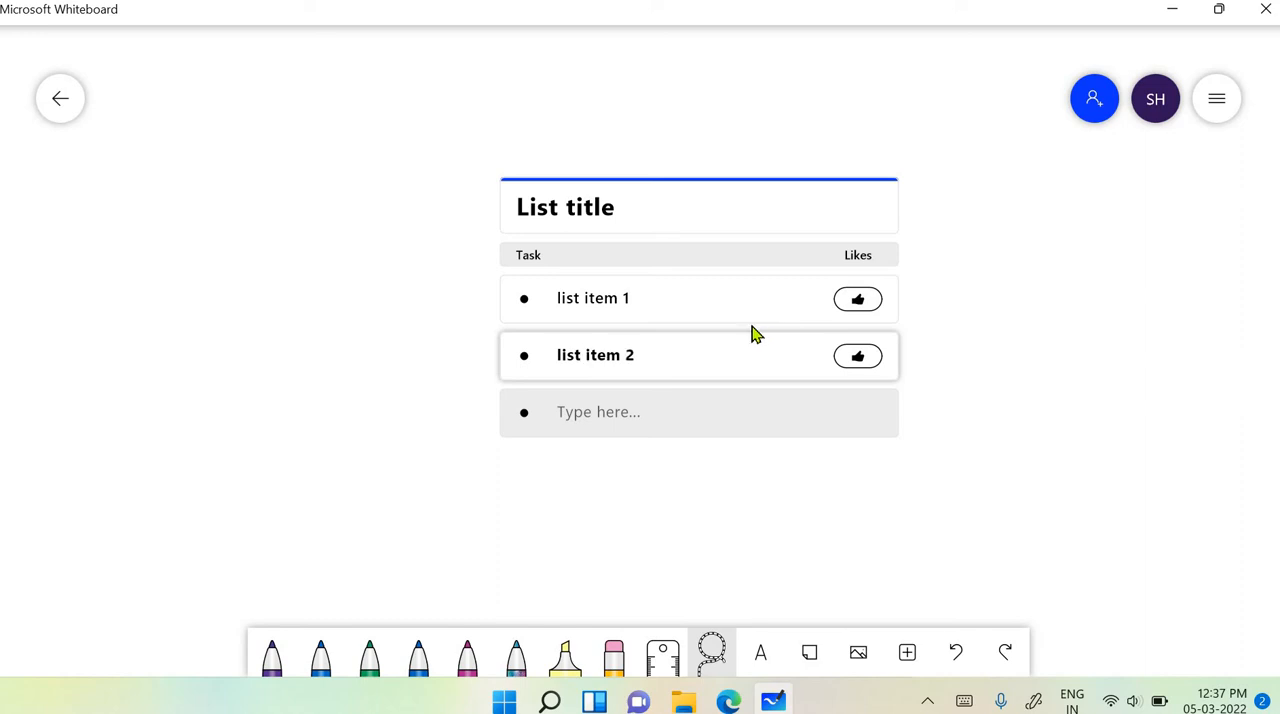
left_click(991, 446)
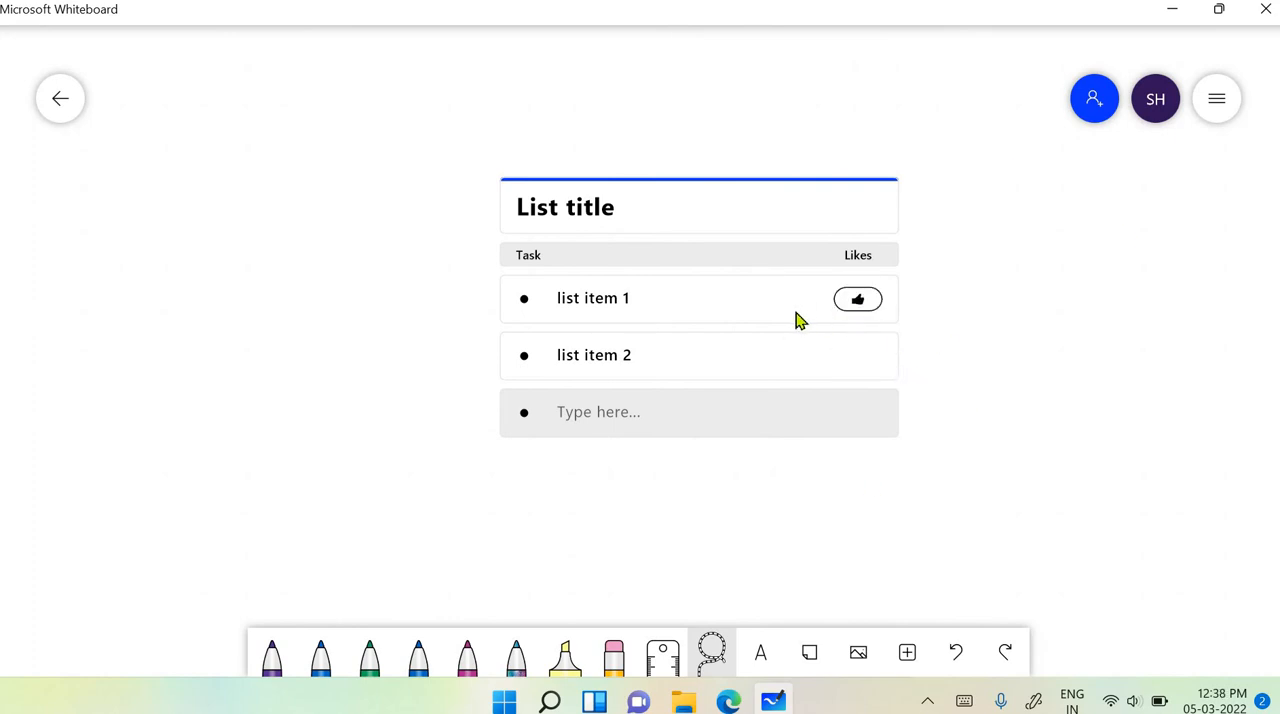
- Like list item 1 and draw a magenta check mark beside each of the two list items
left_click(857, 301)
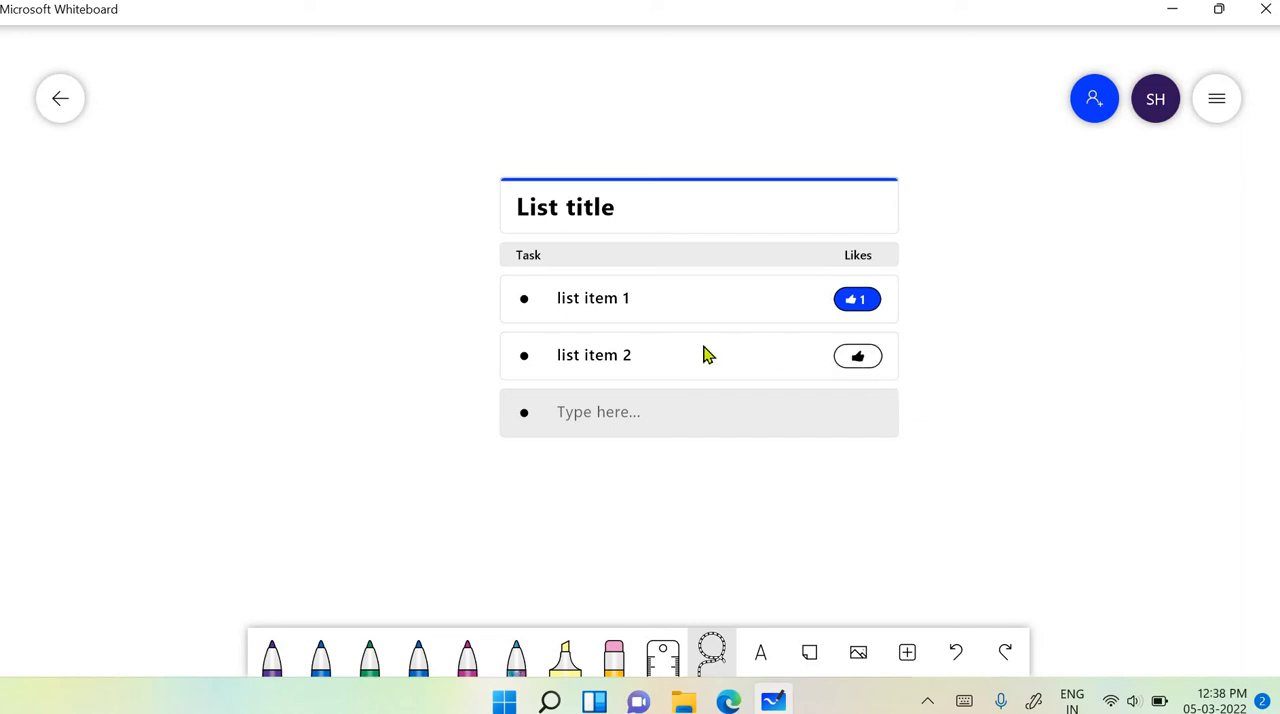
left_click_drag(651, 296, 716, 283)
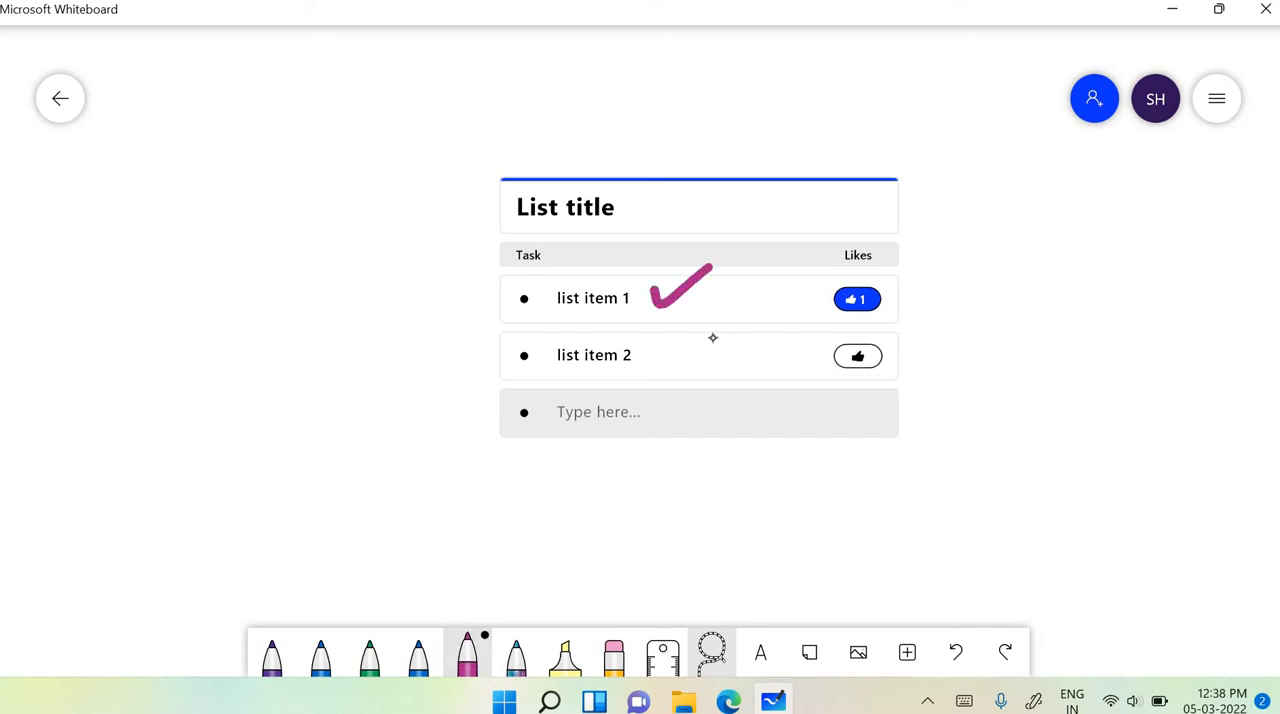
left_click_drag(649, 362, 740, 330)
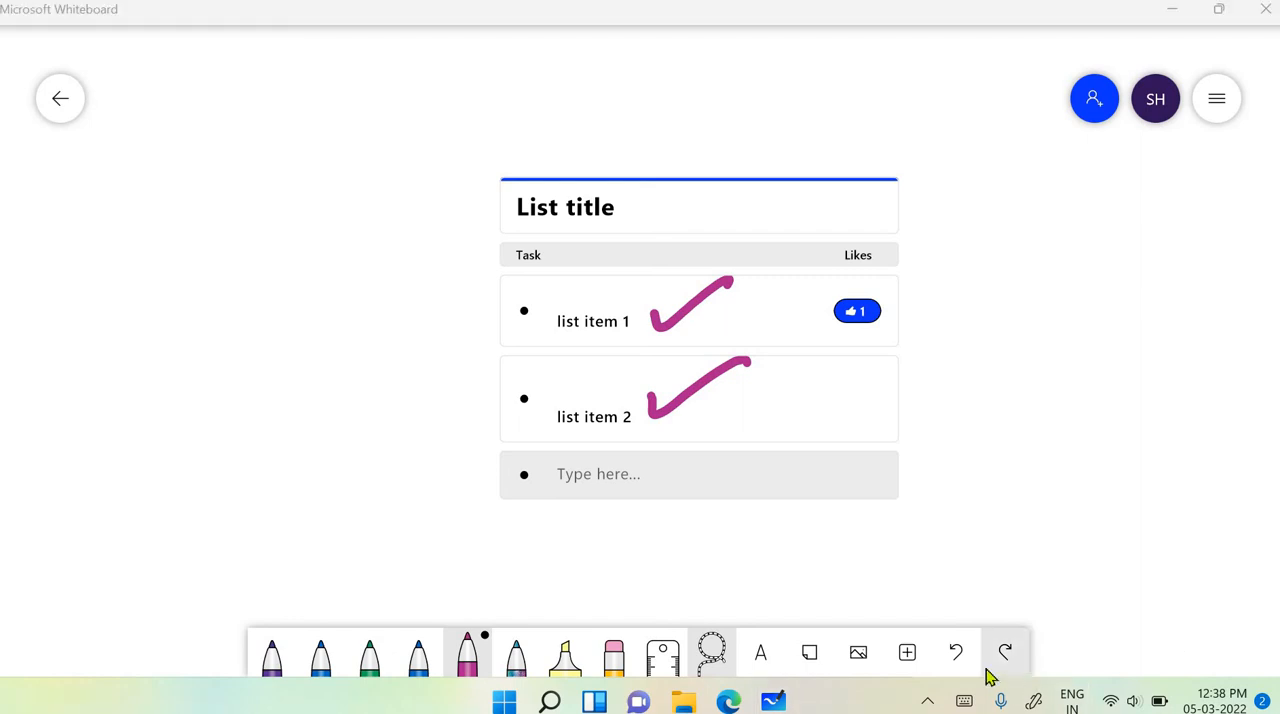
- Insert the page of sample.pdf from the Desktop into the free space beside the list
left_click(903, 656)
left_click(1054, 602)
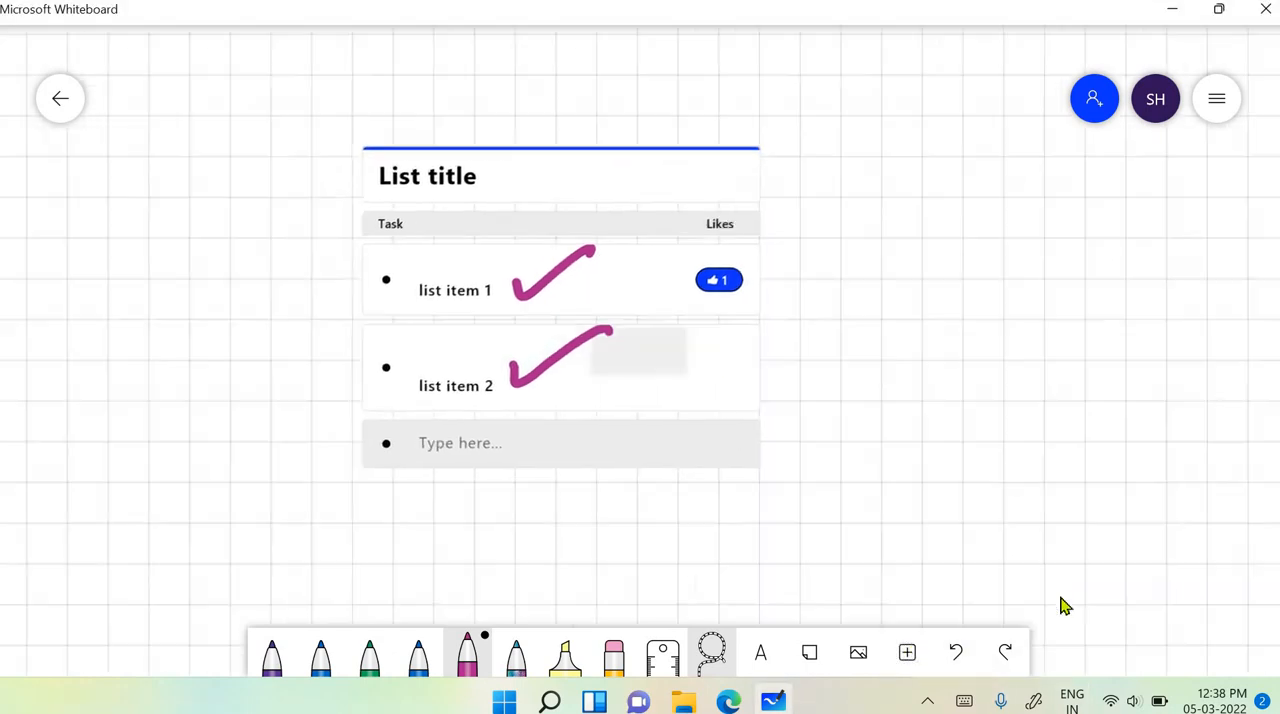
left_click(907, 652)
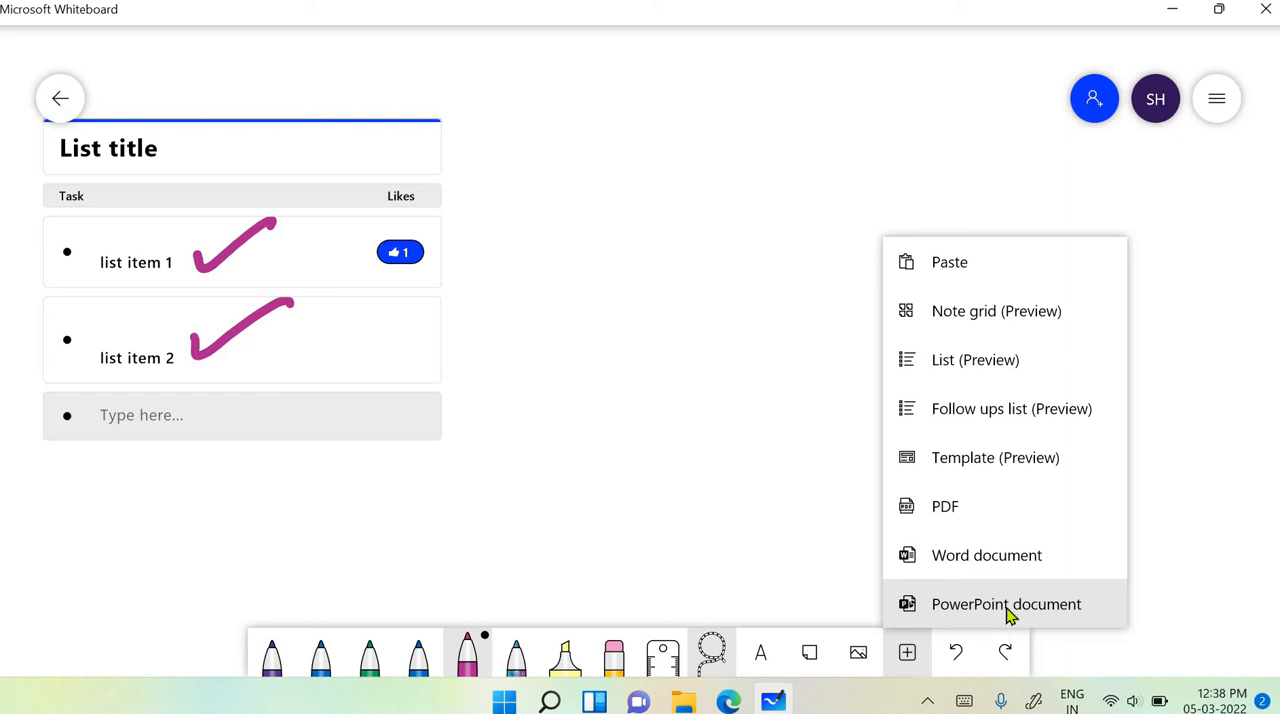
left_click(947, 519)
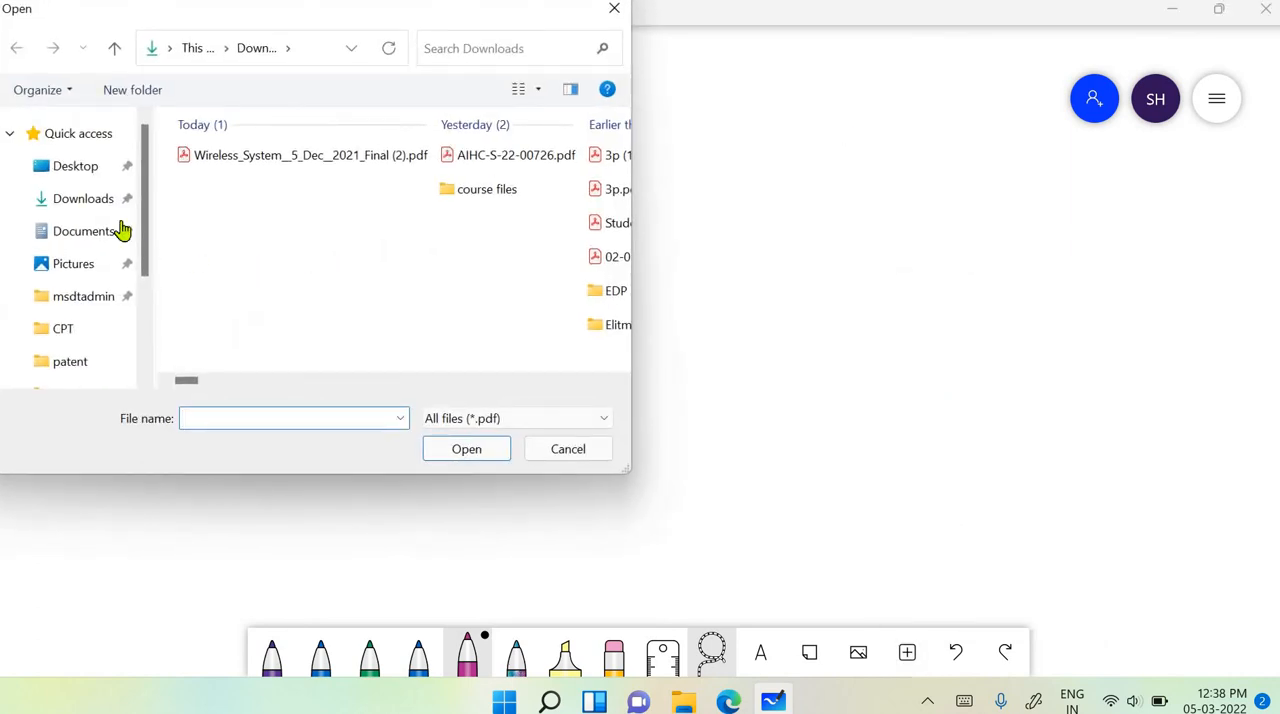
left_click(77, 168)
left_click(340, 175)
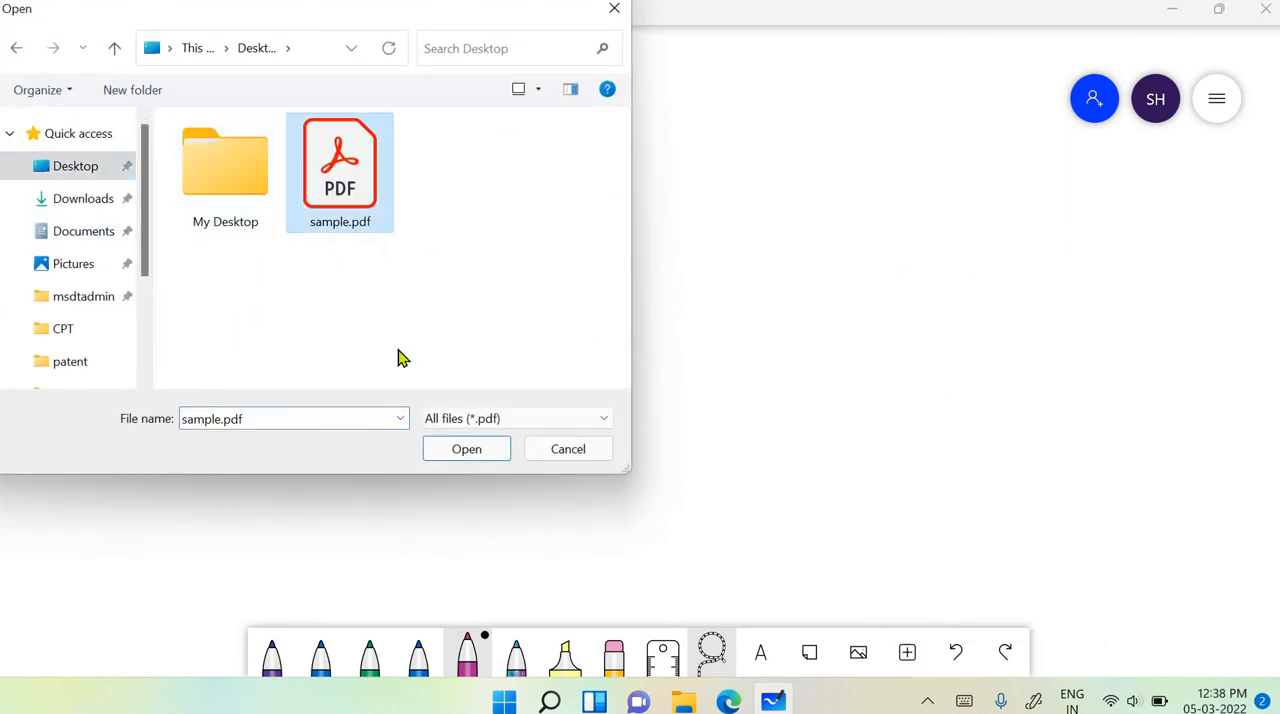
left_click(474, 452)
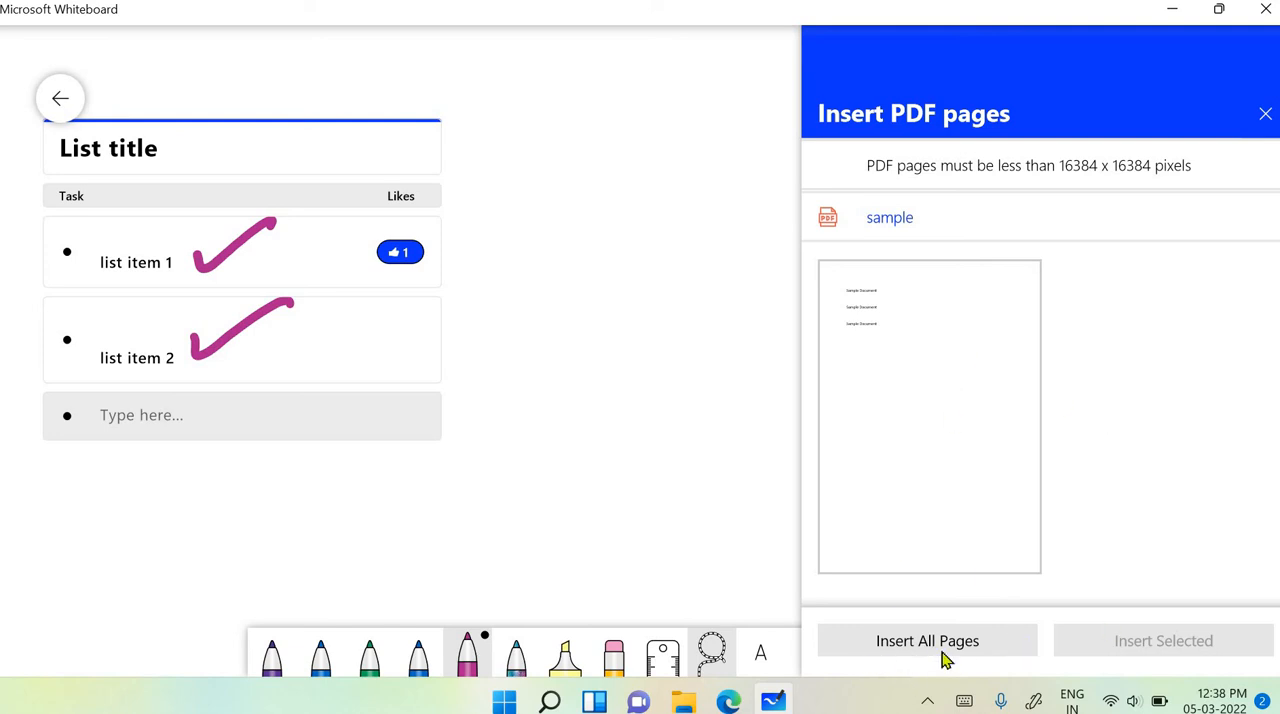
left_click(957, 344)
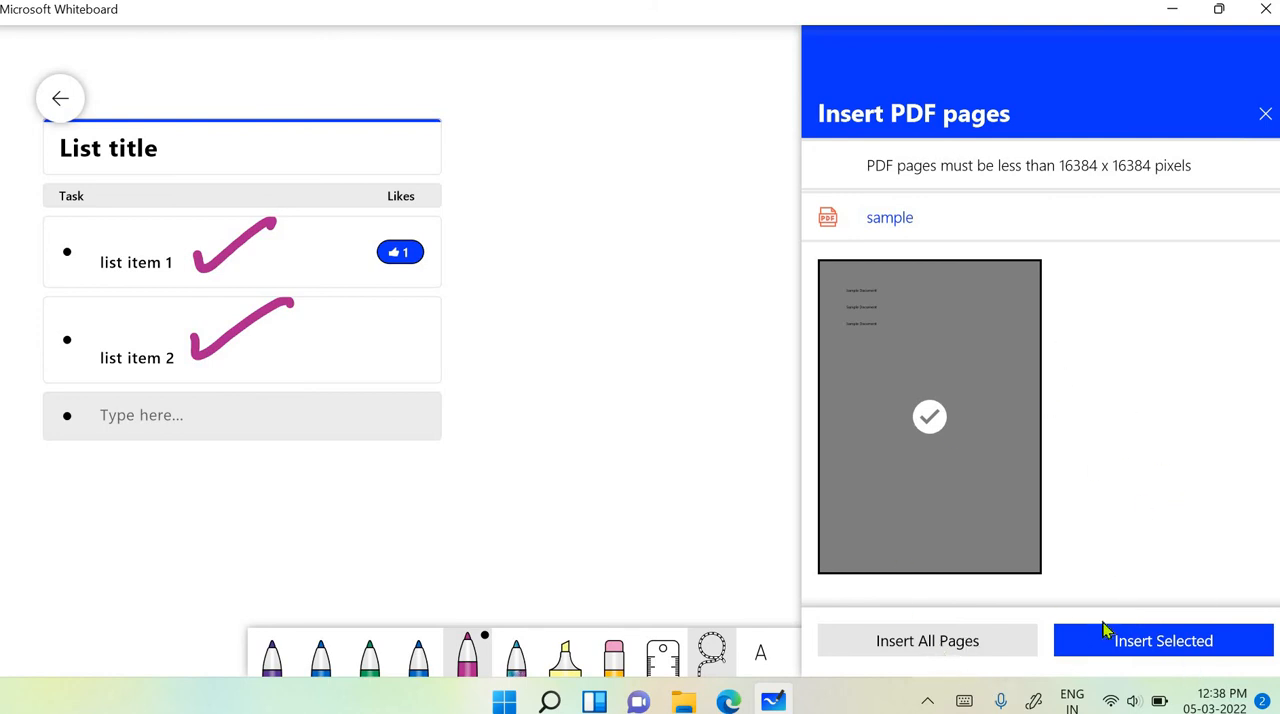
left_click(1145, 641)
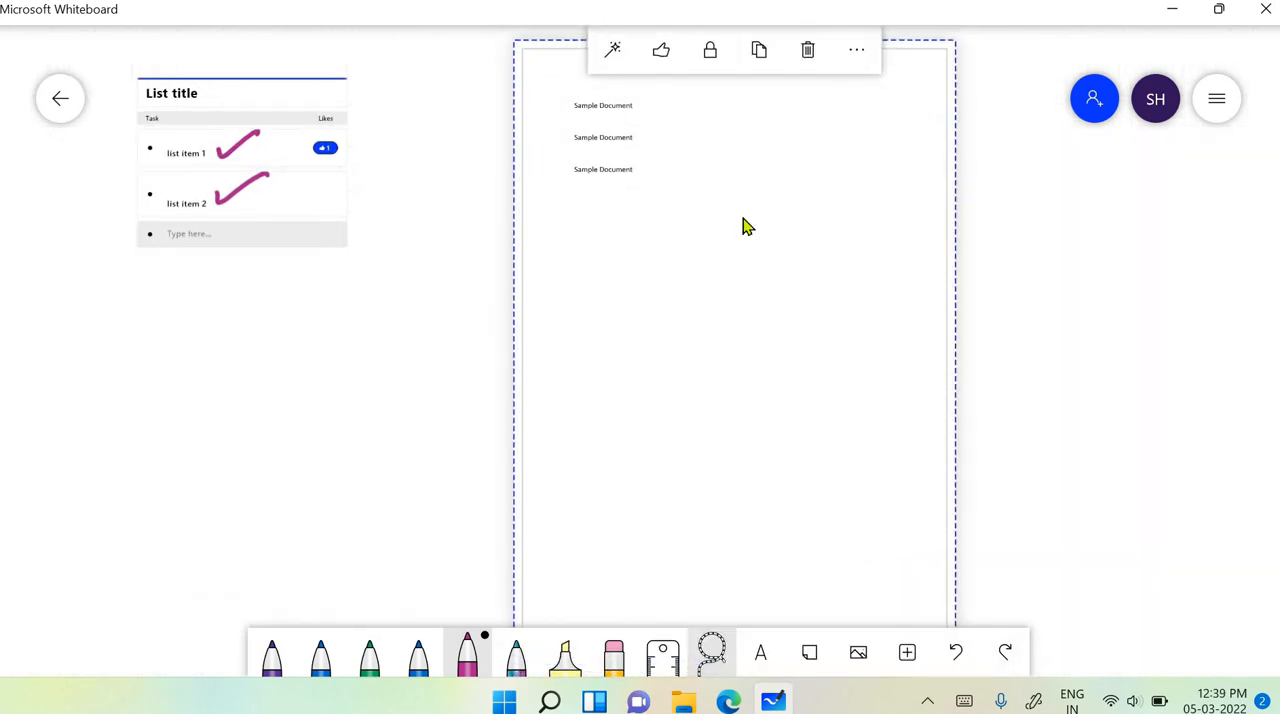
- Shrink the inserted PDF page to a little over half its size and deselect it
scroll(929, 266, "down", 3)
scroll(614, 226, "down", 1)
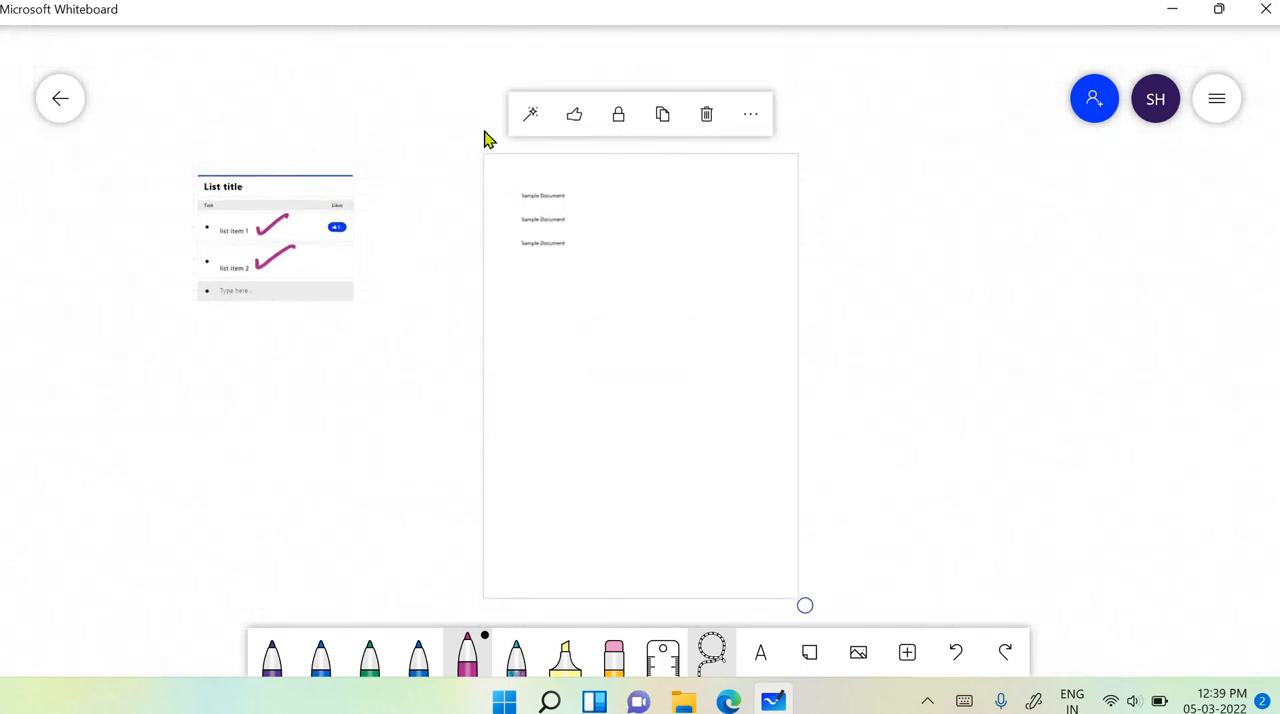
scroll(480, 158, "up", 1)
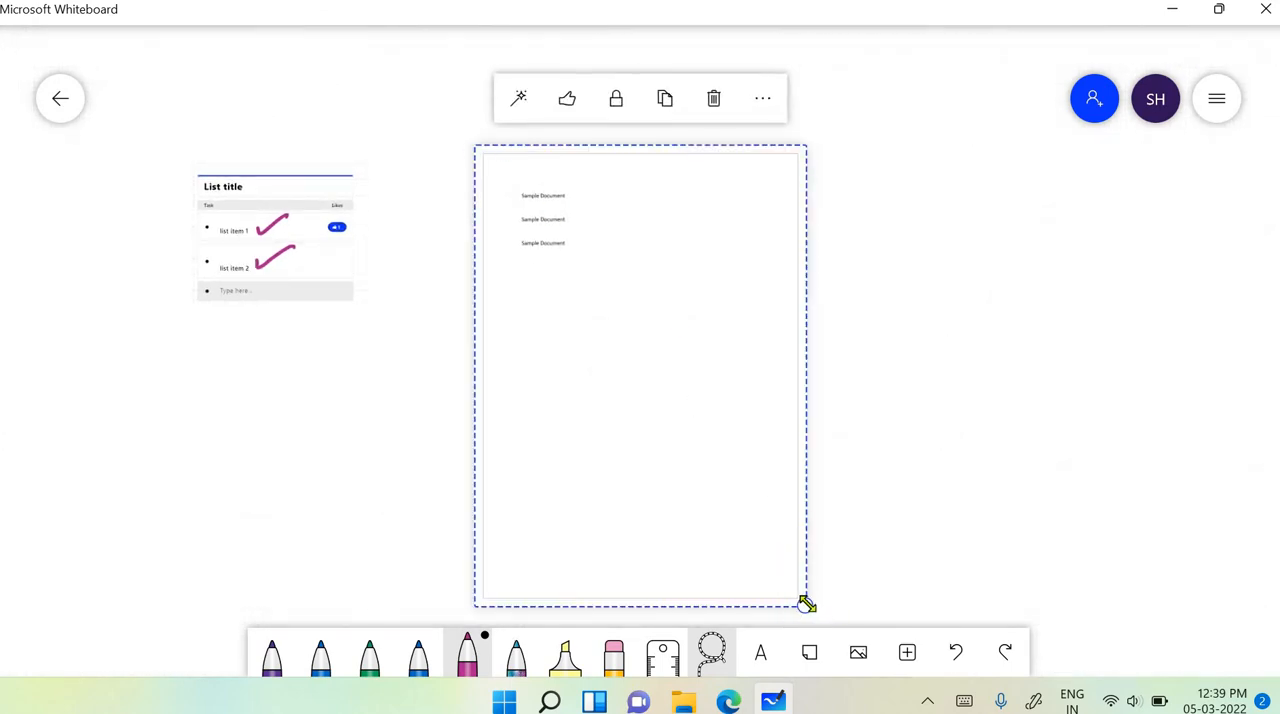
left_click_drag(806, 604, 737, 508)
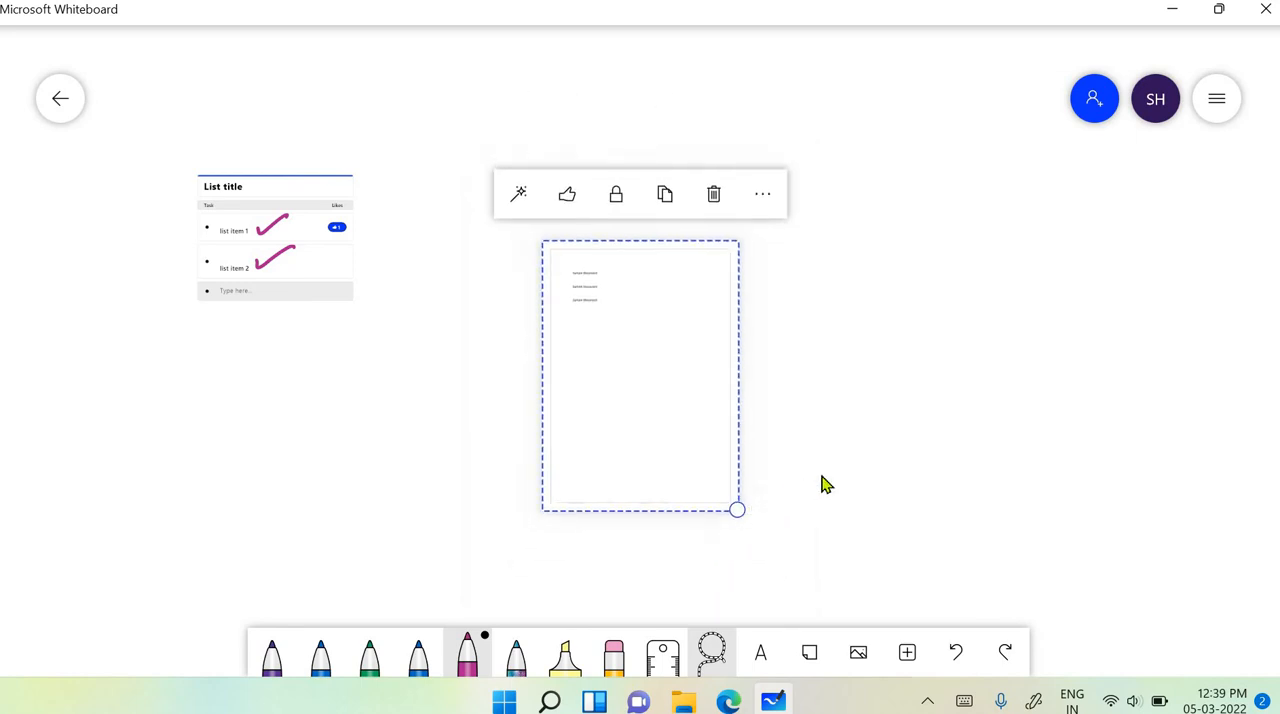
left_click(911, 476)
- Underline the three "Sample Document" lines on the PDF page in magenta and draw a check mark beside each
scroll(911, 476, "up", 5)
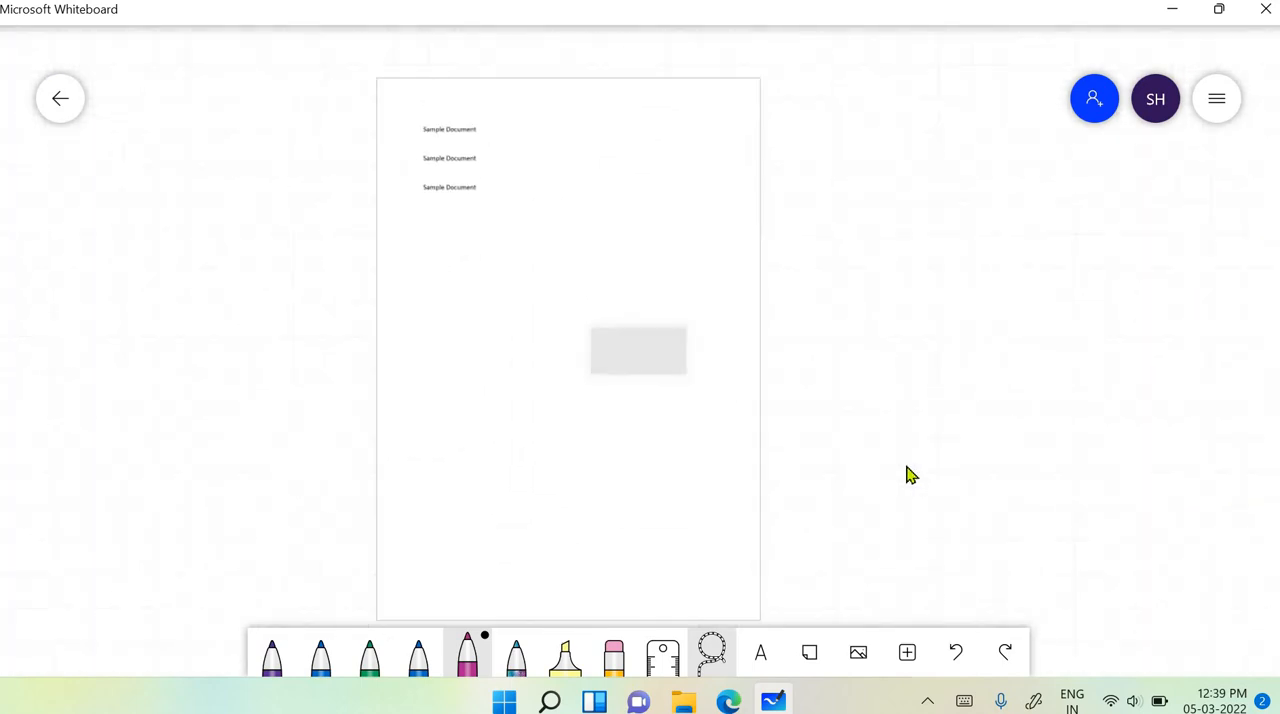
scroll(911, 476, "up", 5)
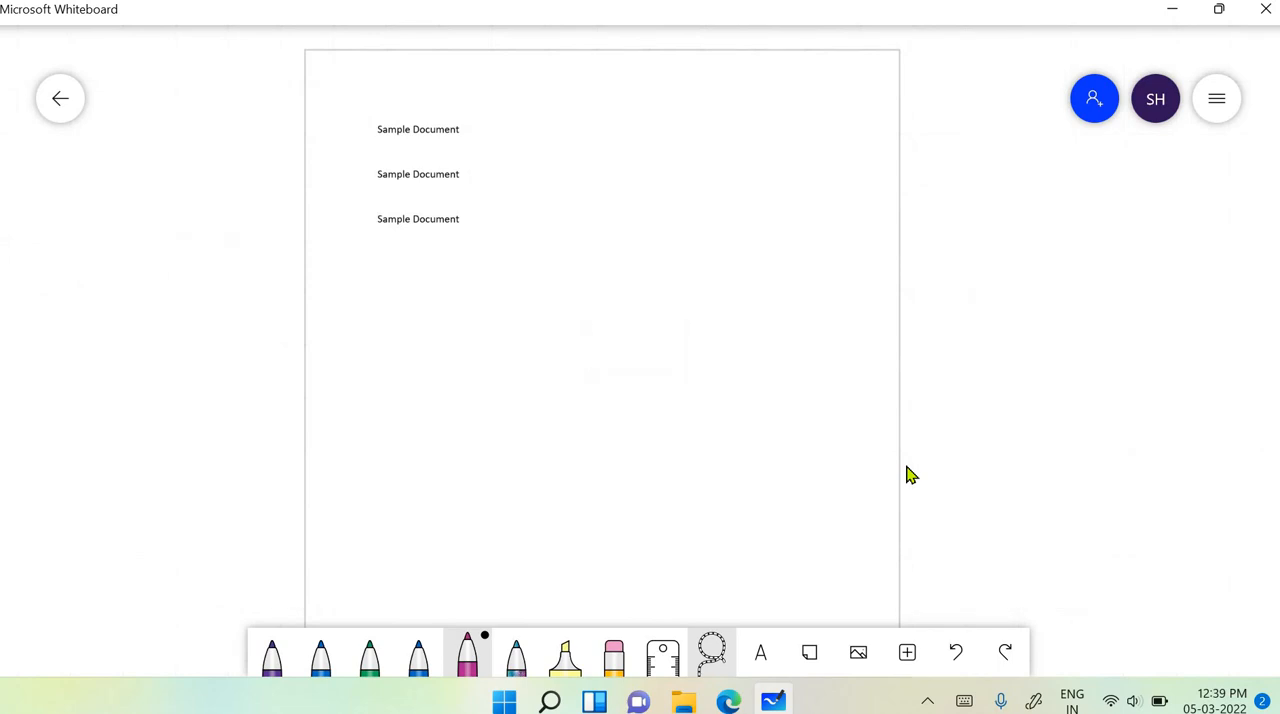
left_click_drag(352, 133, 512, 155)
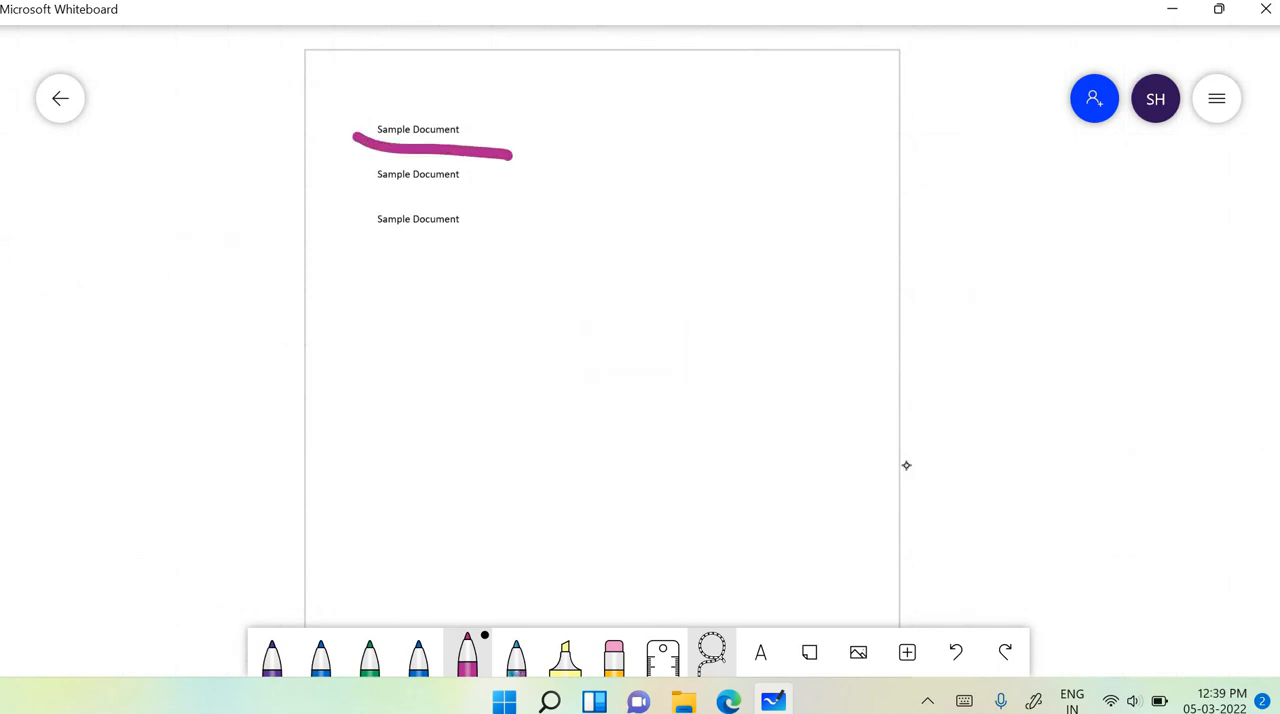
left_click_drag(367, 191, 508, 190)
left_click_drag(366, 244, 548, 240)
left_click_drag(519, 134, 606, 110)
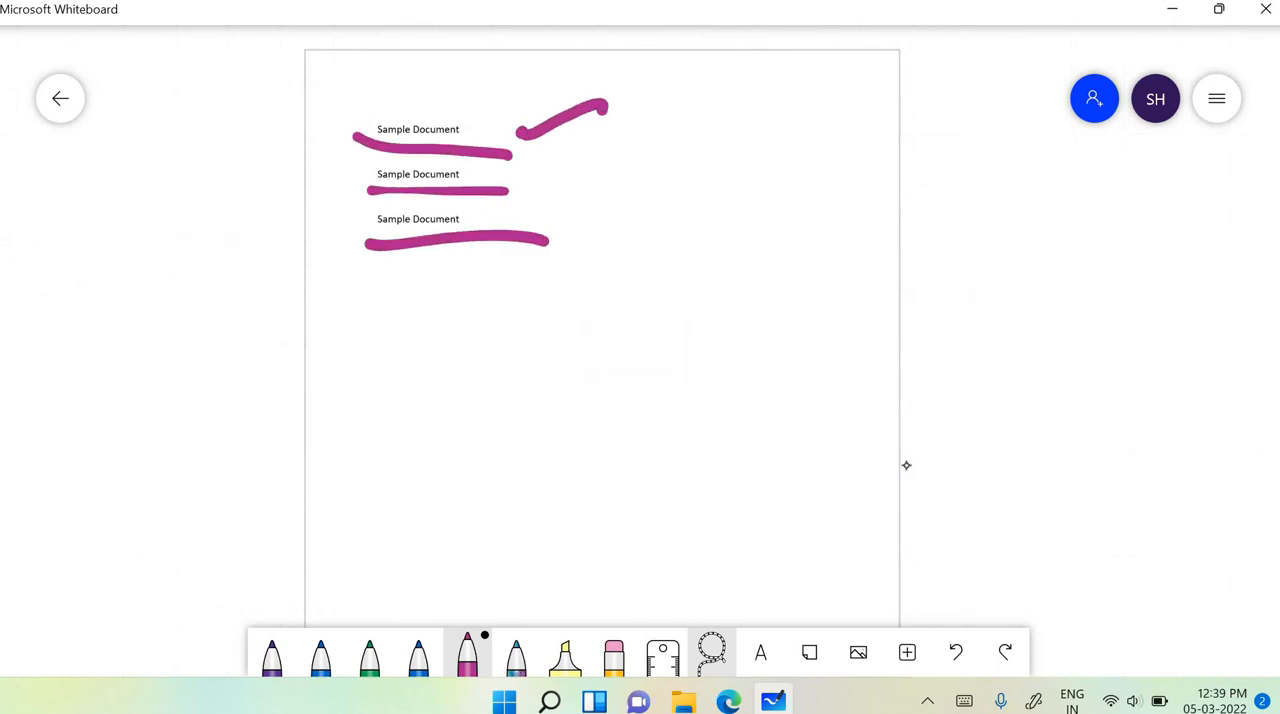
left_click_drag(544, 197, 605, 178)
left_click_drag(552, 258, 628, 220)
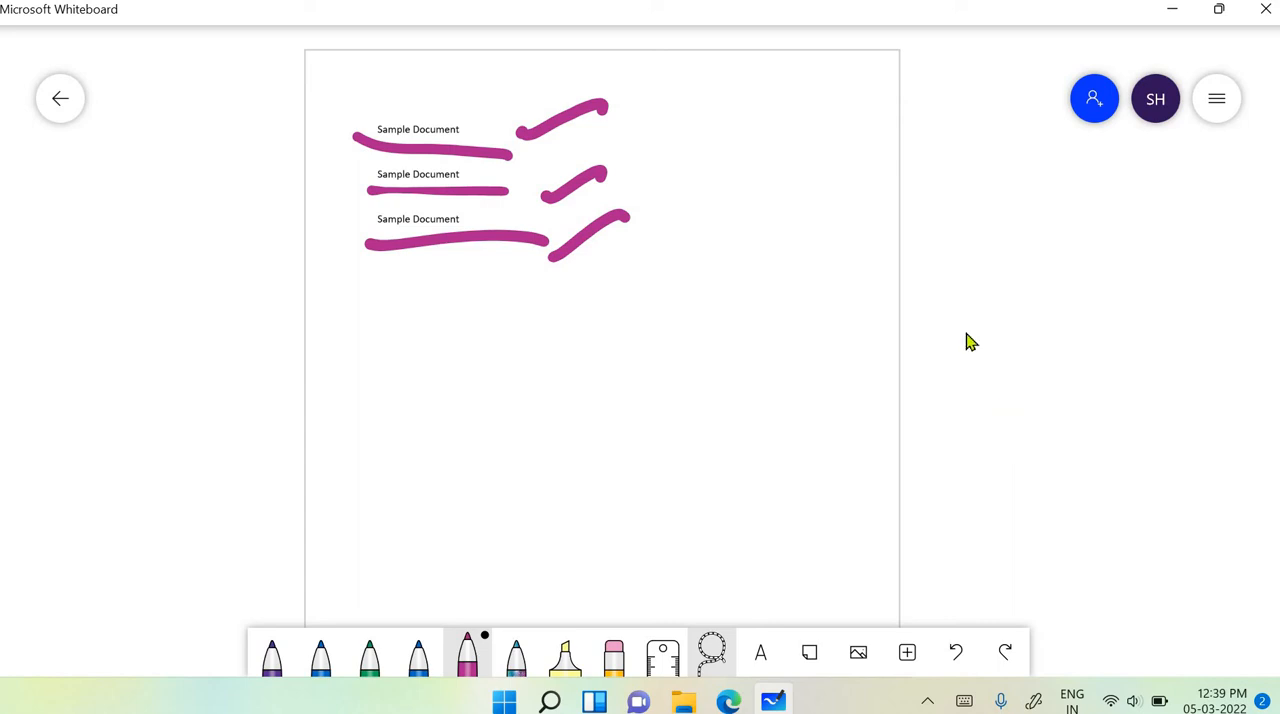
left_click(956, 651)
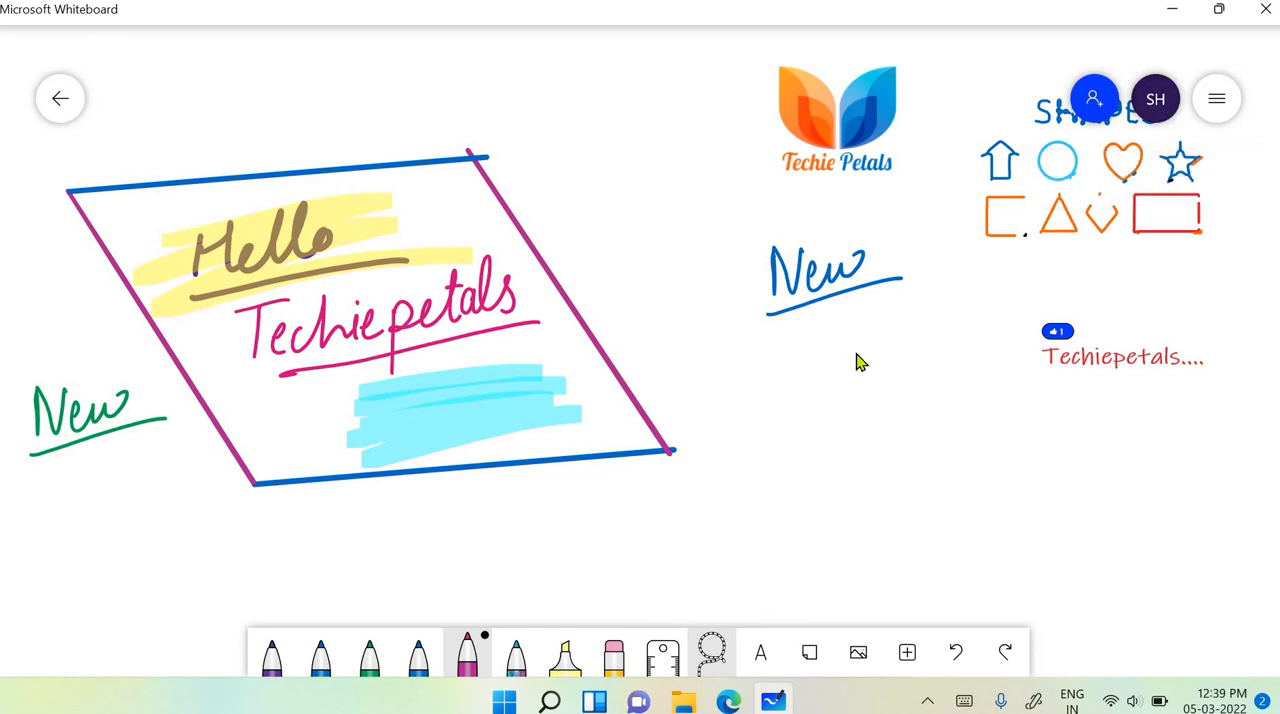
- Turn on the web sharing link for this whiteboard and return to the canvas
left_click(1092, 104)
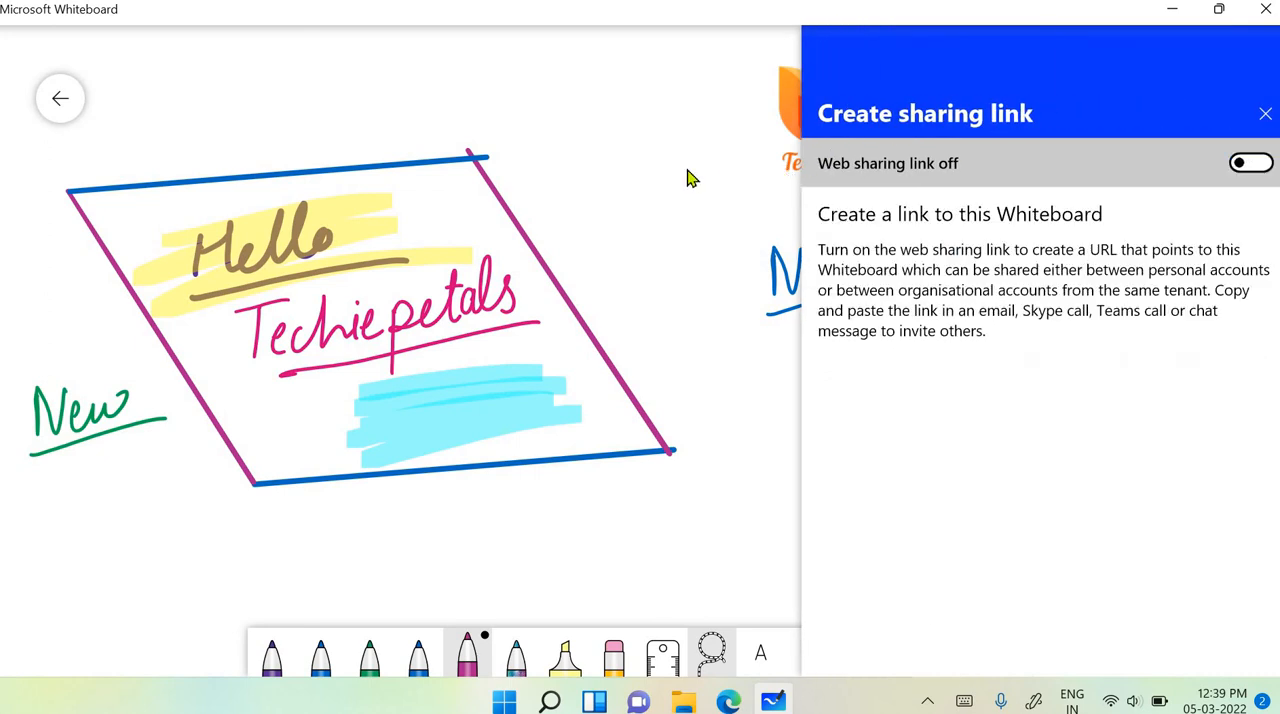
left_click(688, 171)
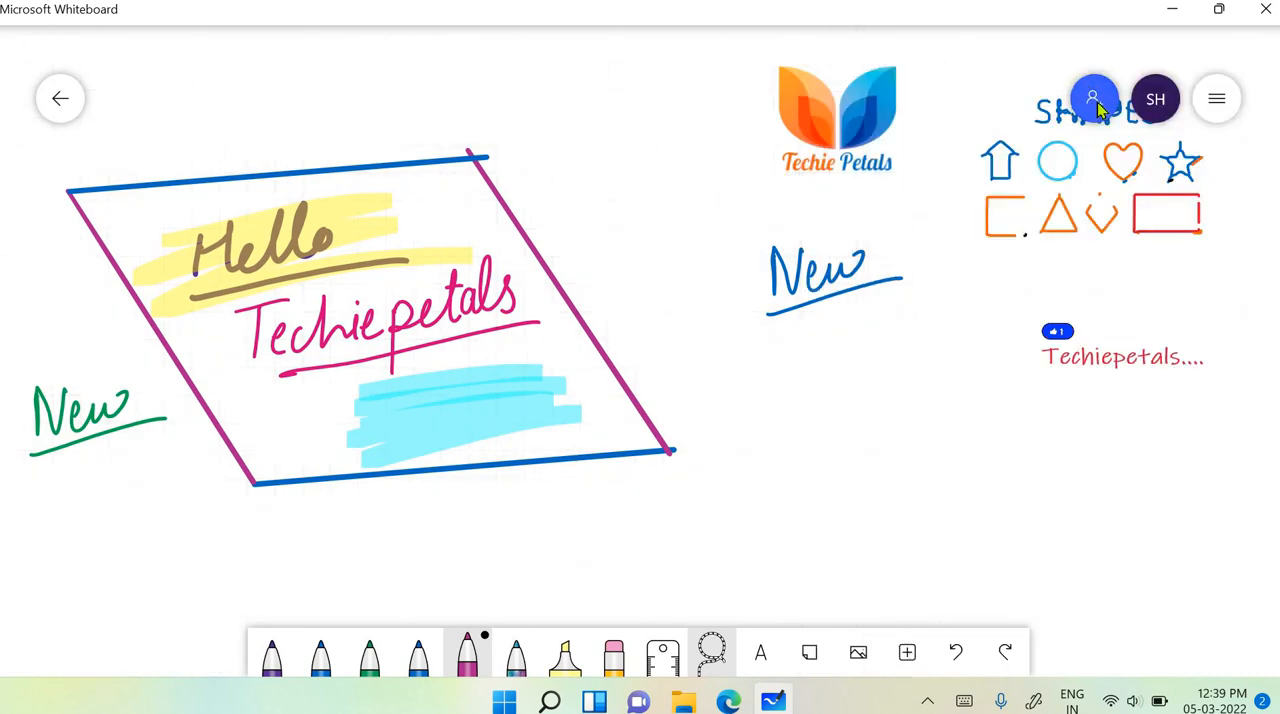
left_click(1097, 102)
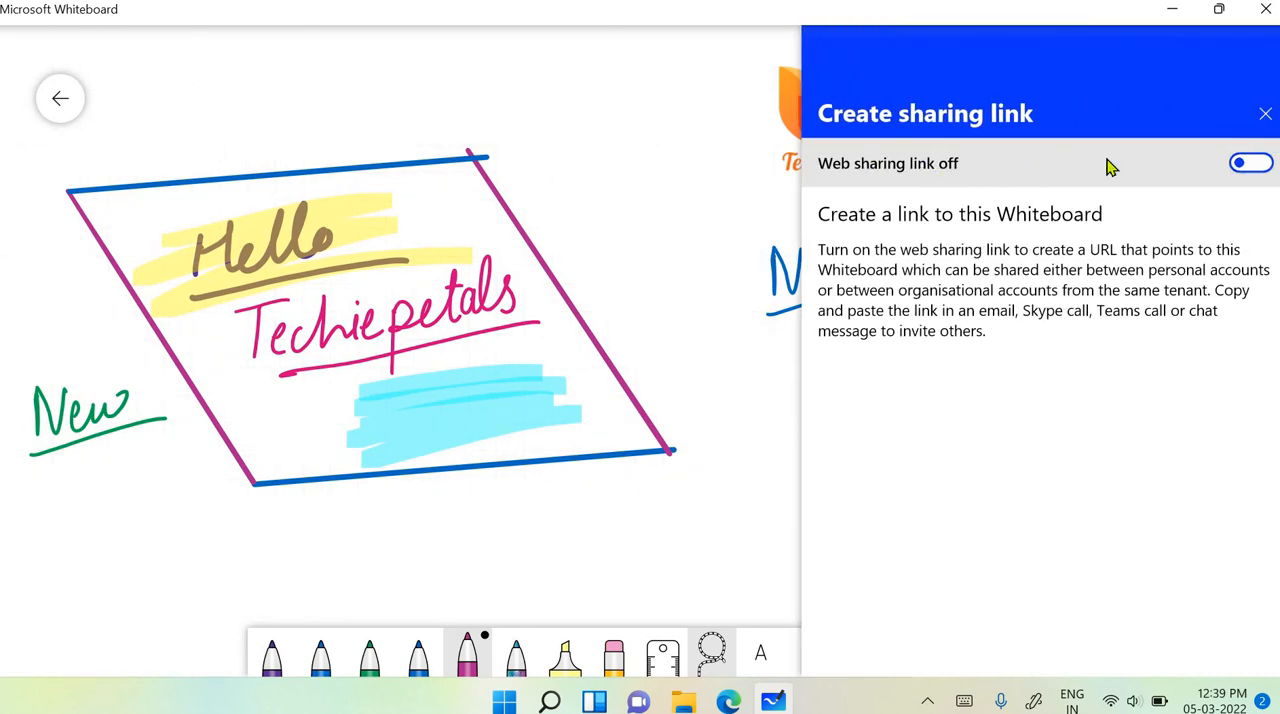
left_click(1257, 168)
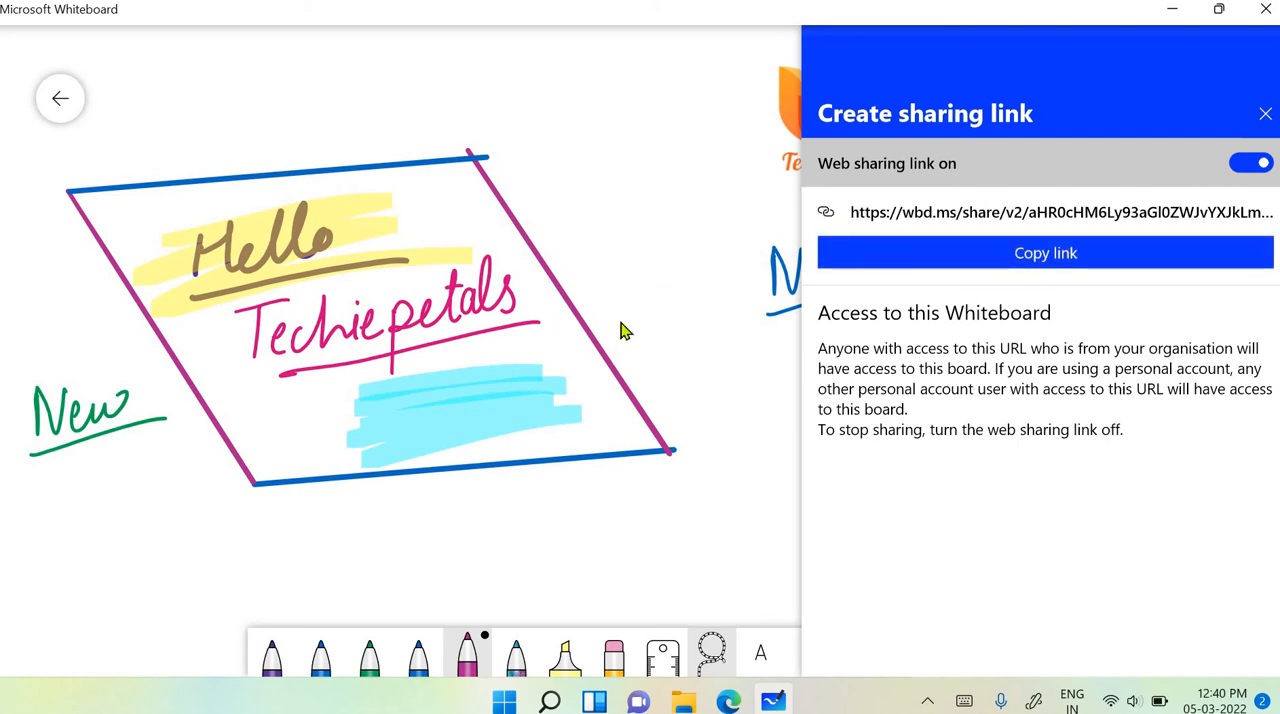
left_click(704, 298)
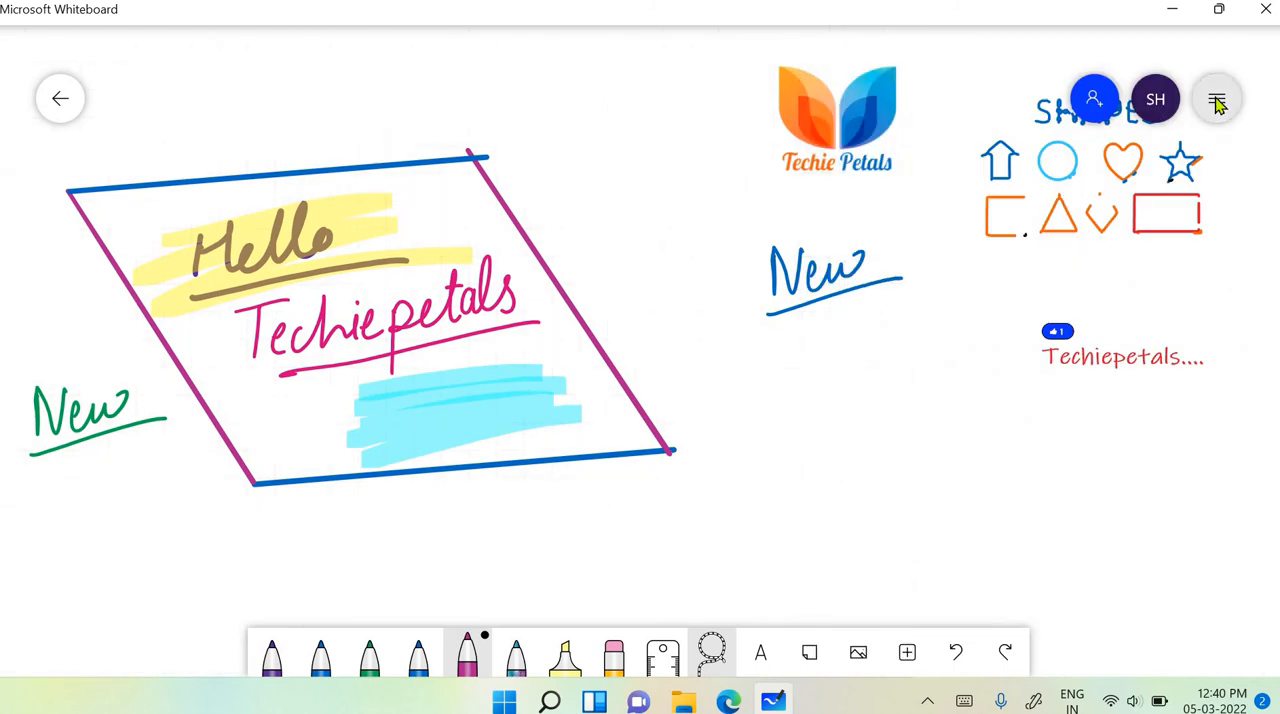
- Turn off the Active pen option in the whiteboard settings
scroll(1219, 106, "right", 3)
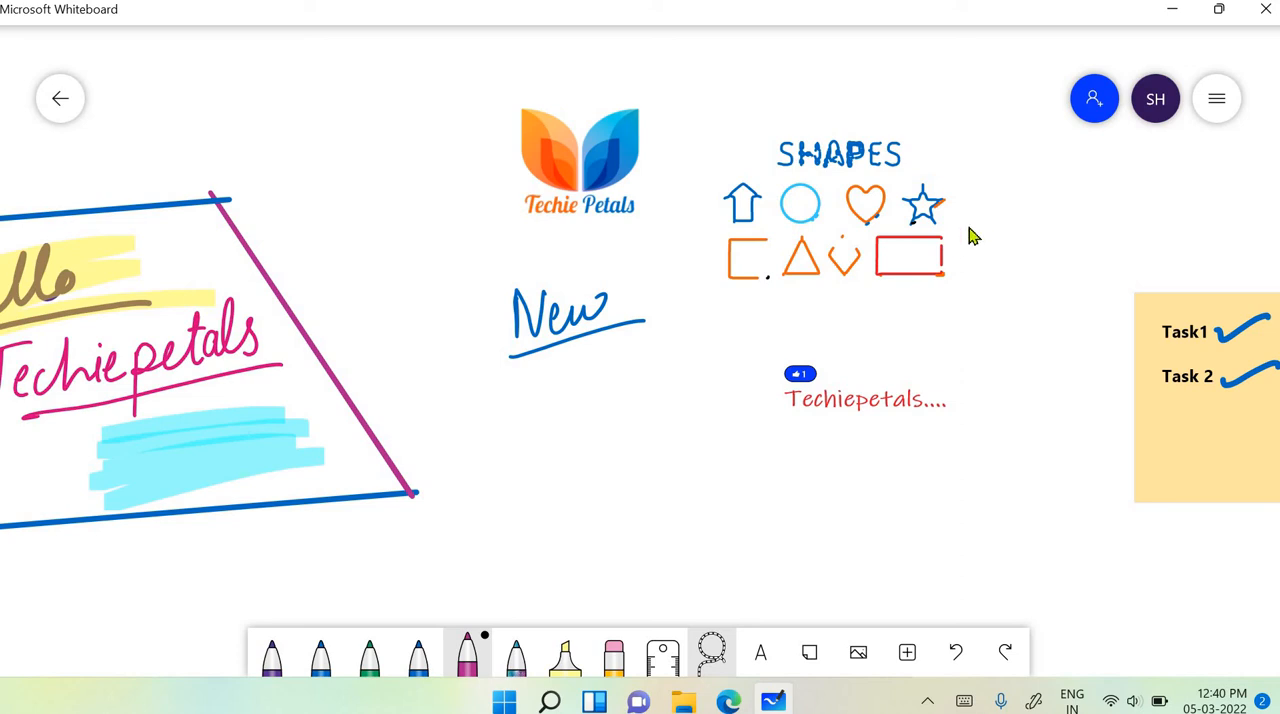
left_click(1215, 104)
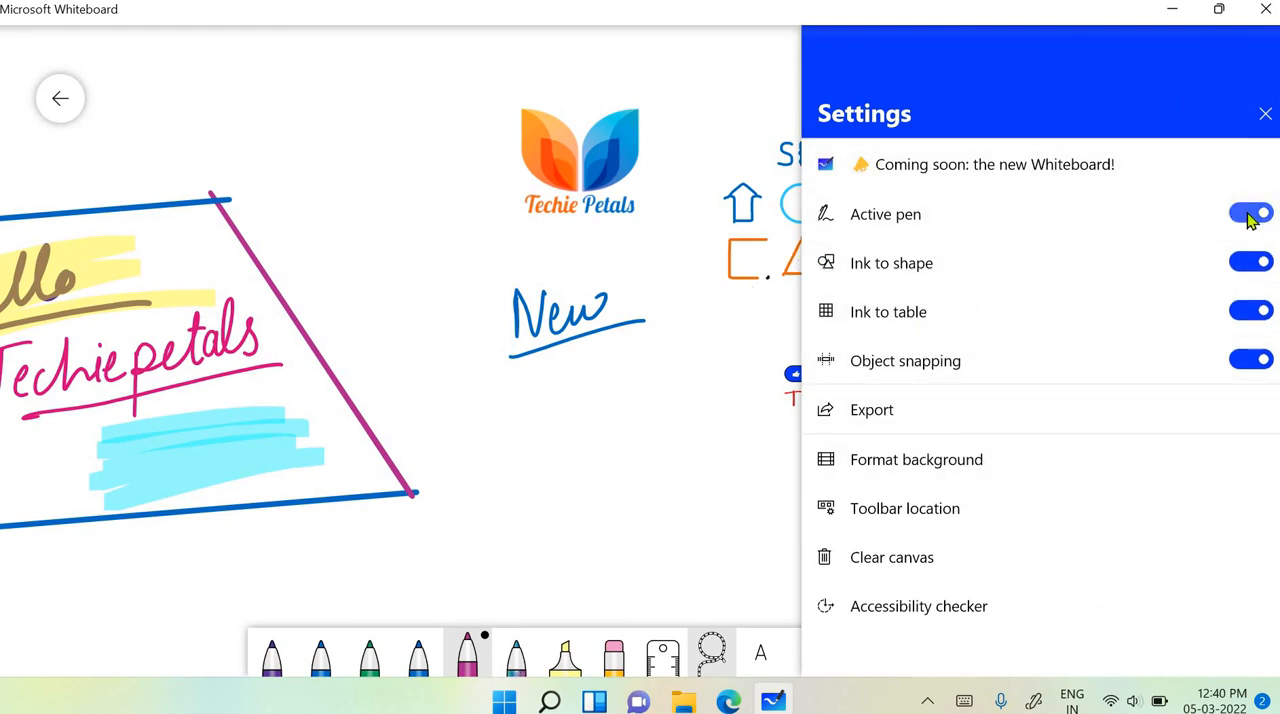
left_click(1250, 216)
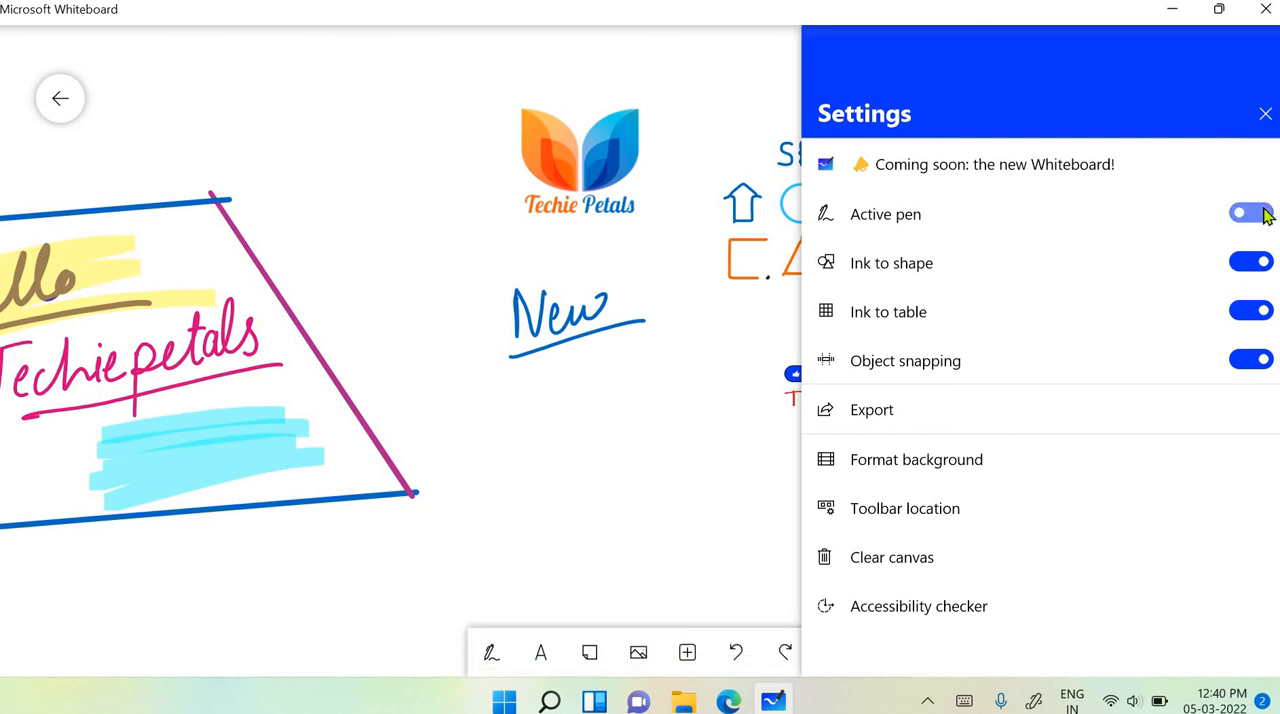
- Turn the Active pen option back on in the whiteboard settings
left_click(1262, 215)
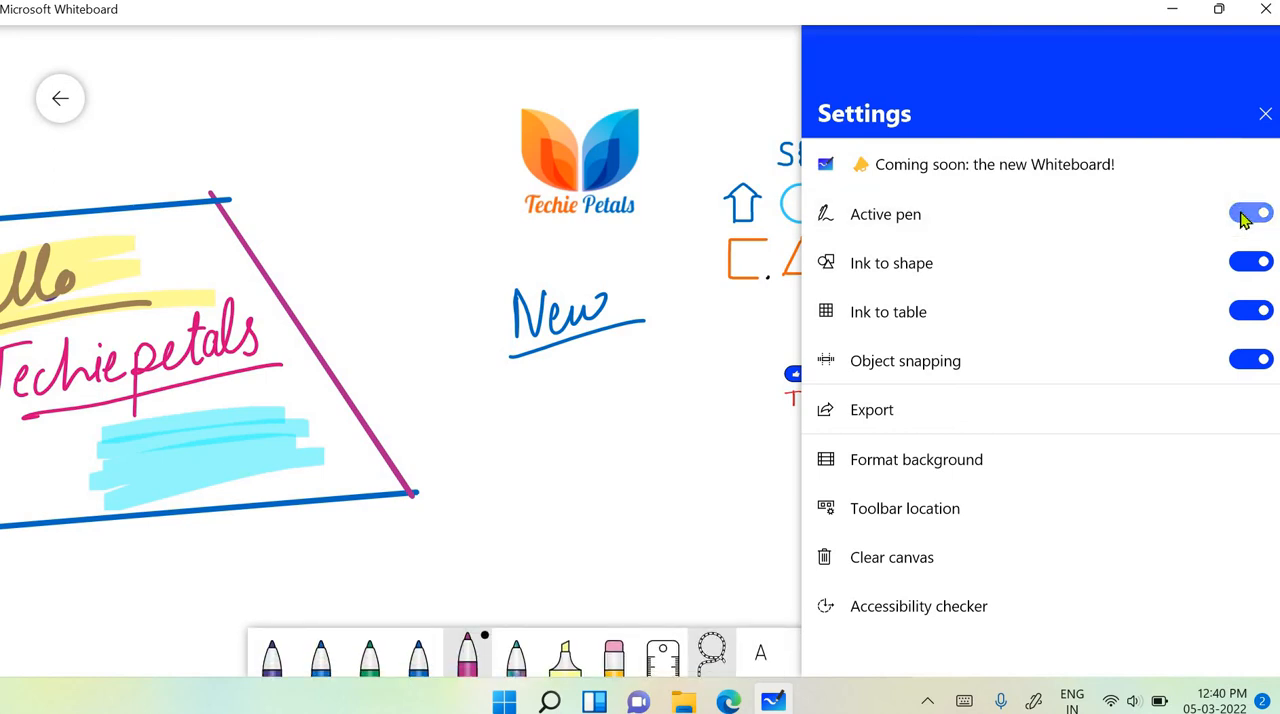
left_click(1250, 218)
left_click(1258, 216)
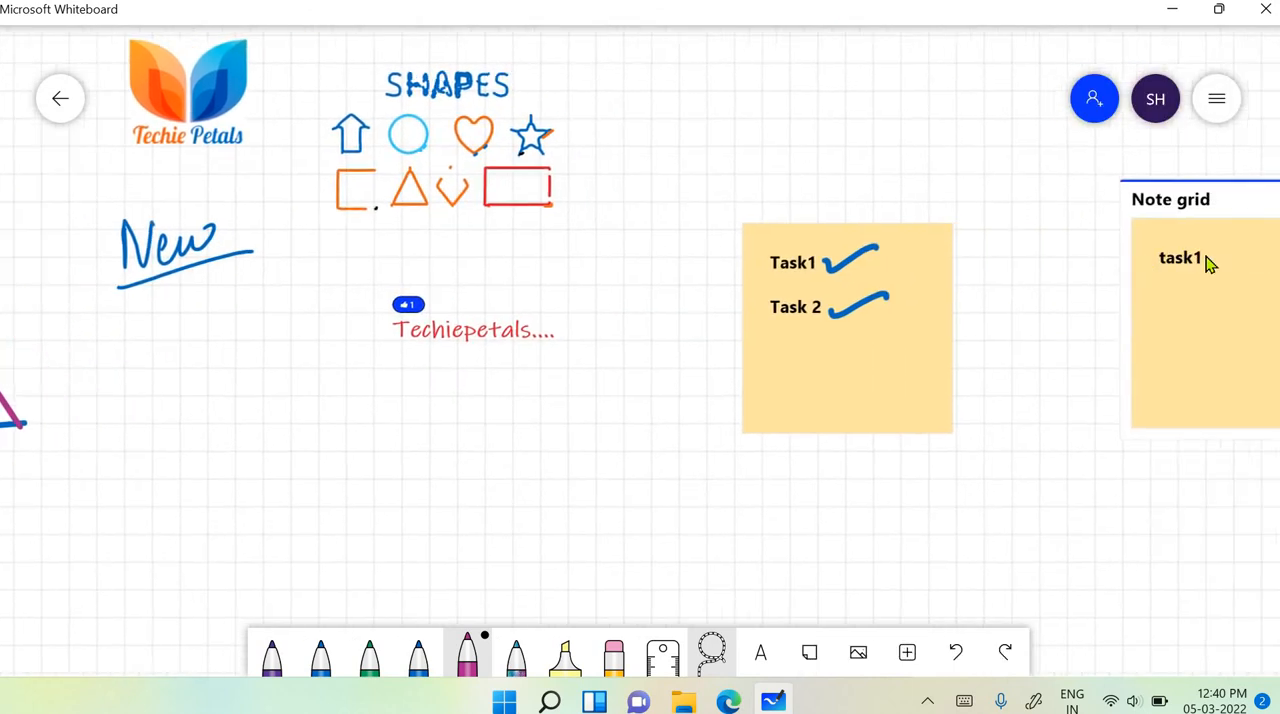
- Draw a blue square, circle and parallelogram with the pen on the empty canvas beside the PDF page
scroll(1206, 256, "right", 3)
scroll(1074, 272, "right", 11)
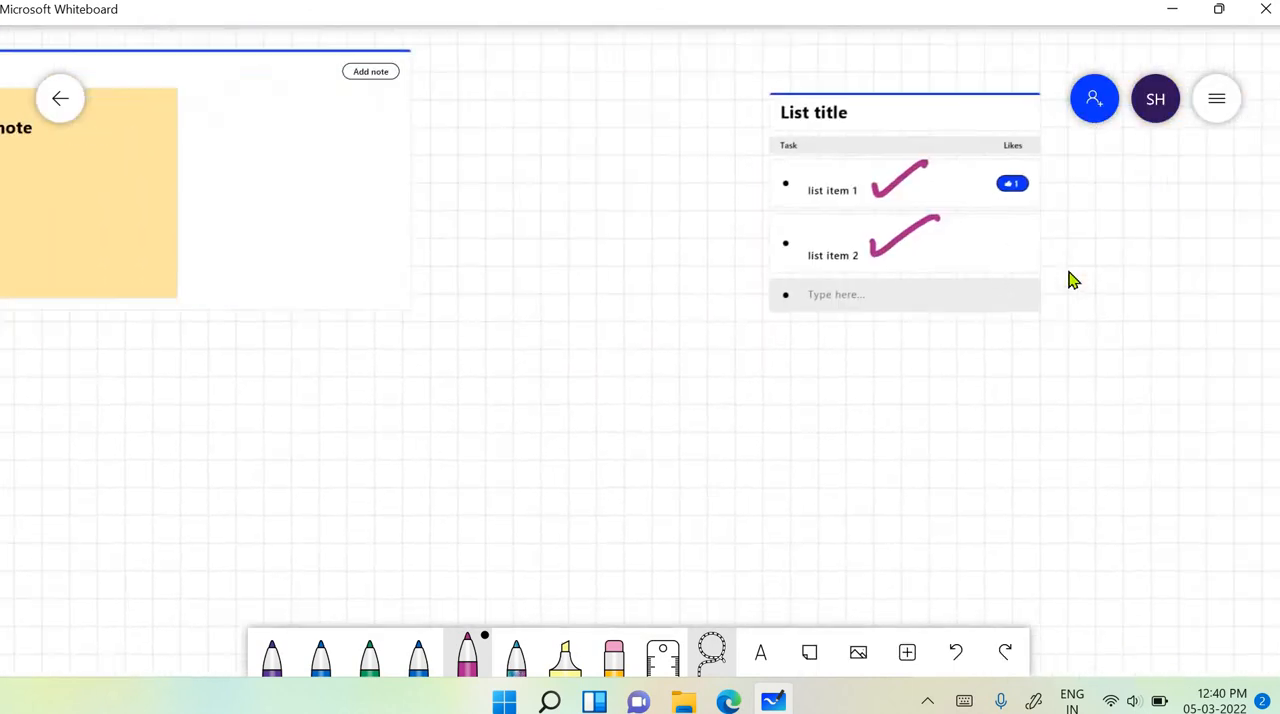
scroll(1068, 280, "right", 15)
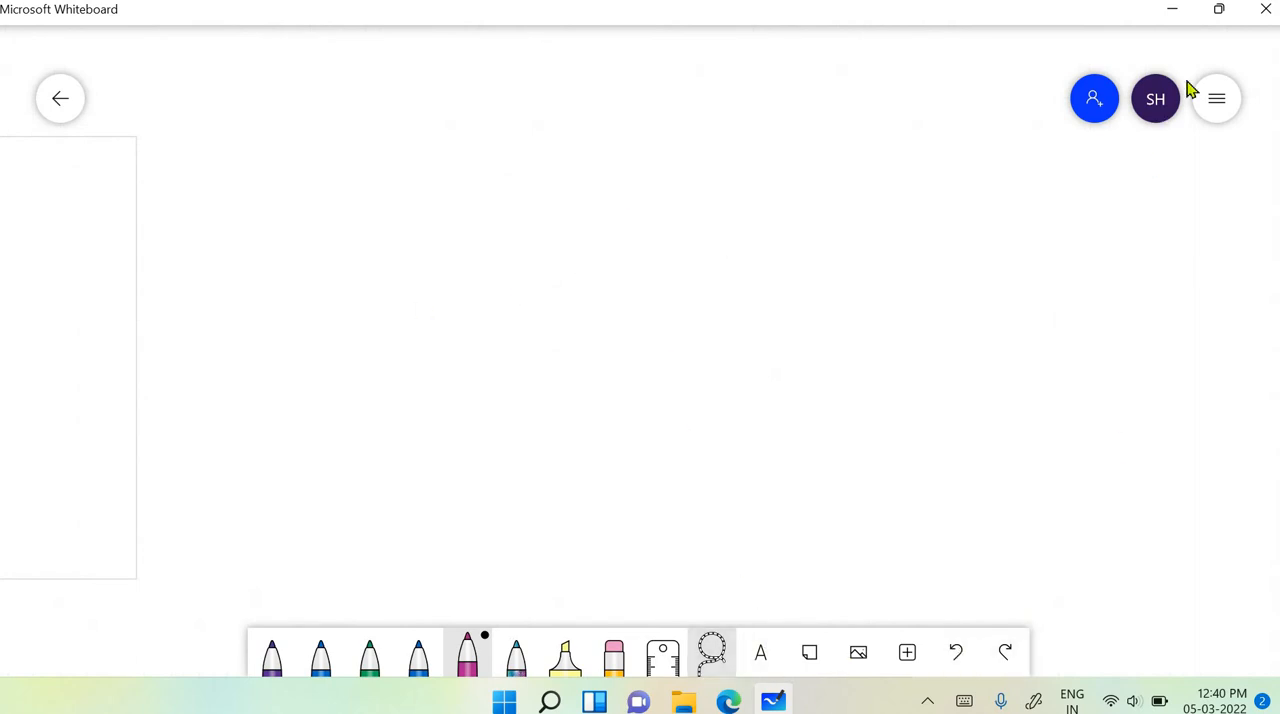
left_click(1217, 99)
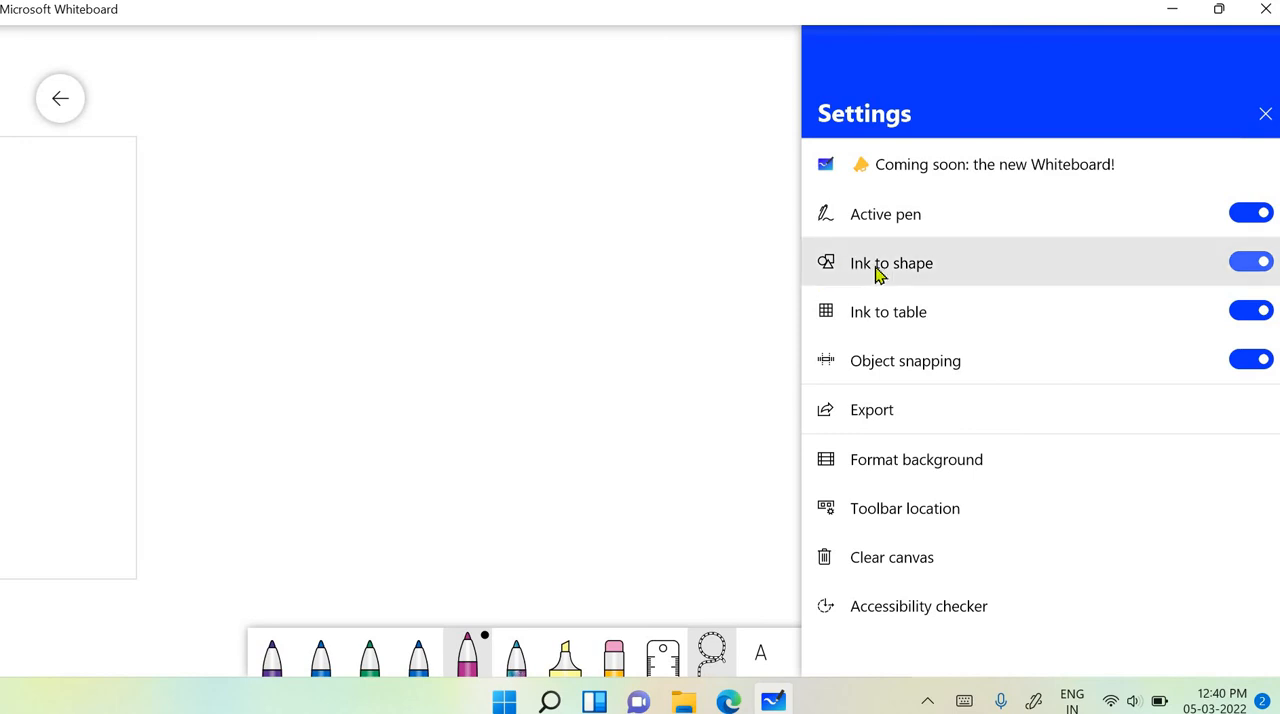
left_click(419, 655)
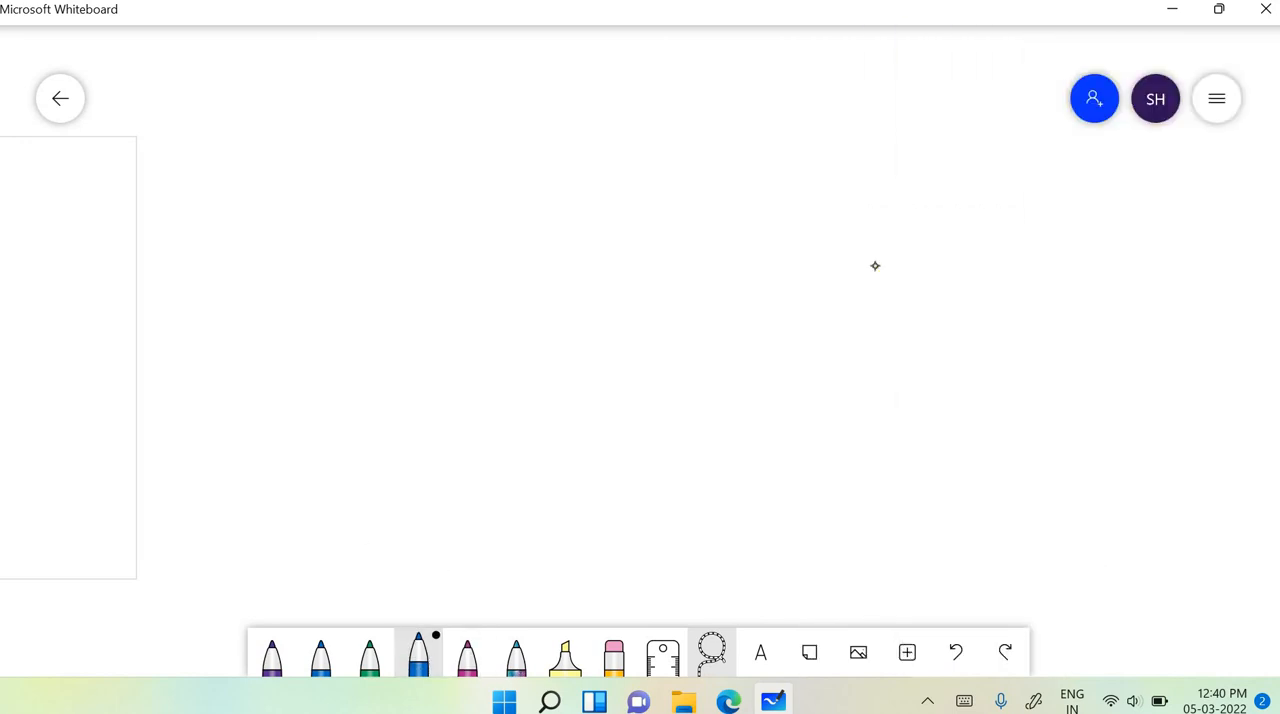
mouse_move(484, 199)
left_mouse_down()
mouse_move(726, 206)
mouse_move(637, 380)
mouse_move(482, 220)
mouse_move(484, 199)
left_mouse_up()
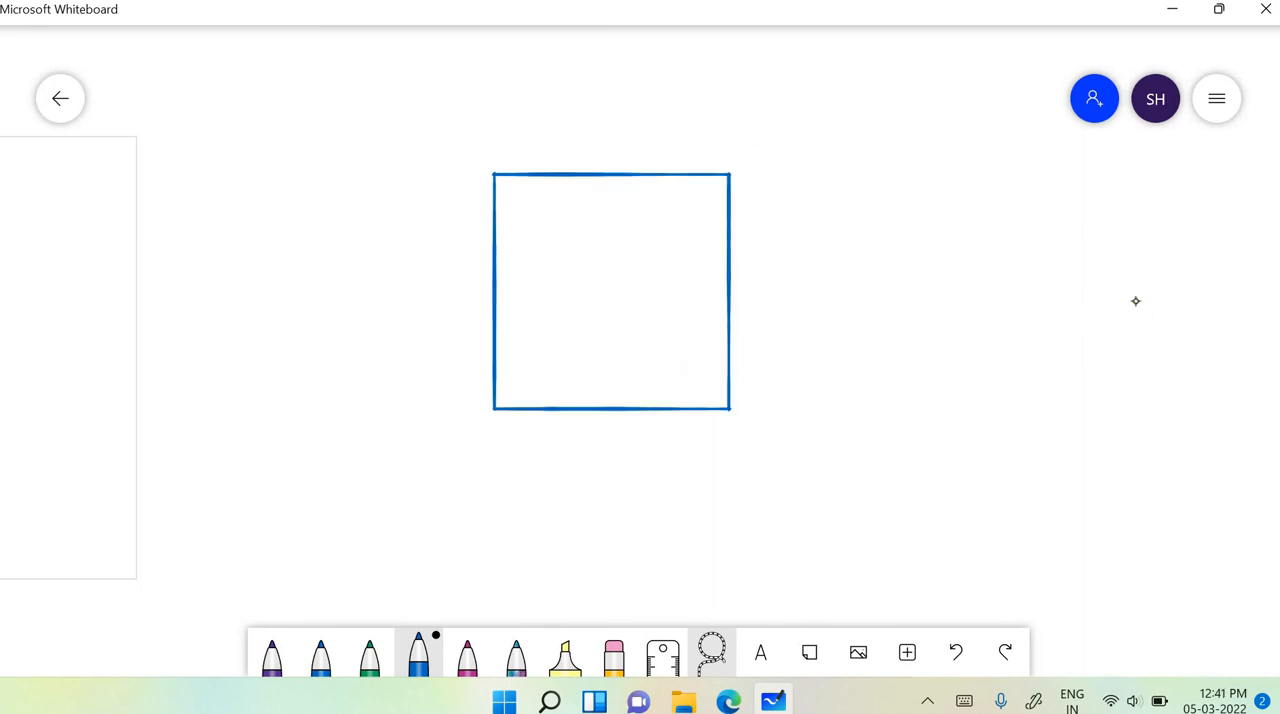
mouse_move(930, 172)
left_mouse_down()
mouse_move(882, 200)
mouse_move(1030, 355)
mouse_move(928, 170)
left_mouse_up()
mouse_move(936, 194)
left_mouse_down()
mouse_move(1014, 434)
mouse_move(1000, 214)
mouse_move(930, 196)
left_mouse_up()
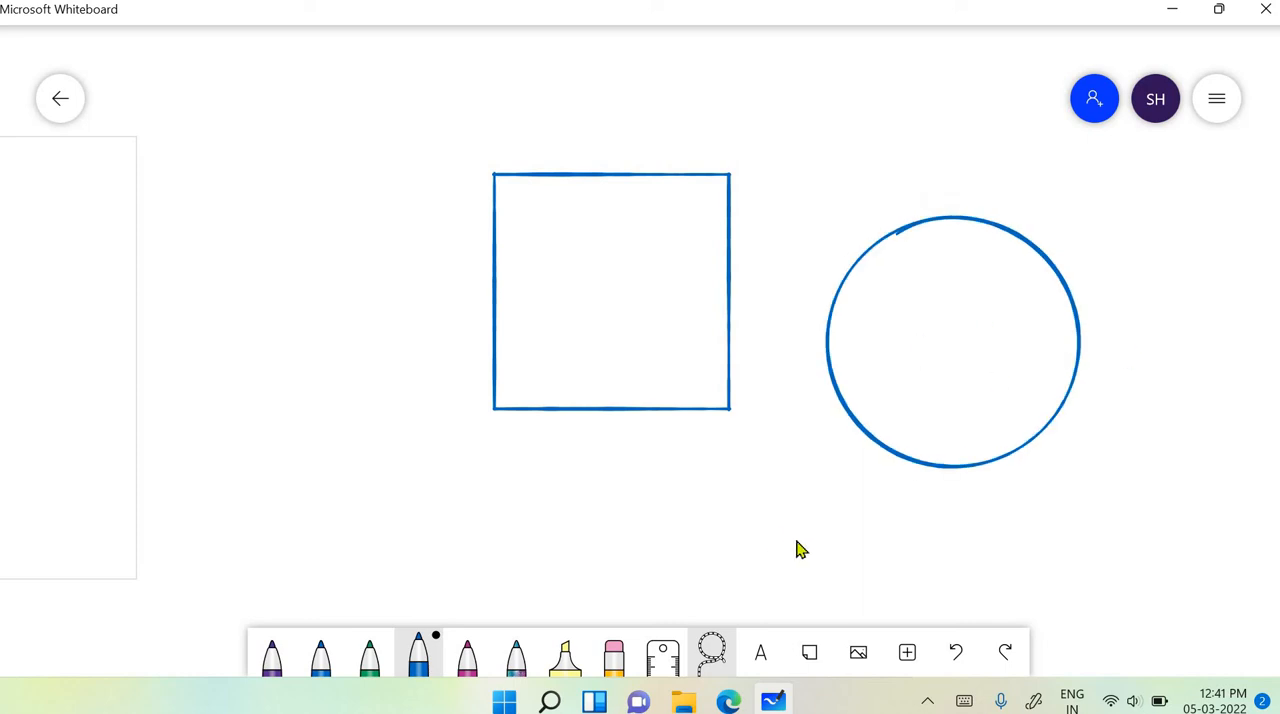
mouse_move(304, 186)
left_mouse_down()
mouse_move(269, 246)
mouse_move(304, 338)
mouse_move(428, 344)
mouse_move(504, 208)
mouse_move(316, 188)
left_mouse_up()
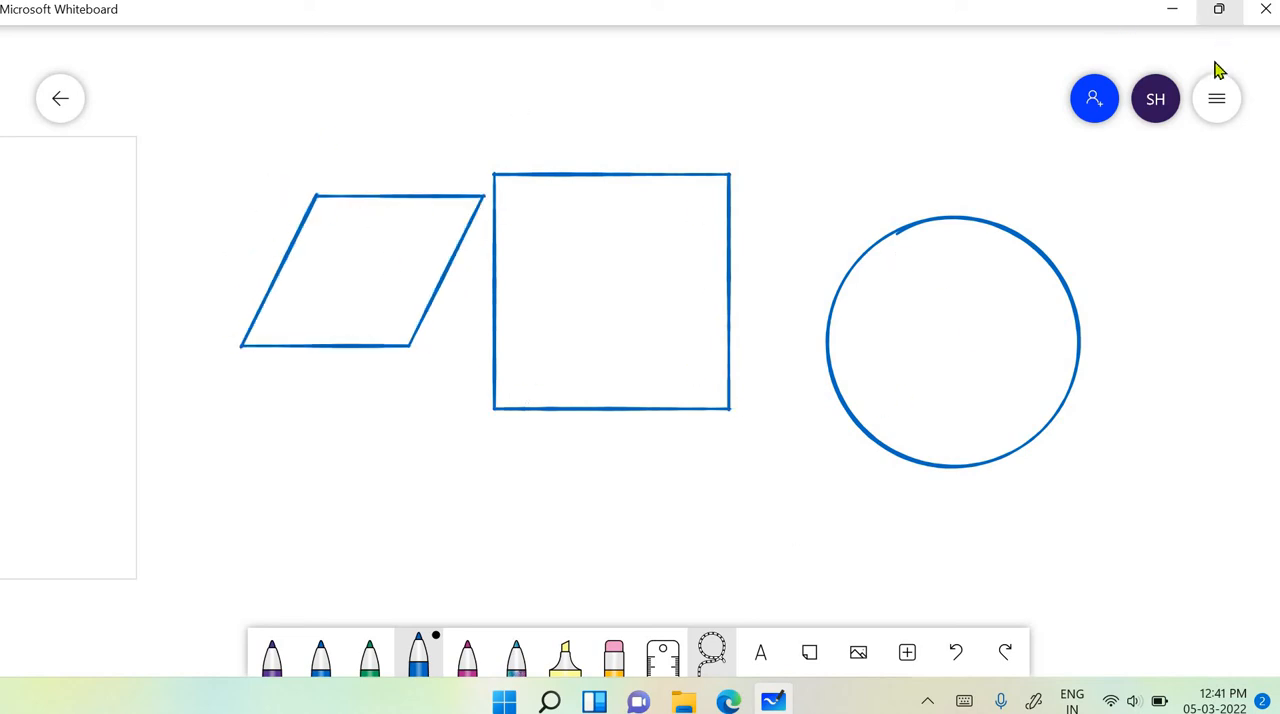
- Switch the Ink to table option off and on again, and return to the canvas
left_click(1218, 97)
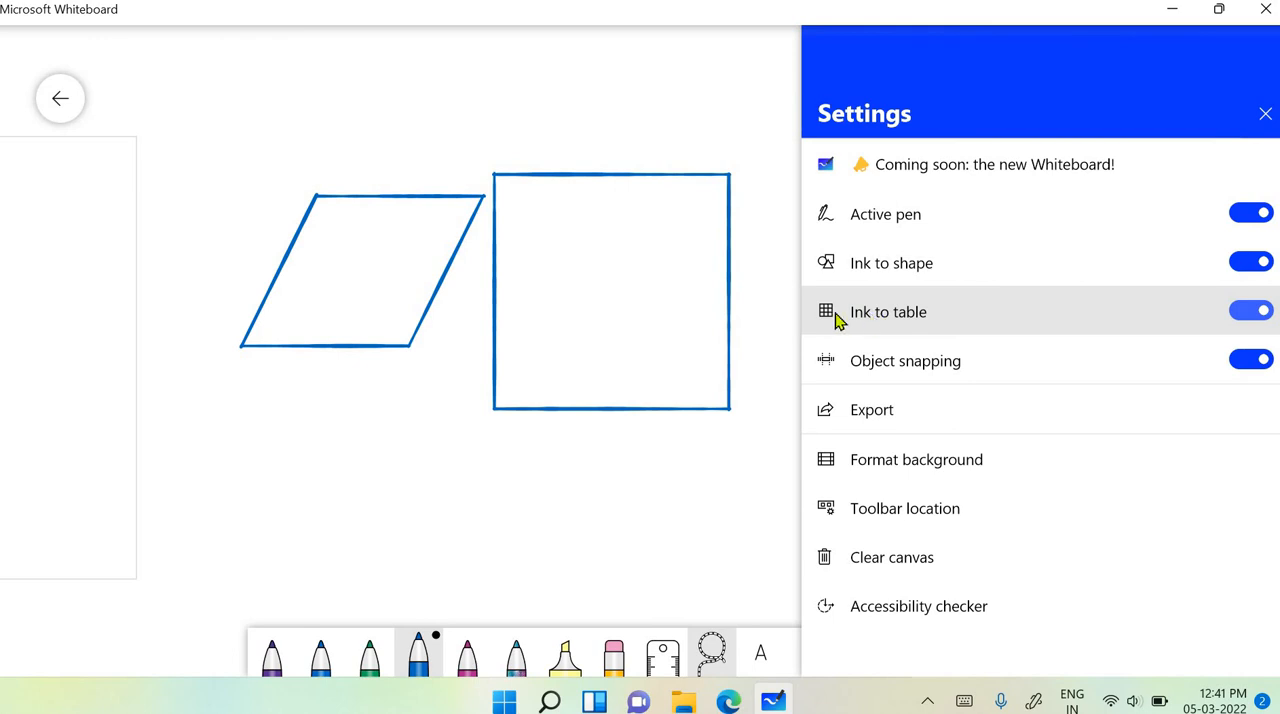
left_click(1248, 316)
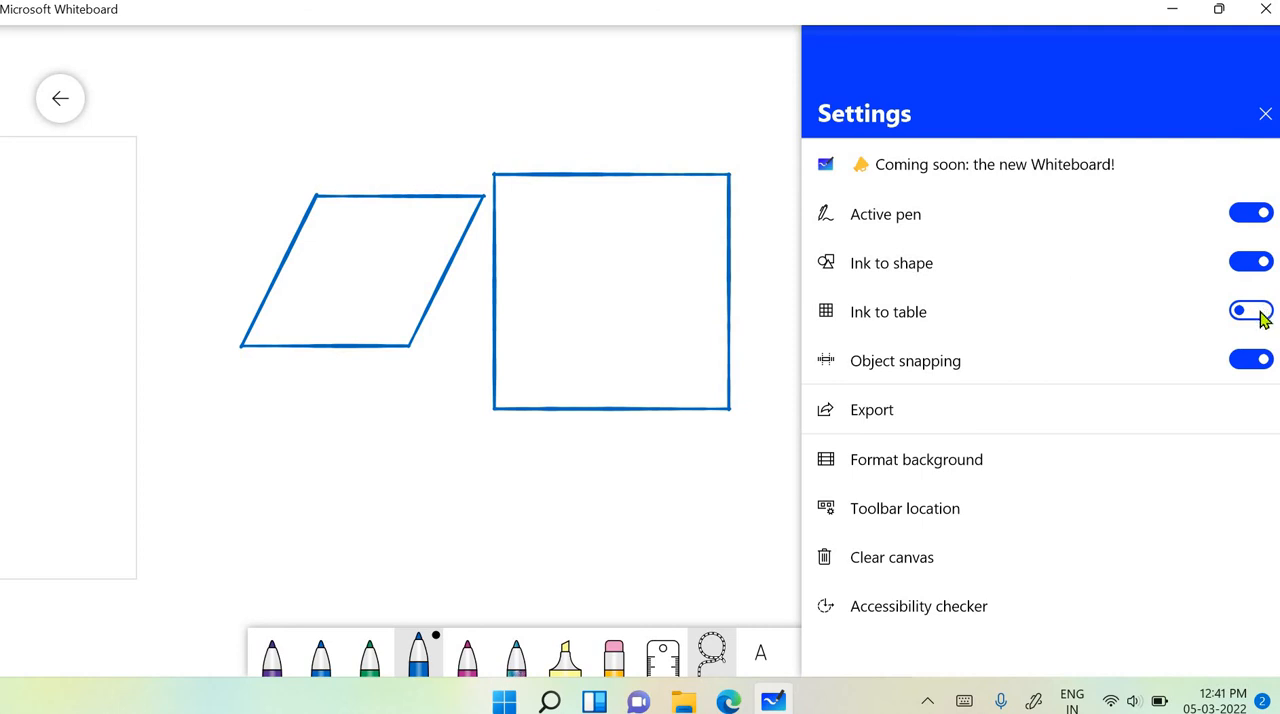
left_click(1250, 313)
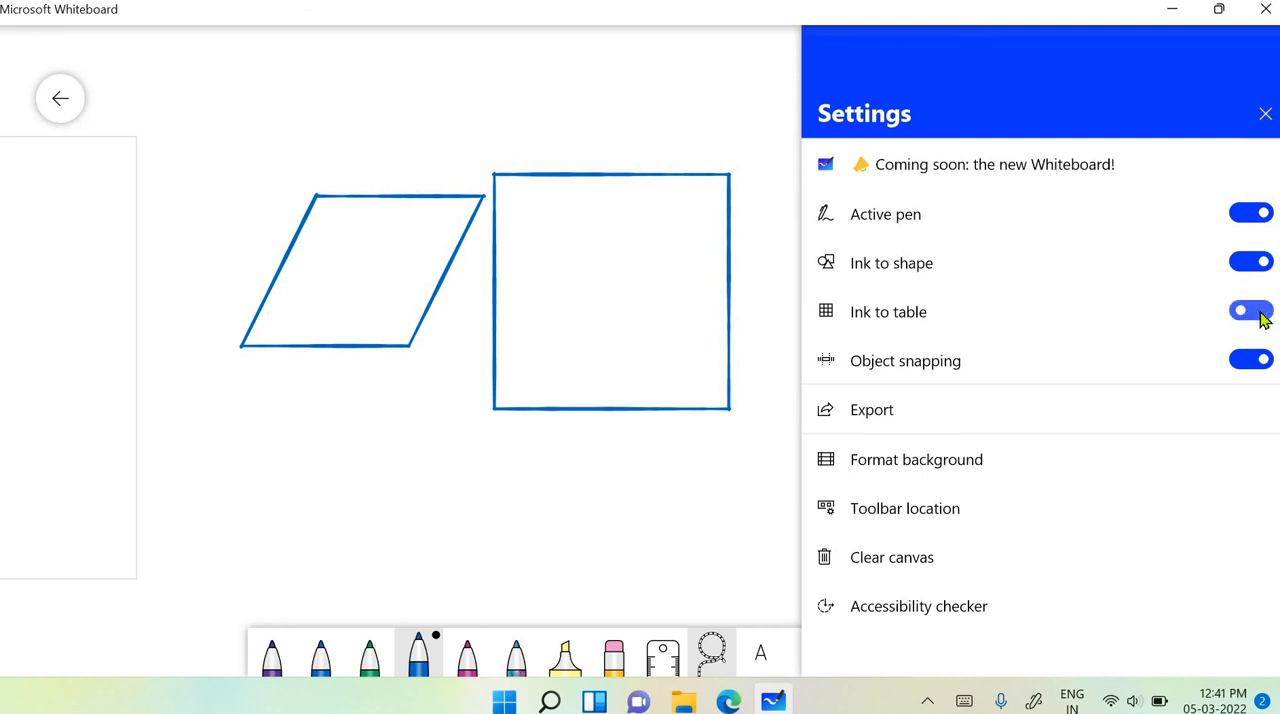
left_click(679, 490)
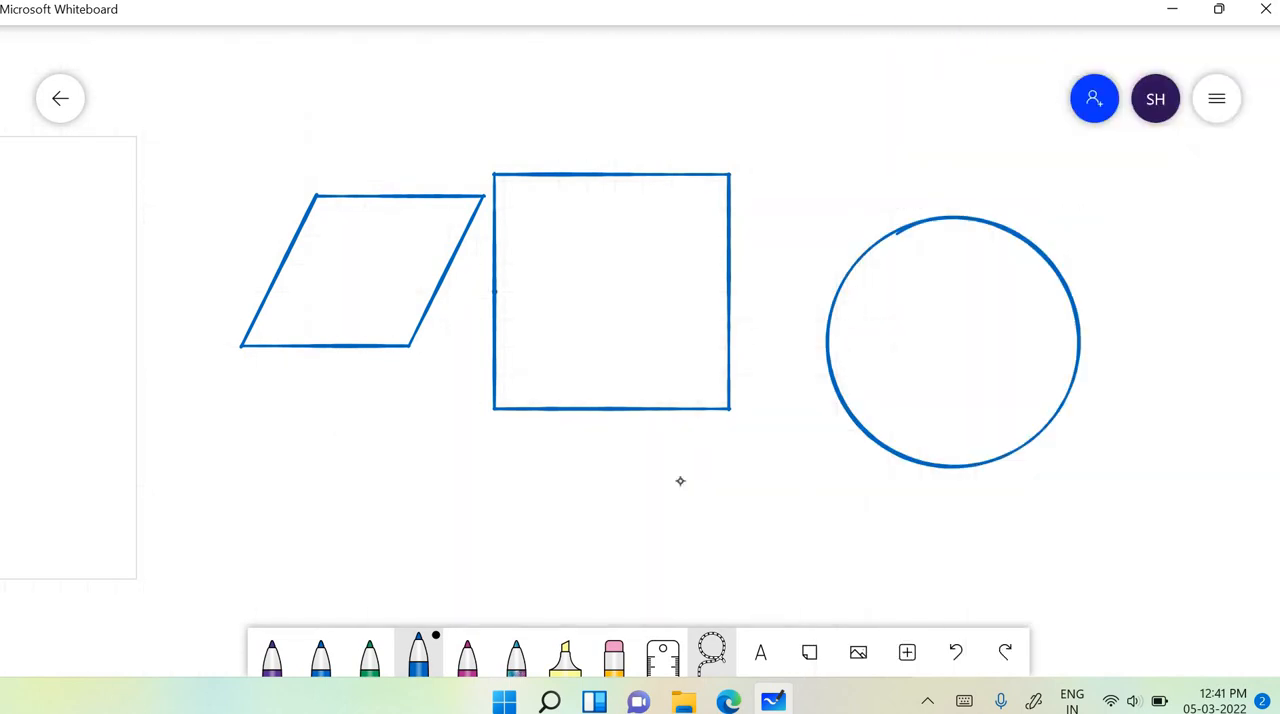
- Convert the blue square into a table with a horizontal dividing line and expand it to three columns and five rows
left_click_drag(494, 292, 728, 291)
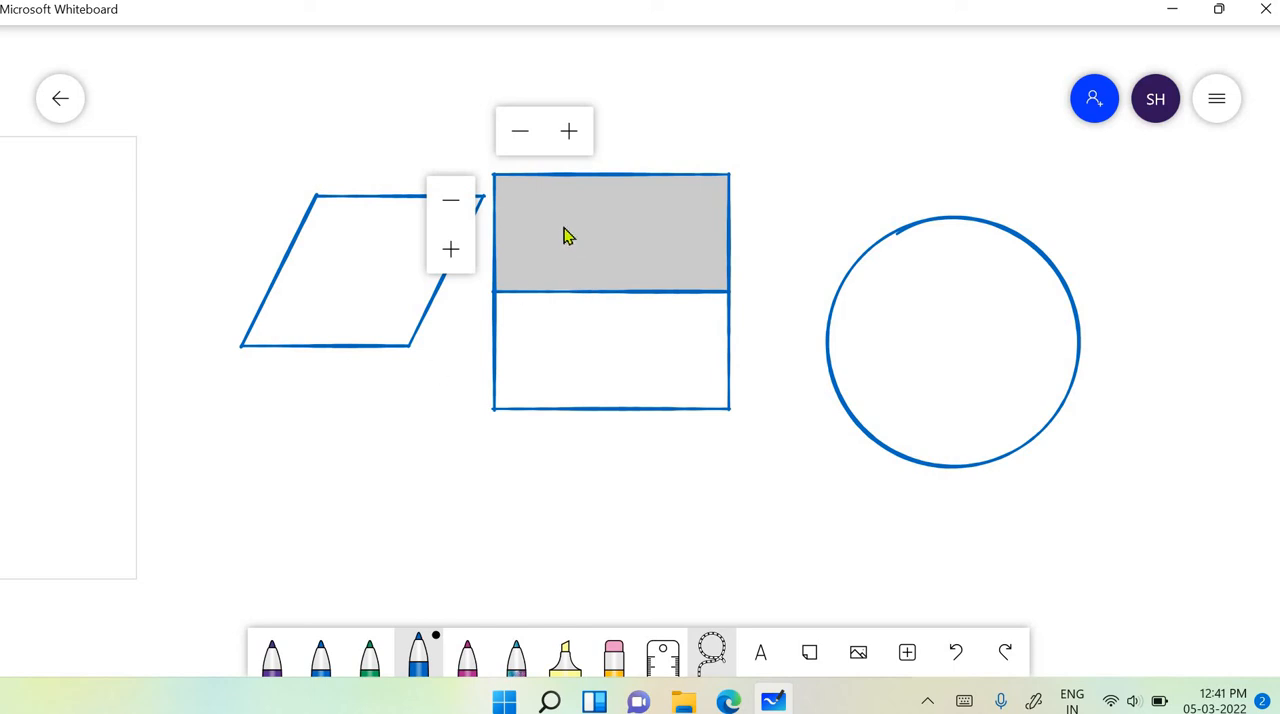
left_click(569, 131)
left_click(569, 131)
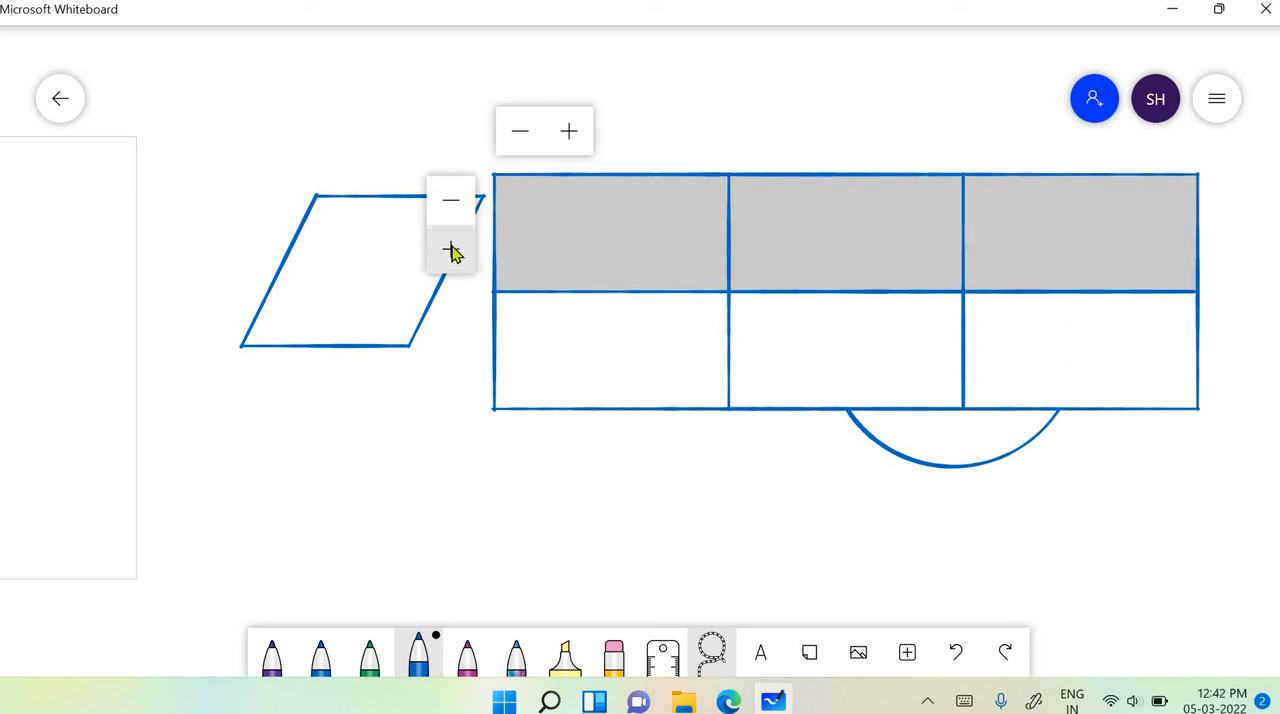
left_click(451, 252)
left_click(451, 252)
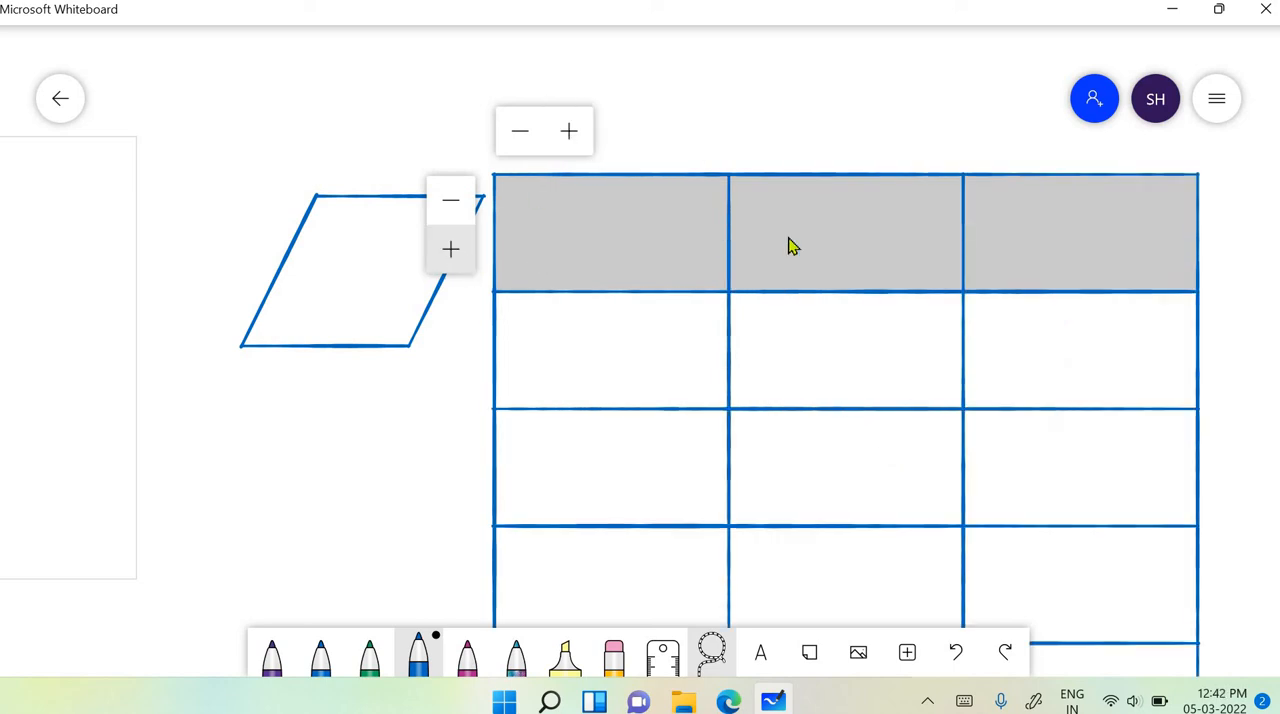
scroll(827, 240, "down", 3)
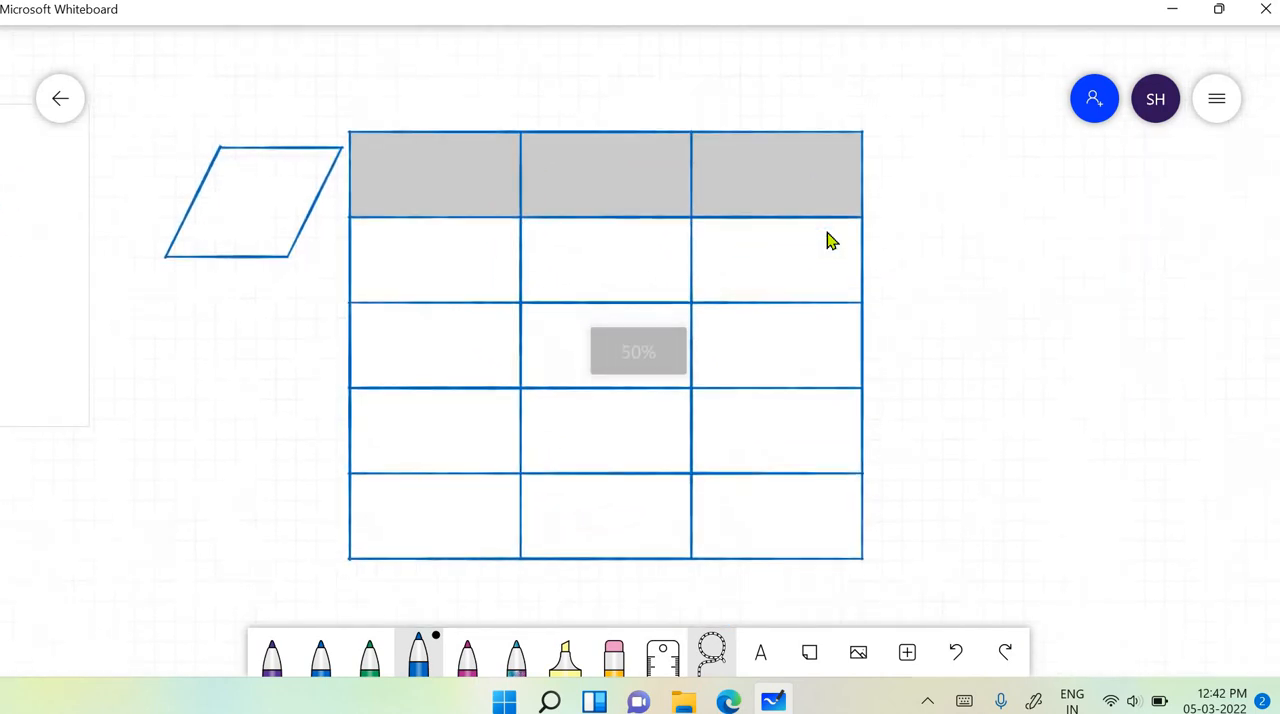
- Create a second table beside the first from a hand-drawn rectangle split by a horizontal line, and add a second column
mouse_move(944, 182)
left_mouse_down()
mouse_move(1182, 176)
mouse_move(1020, 331)
mouse_move(960, 184)
left_mouse_up()
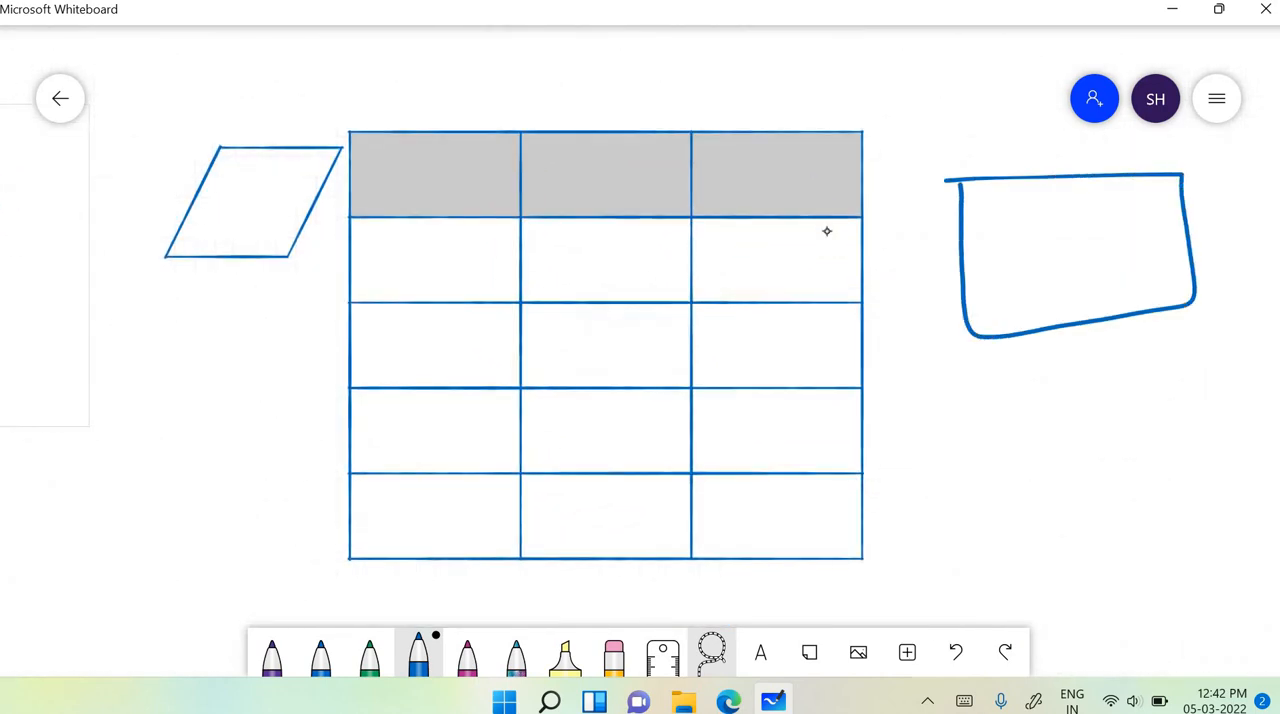
left_click_drag(968, 242, 1186, 250)
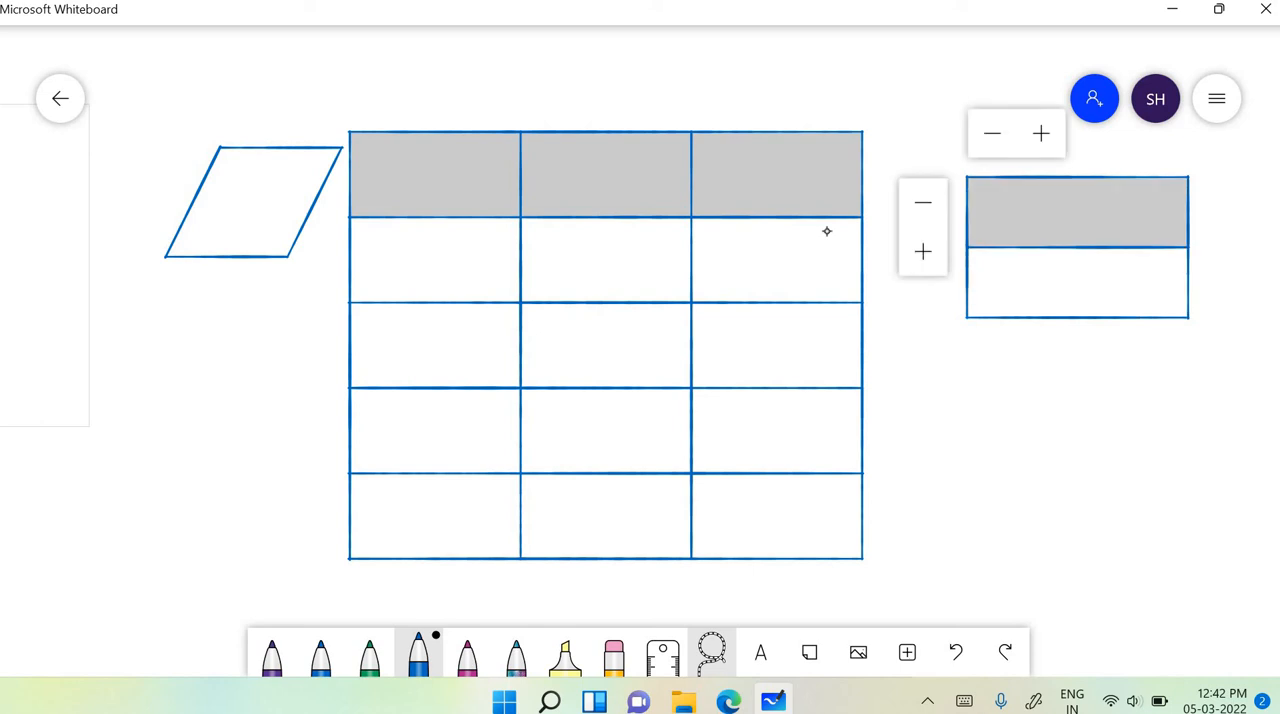
left_click_drag(972, 283, 1151, 284)
left_click_drag(958, 283, 1190, 279)
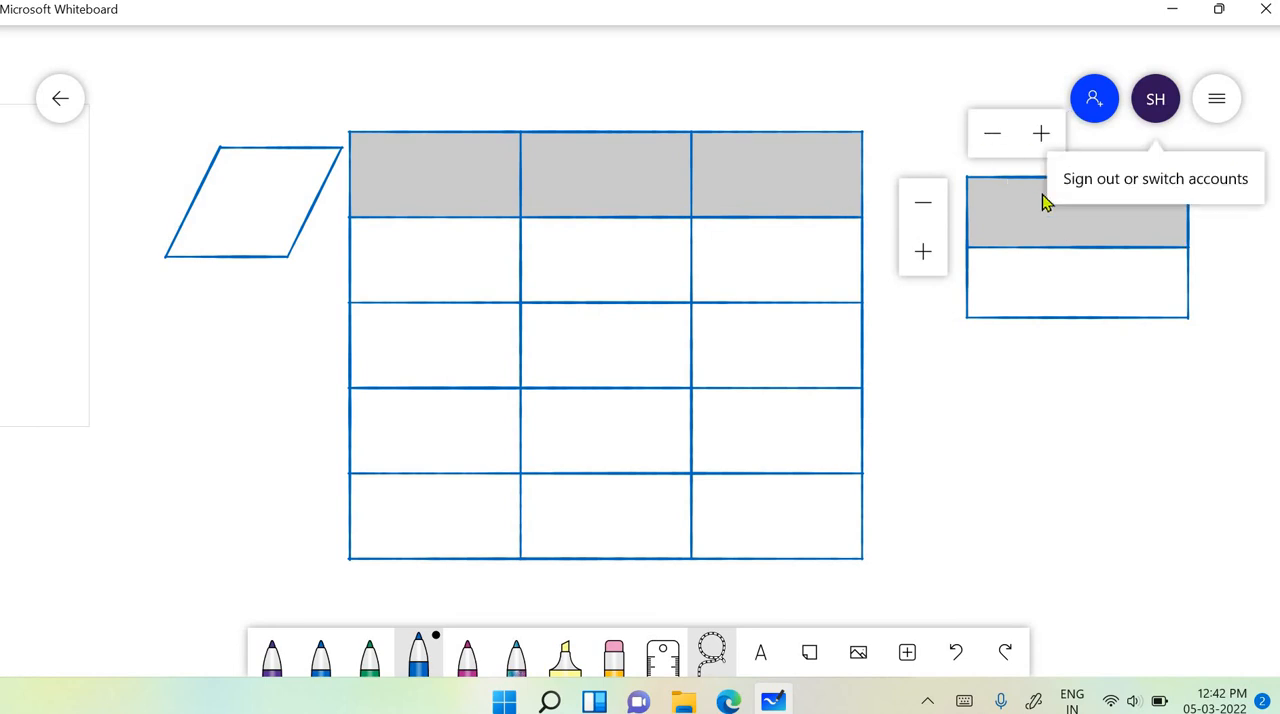
left_click(1043, 140)
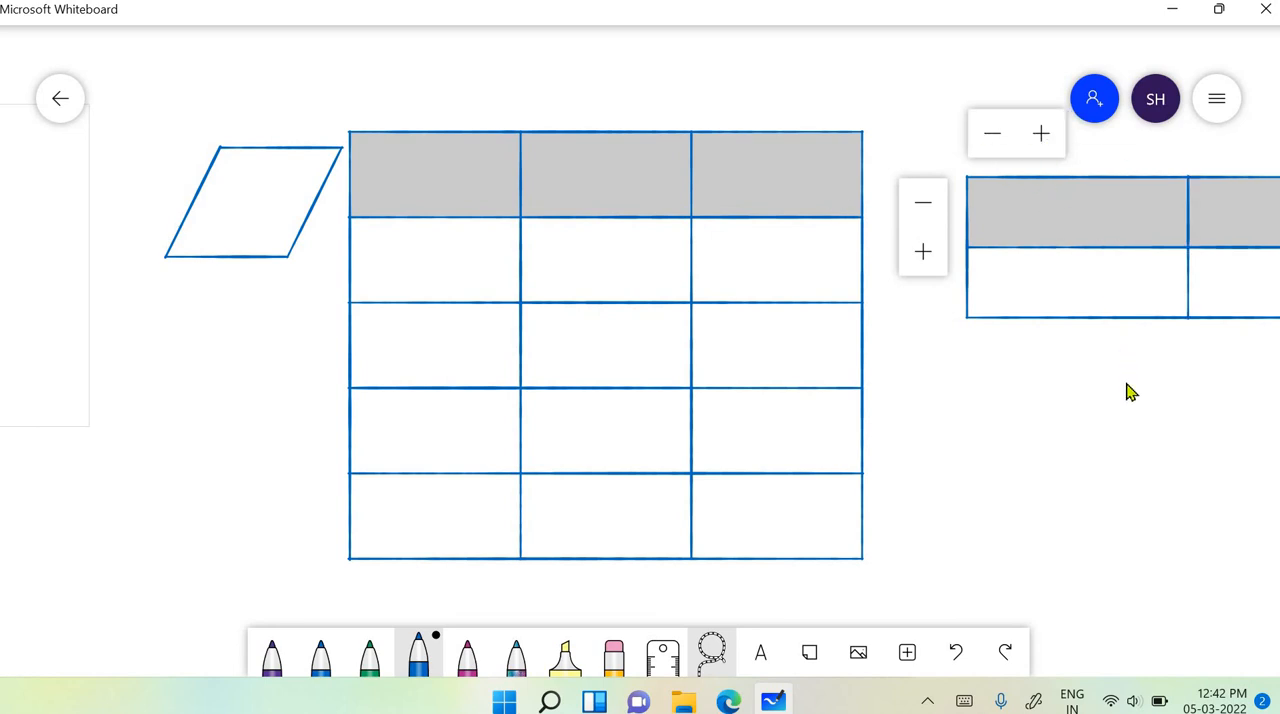
left_click_drag(864, 110, 476, 100)
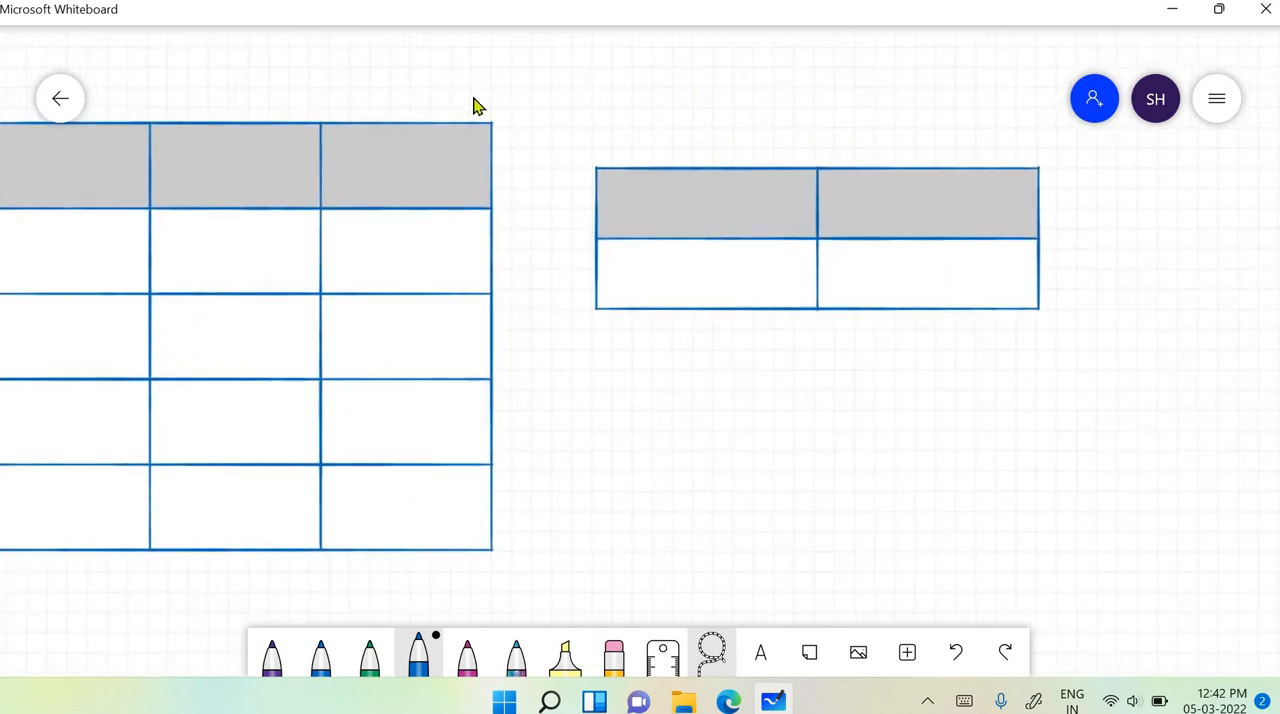
left_click(631, 176)
left_click(577, 326)
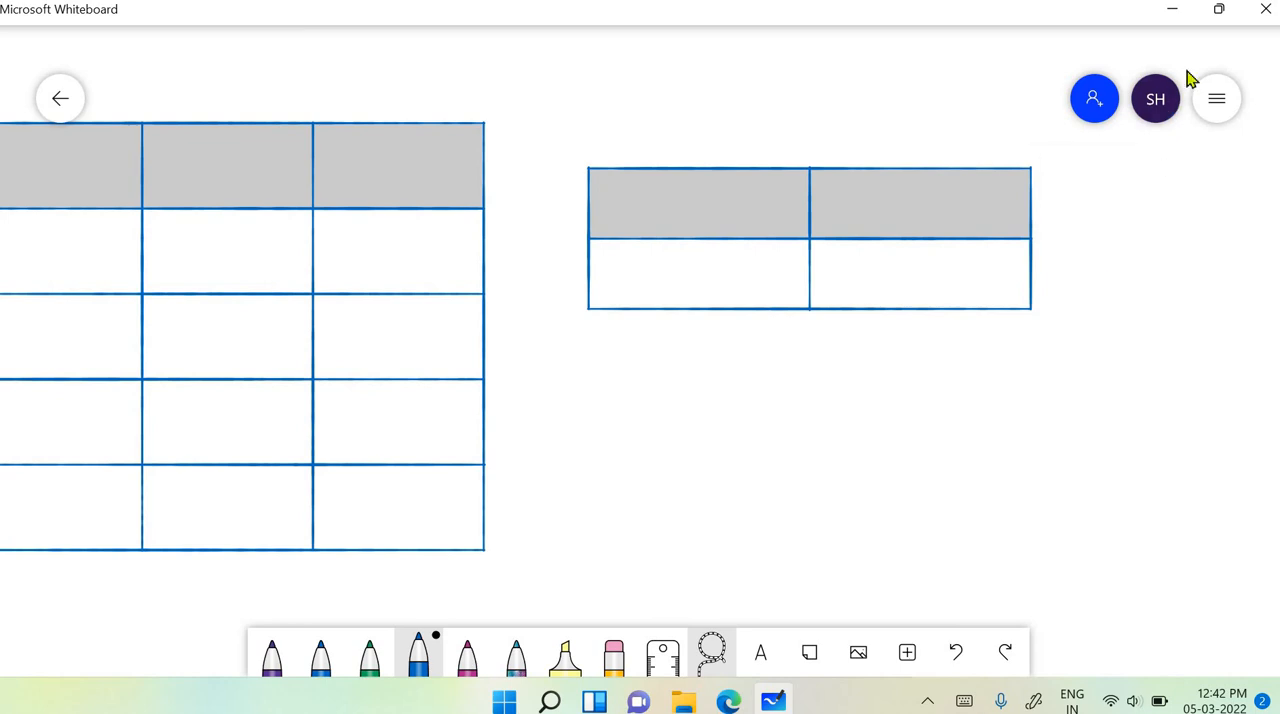
- Move the two-column table lower and slightly closer to the large table, and deselect it
left_click(1215, 100)
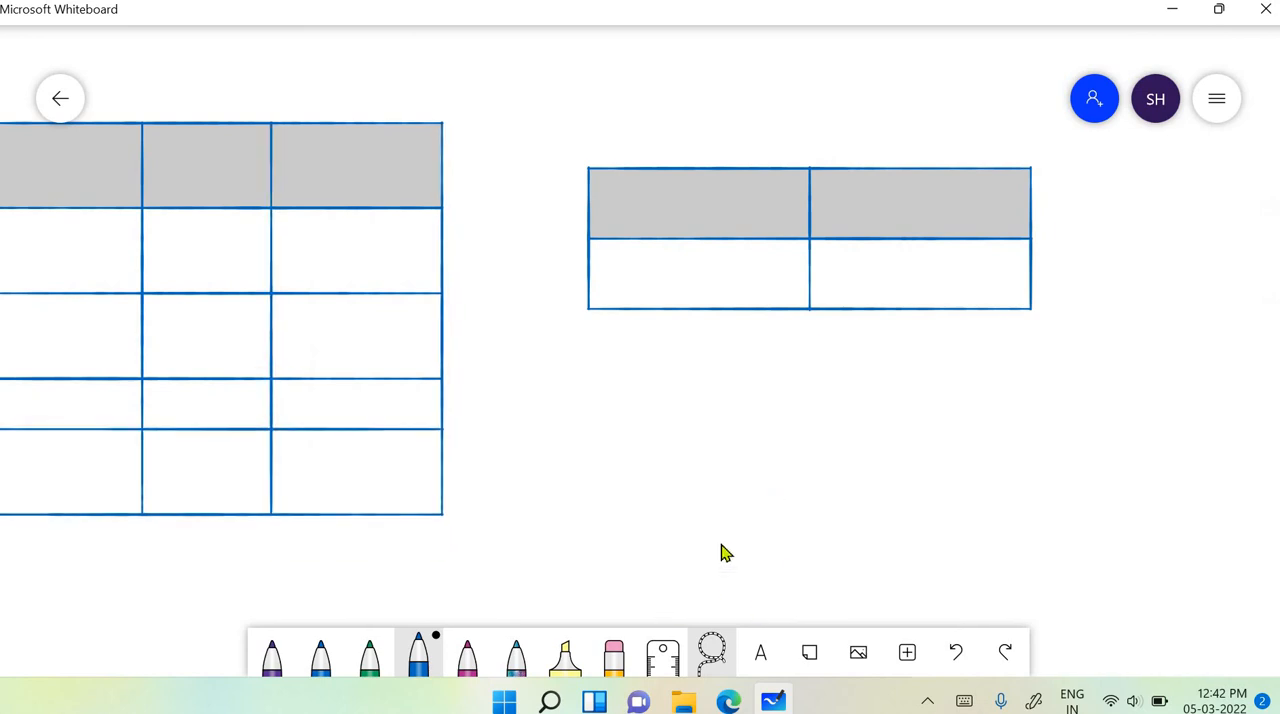
left_click(670, 178)
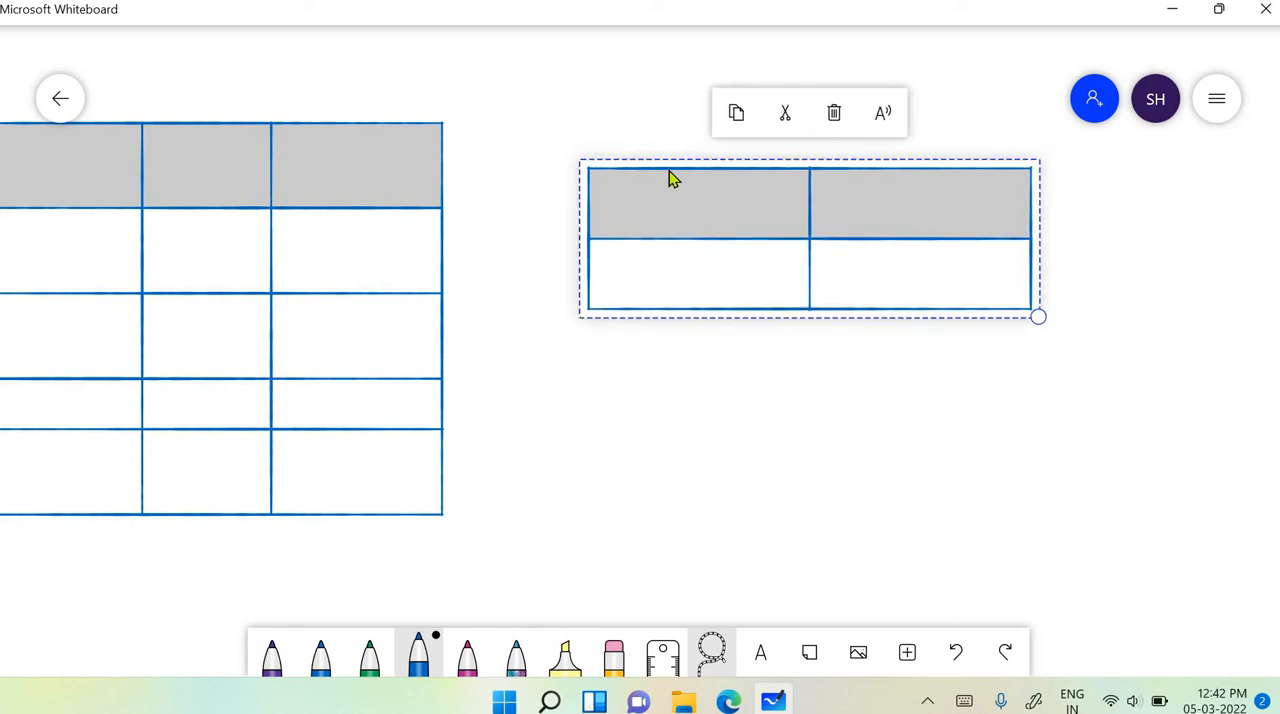
left_click_drag(600, 188, 757, 368)
left_click_drag(829, 263, 905, 390)
left_click(880, 417)
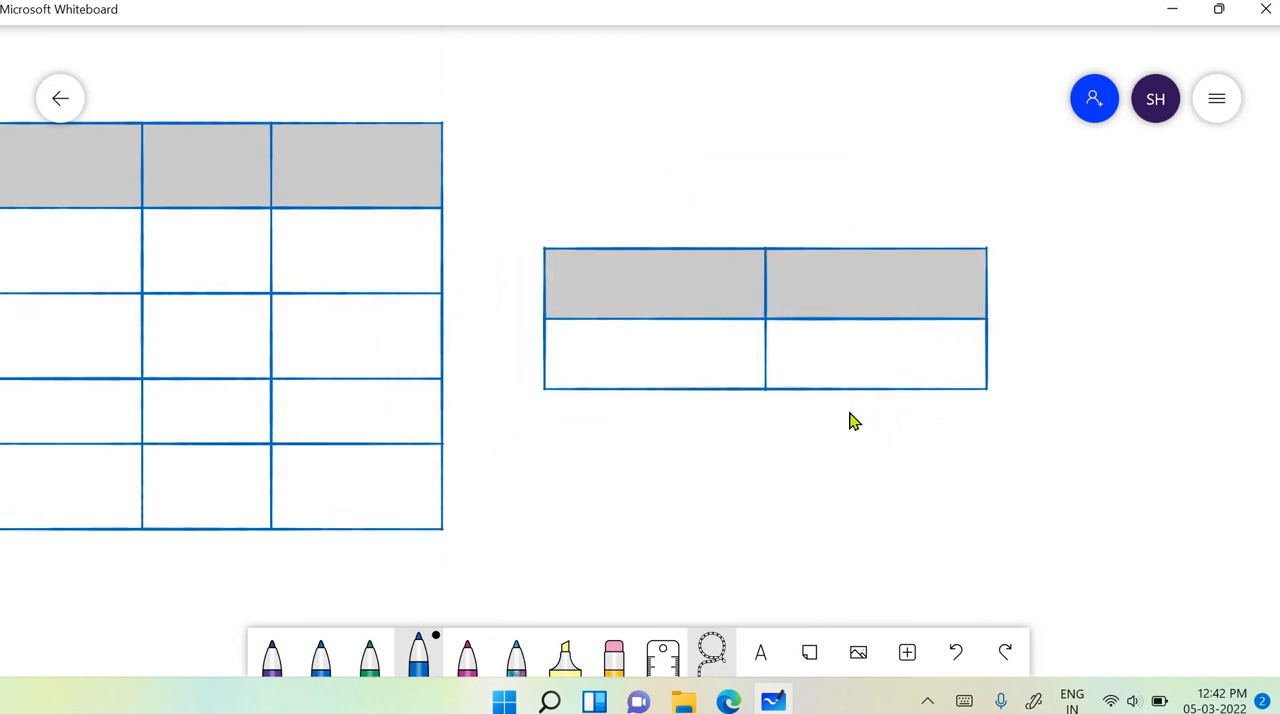
- Delete the large three-column table that overlaps the circle
scroll(950, 500, "left", 11)
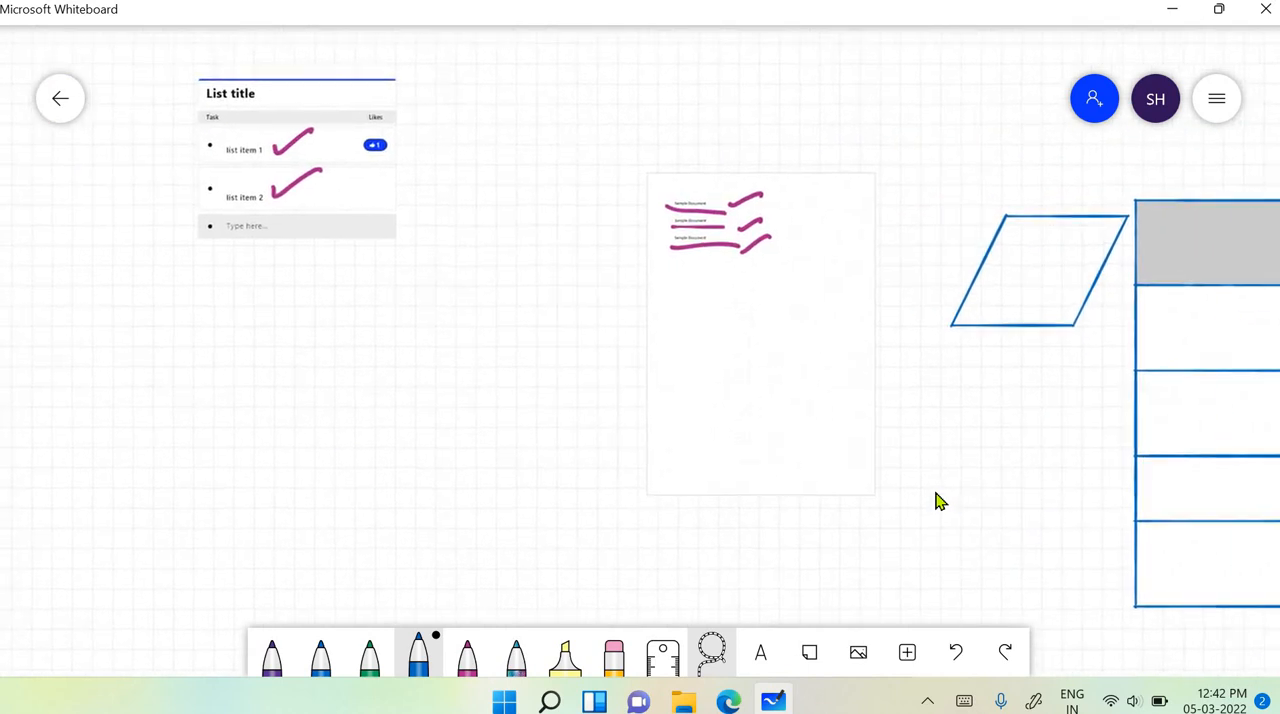
scroll(937, 499, "right", 1)
scroll(935, 497, "right", 8)
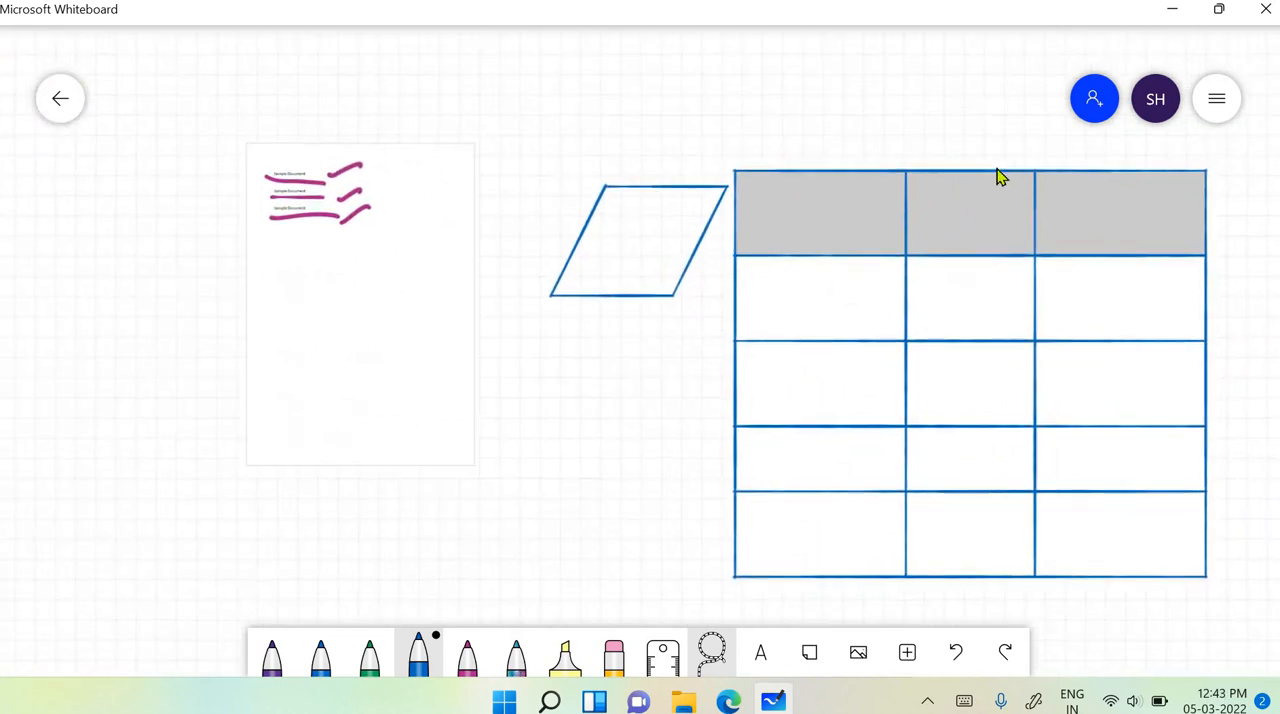
left_click(996, 178)
left_click(994, 122)
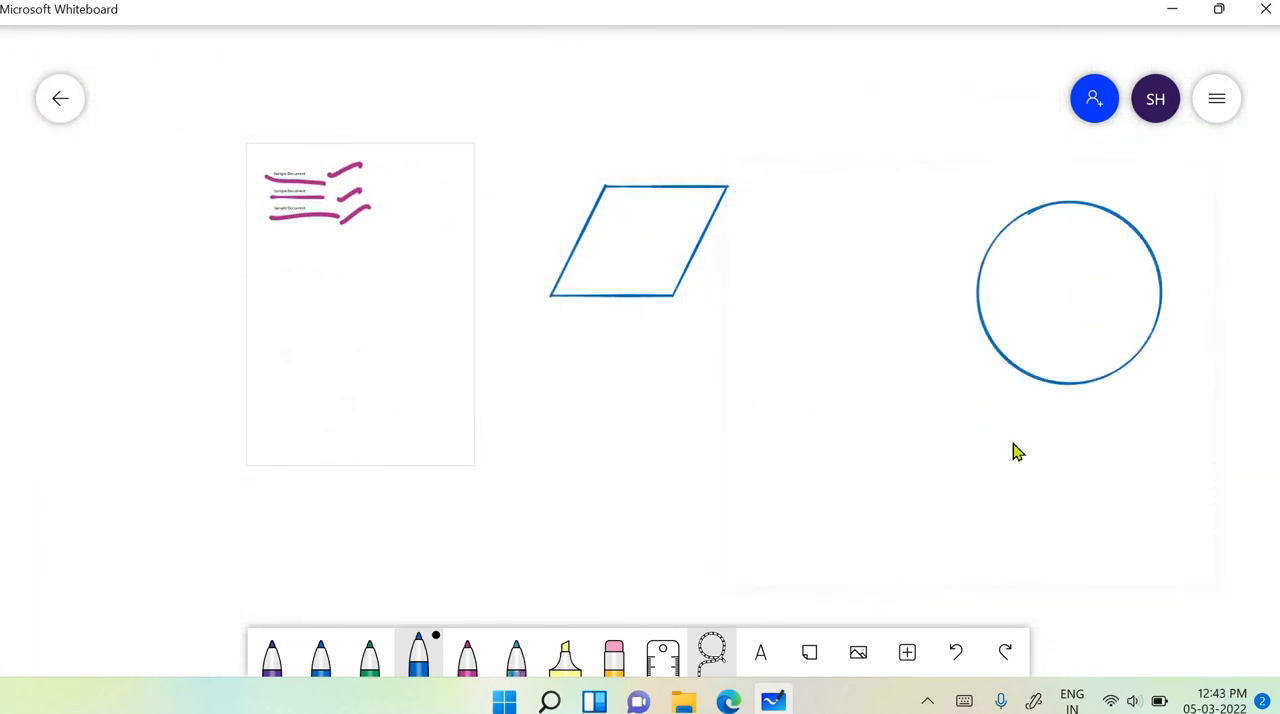
- Shrink the parallelogram and centre it inside the circle with the snapping guides
scroll(870, 410, "right", 8)
scroll(870, 410, "right", 1)
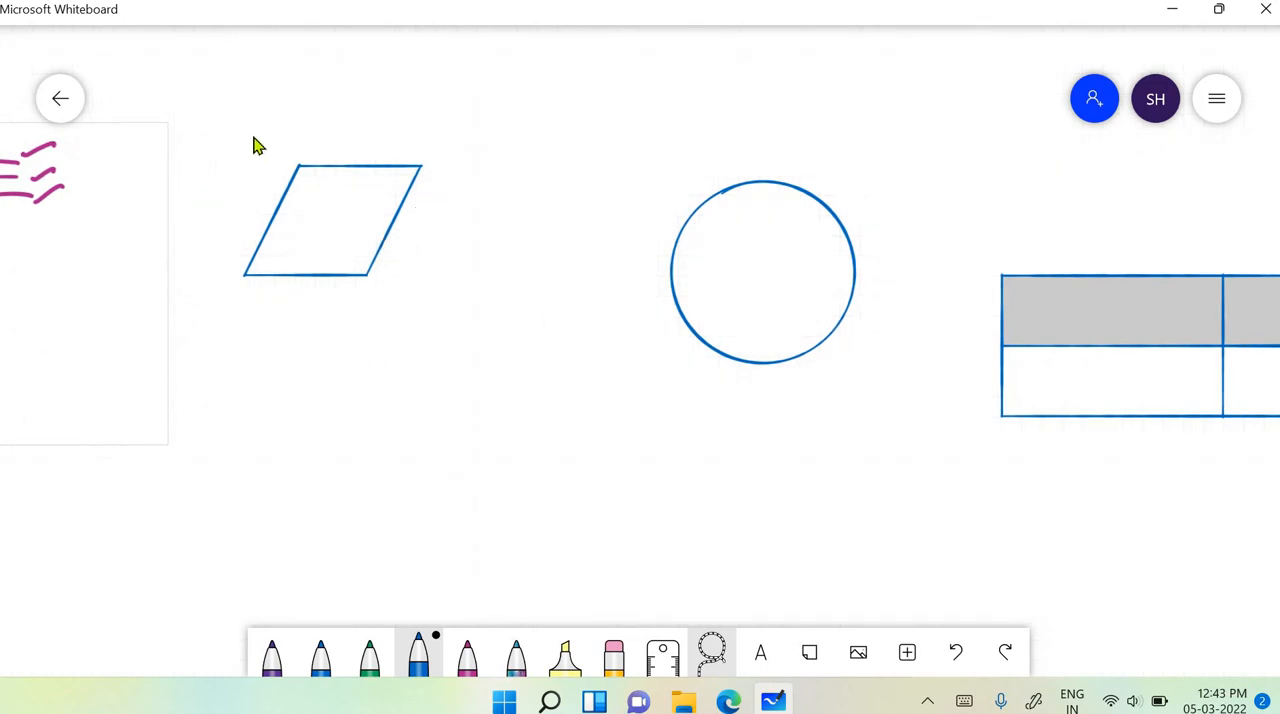
left_click(307, 174)
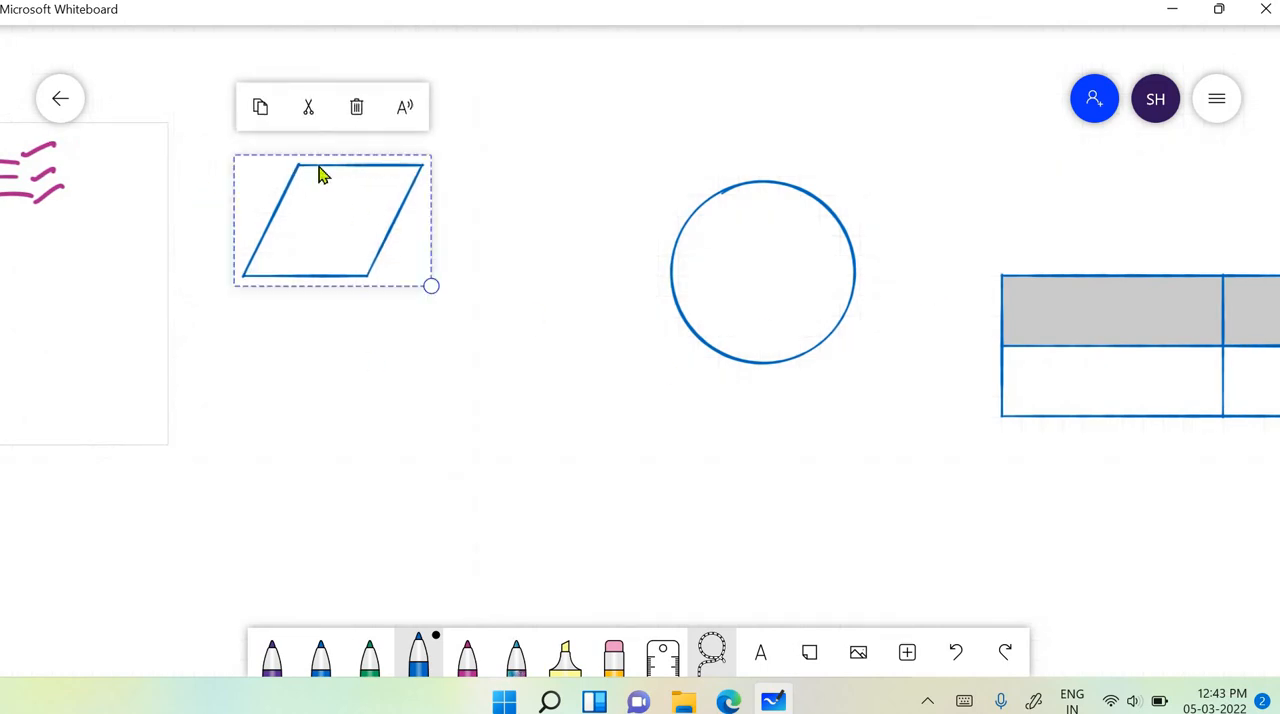
left_click_drag(397, 189, 482, 232)
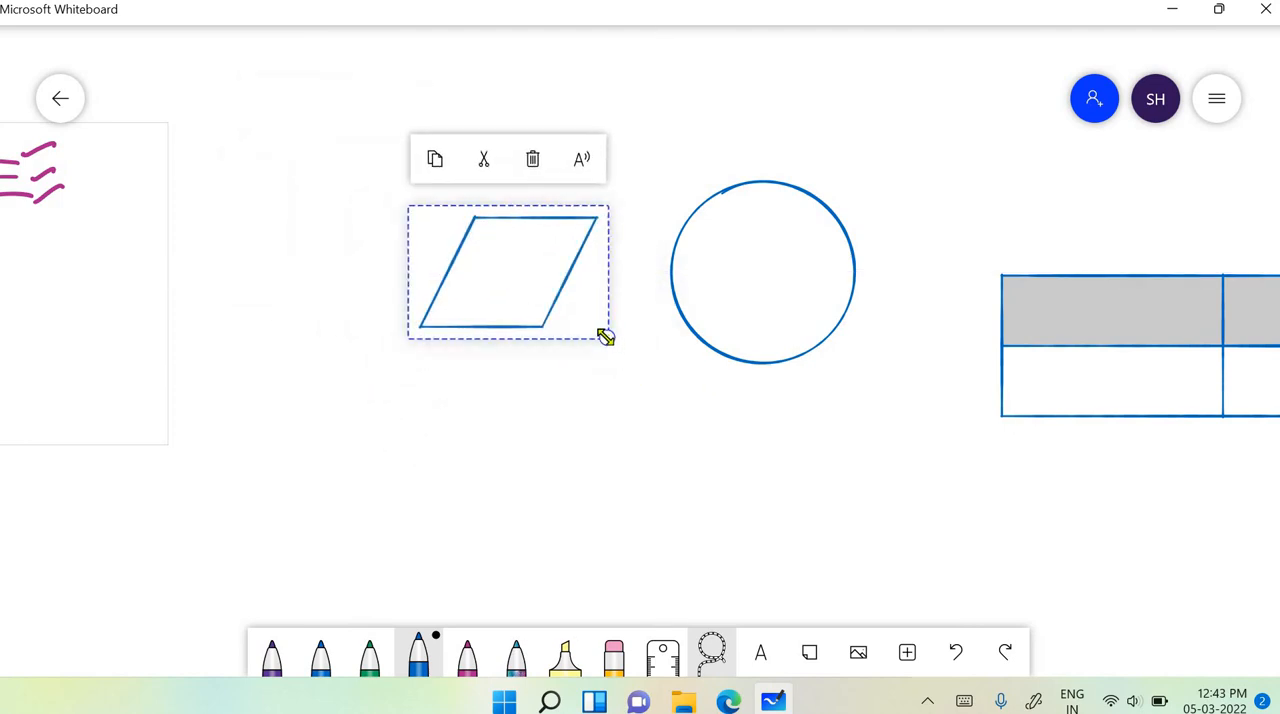
left_click_drag(605, 337, 576, 318)
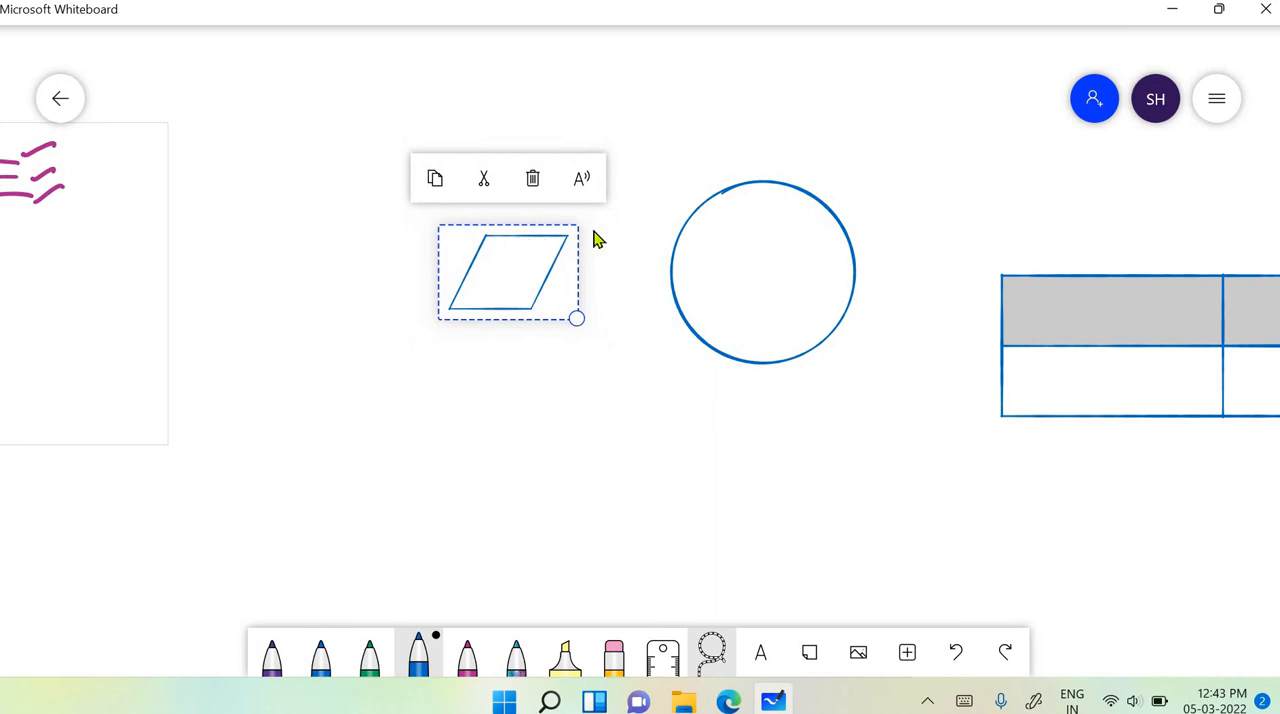
left_click_drag(527, 250, 771, 226)
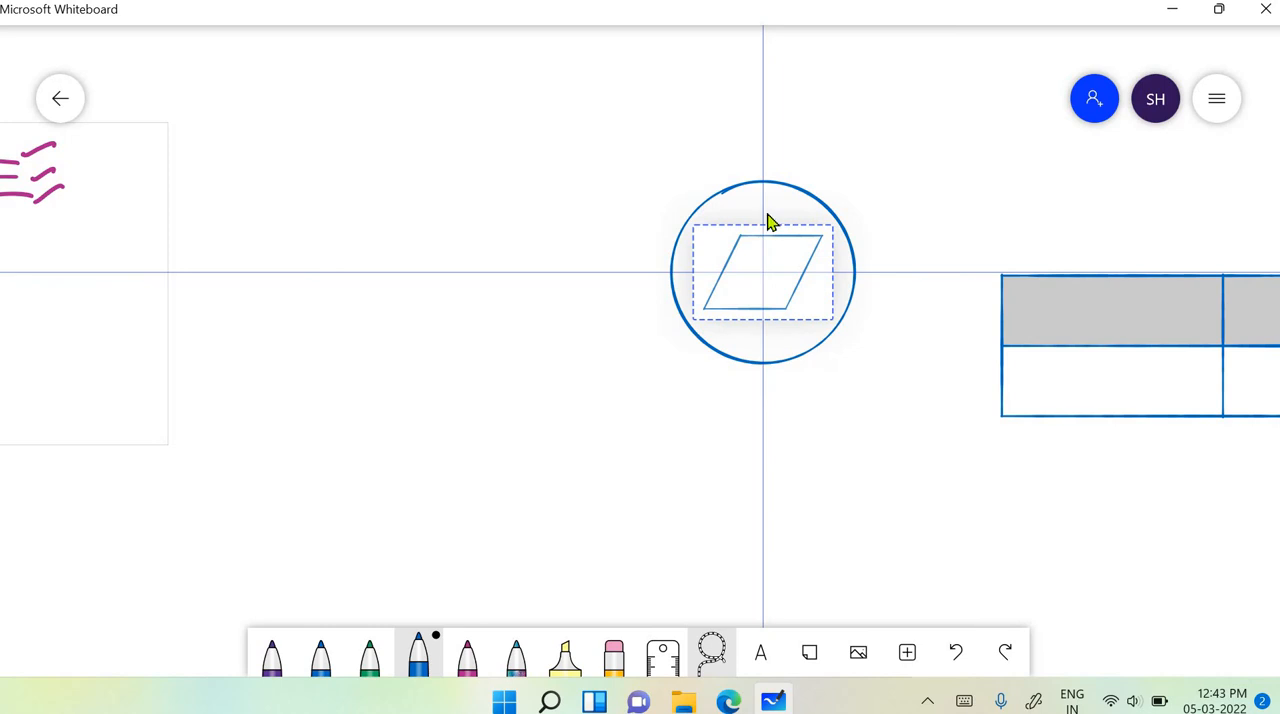
left_click_drag(771, 222, 771, 222)
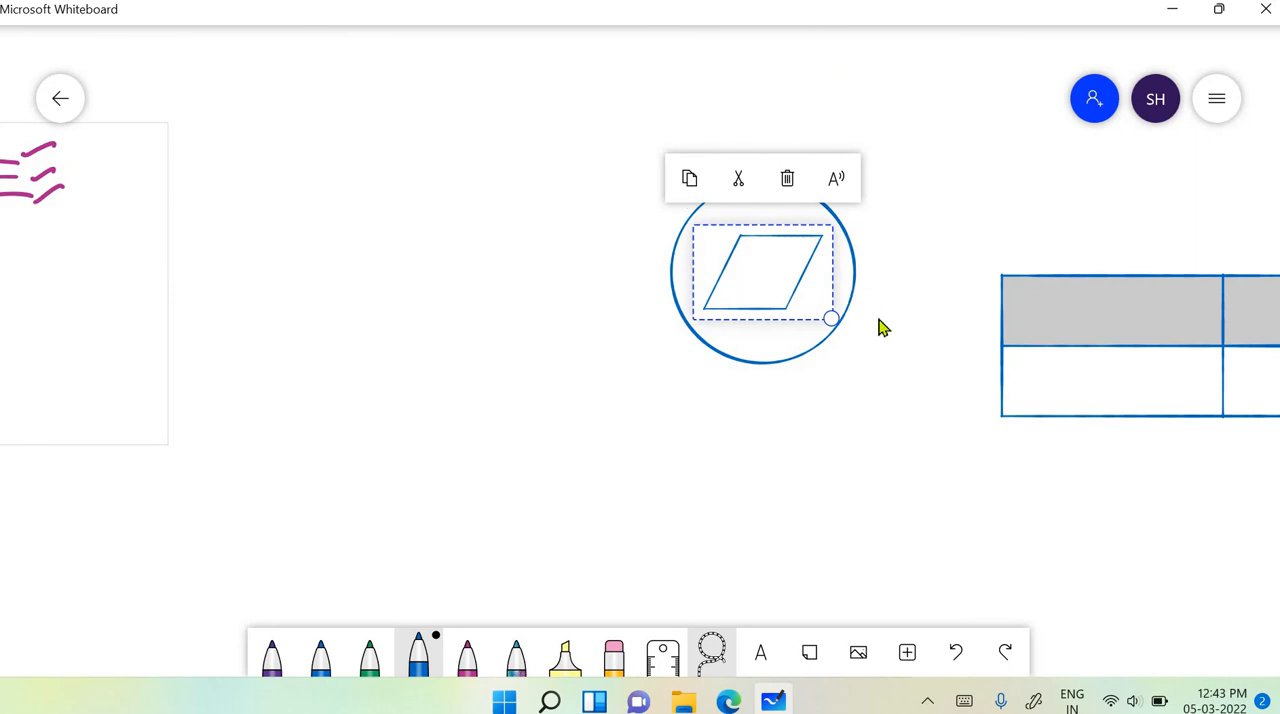
mouse_move(829, 317)
left_mouse_down()
mouse_move(794, 306)
mouse_move(810, 272)
mouse_move(807, 306)
left_mouse_up()
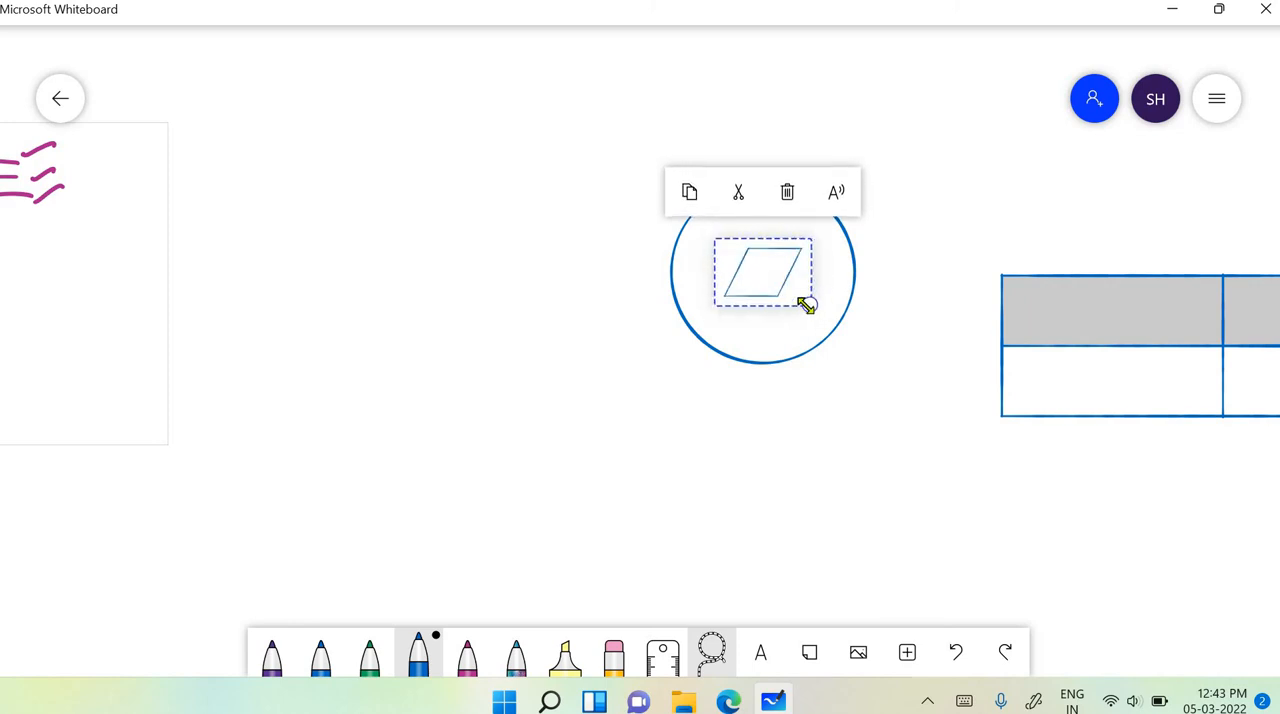
- Move the parallelogram around inside the circle and realign it to the centre with the snapping guides
left_click_drag(770, 241, 733, 238)
left_click(728, 246)
left_click(860, 388)
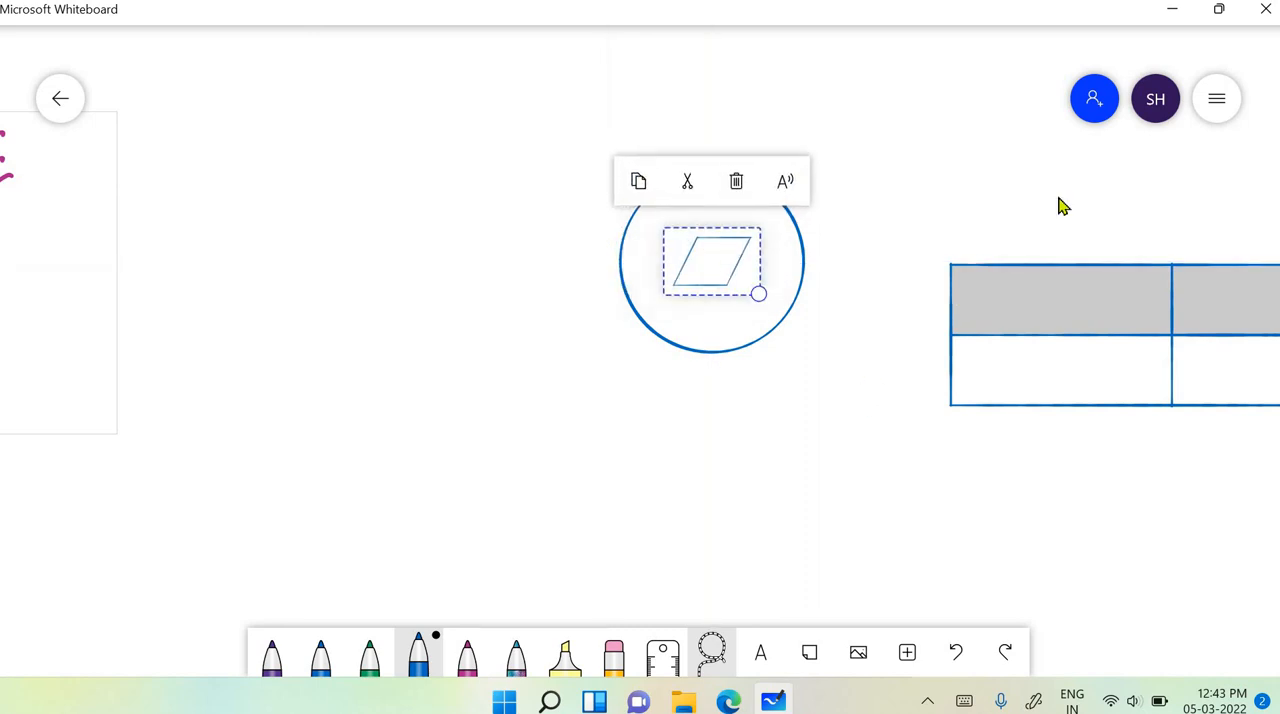
- Turn off object snapping and move the parallelogram slightly upward inside the circle without guides
left_click(1214, 104)
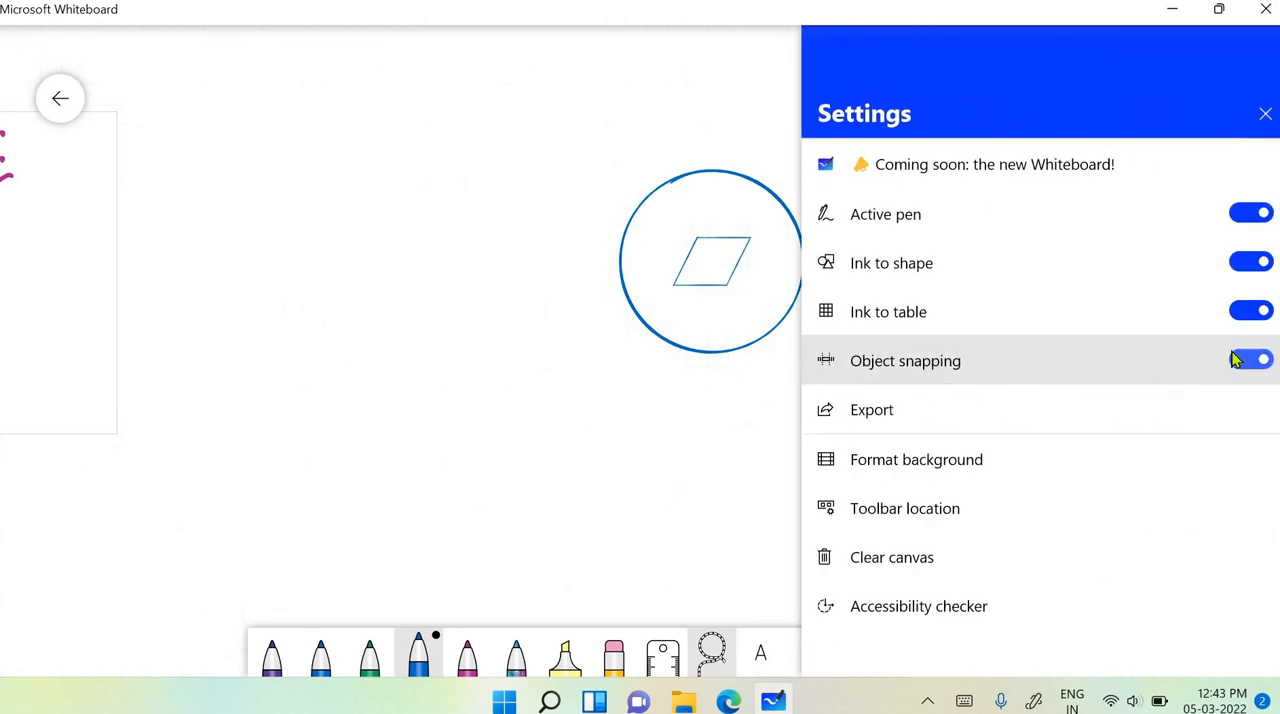
left_click(1250, 360)
left_click(696, 396)
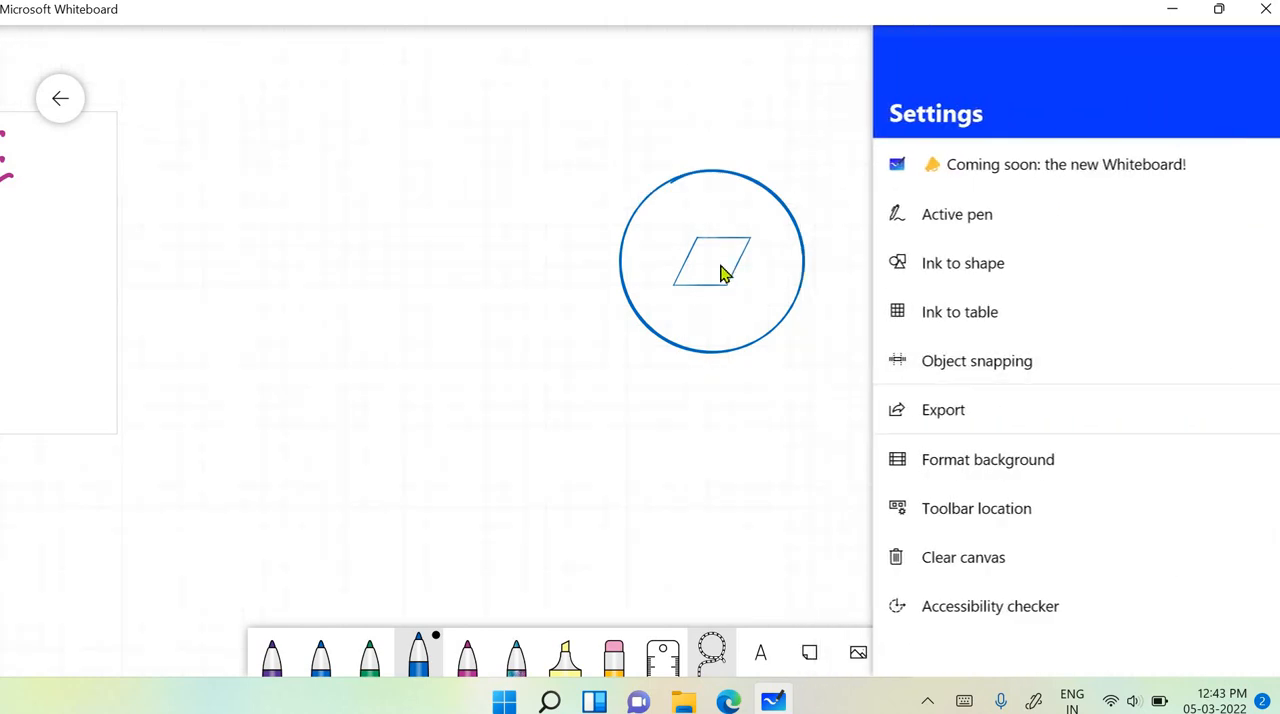
left_click(724, 254)
mouse_move(726, 251)
left_mouse_down()
mouse_move(565, 247)
mouse_move(743, 180)
mouse_move(723, 283)
mouse_move(789, 254)
mouse_move(705, 225)
mouse_move(729, 251)
mouse_move(469, 140)
mouse_move(809, 166)
mouse_move(478, 217)
mouse_move(823, 240)
mouse_move(729, 246)
left_mouse_up()
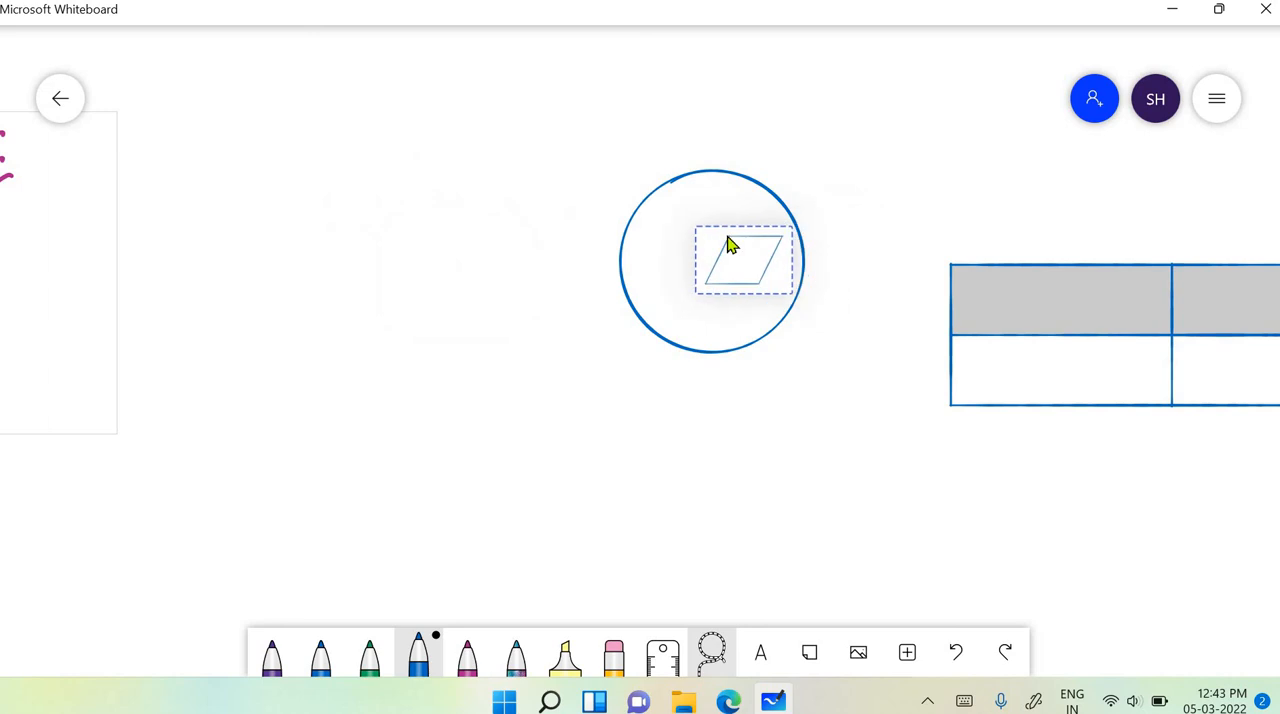
- Turn object snapping back on and return to the canvas
left_click(1217, 101)
left_click(1242, 361)
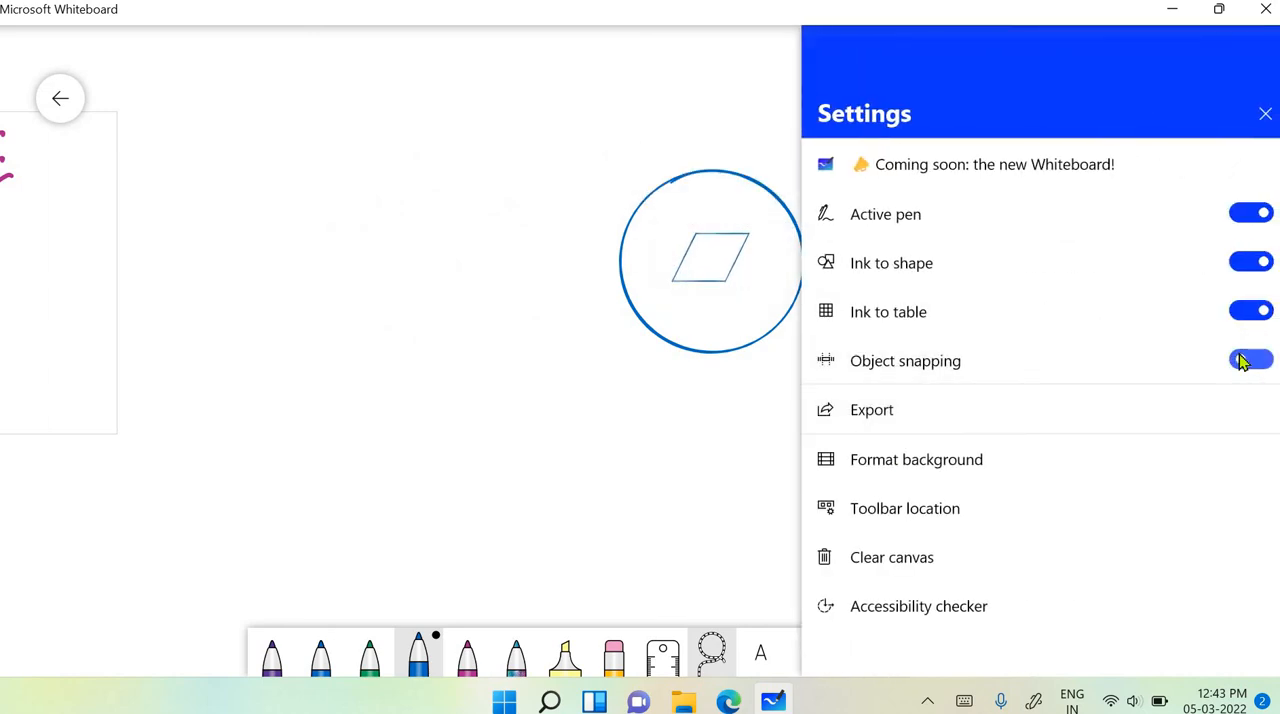
left_click(720, 260)
- Move the parallelogram back to the centre of the circle with the snapping guides and deselect it
scroll(805, 293, "down", 5)
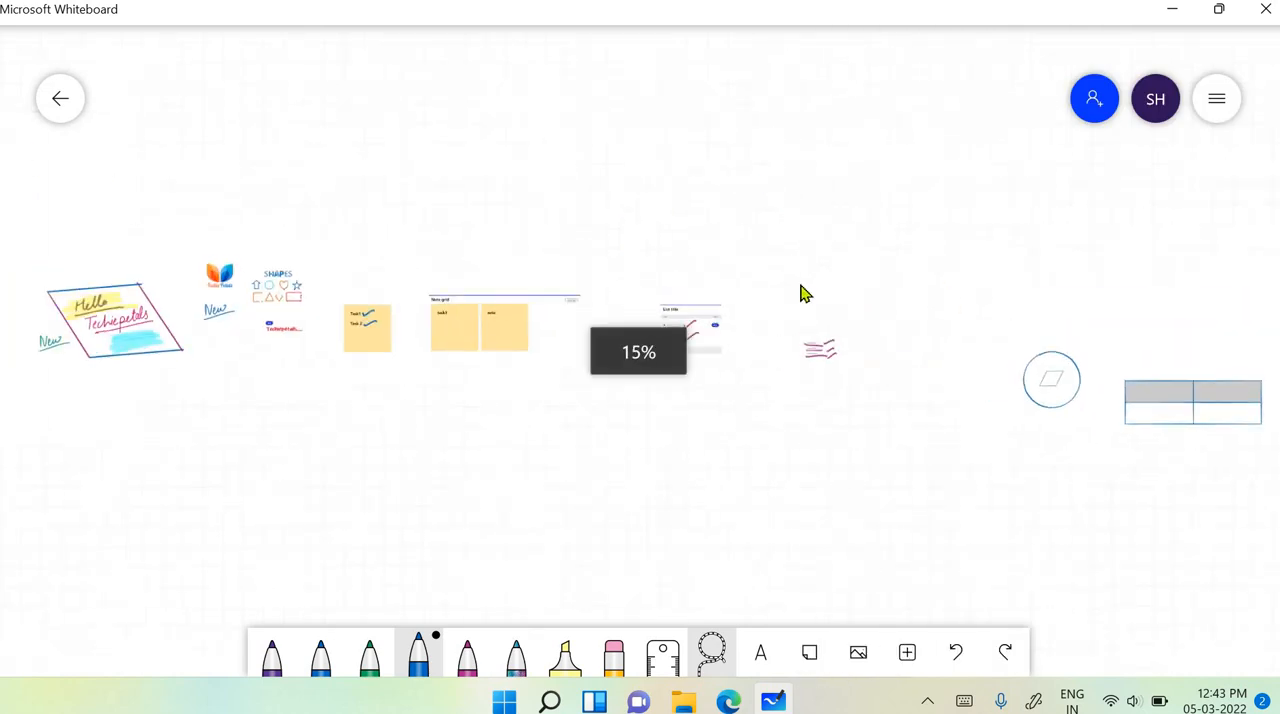
scroll(1010, 457, "up", 4)
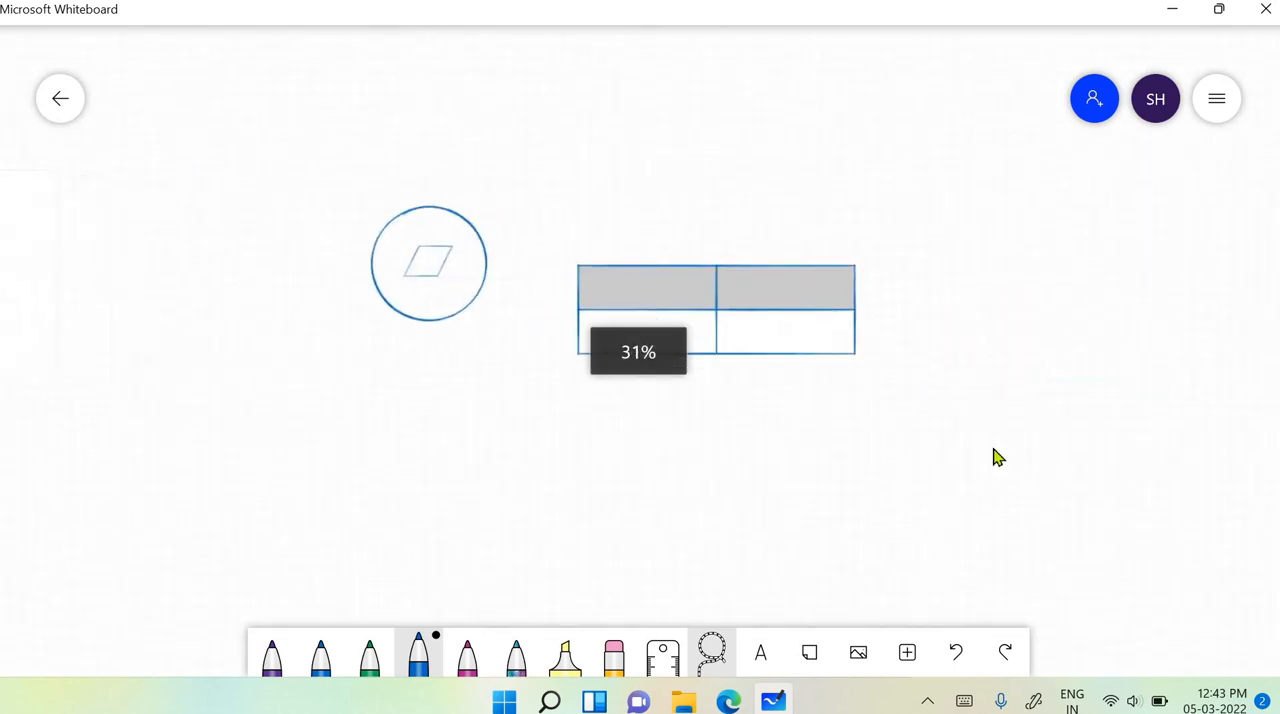
scroll(990, 452, "up", 2)
scroll(400, 360, "up", 3)
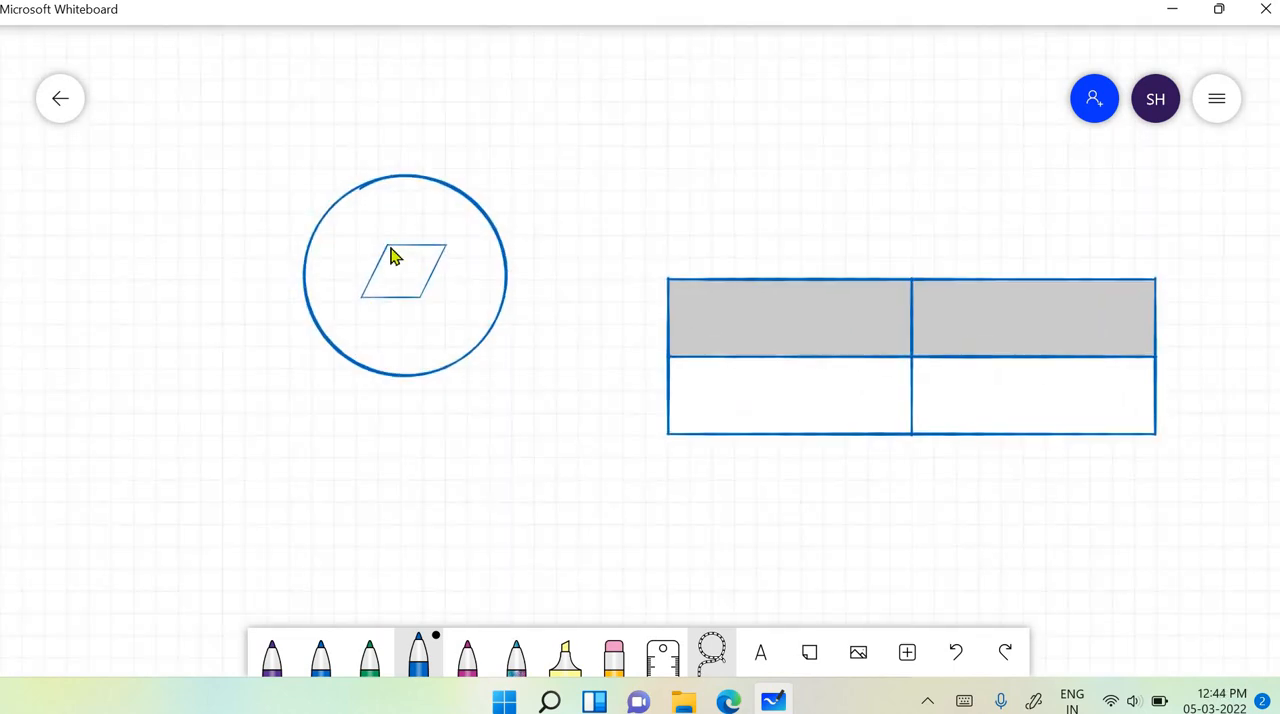
mouse_move(393, 257)
left_mouse_down()
mouse_move(377, 254)
mouse_move(543, 223)
mouse_move(414, 251)
mouse_move(405, 272)
mouse_move(389, 264)
left_mouse_up()
left_click(209, 275)
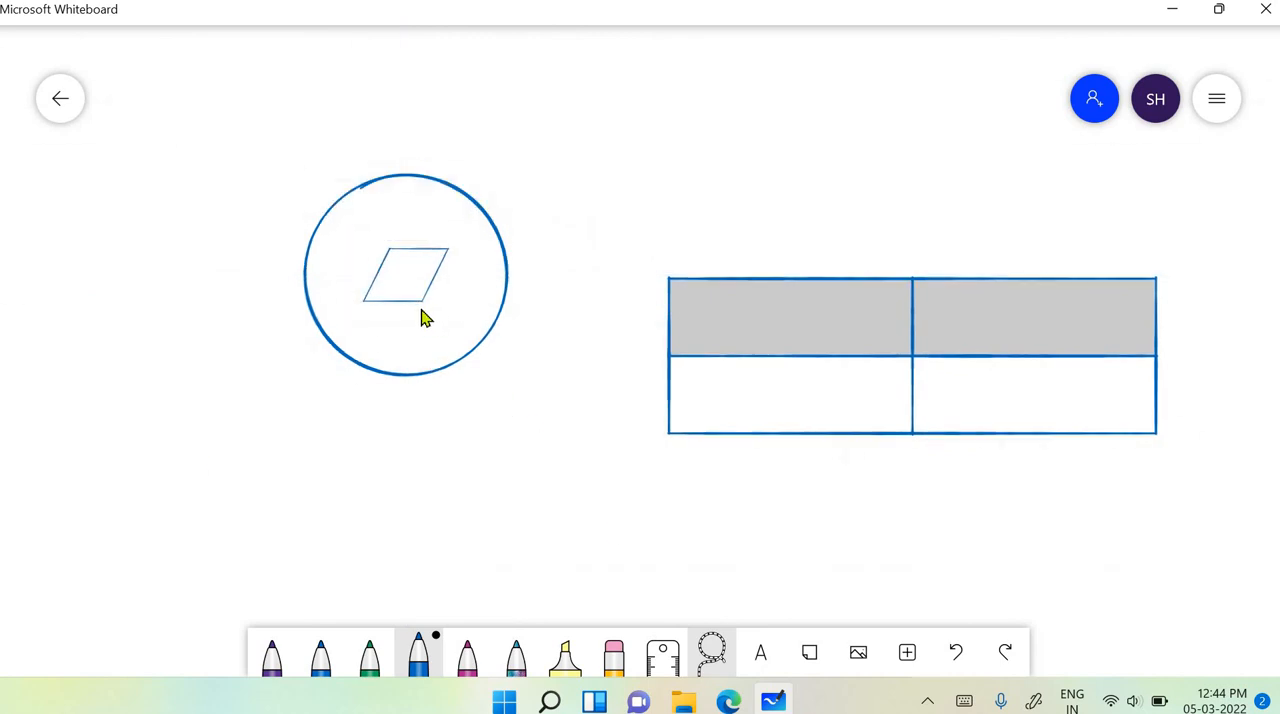
- Examine the image formats available for exporting the whiteboard, and return to the main settings
left_click(1215, 102)
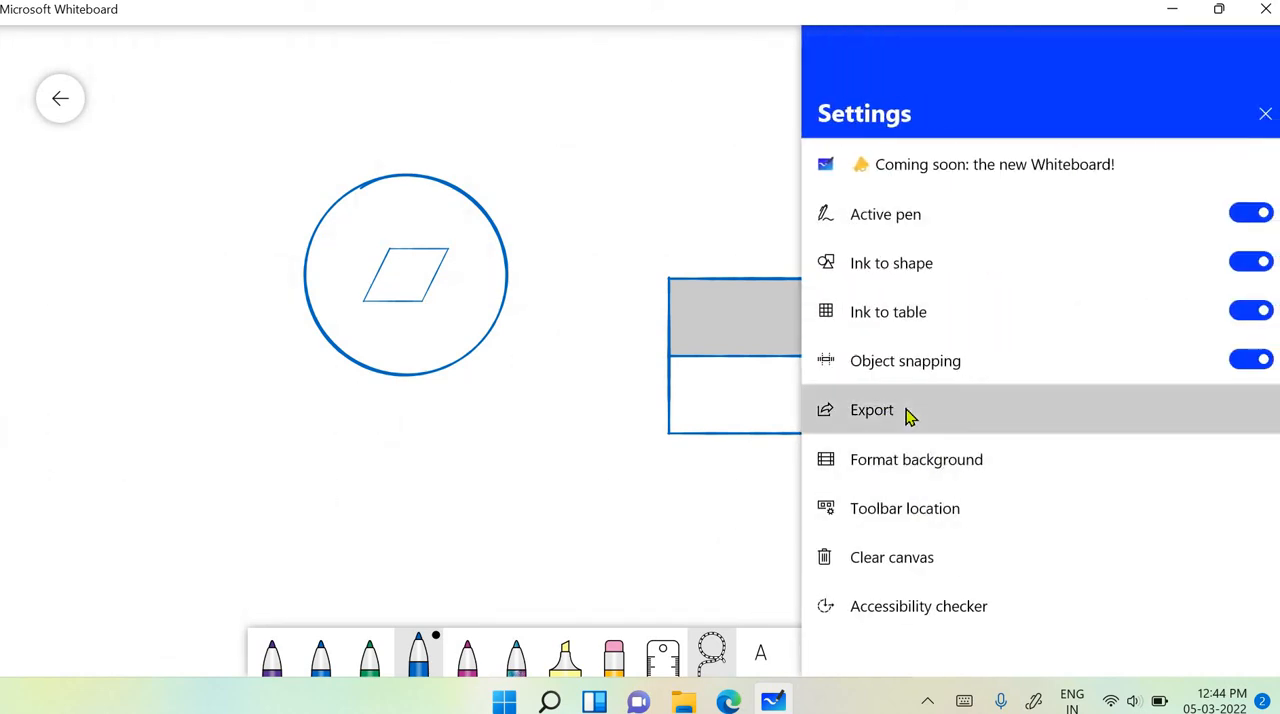
left_click(908, 415)
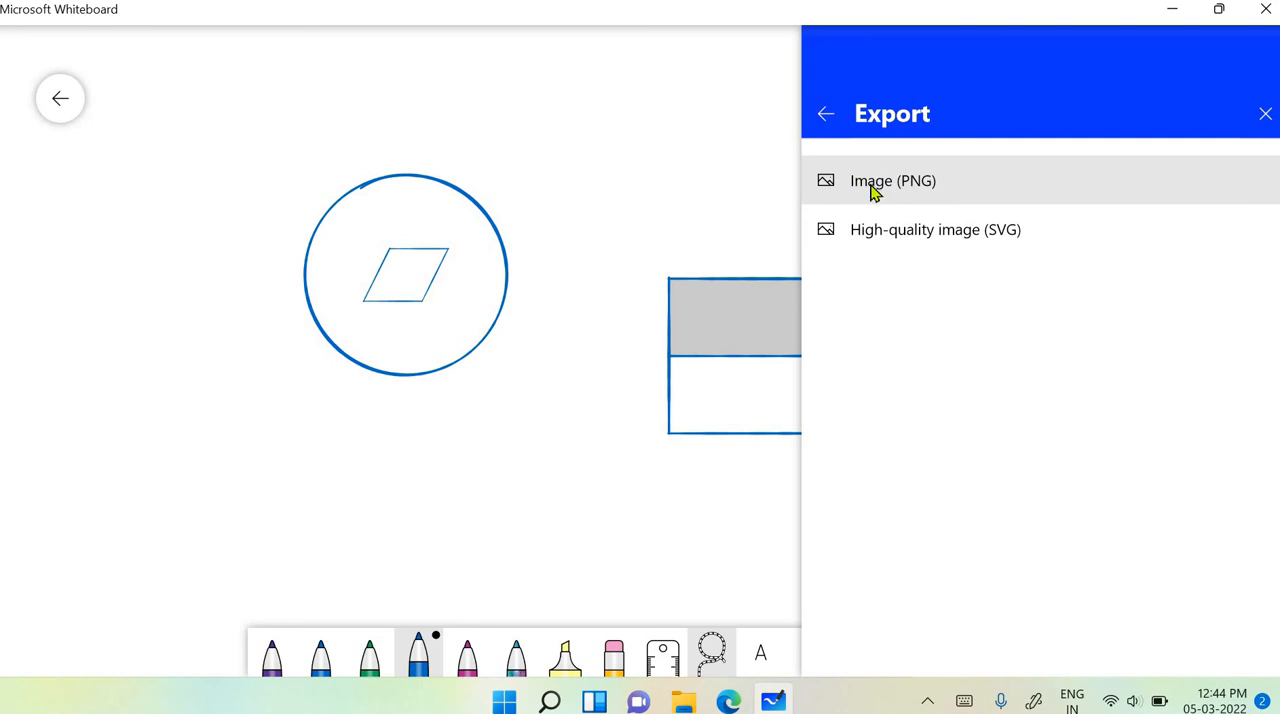
left_click(655, 174)
left_click(1216, 98)
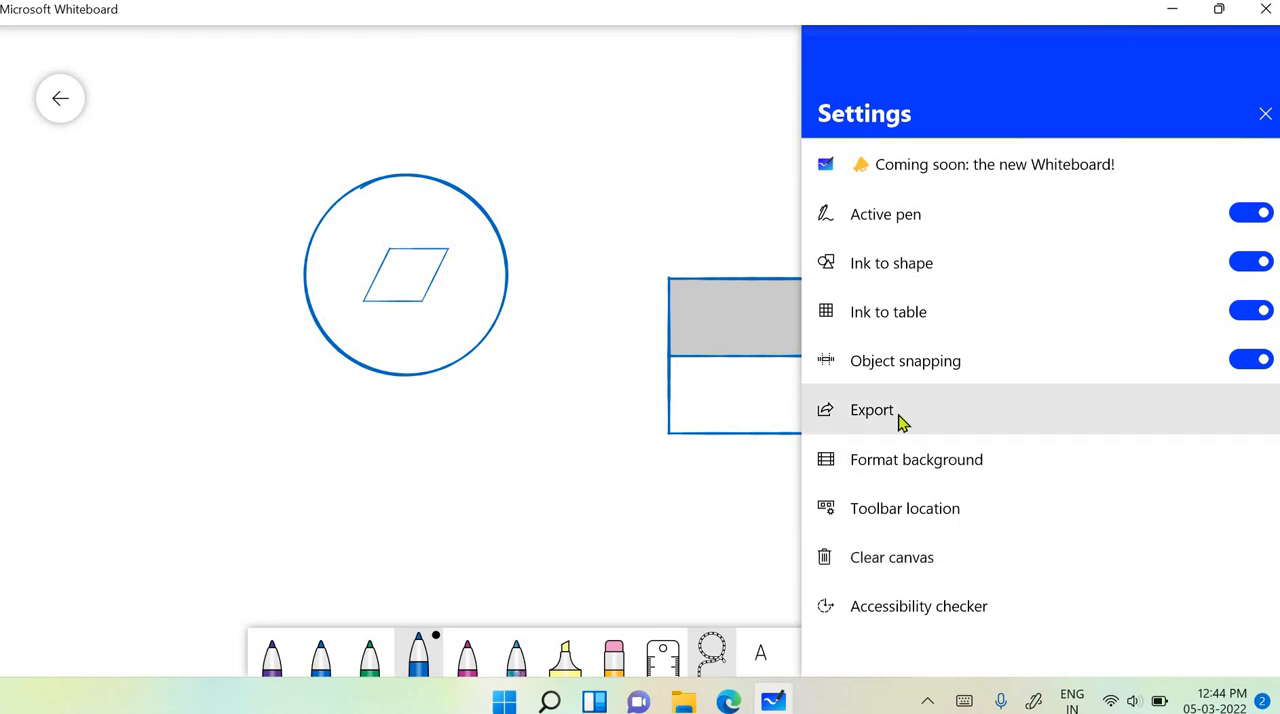
left_click(868, 419)
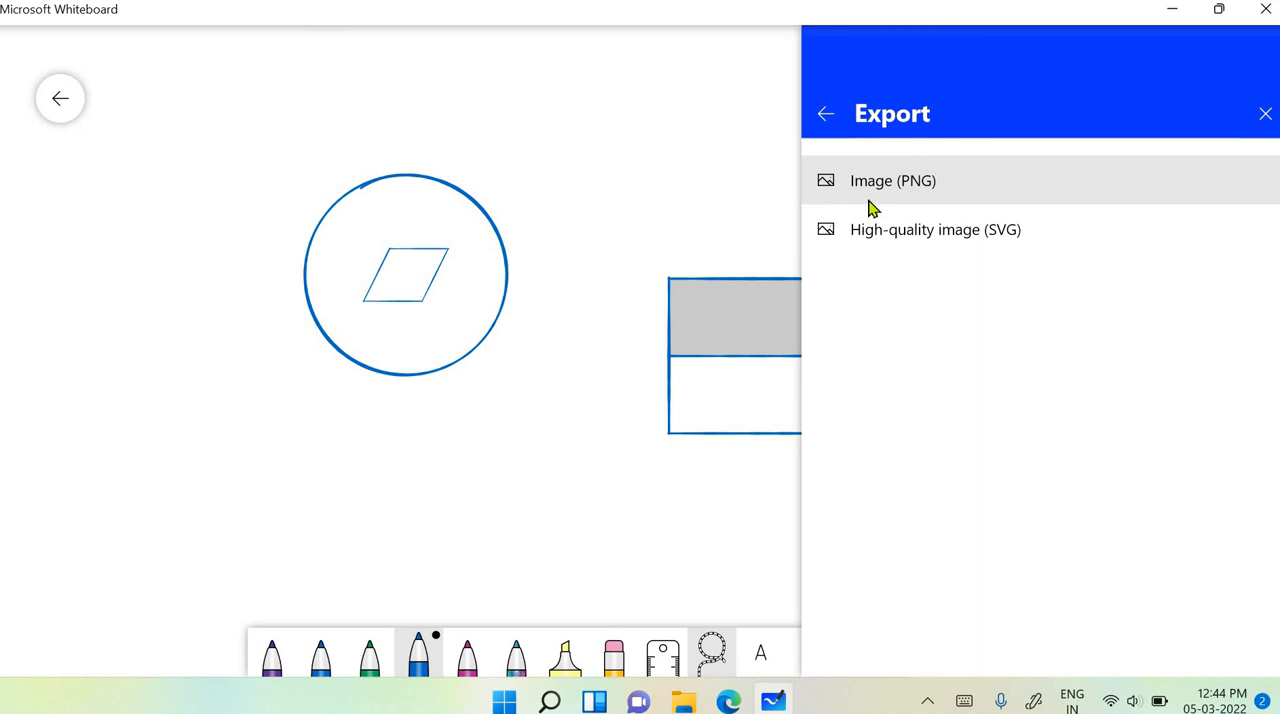
left_click(822, 116)
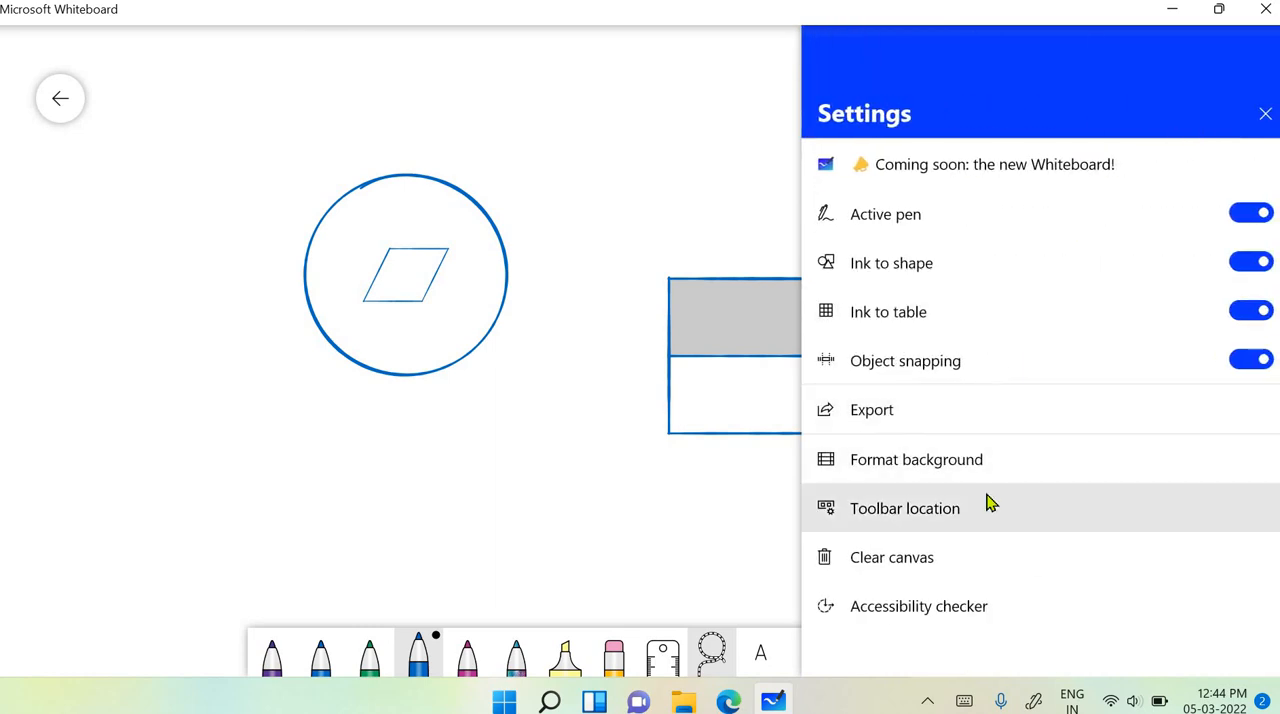
- Browse the background options, try several canvas colours such as yellow and purple, and set the background colour to light blue
left_click(896, 460)
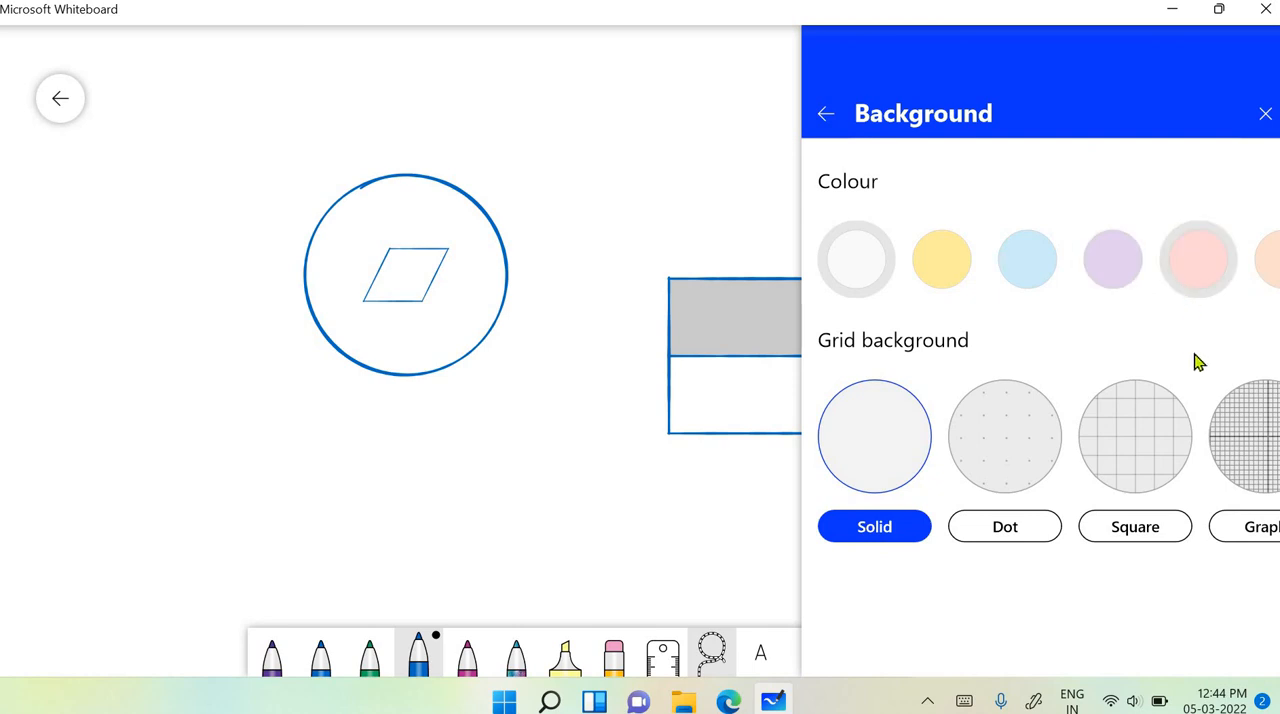
scroll(1175, 353, "right", 3)
scroll(1176, 353, "left", 5)
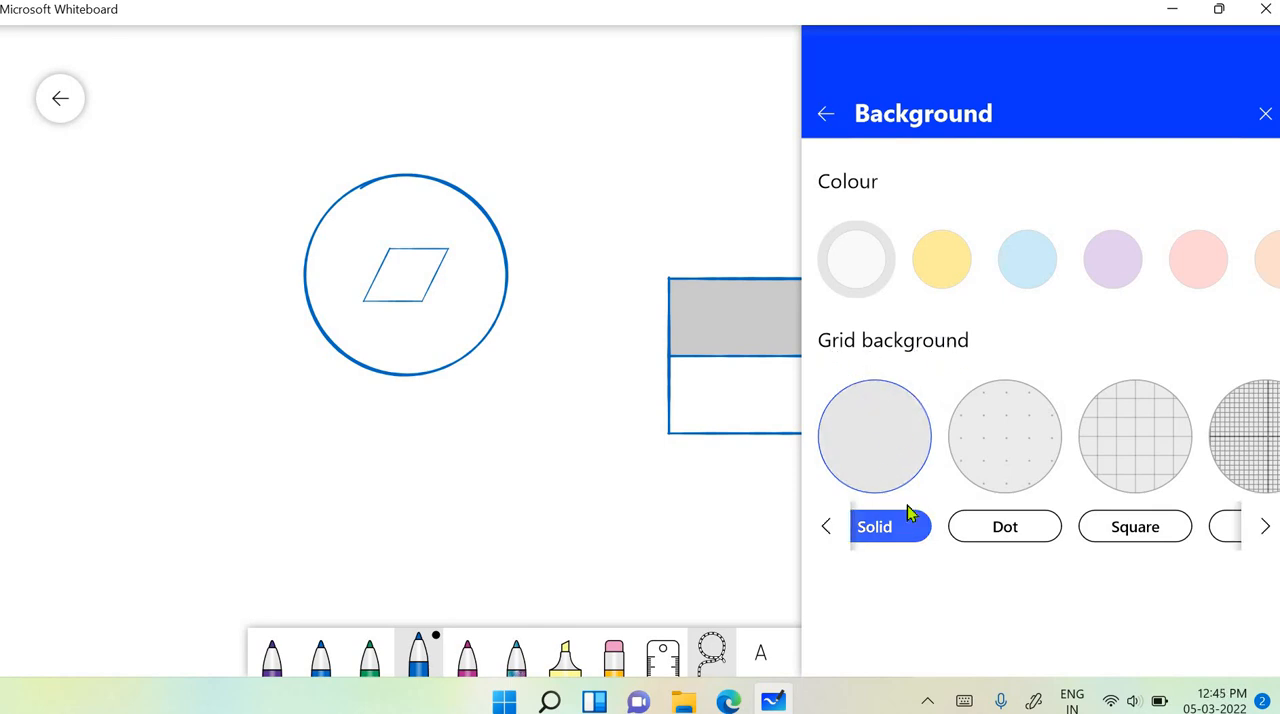
left_click(958, 282)
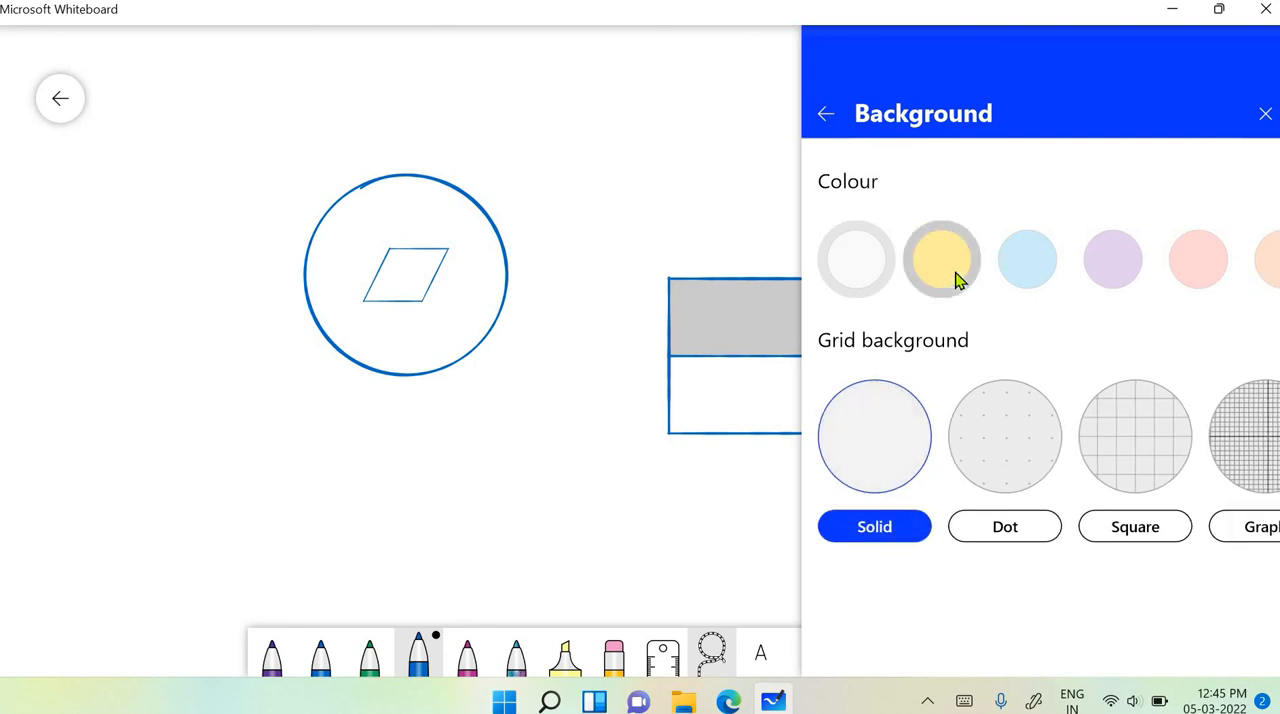
left_click(1032, 265)
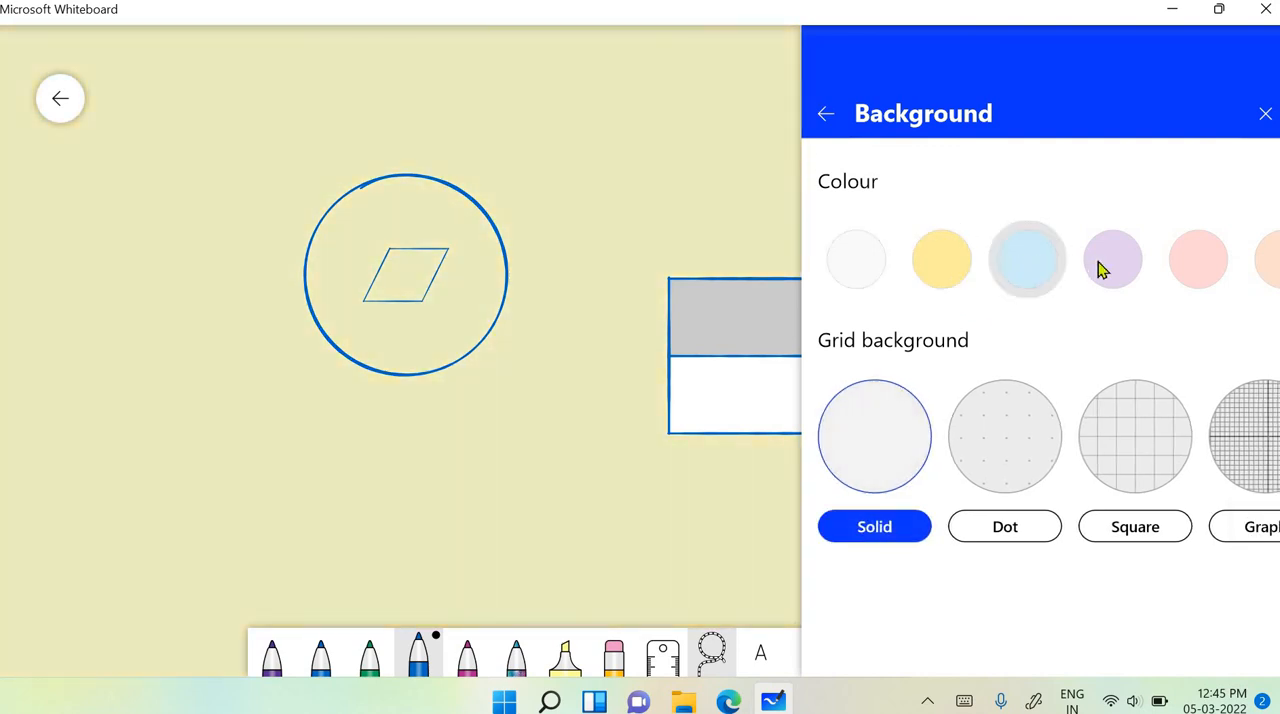
left_click(1103, 268)
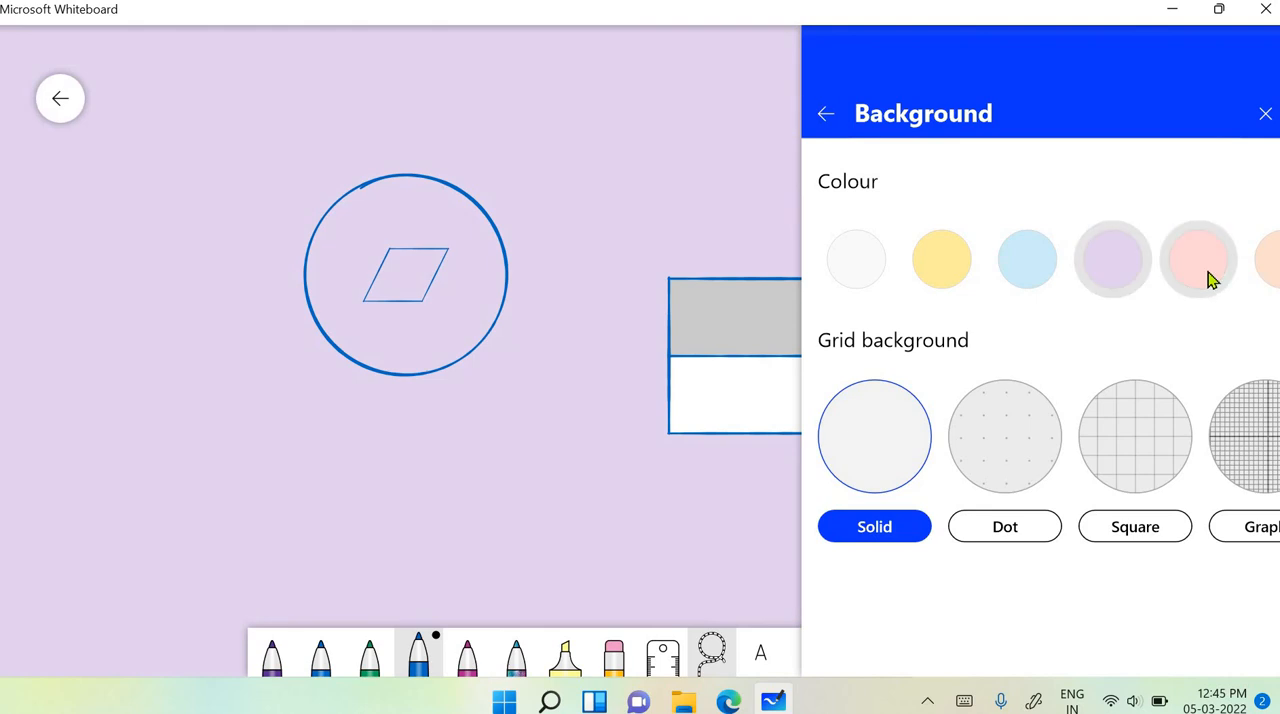
scroll(1205, 277, "right", 5)
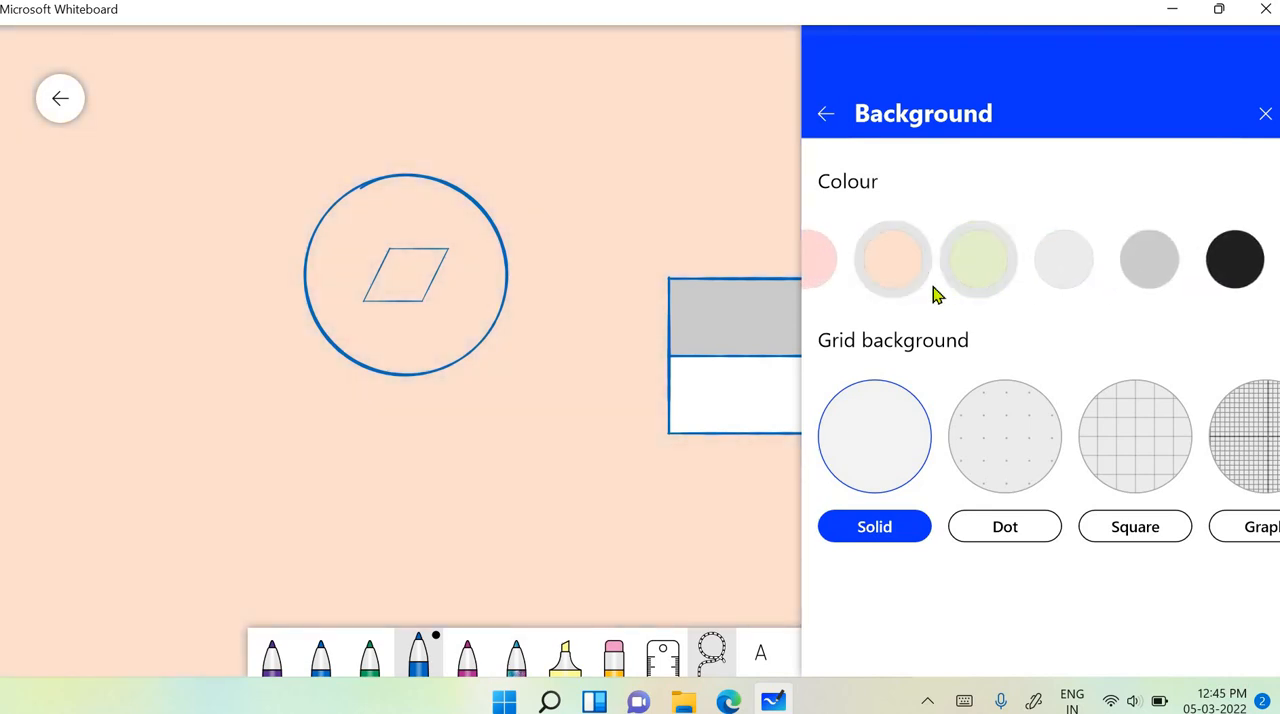
scroll(871, 290, "left", 4)
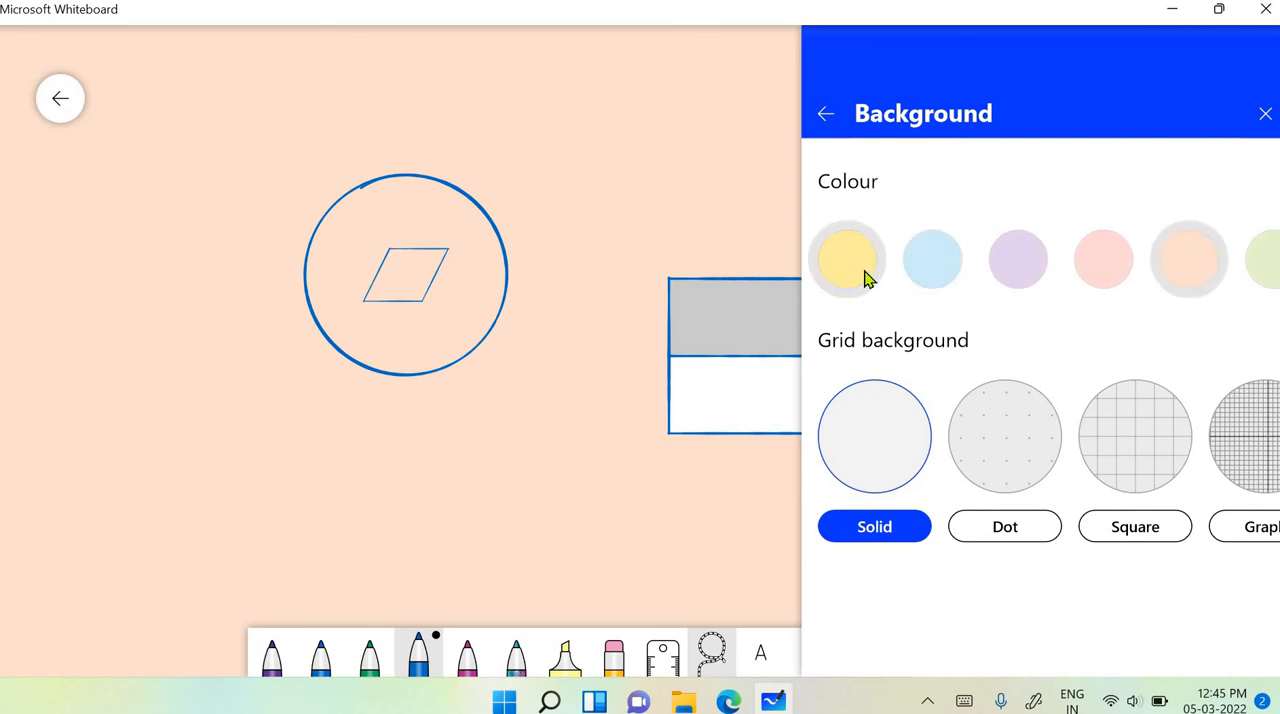
left_click(866, 277)
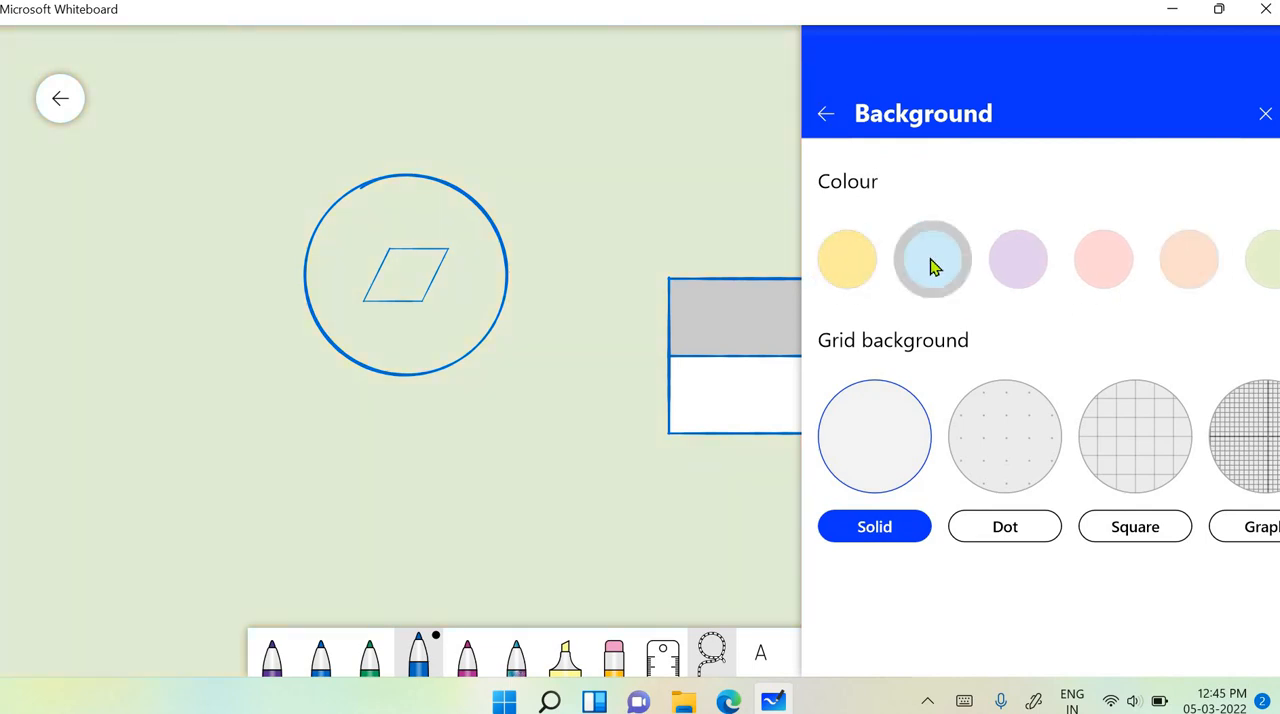
left_click(930, 263)
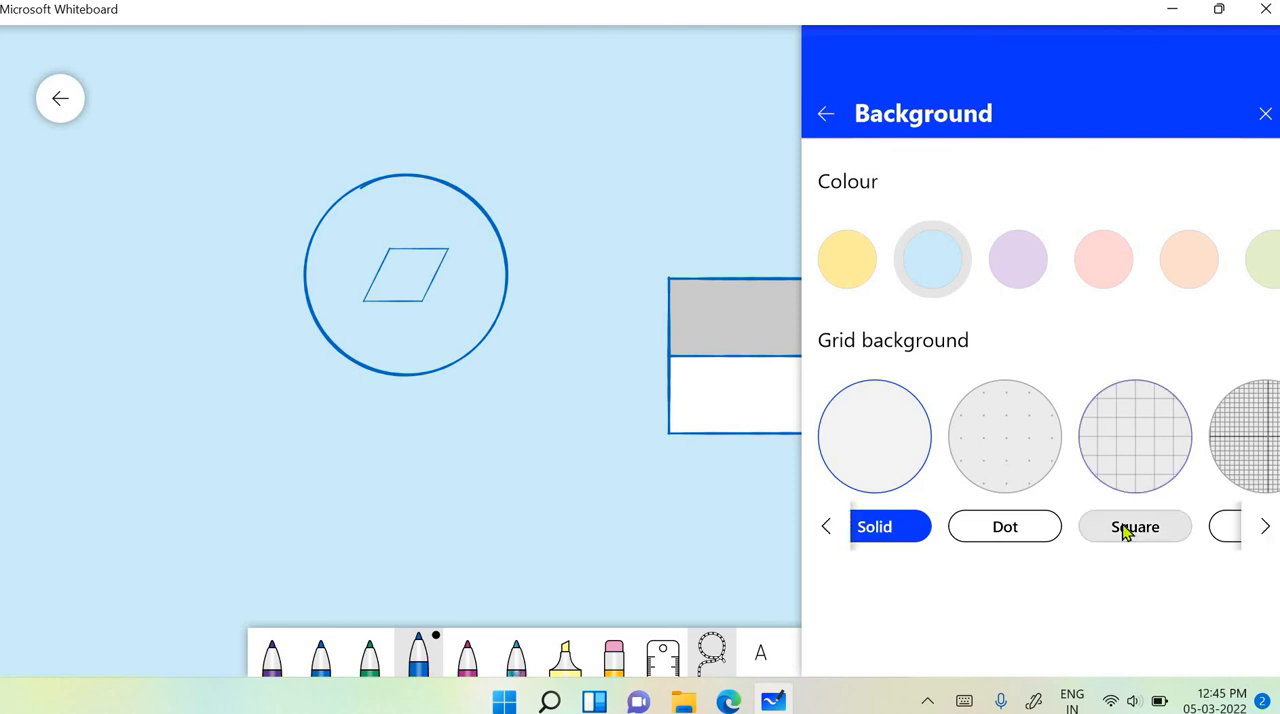
- Browse the grid backgrounds, try Graph, apply the Hybrid grid to the canvas, and close the settings
scroll(1120, 531, "down", 3)
scroll(1108, 530, "down", 5)
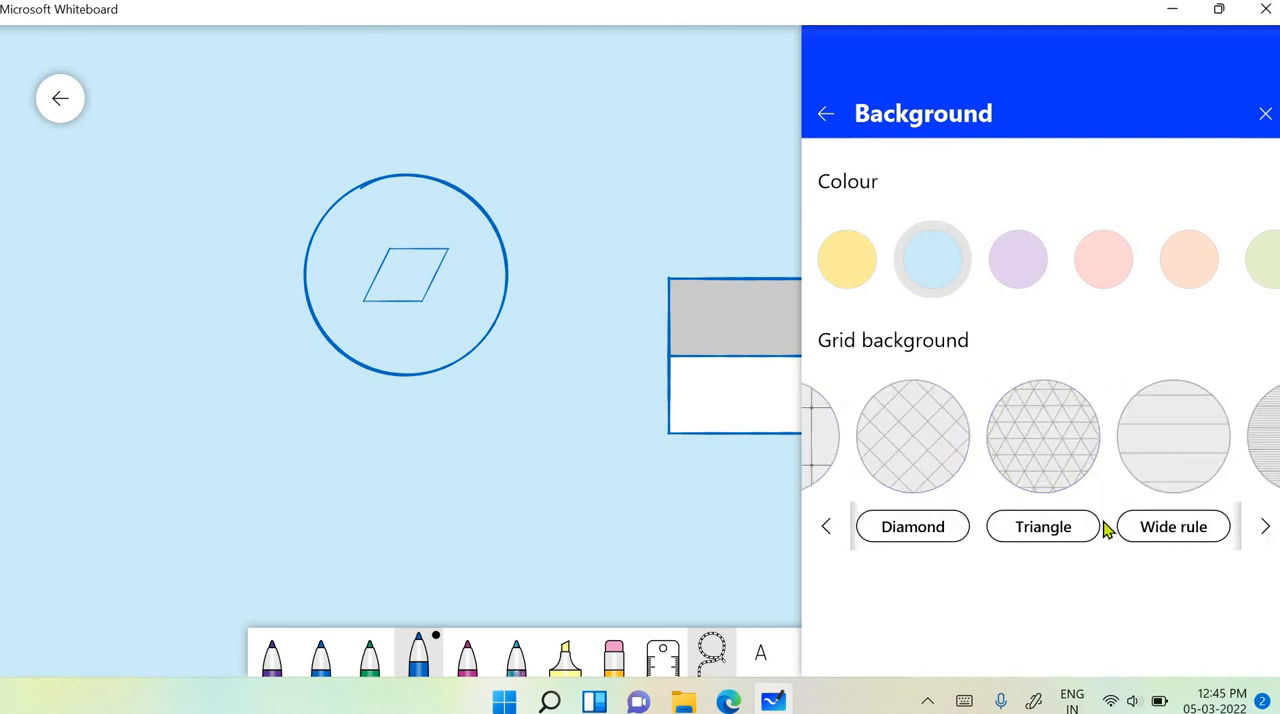
scroll(1097, 515, "up", 5)
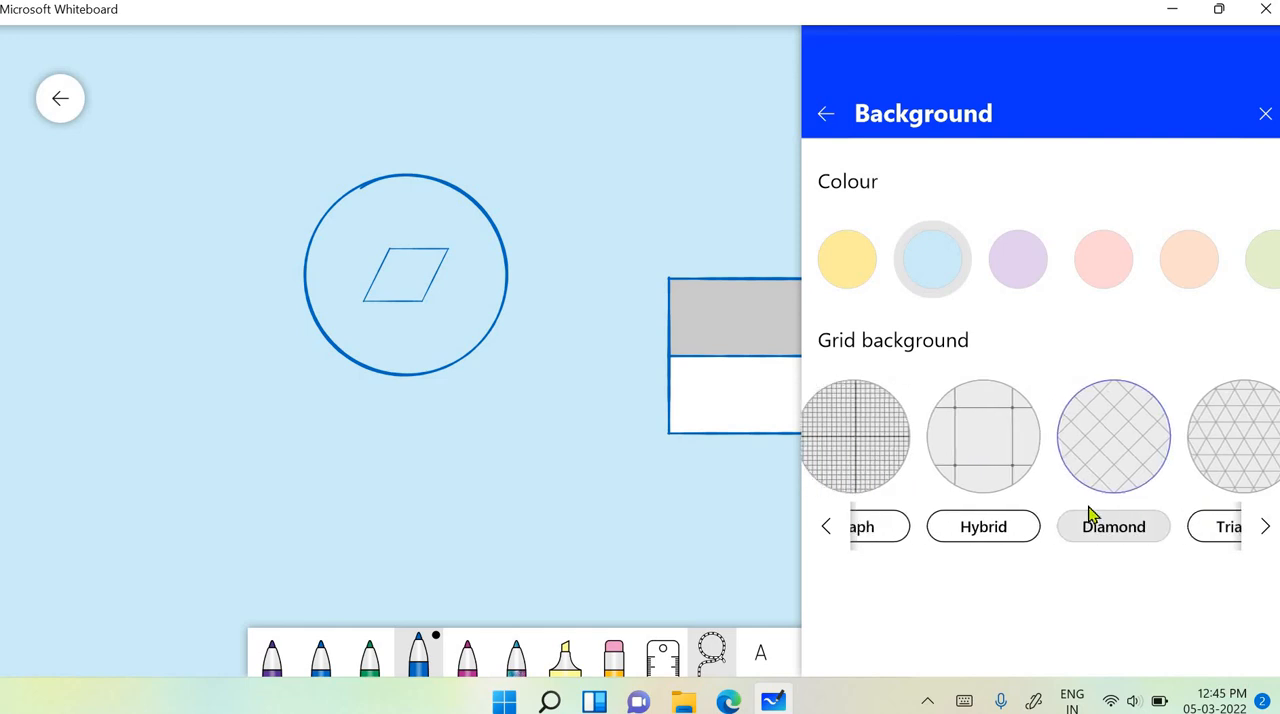
left_click(972, 460)
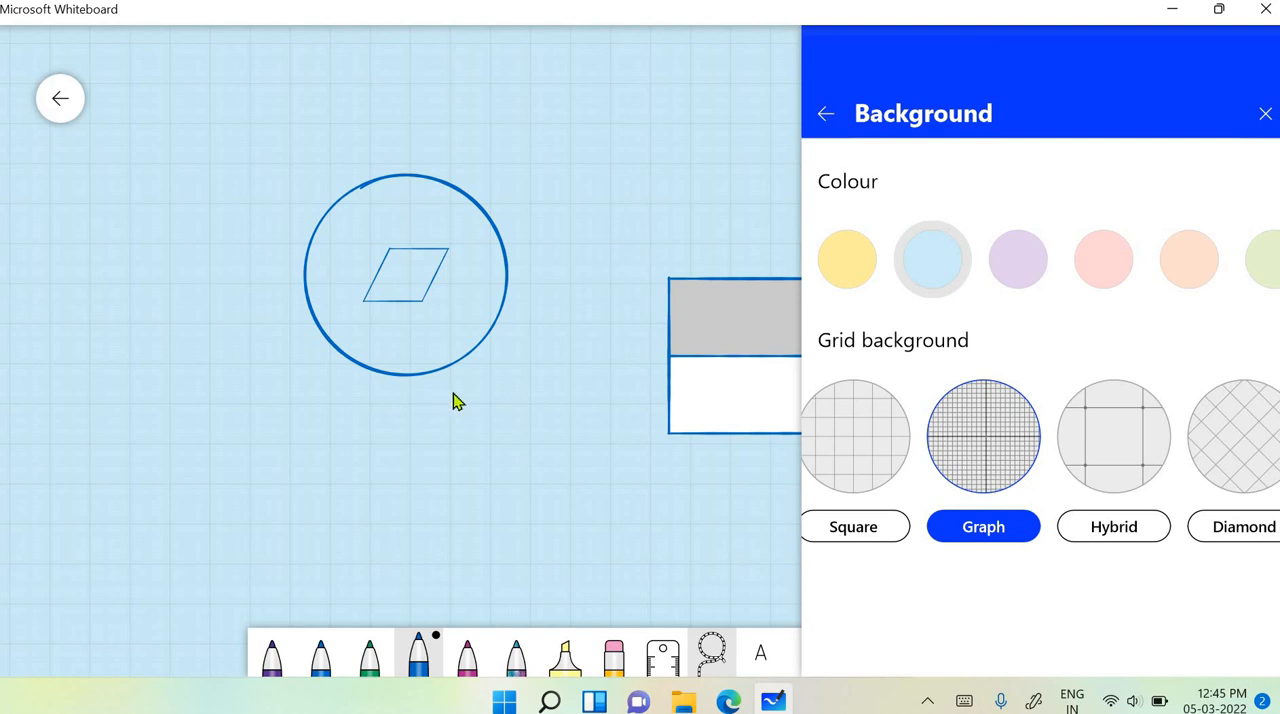
left_click(1133, 436)
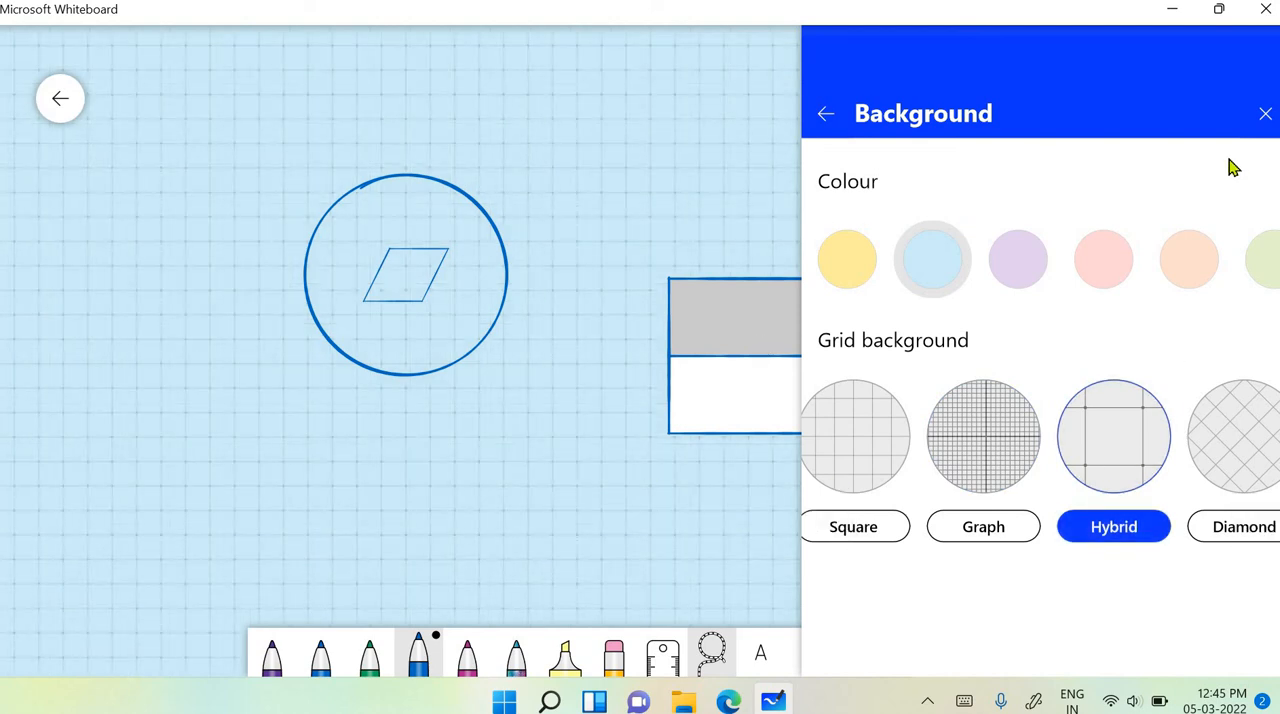
left_click(1265, 118)
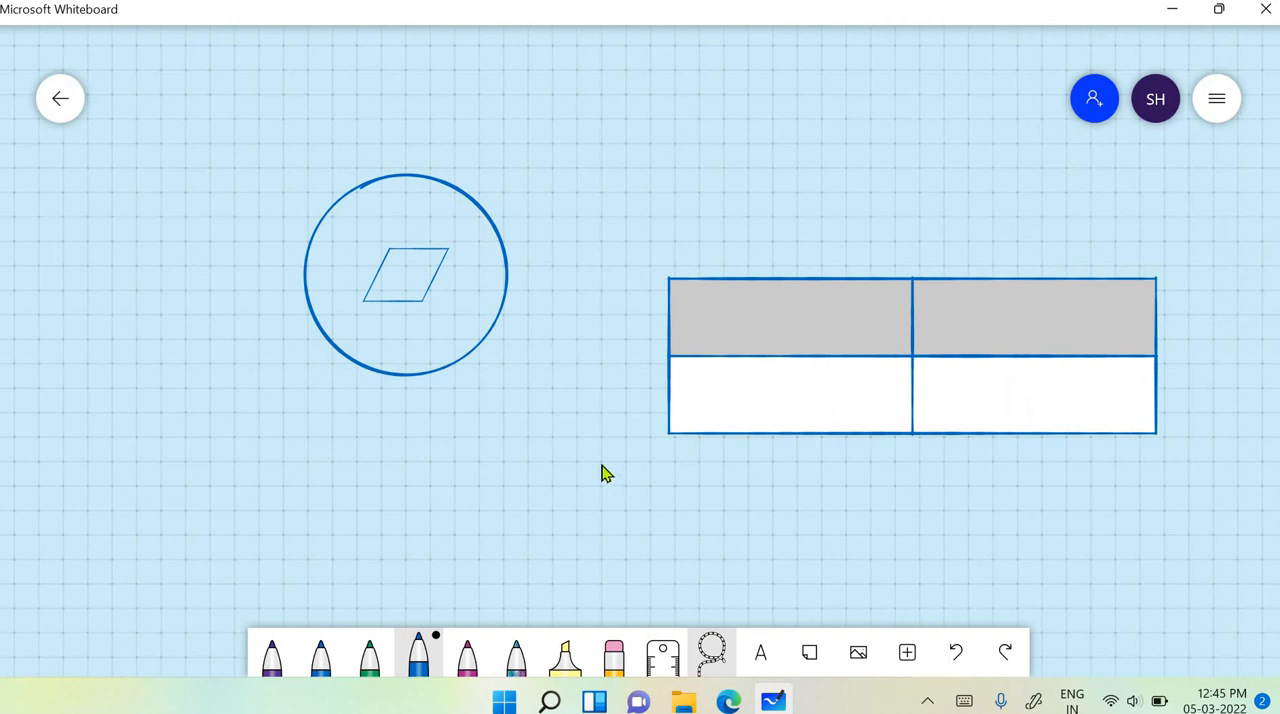
- Draw a short horizontal blue line between the circle and the table, and handwrite an underlined "Hello" on the circle's other side
scroll(598, 468, "up", 2)
left_click_drag(763, 224, 983, 228)
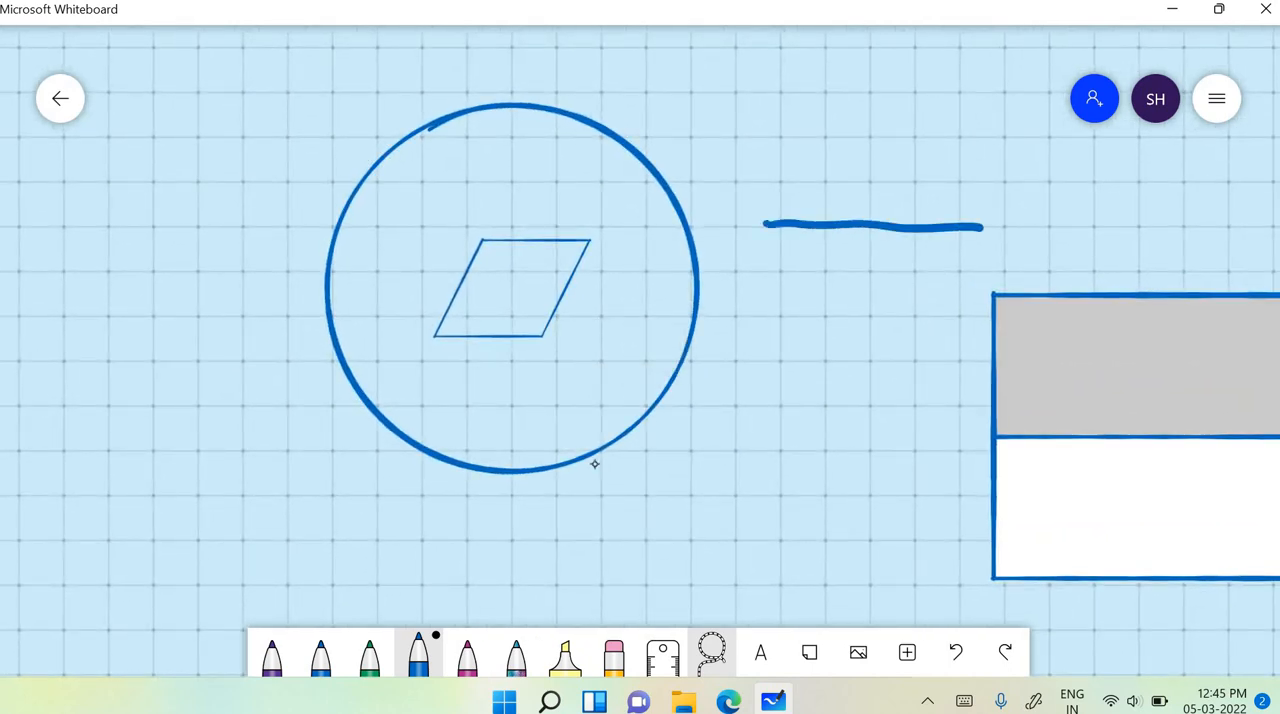
scroll(594, 464, "left", 10)
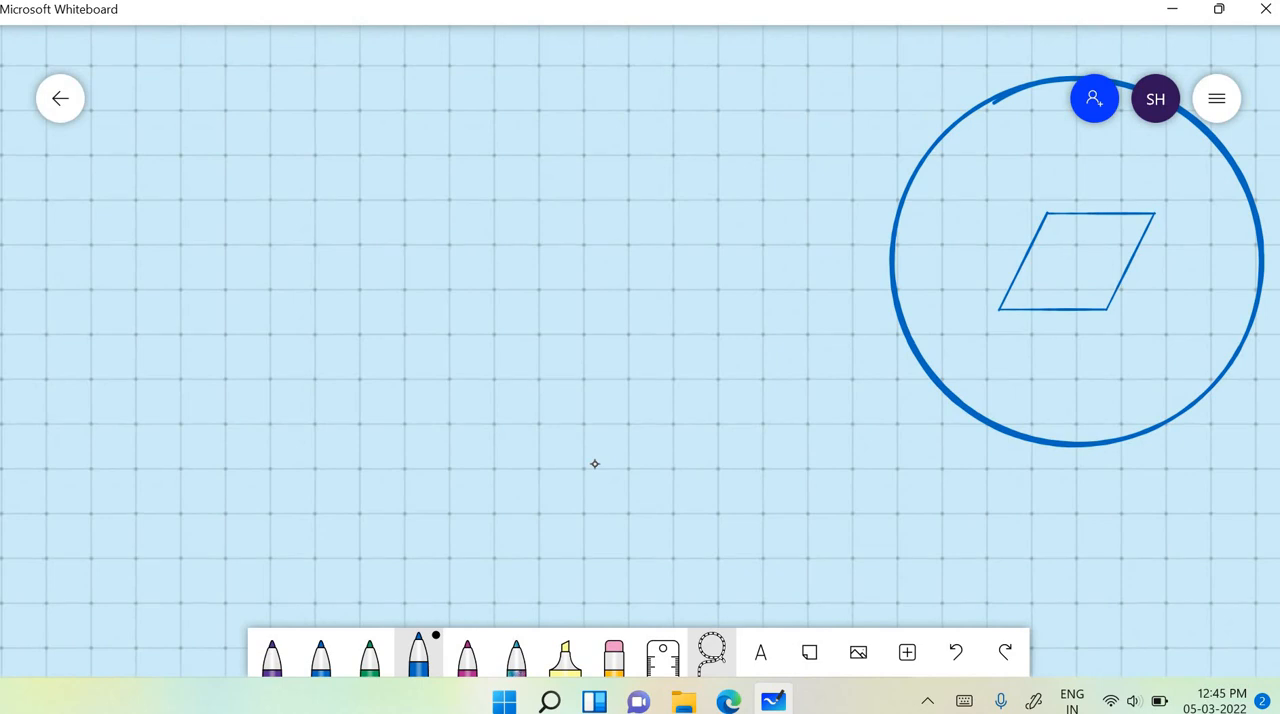
mouse_move(462, 207)
left_mouse_down()
mouse_move(459, 243)
mouse_move(480, 222)
left_mouse_up()
mouse_move(488, 203)
left_mouse_down()
mouse_move(486, 244)
mouse_move(586, 218)
left_mouse_up()
left_click_drag(431, 253, 641, 256)
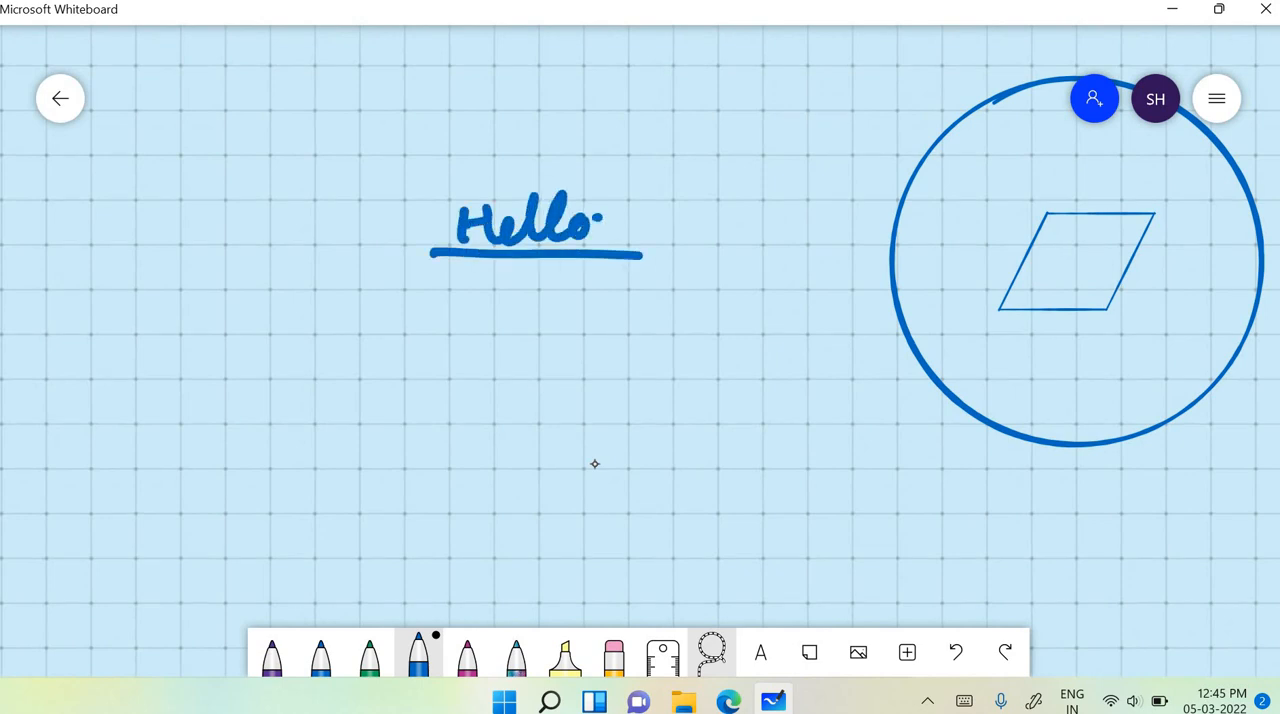
- Handwrite "Techiepetals" in blue below the underlined "Hello"
left_click_drag(484, 300, 479, 336)
mouse_move(456, 298)
left_mouse_down()
mouse_move(512, 291)
mouse_move(530, 332)
mouse_move(556, 334)
left_mouse_up()
mouse_move(566, 284)
left_mouse_down()
mouse_move(600, 322)
mouse_move(642, 334)
mouse_move(632, 378)
left_mouse_up()
left_click_drag(636, 310, 684, 334)
mouse_move(708, 280)
left_mouse_down()
mouse_move(702, 340)
mouse_move(736, 312)
mouse_move(746, 334)
left_mouse_up()
left_click_drag(760, 282, 772, 338)
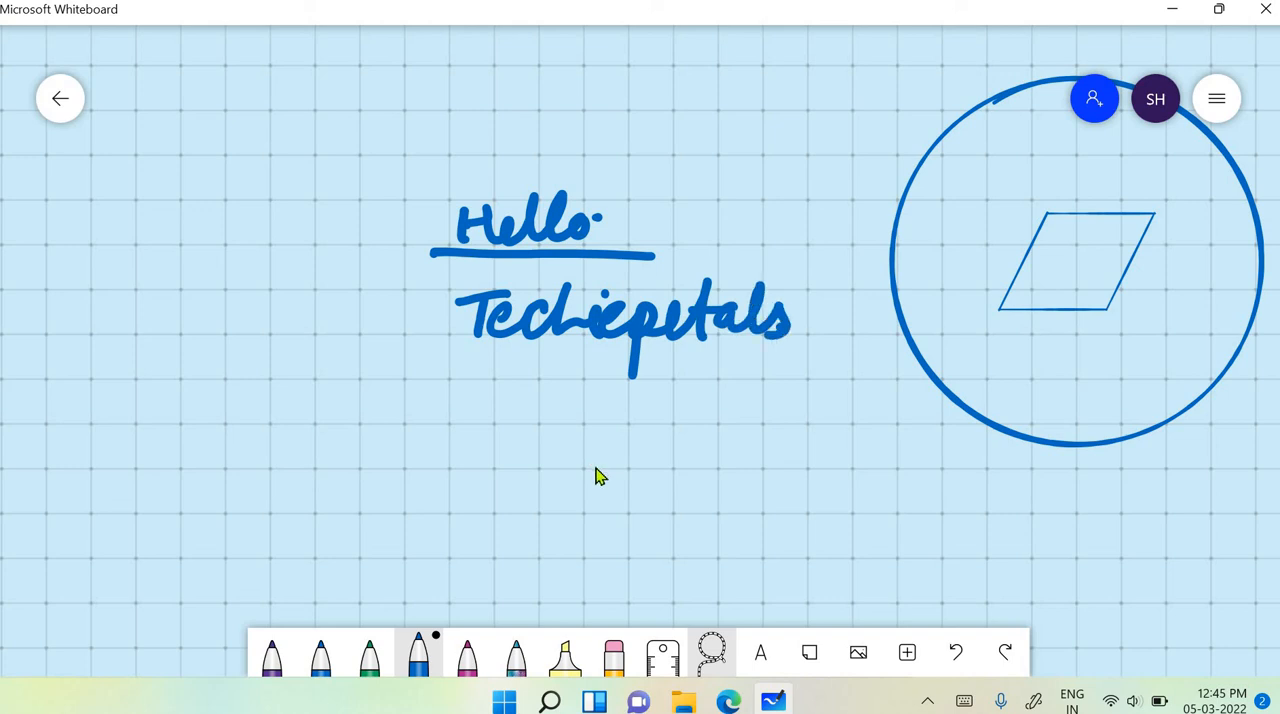
- Start exporting the whiteboard as an Image (PNG) file
scroll(909, 394, "down", 5)
scroll(843, 460, "down", 3)
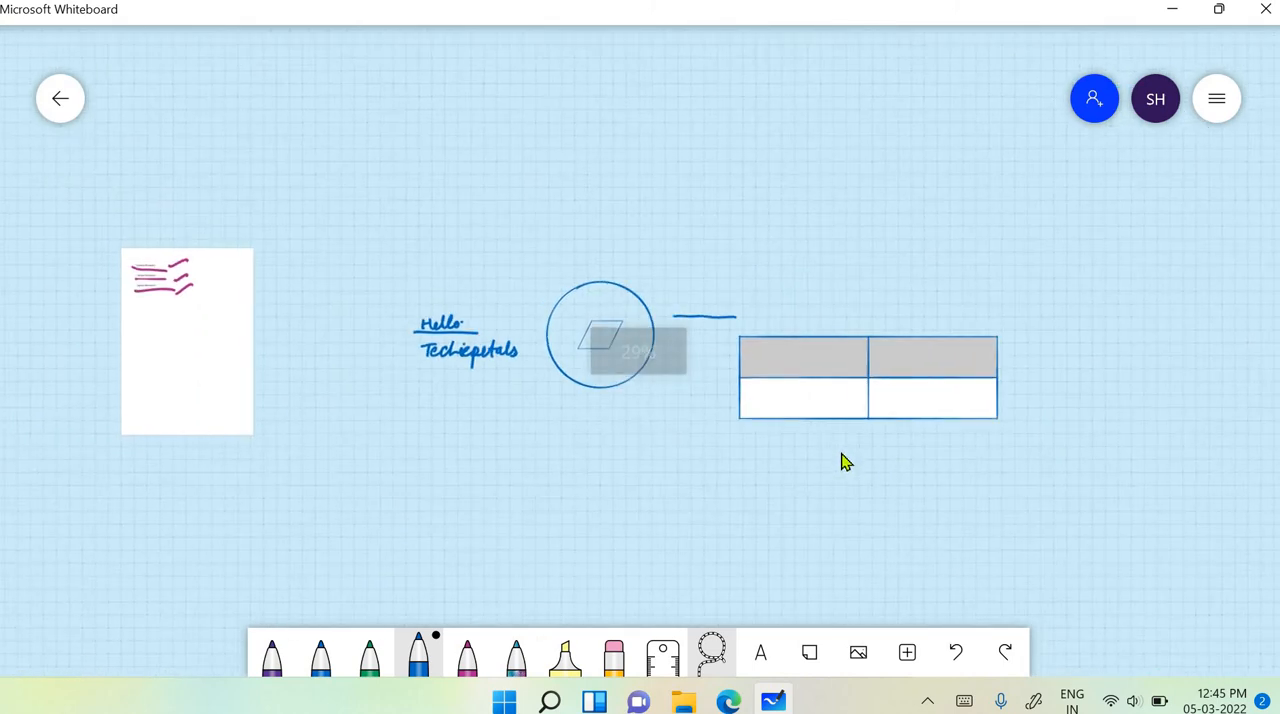
scroll(843, 460, "down", 2)
scroll(843, 460, "left", 3)
scroll(1135, 231, "down", 3)
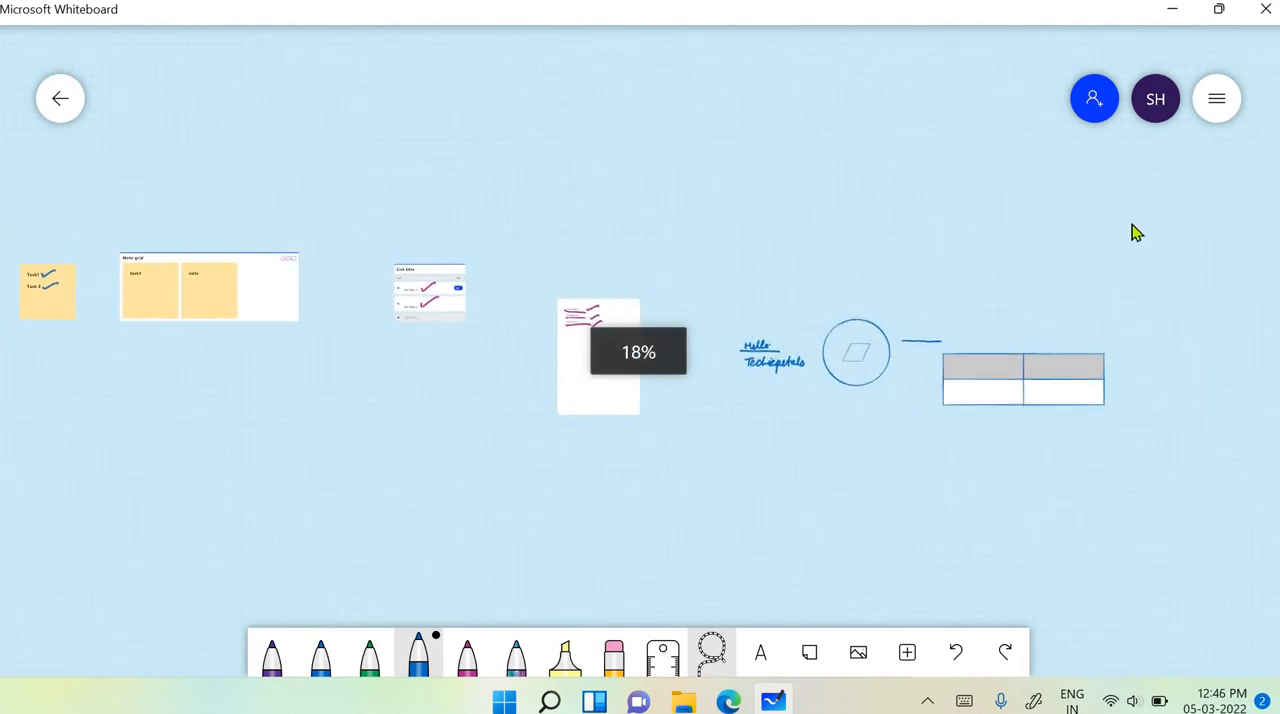
left_click(1216, 100)
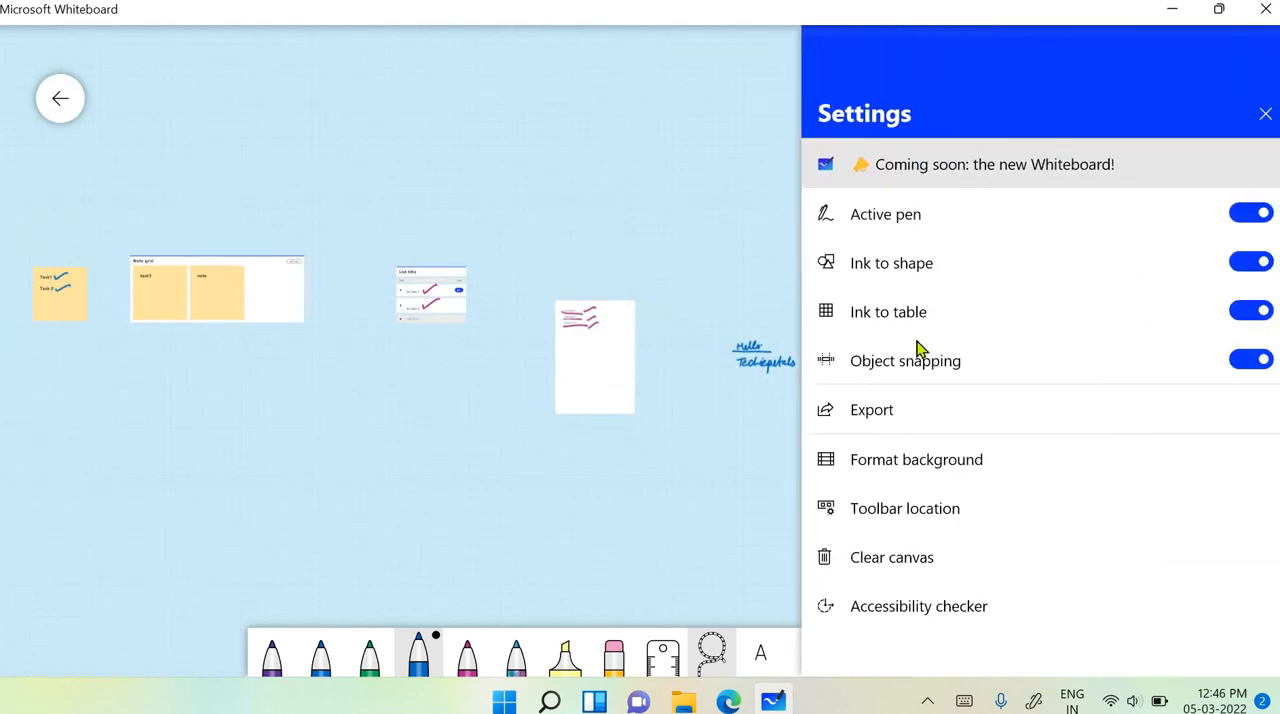
left_click(894, 428)
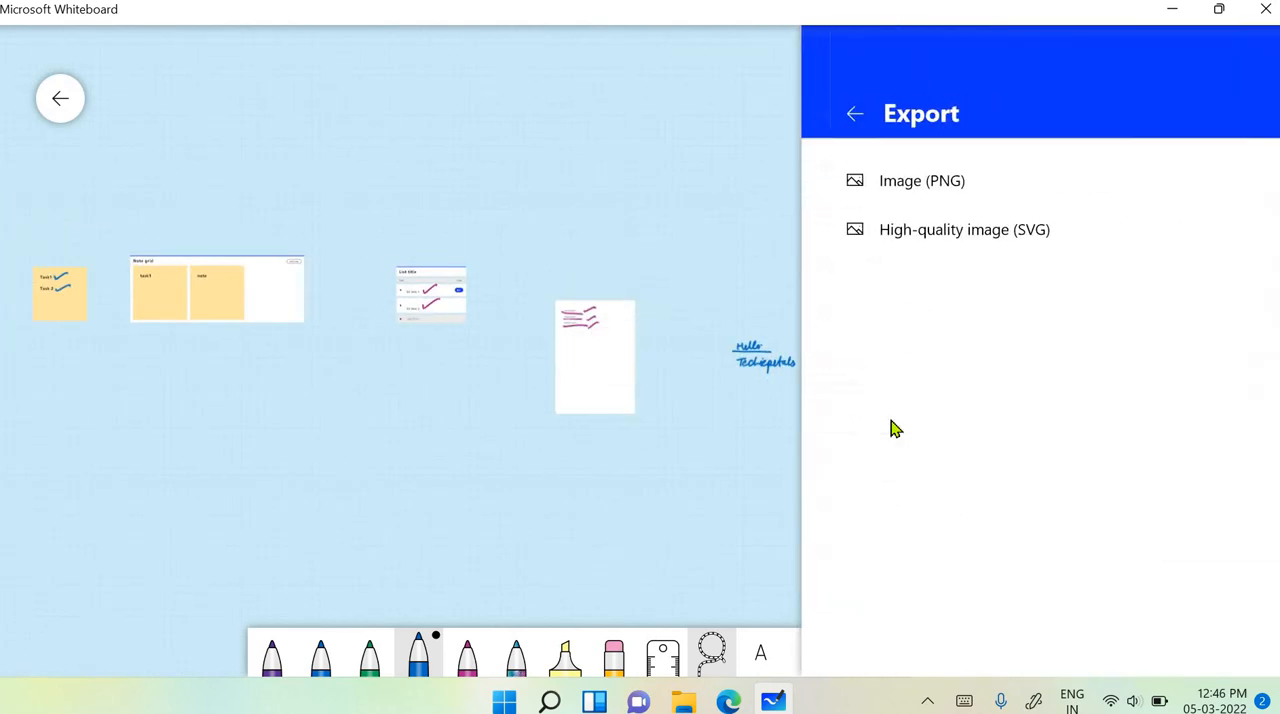
left_click(897, 200)
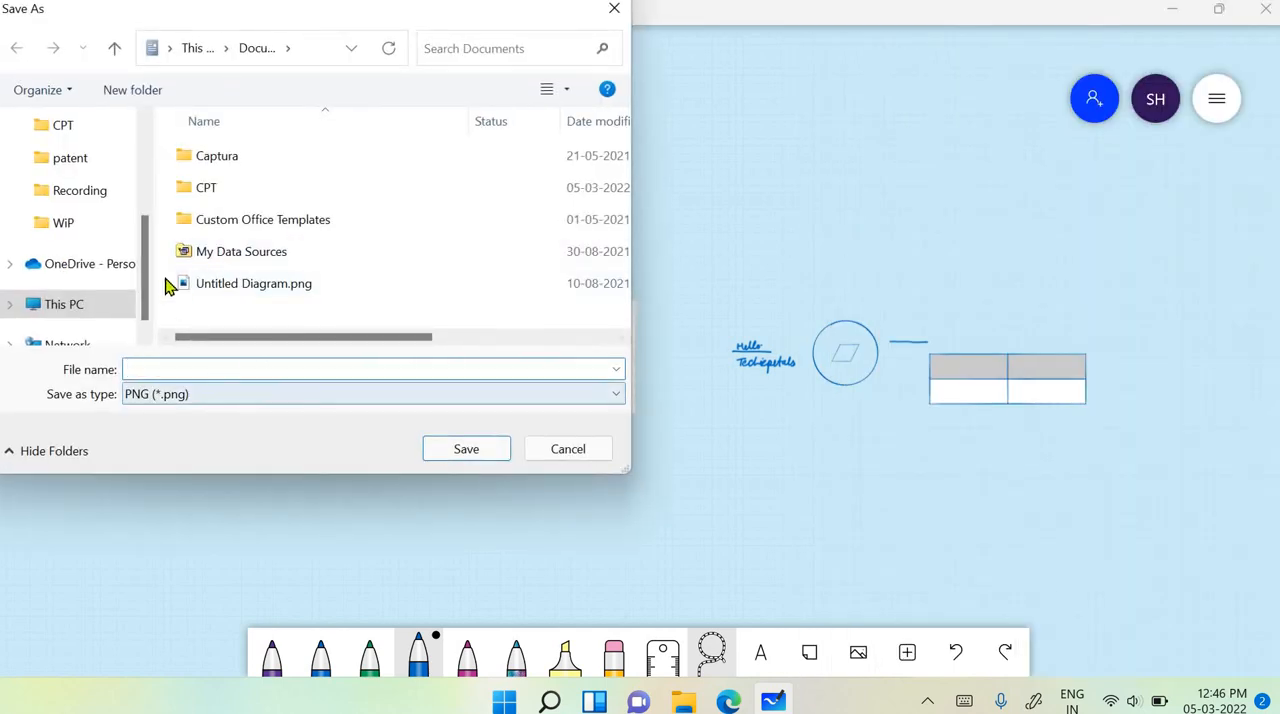
- Save the exported PNG to the Desktop folder with the file name "my canva"
scroll(45, 220, "up", 4)
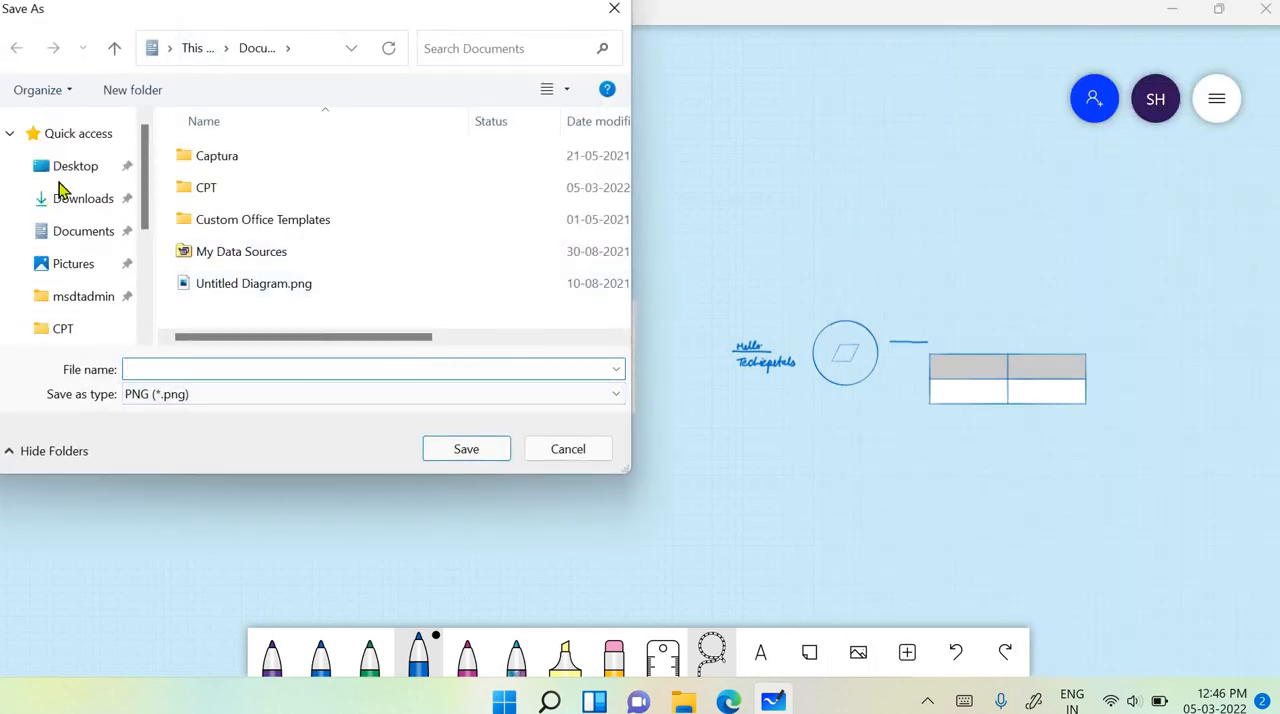
left_click(62, 168)
left_click(146, 369)
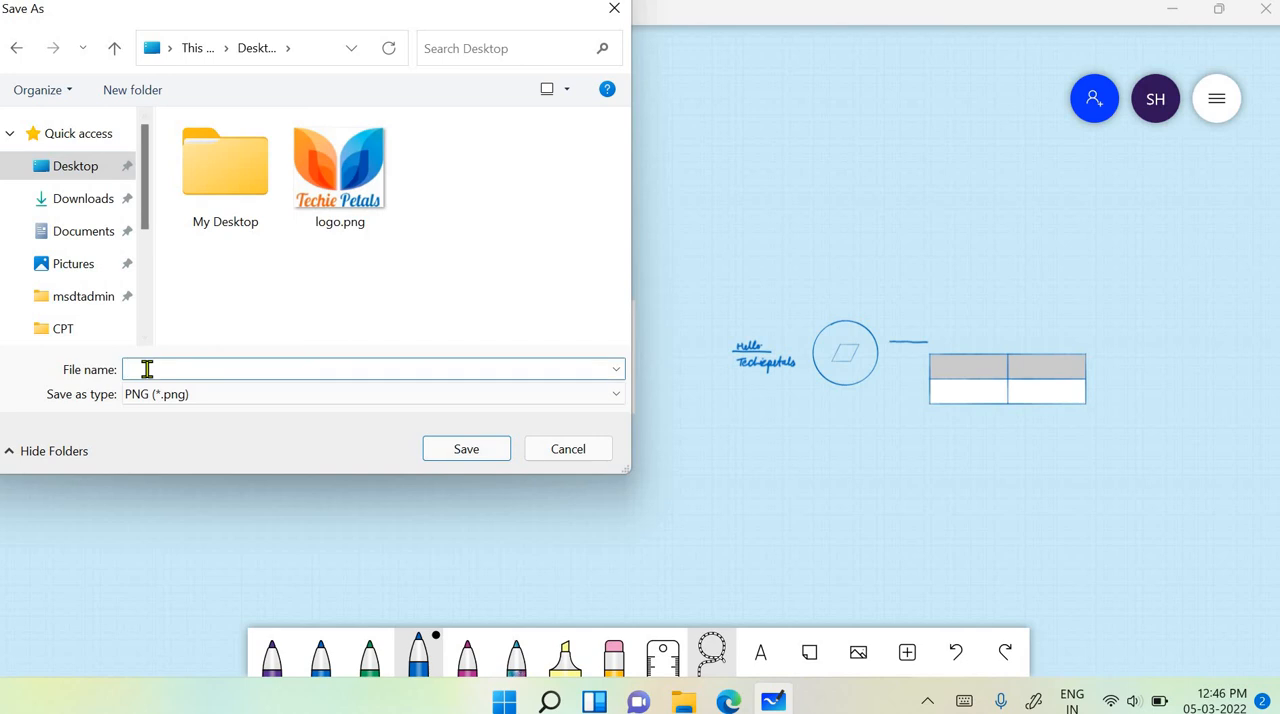
type("my canva")
left_click(445, 455)
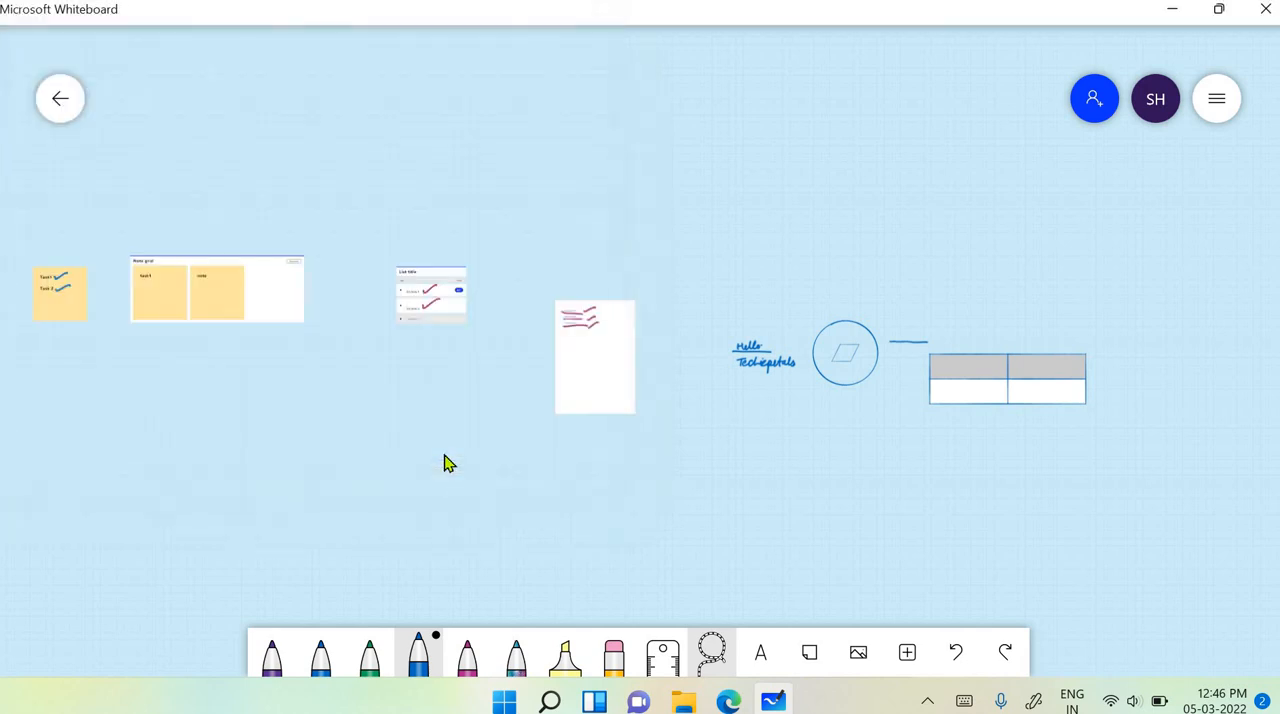
- Minimise the whiteboard, open my canva.png from the desktop in Photos, and examine the exported drawings, notes, list, document and table up close
left_click(1168, 14)
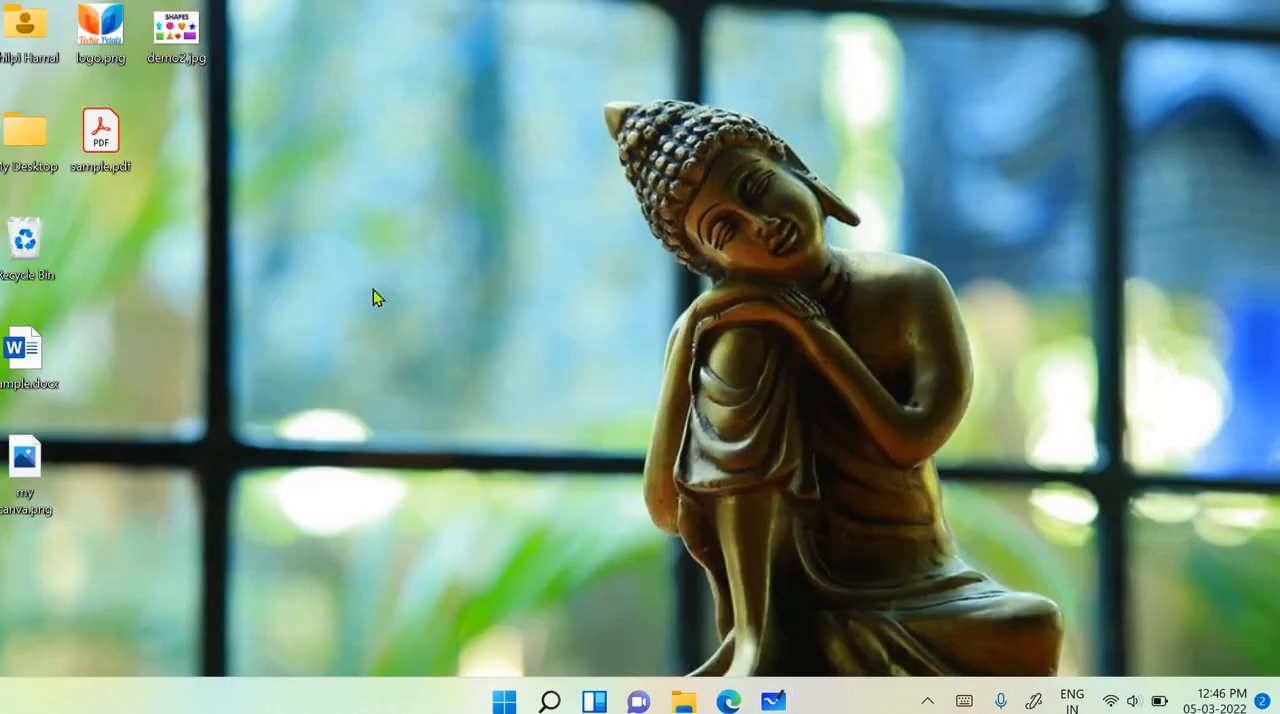
double_click(25, 478)
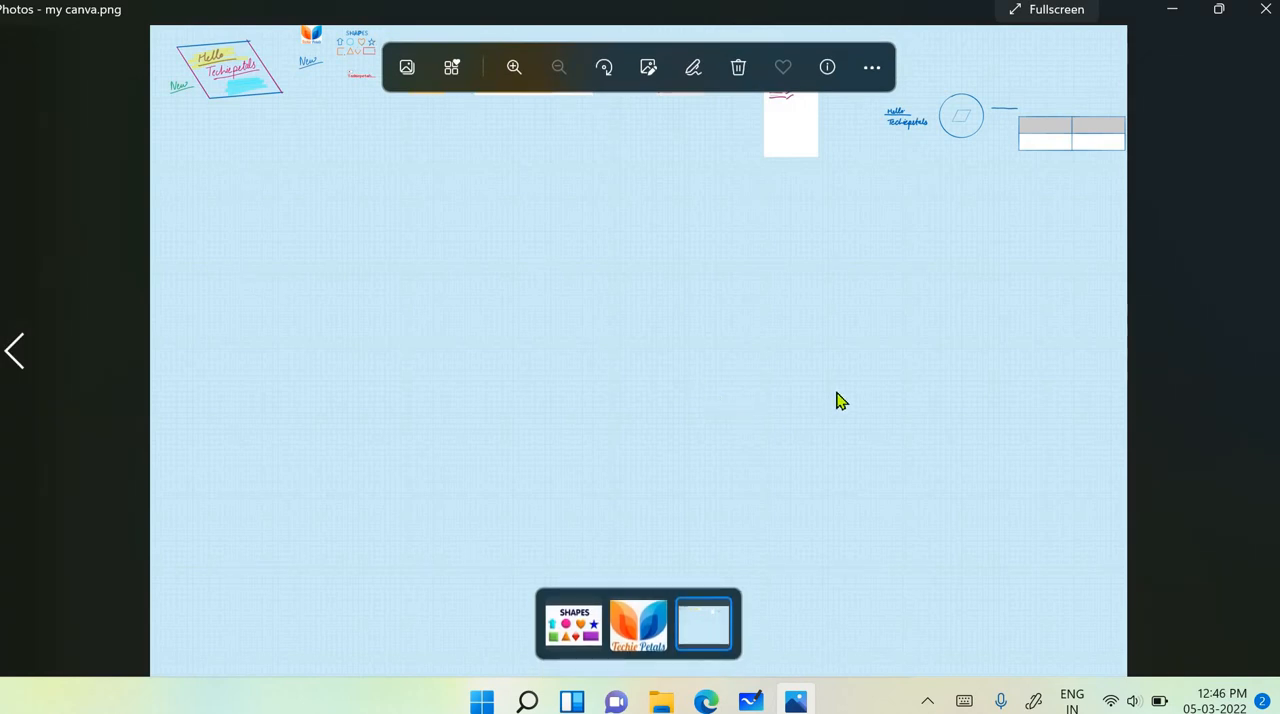
scroll(840, 400, "up", 5)
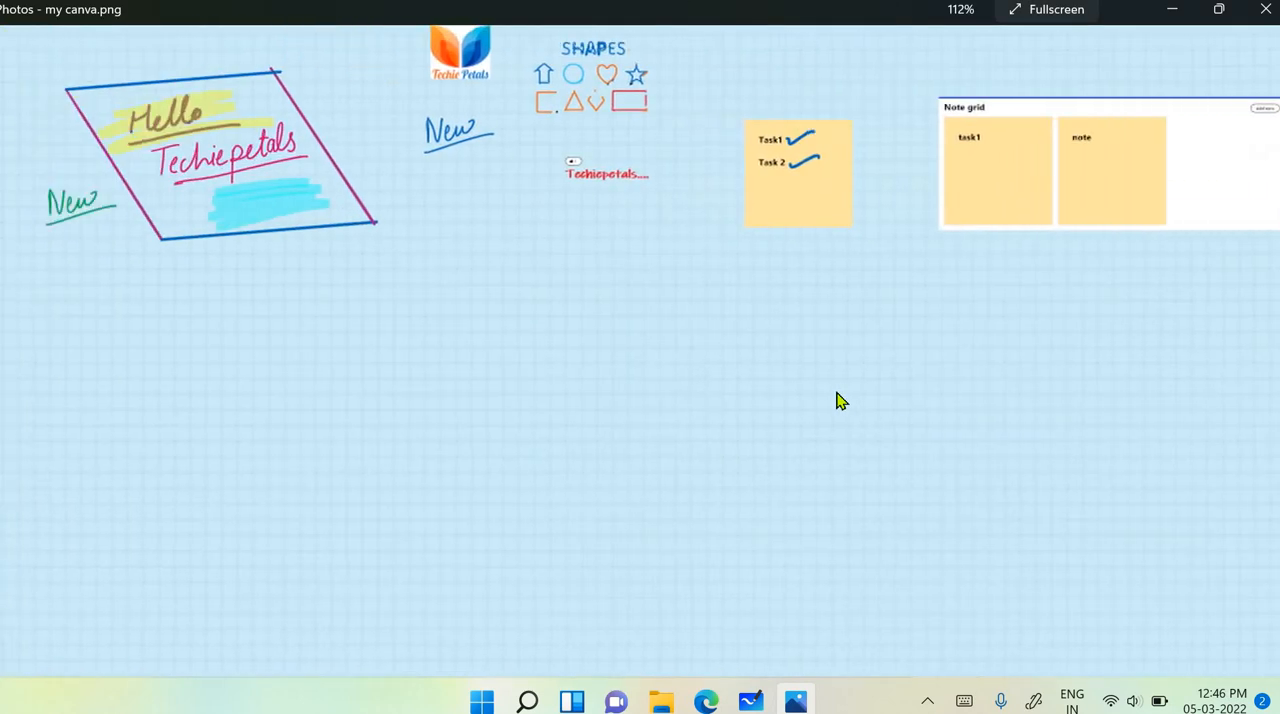
scroll(838, 399, "up", 5)
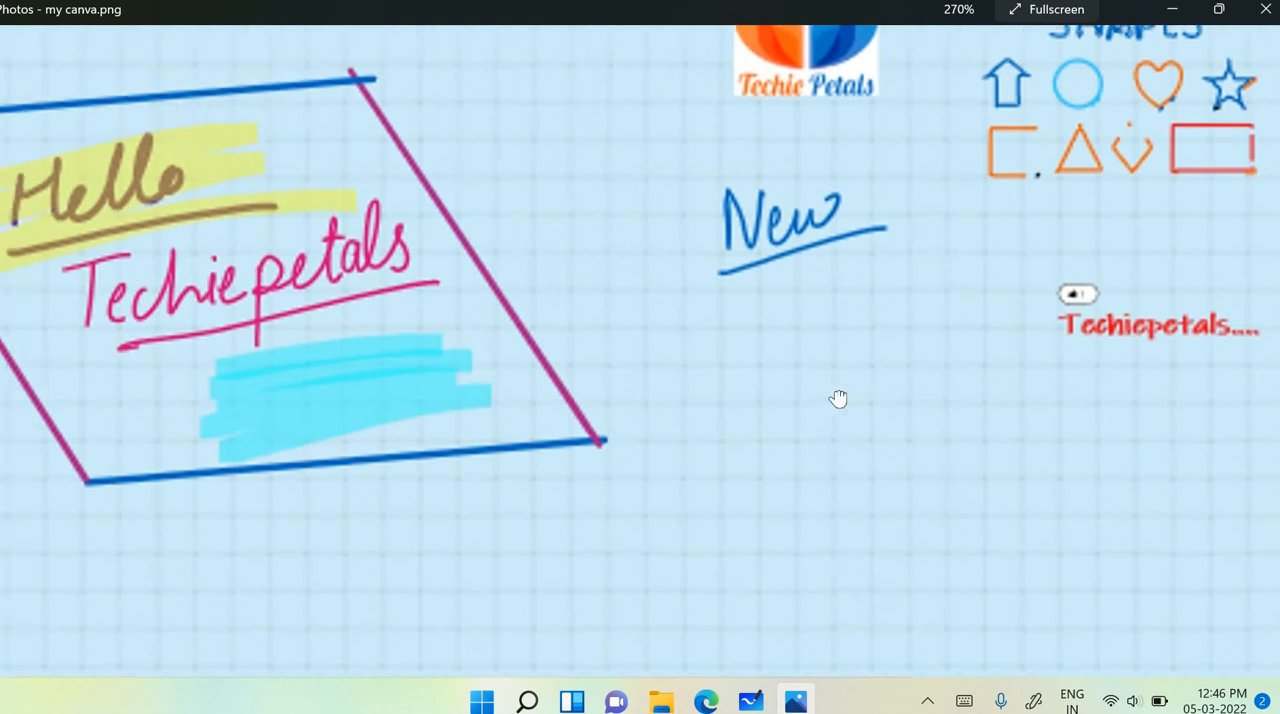
scroll(840, 400, "right", 7)
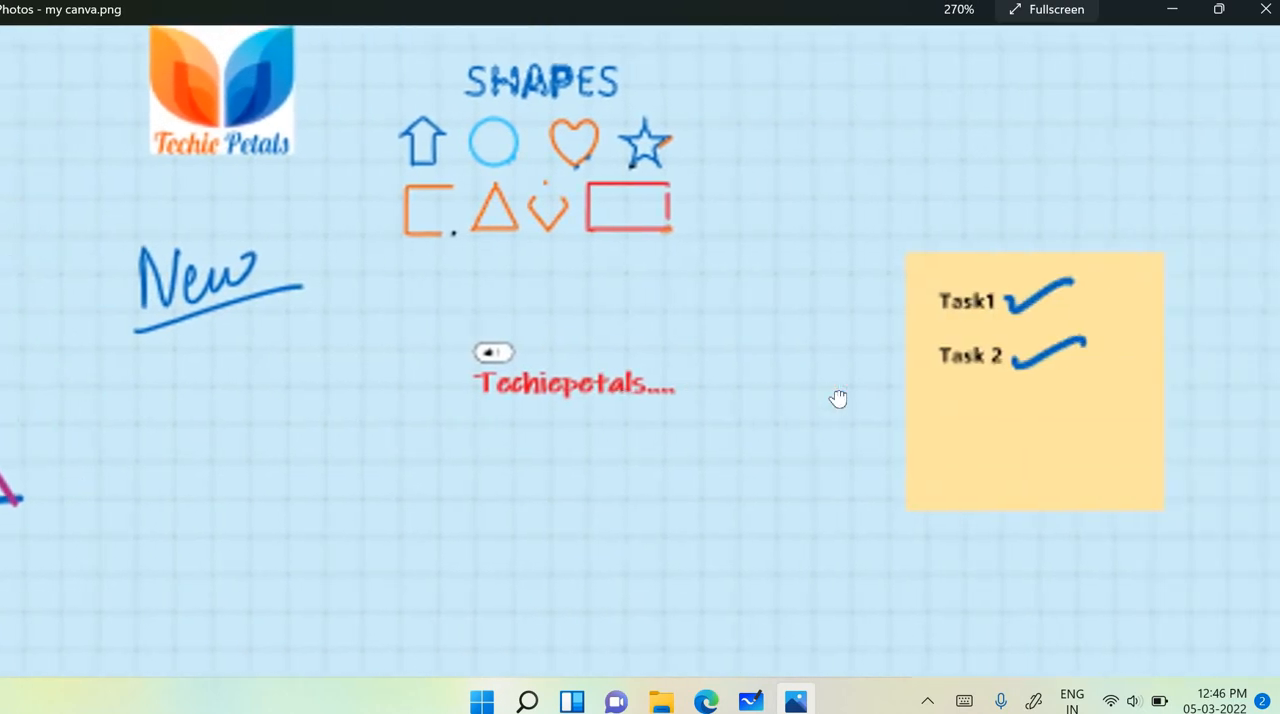
scroll(840, 400, "right", 11)
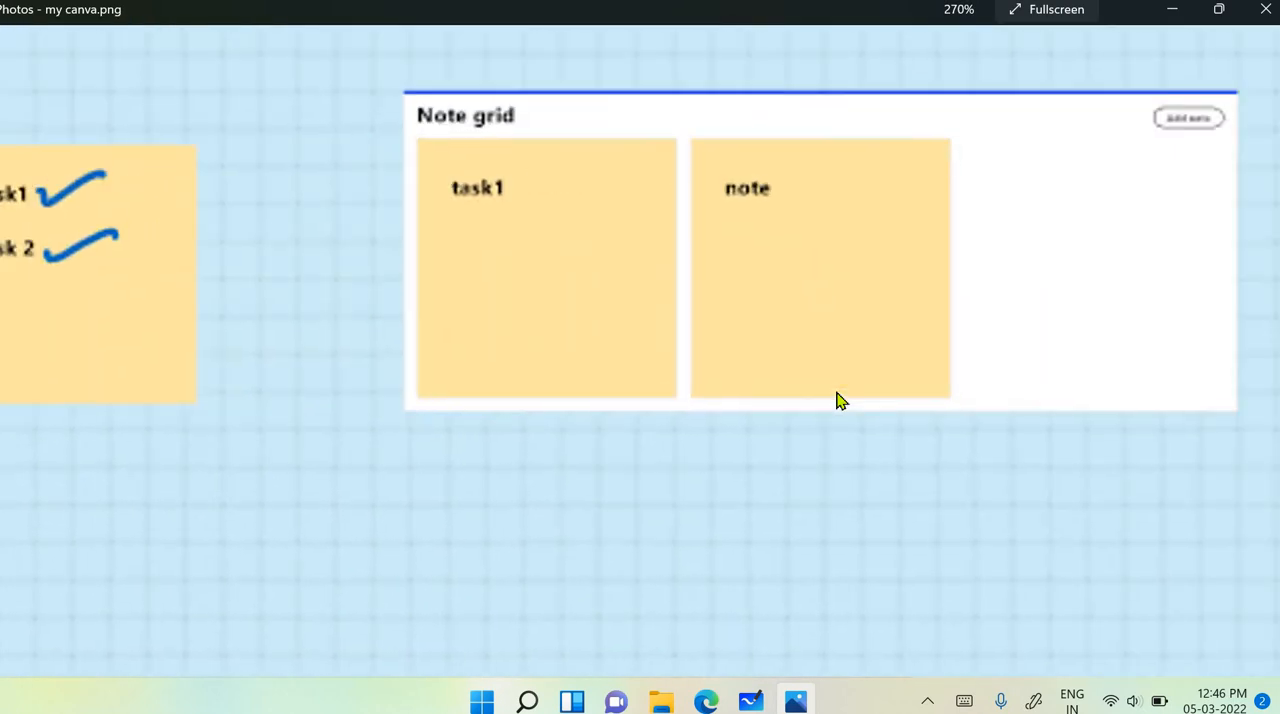
scroll(838, 399, "right", 11)
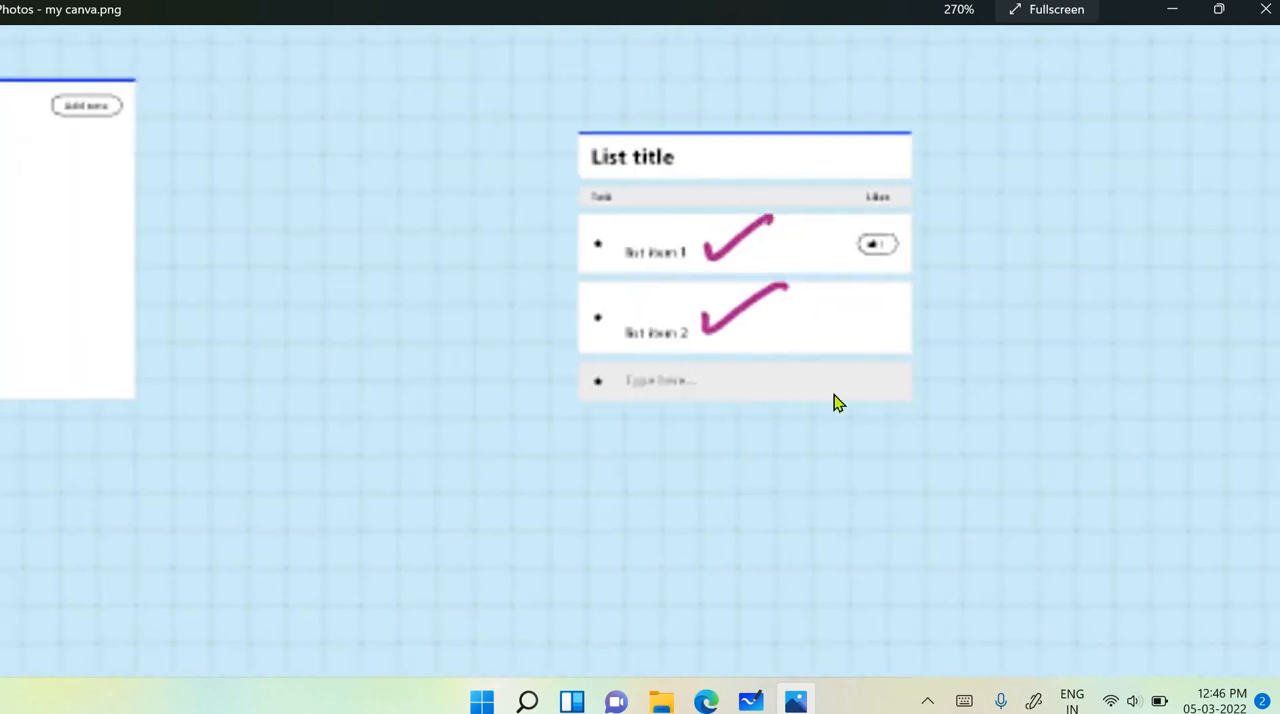
scroll(836, 400, "down", 10)
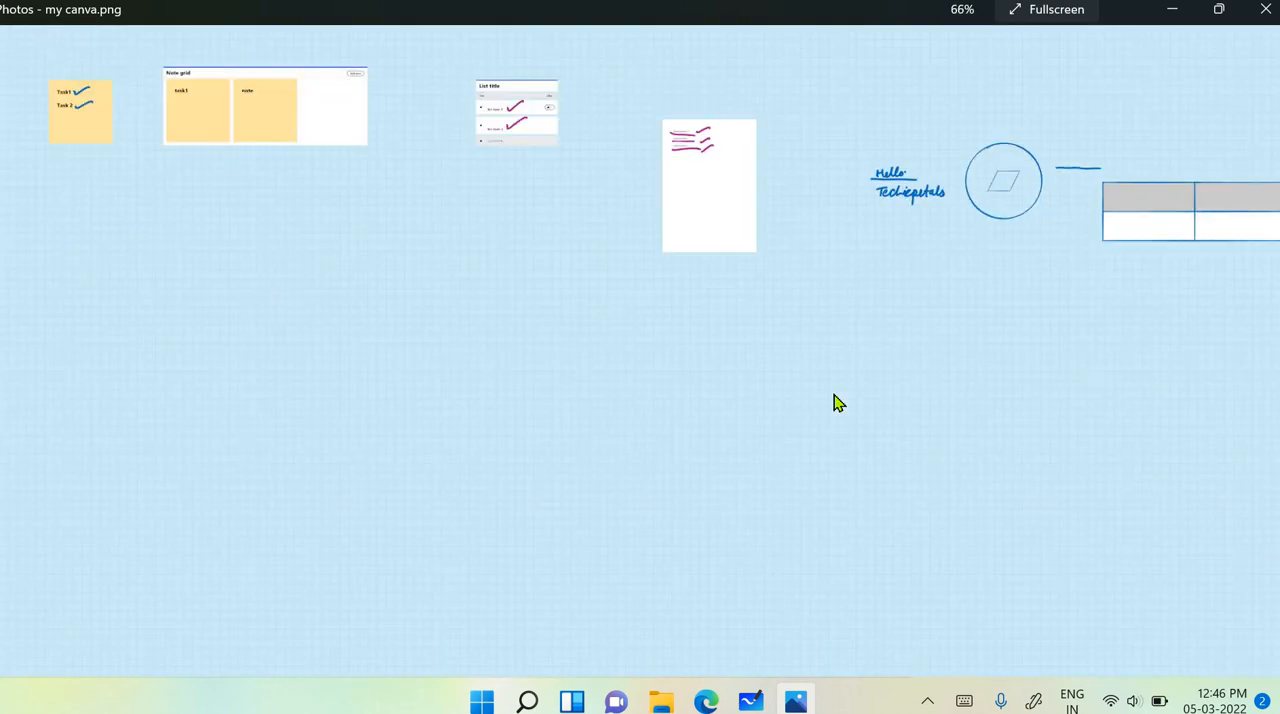
scroll(830, 396, "down", 3)
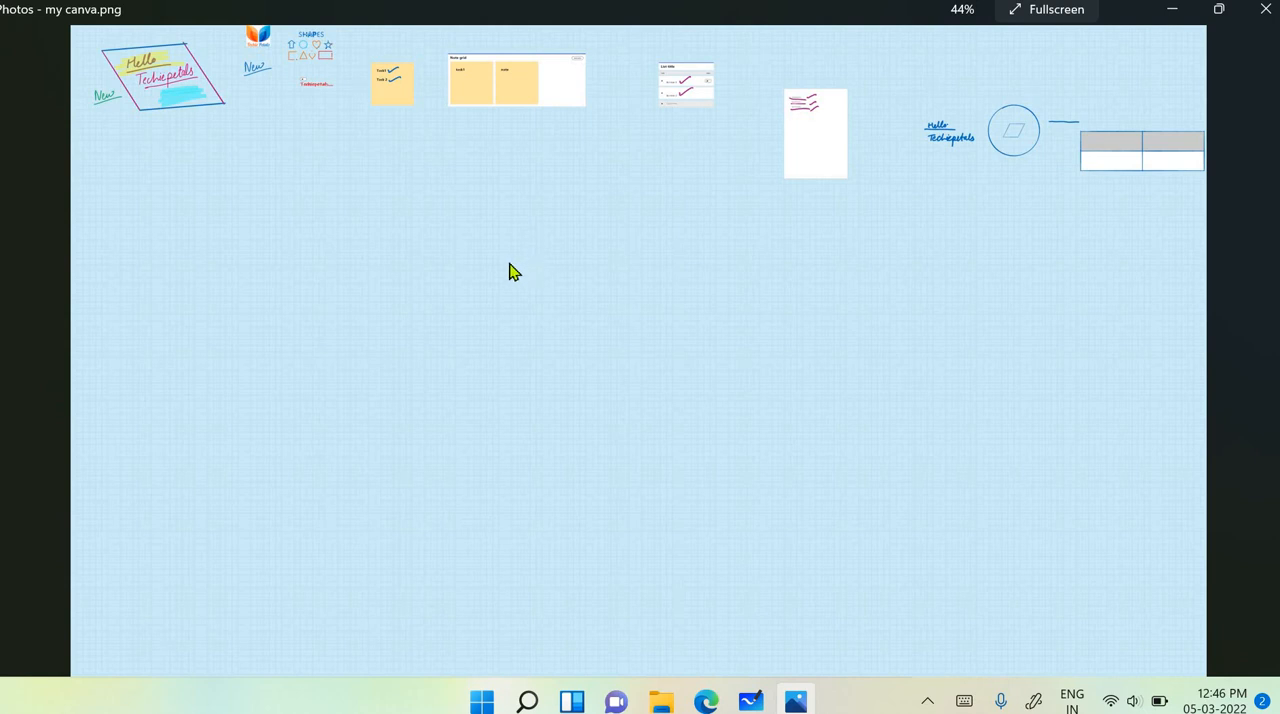
scroll(510, 270, "up", 10)
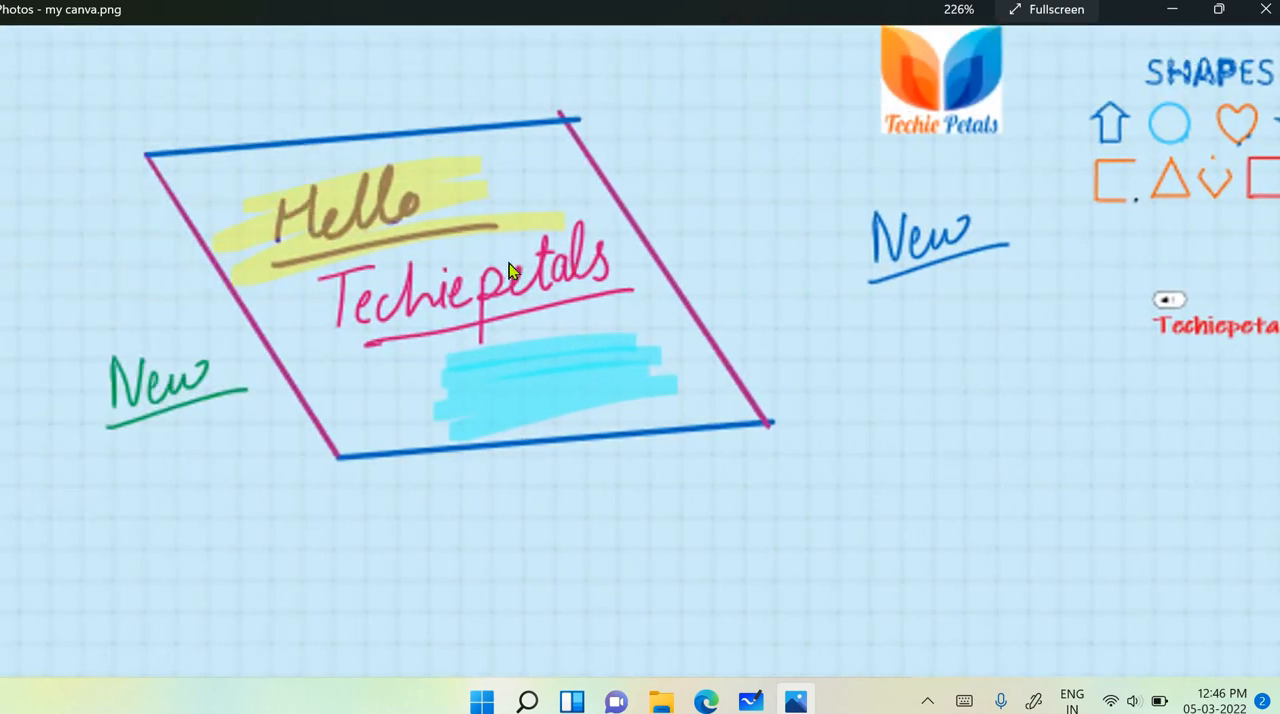
scroll(510, 264, "down", 7)
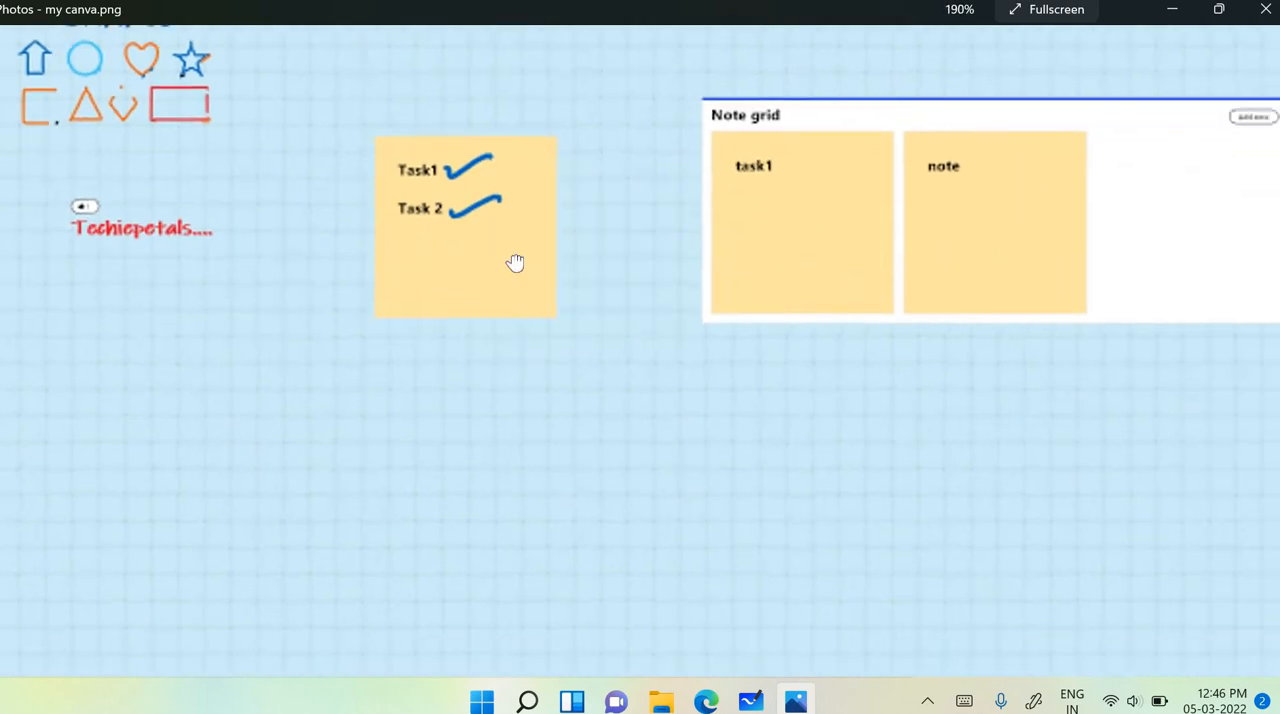
scroll(513, 265, "down", 2)
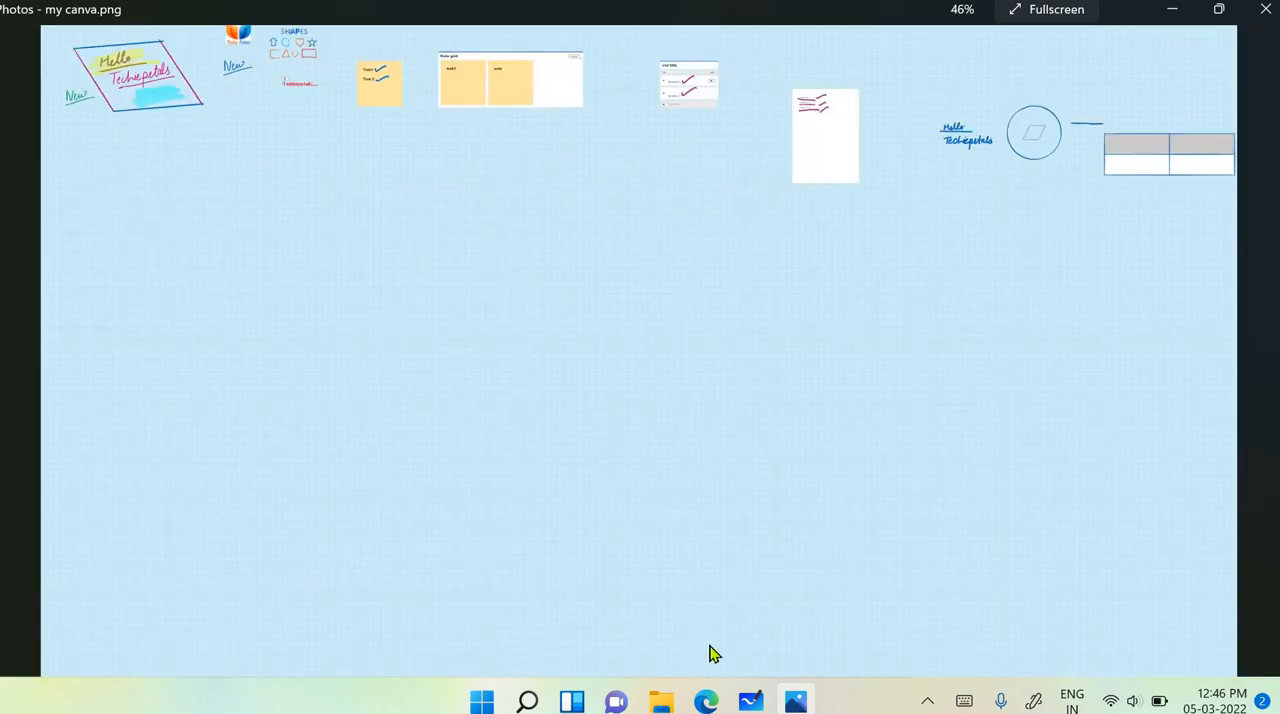
- Switch back to Microsoft Whiteboard and clear the entire canvas
left_click(751, 700)
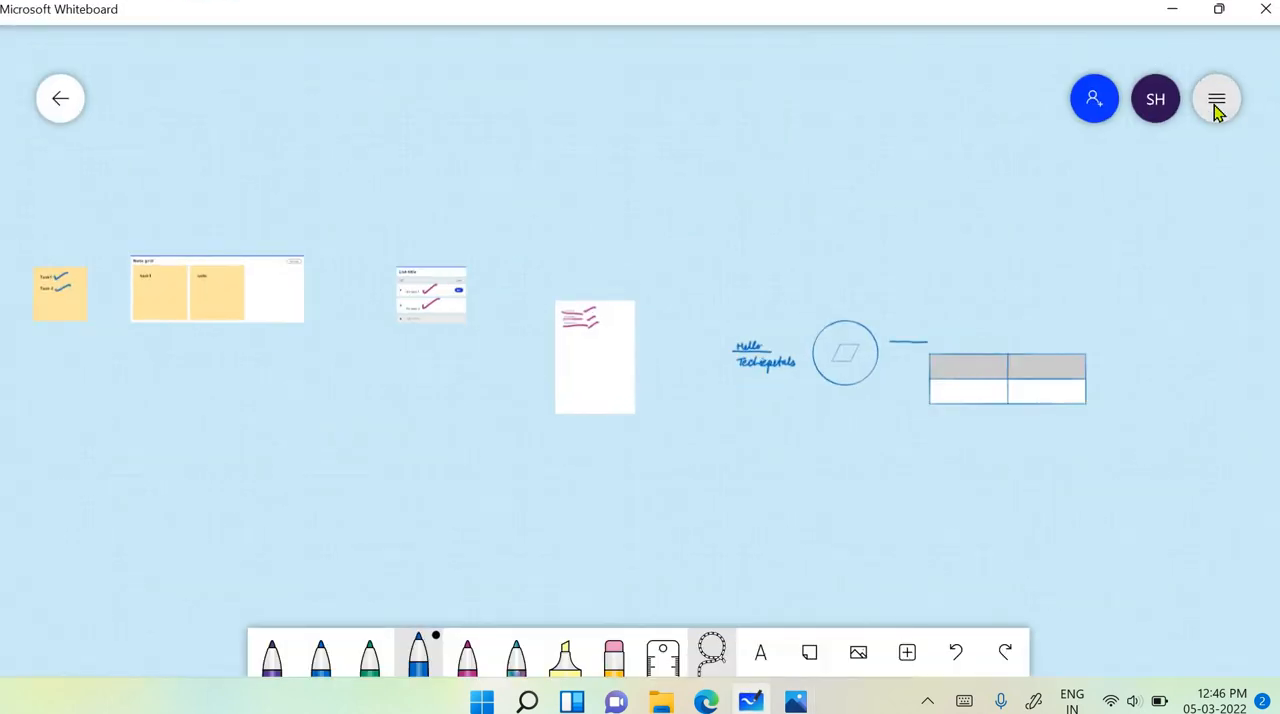
left_click(1215, 102)
left_click(890, 558)
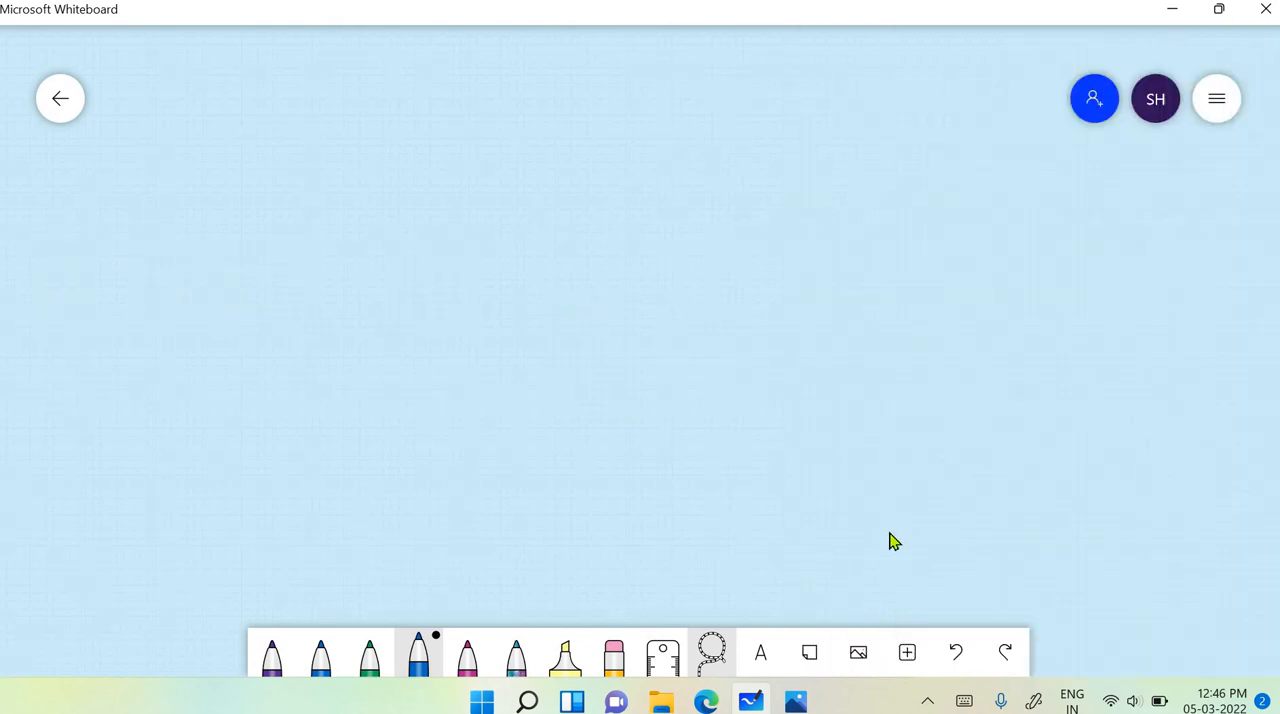
scroll(890, 536, "up", 3)
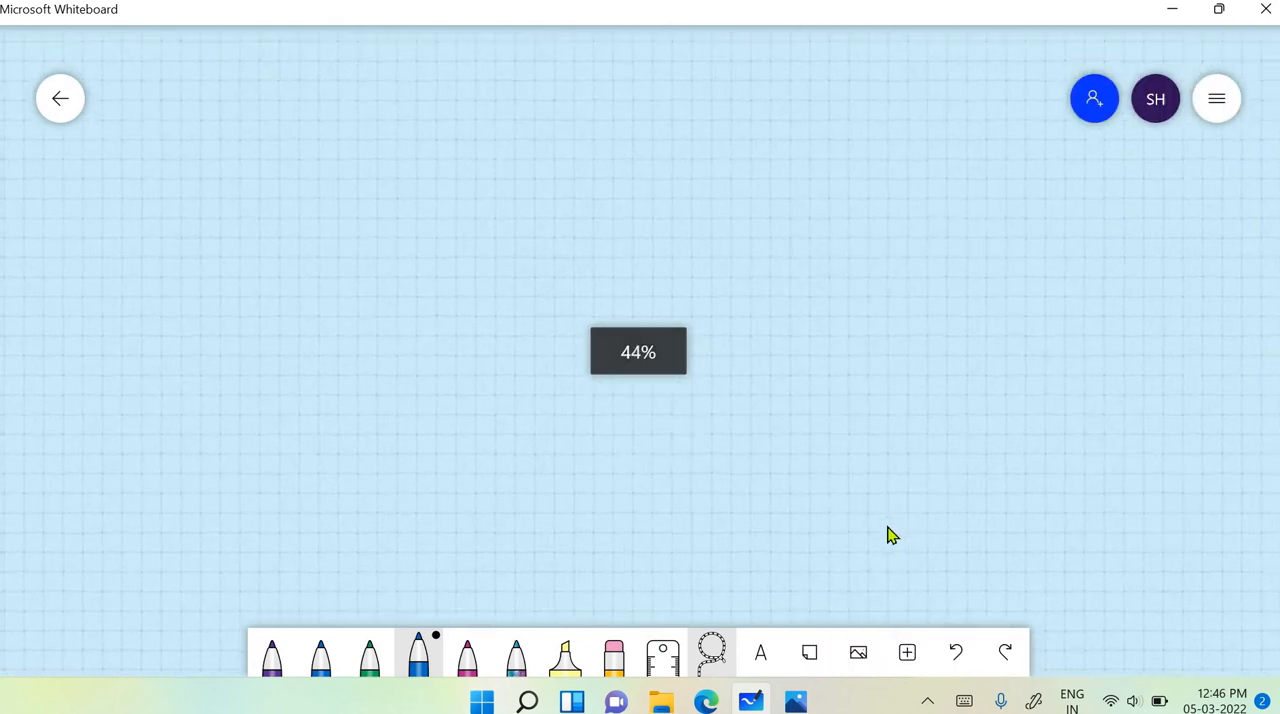